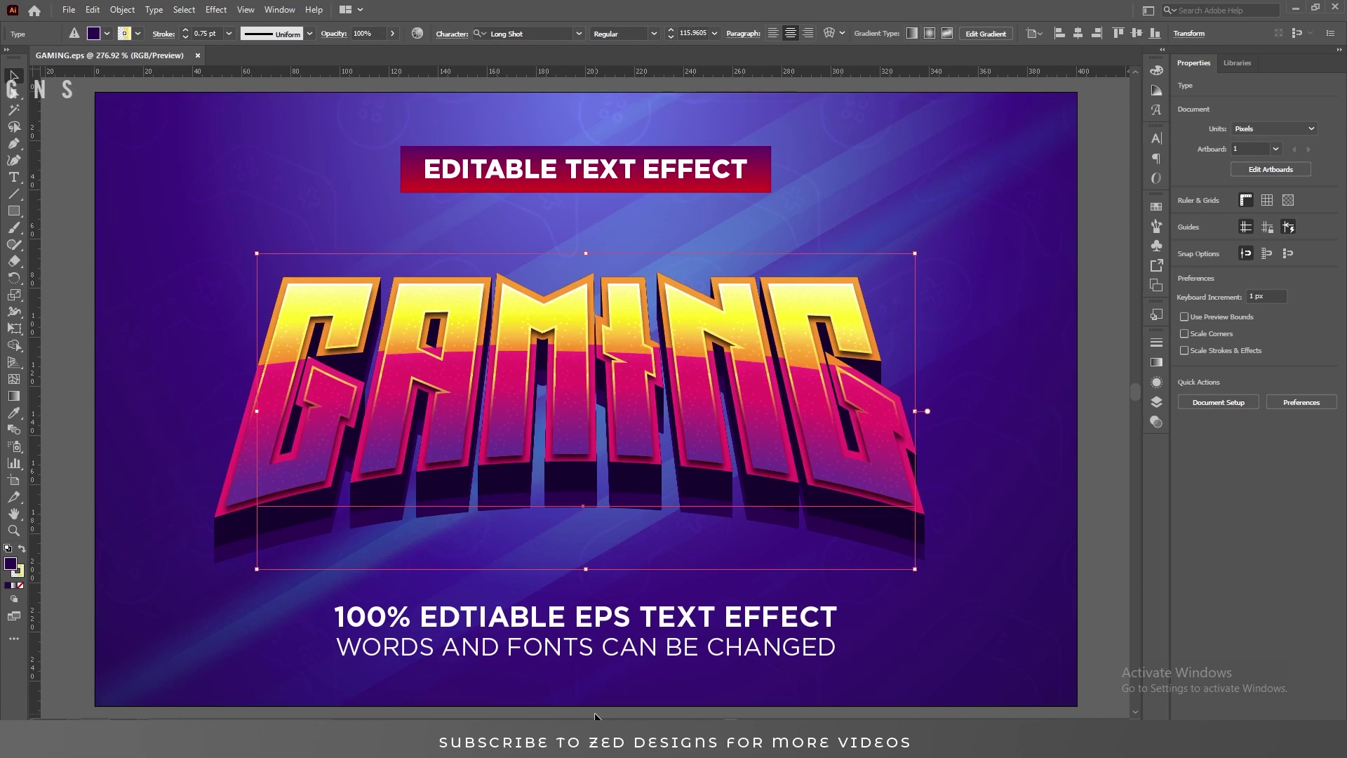
Step: Delete the finished GAMING text effect, keeping the purple background and caption texts
{"action": "key", "text": "Delete"}
Step: Type the word GAMING in capitals as a new text object on the artboard
{"action": "key", "text": "t"}
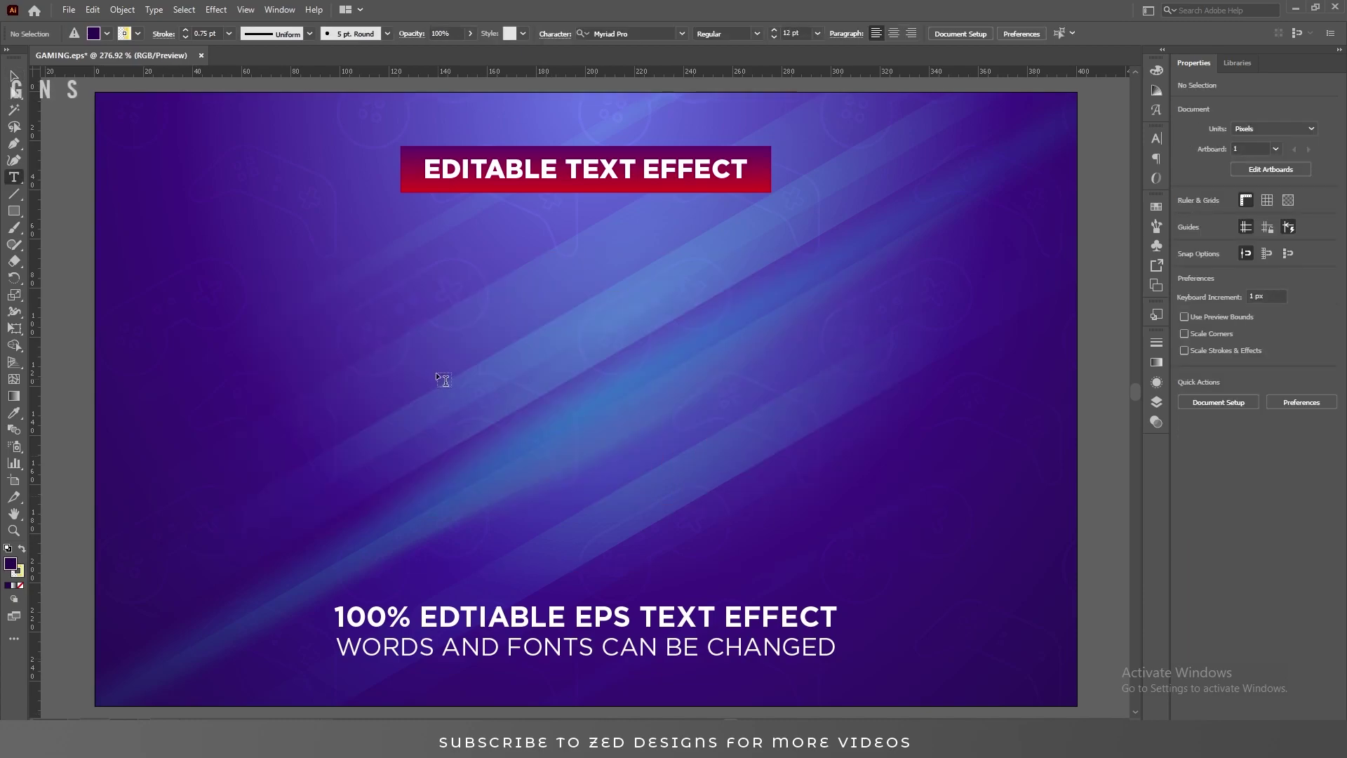
{"action": "left_click", "coordinate": [495, 381]}
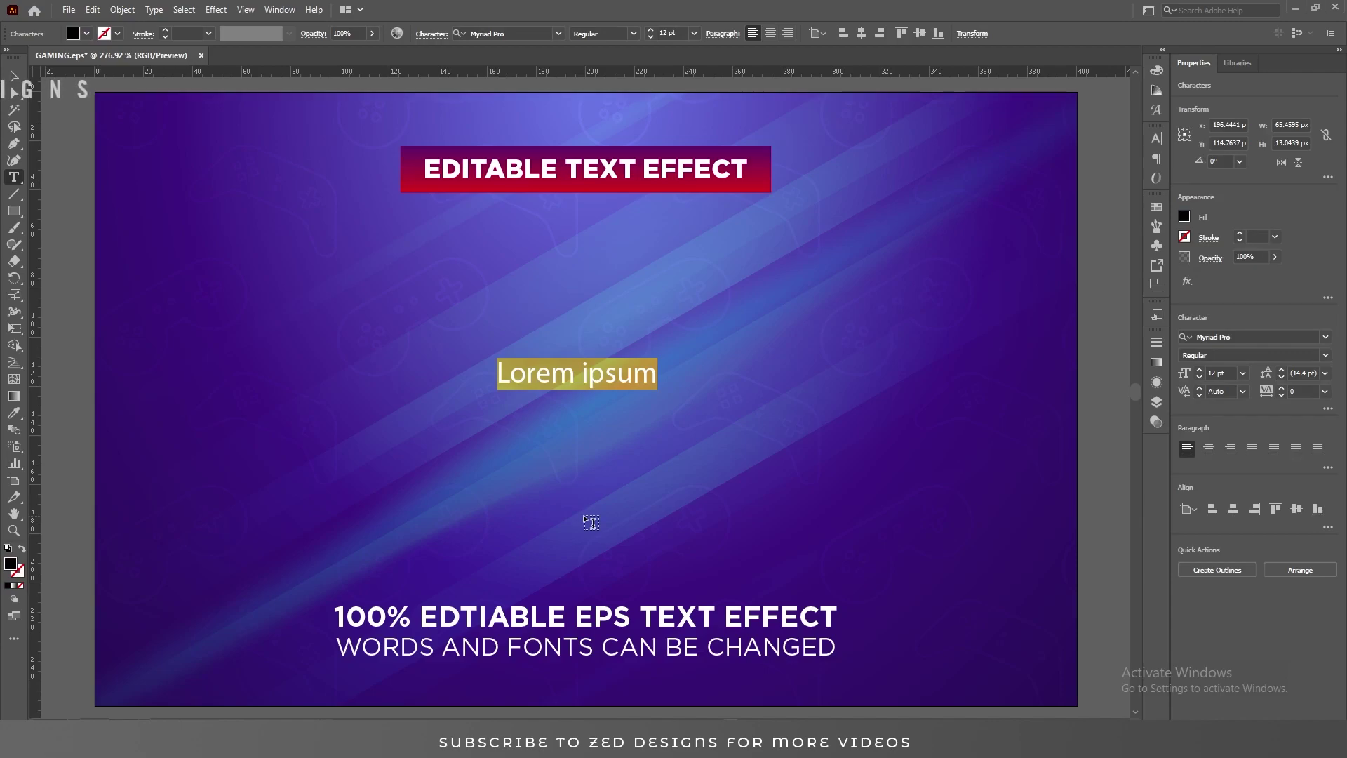
{"action": "type", "text": "gaming"}
{"action": "key", "text": "ctrl+a"}
{"action": "type", "text": "GAMING"}
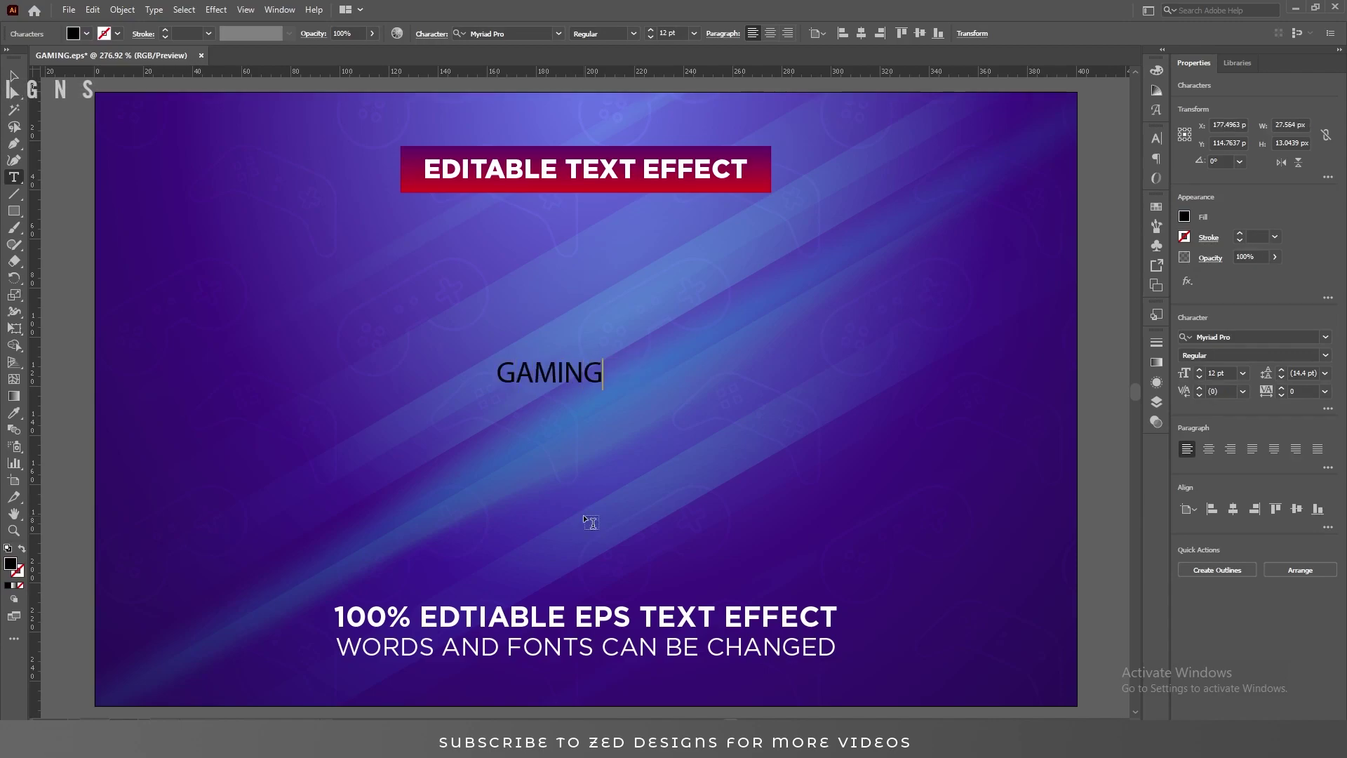
{"action": "key", "text": "Escape"}
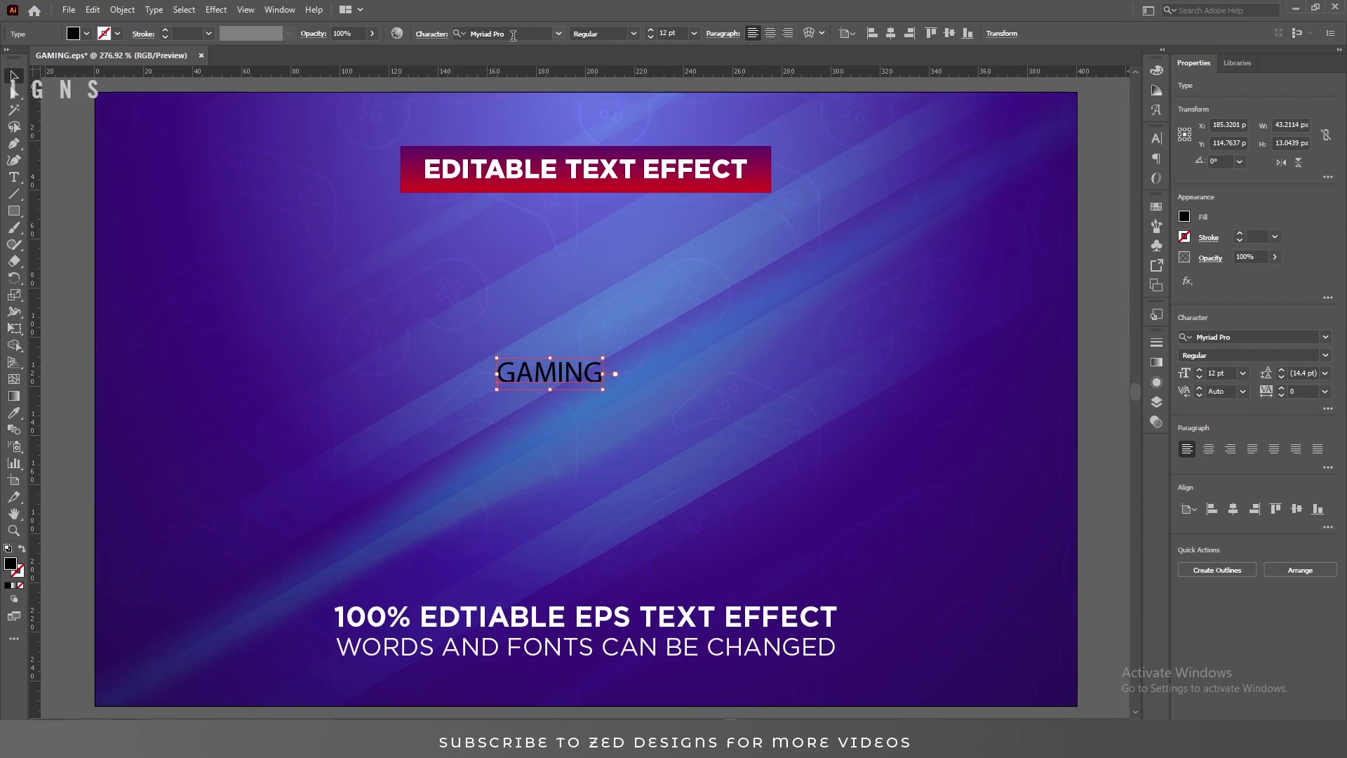
Step: Set GAMING's font to Long Shot at 115 pt
{"action": "left_click", "coordinate": [512, 34]}
{"action": "type", "text": "LONG"}
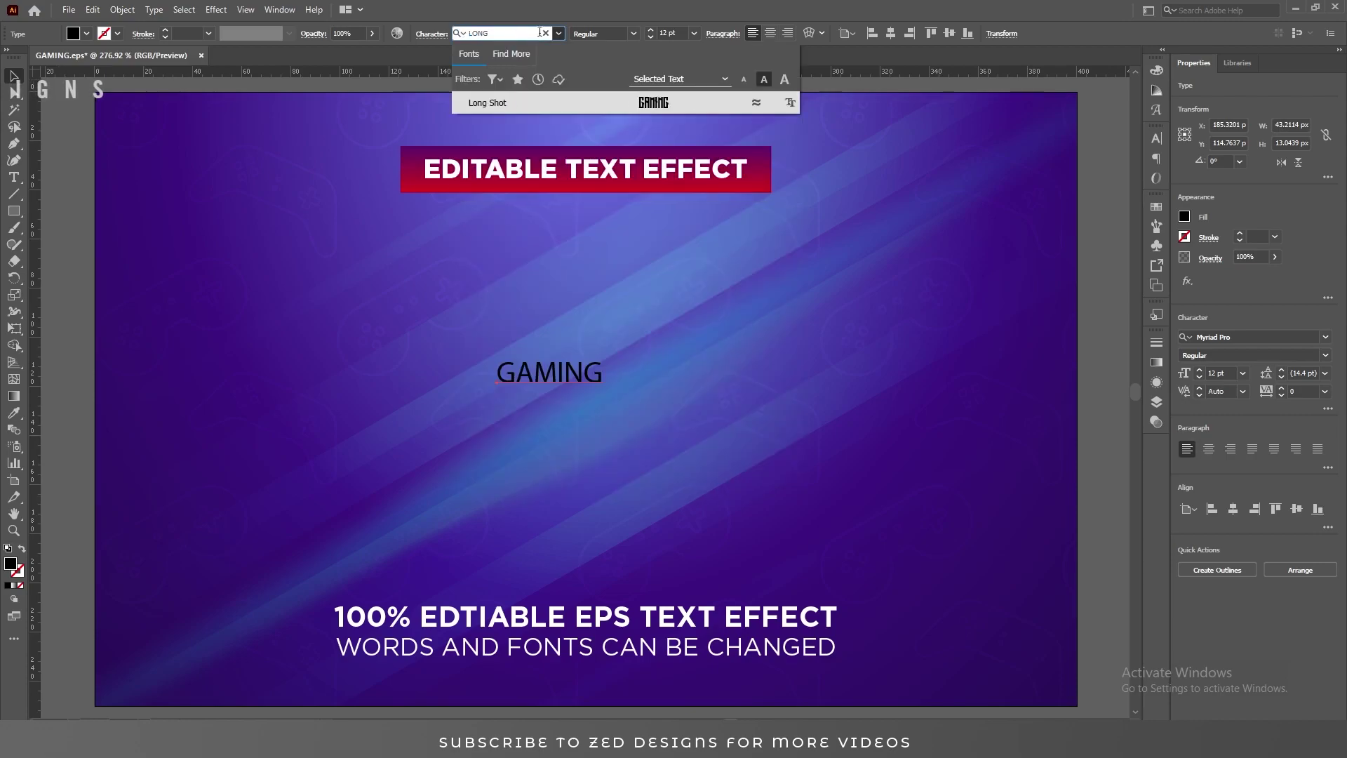
{"action": "left_click", "coordinate": [552, 102]}
{"action": "left_click", "coordinate": [670, 32]}
{"action": "type", "text": "115"}
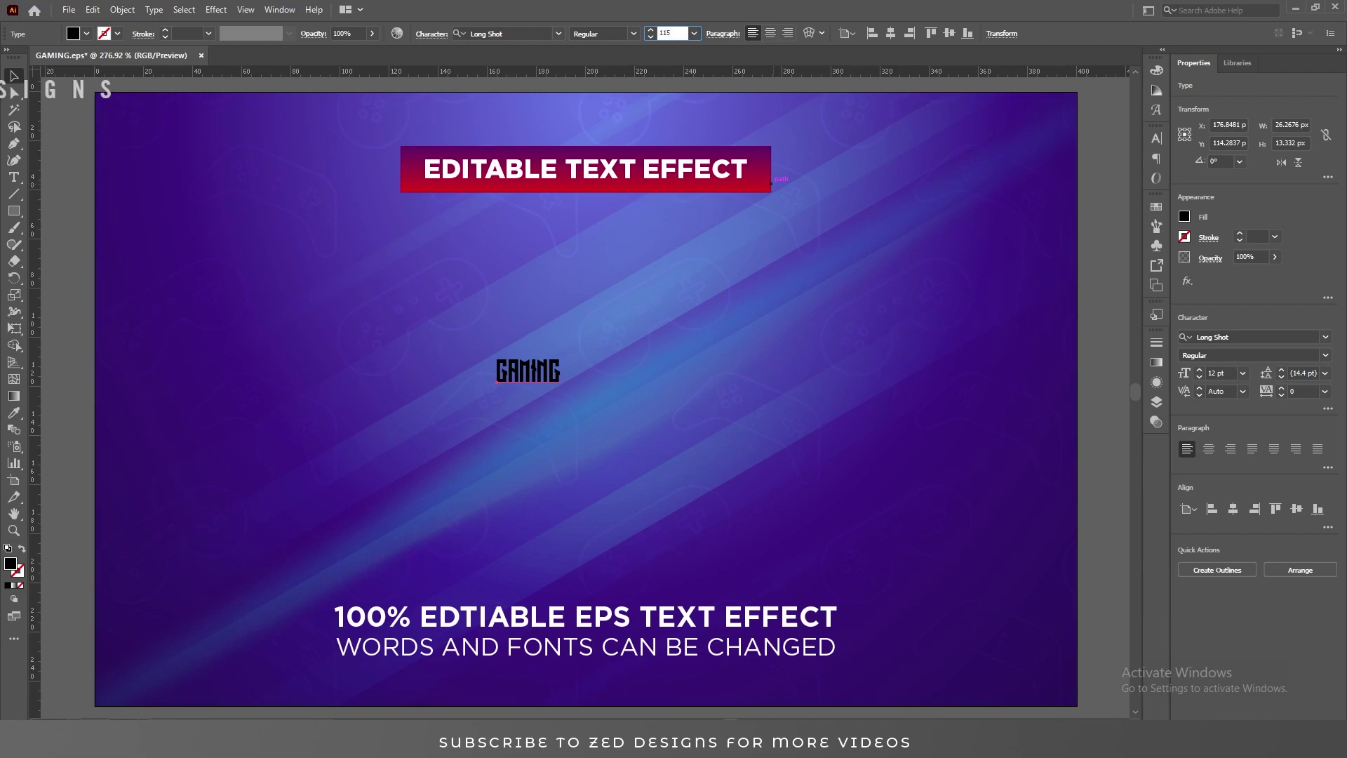
{"action": "key", "text": "Return"}
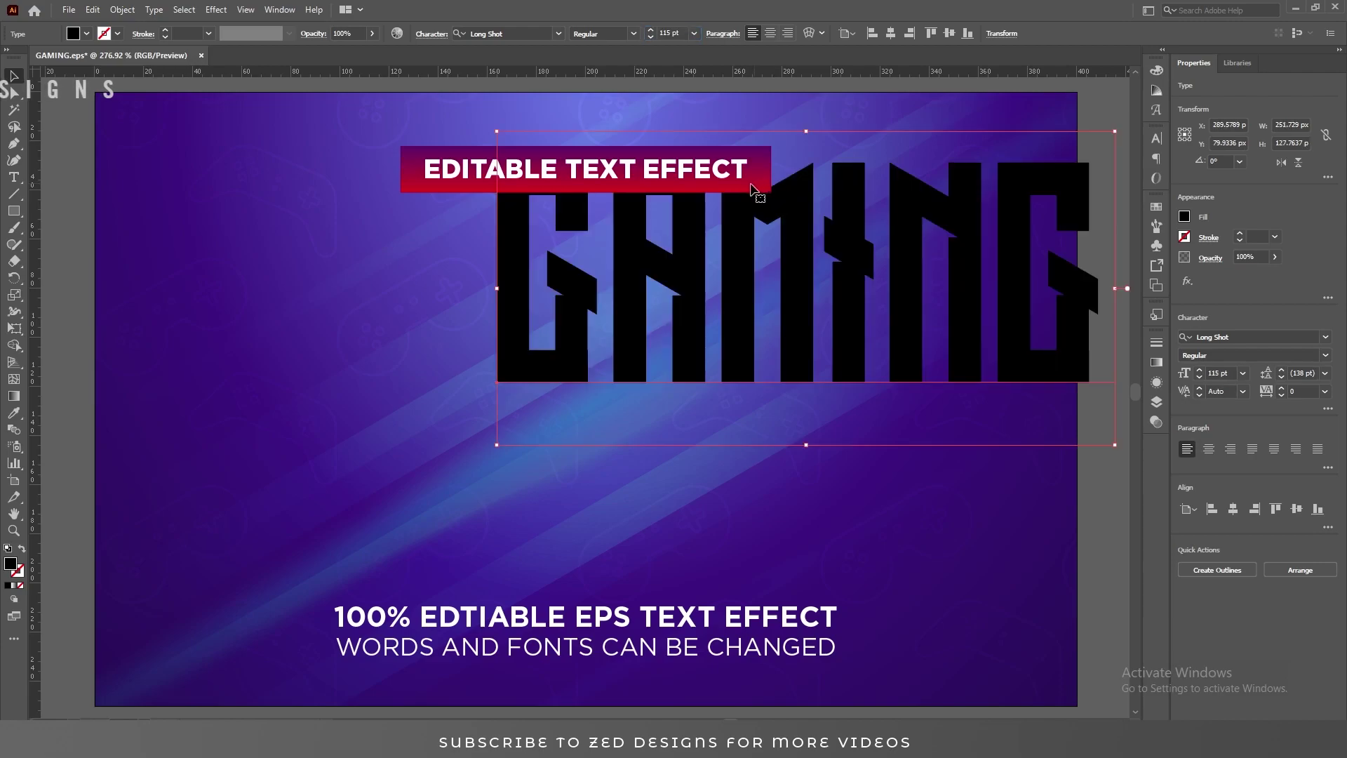
Step: Centre-align GAMING and centre it horizontally and vertically on the artboard
{"action": "left_click", "coordinate": [770, 33]}
{"action": "left_click", "coordinate": [890, 33]}
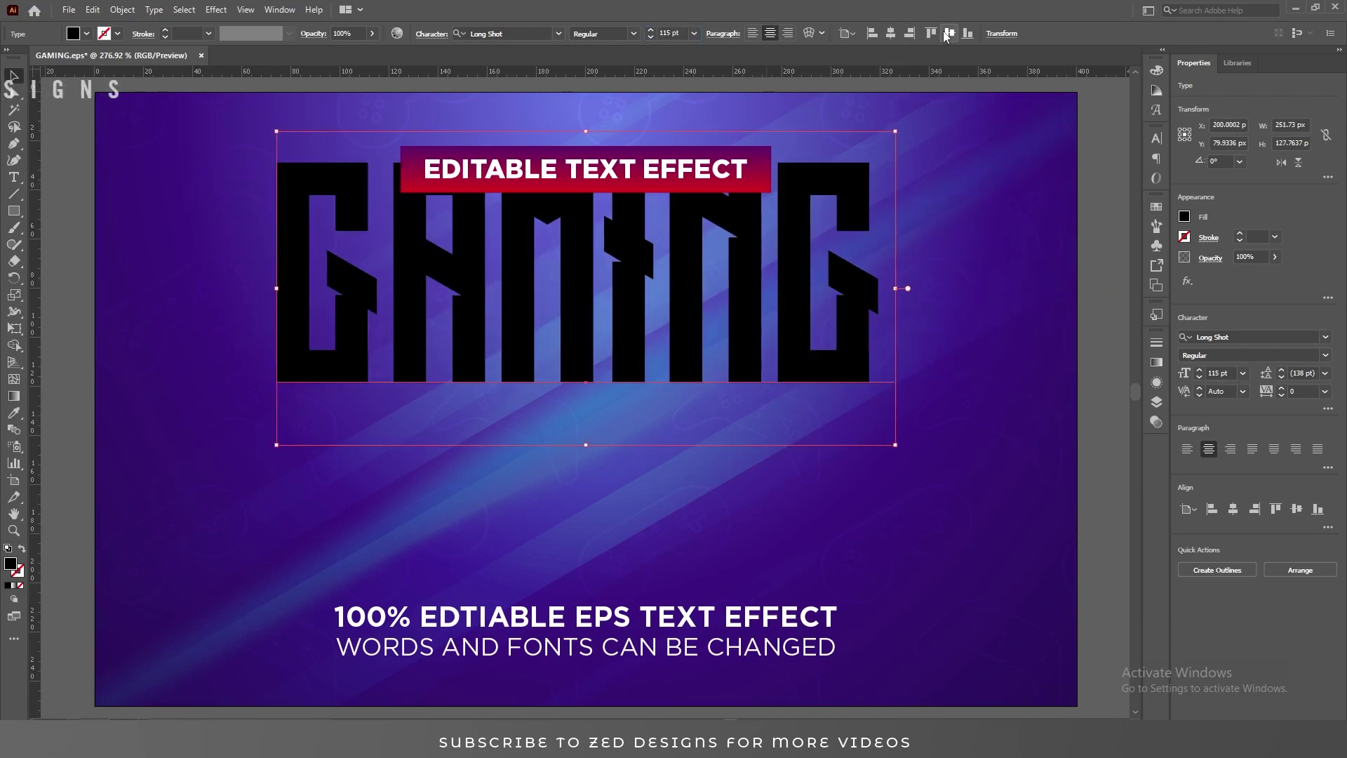
{"action": "left_click", "coordinate": [949, 33]}
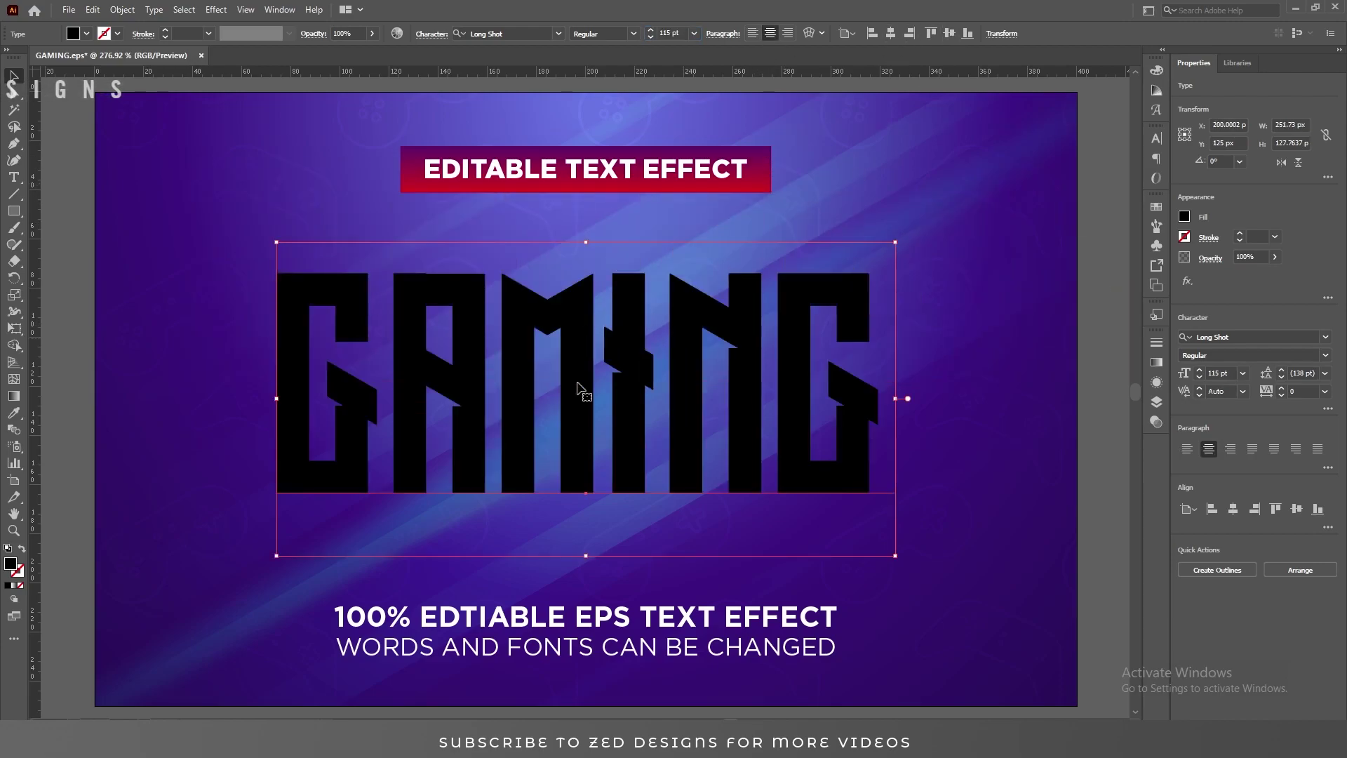
Step: Remove GAMING's character fill and add a new object-level fill and stroke in Appearance
{"action": "left_click", "coordinate": [20, 585]}
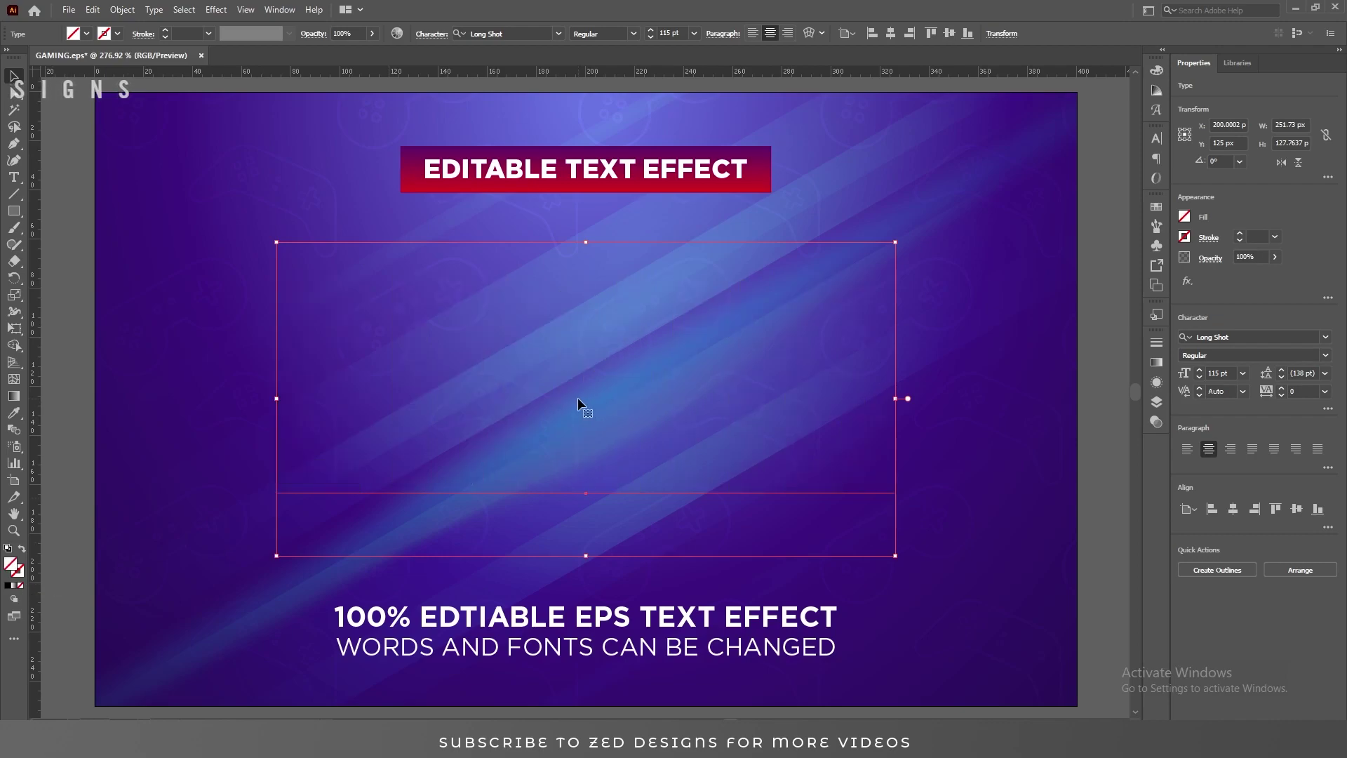
{"action": "left_click", "coordinate": [1156, 382]}
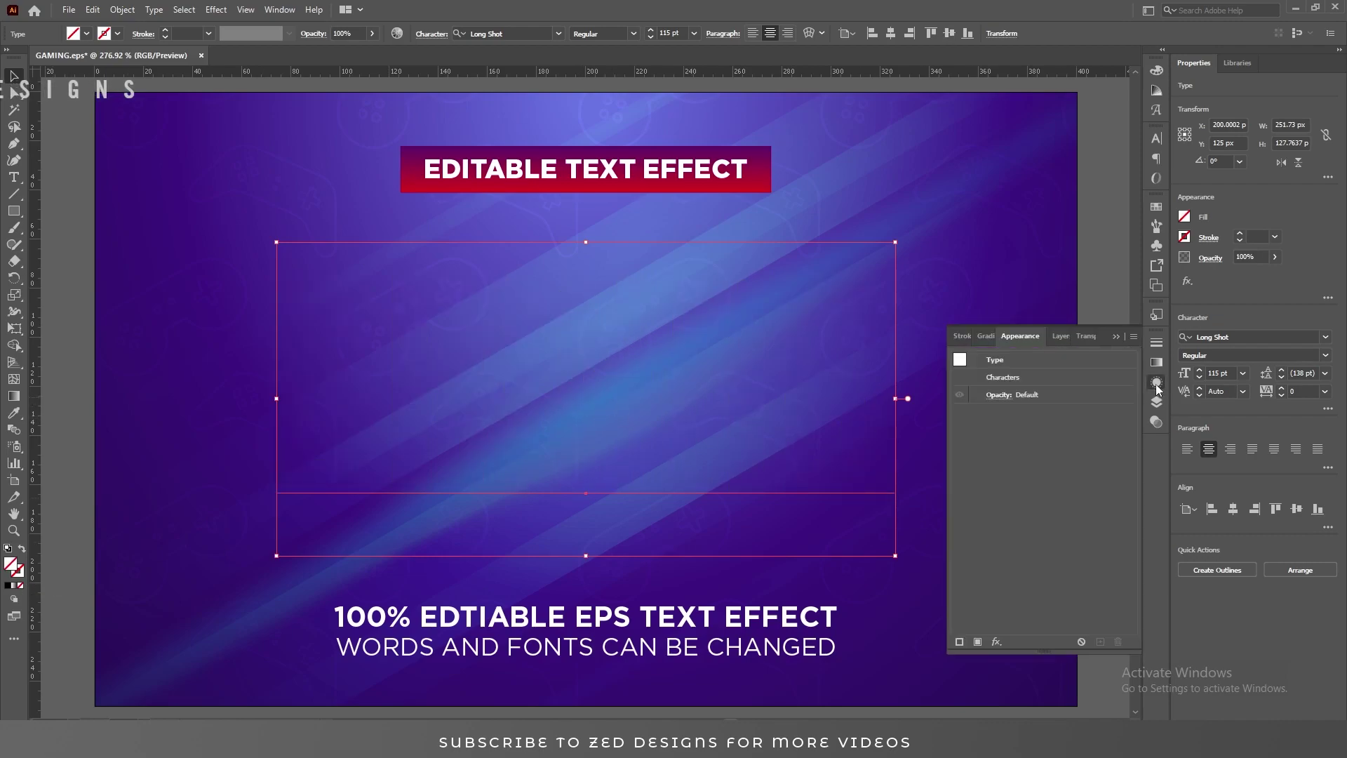
{"action": "left_click", "coordinate": [977, 642]}
{"action": "left_click", "coordinate": [977, 413]}
{"action": "left_click", "coordinate": [975, 377]}
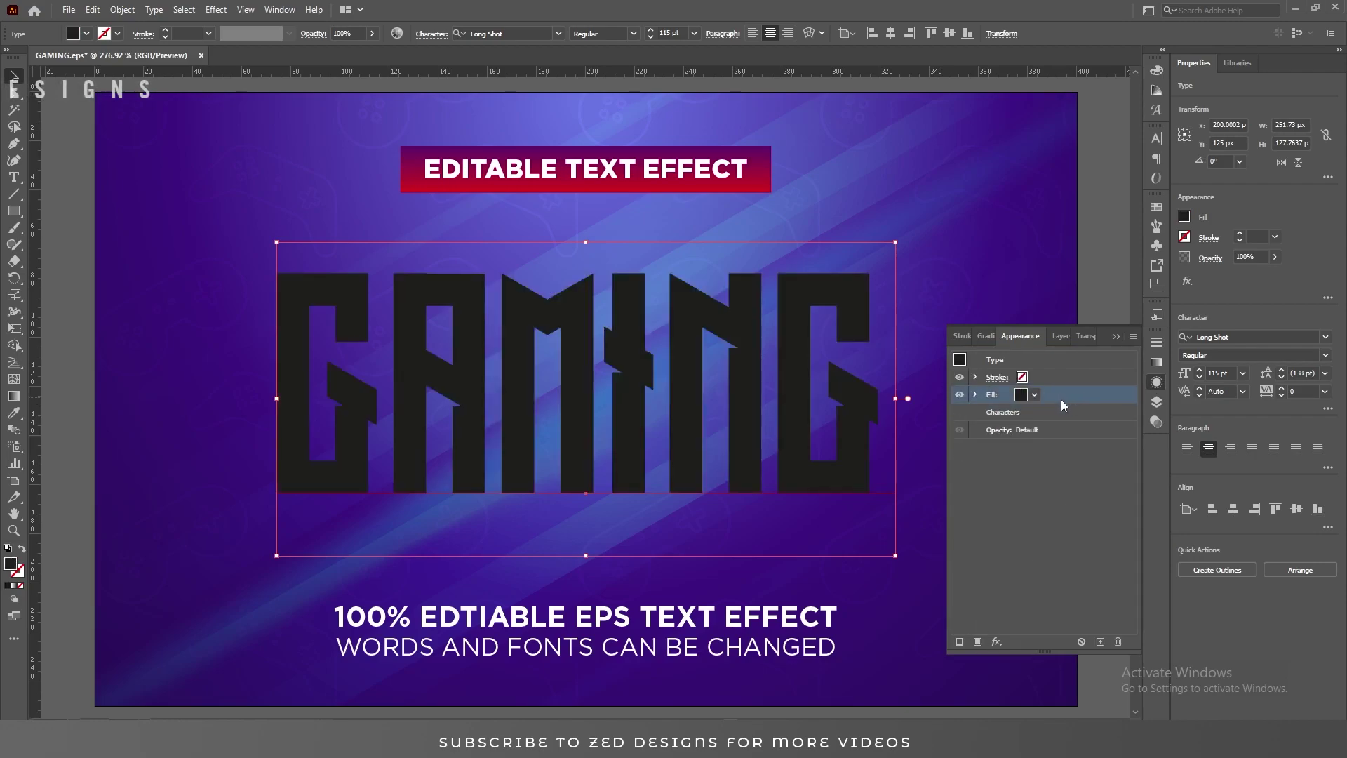
{"action": "left_click", "coordinate": [986, 335]}
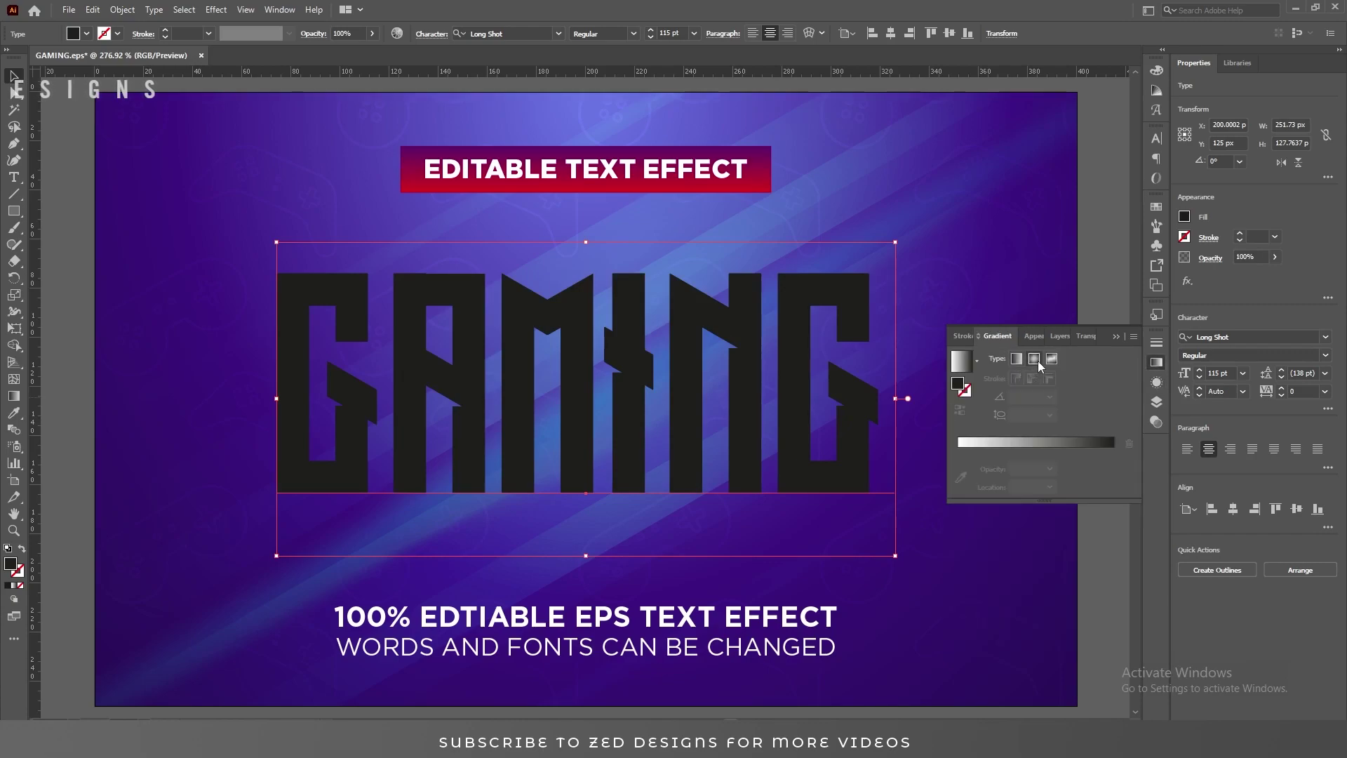
Step: Apply a radial gradient to GAMING and colour its left stop pink E32168 in RGB
{"action": "left_click", "coordinate": [1034, 359]}
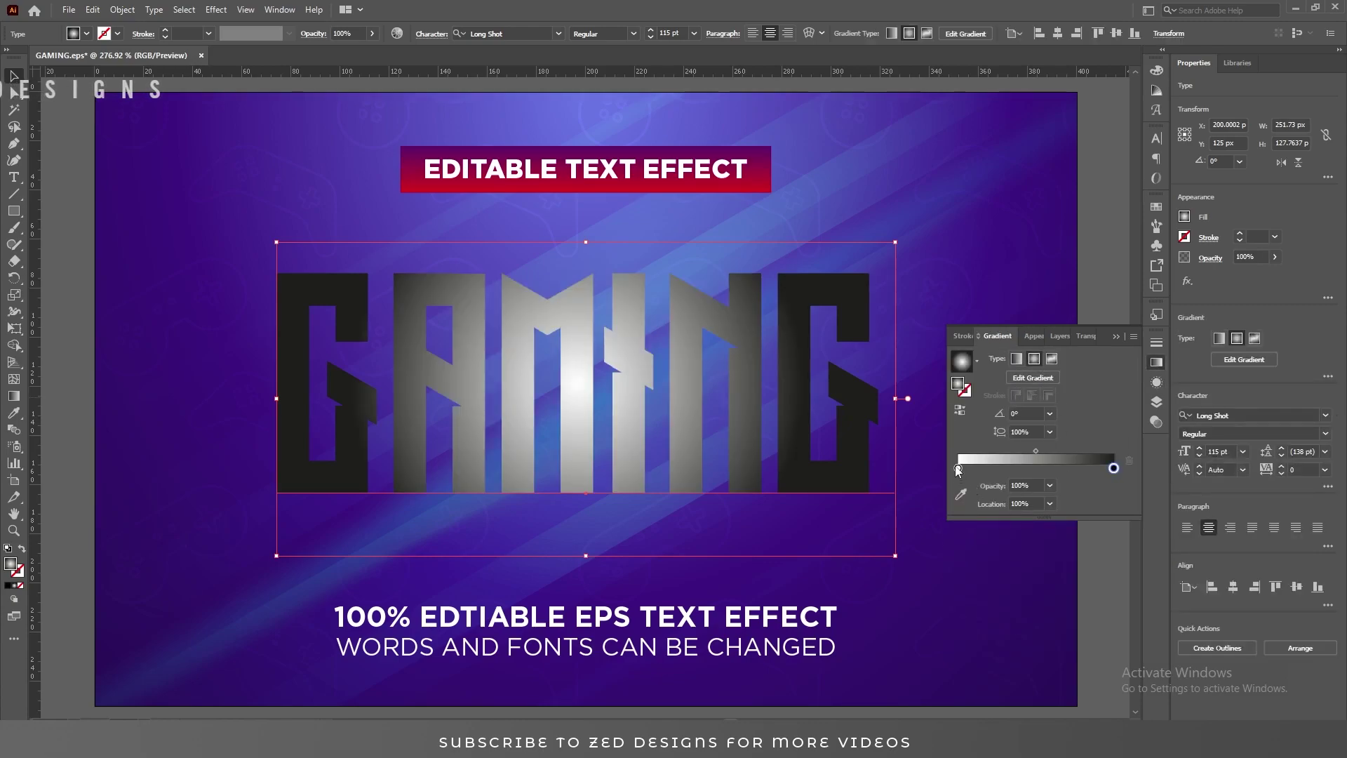
{"action": "left_click", "coordinate": [958, 468]}
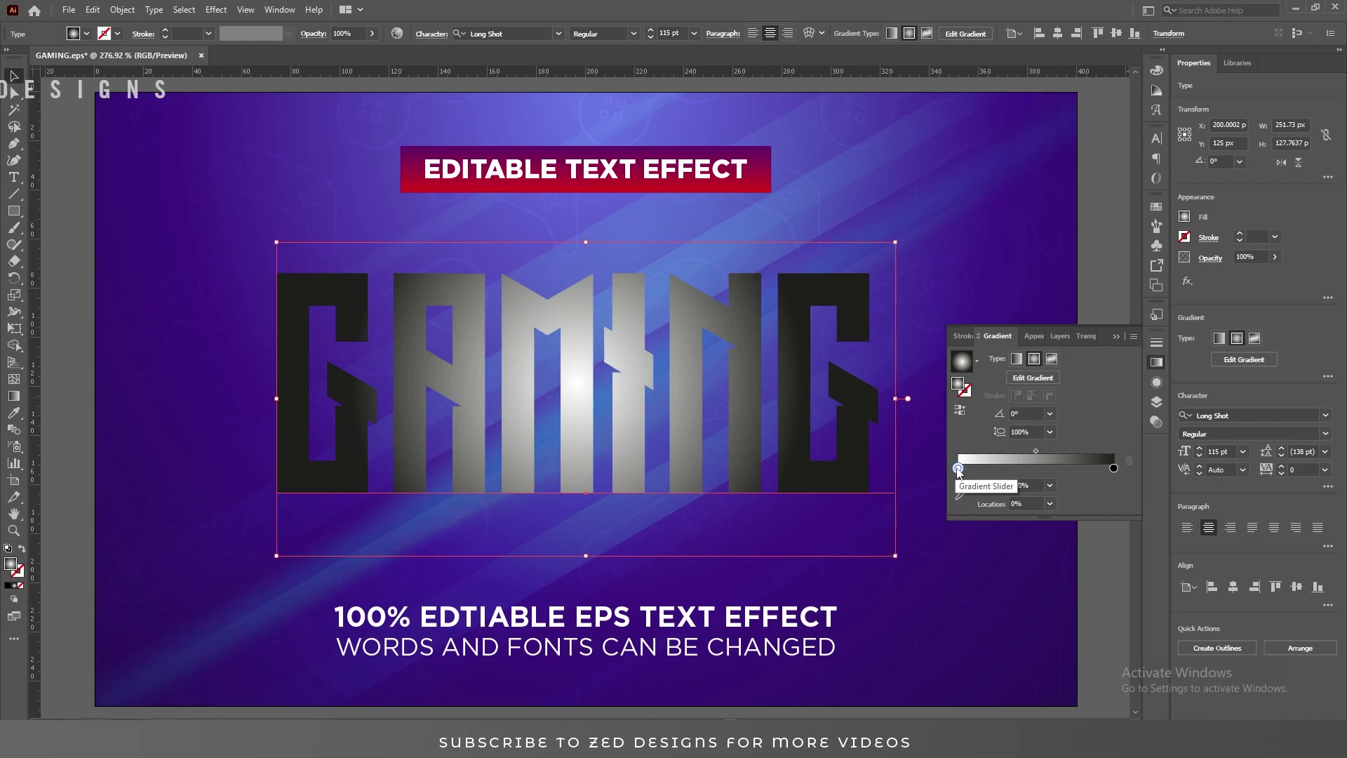
{"action": "double_click", "coordinate": [958, 467]}
{"action": "left_click", "coordinate": [1112, 483]}
{"action": "left_click", "coordinate": [1143, 501]}
{"action": "left_click", "coordinate": [1086, 594]}
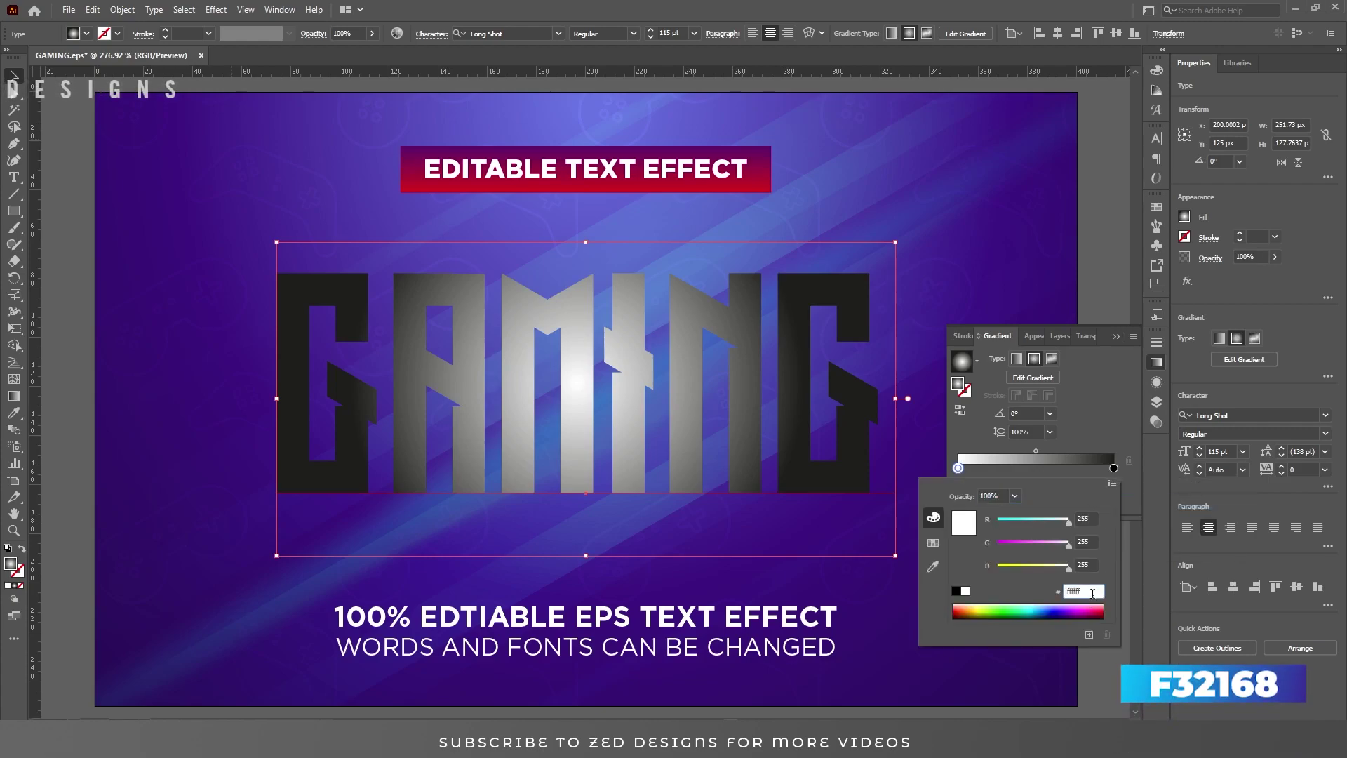
{"action": "type", "text": "E32168"}
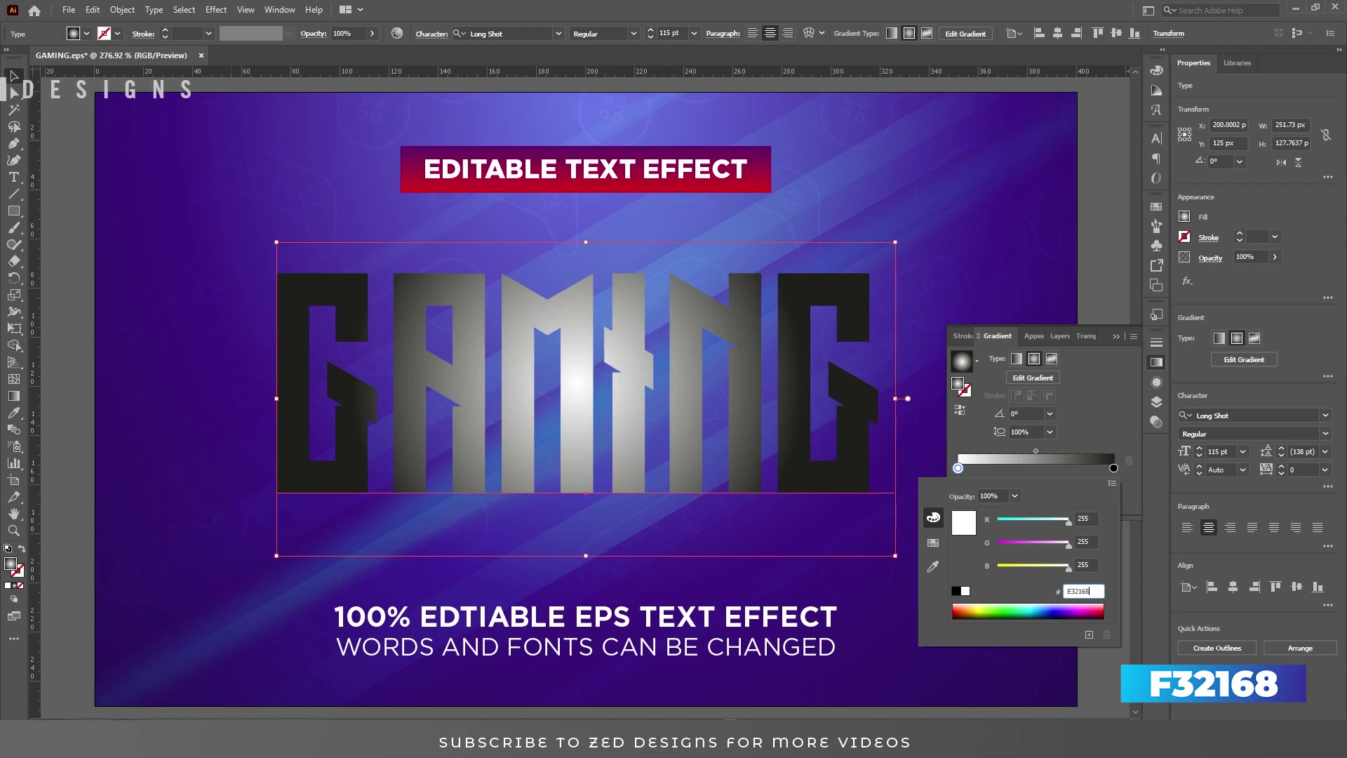
{"action": "key", "text": "Return"}
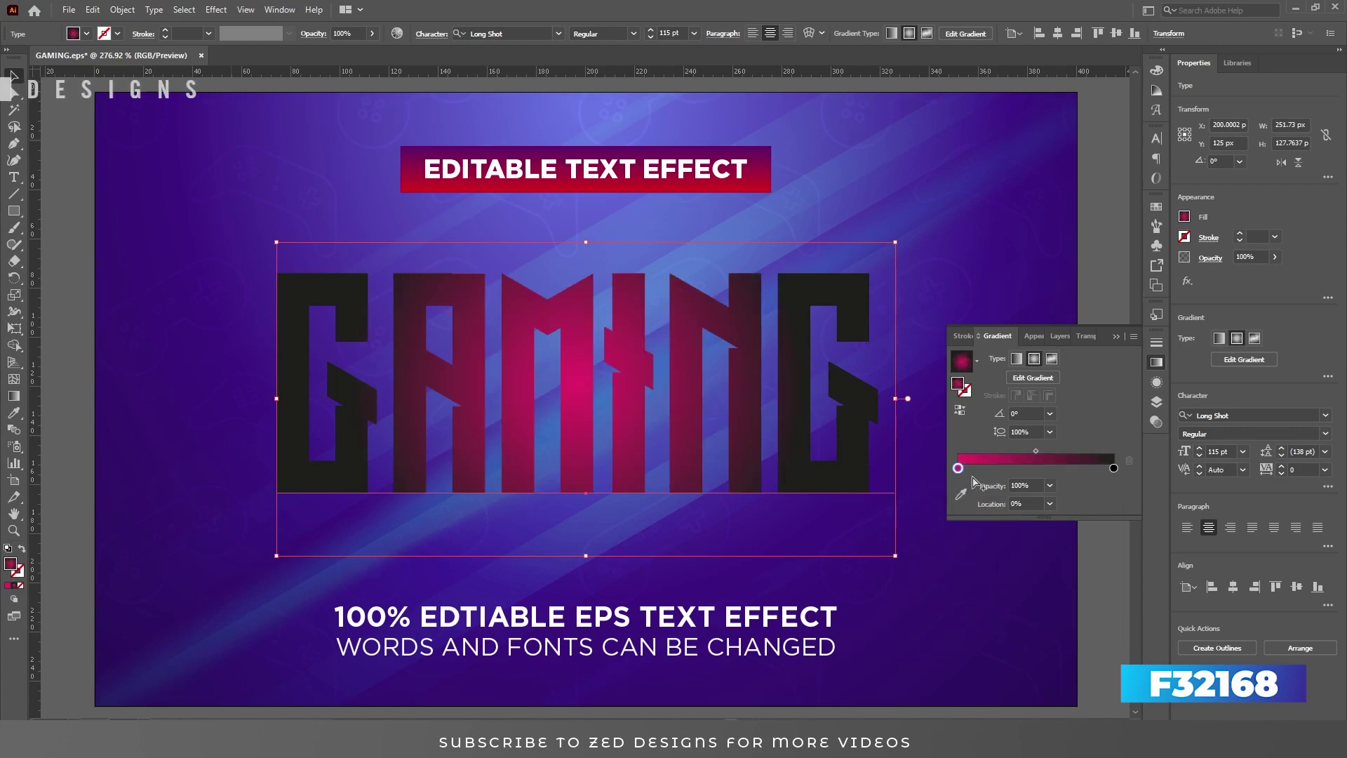
Step: Add a second gradient stop coloured E32168
{"action": "left_click", "coordinate": [978, 468]}
{"action": "double_click", "coordinate": [977, 468]}
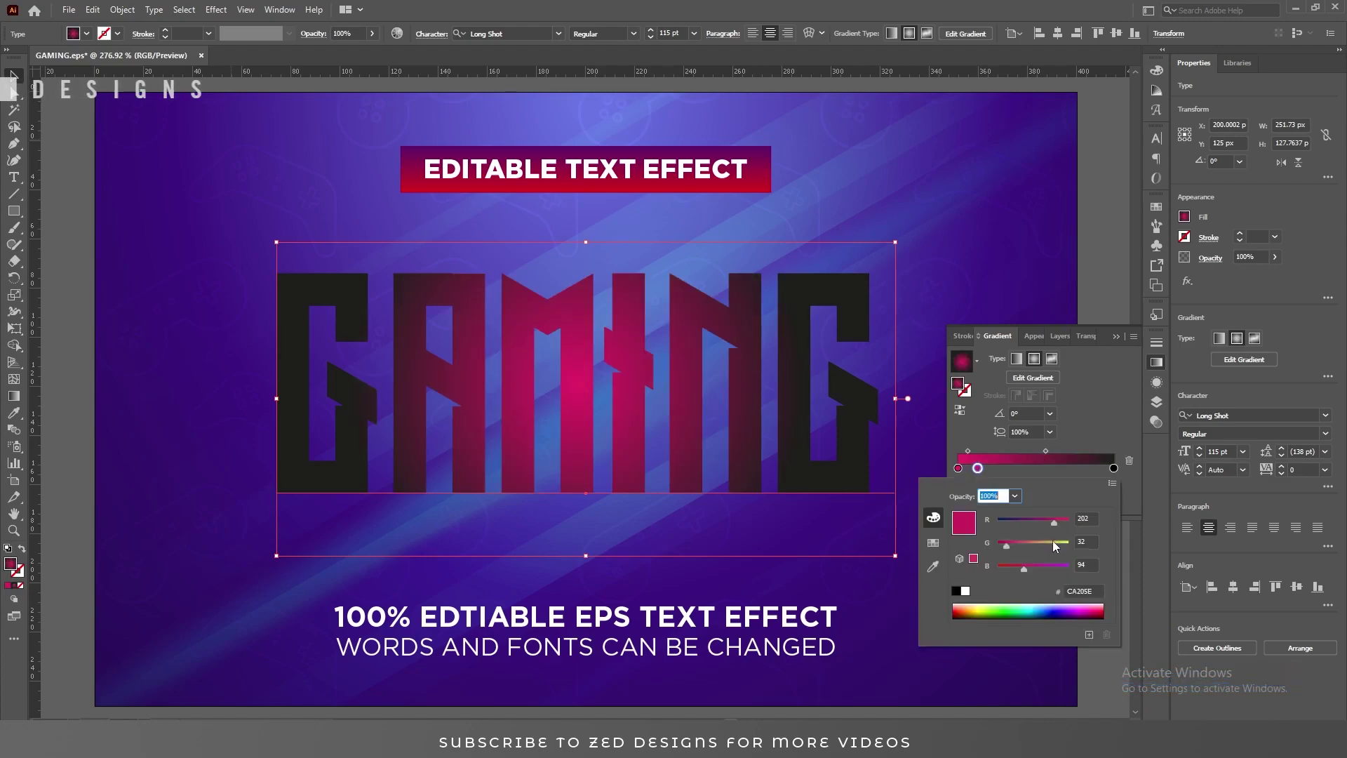
{"action": "double_click", "coordinate": [1075, 589]}
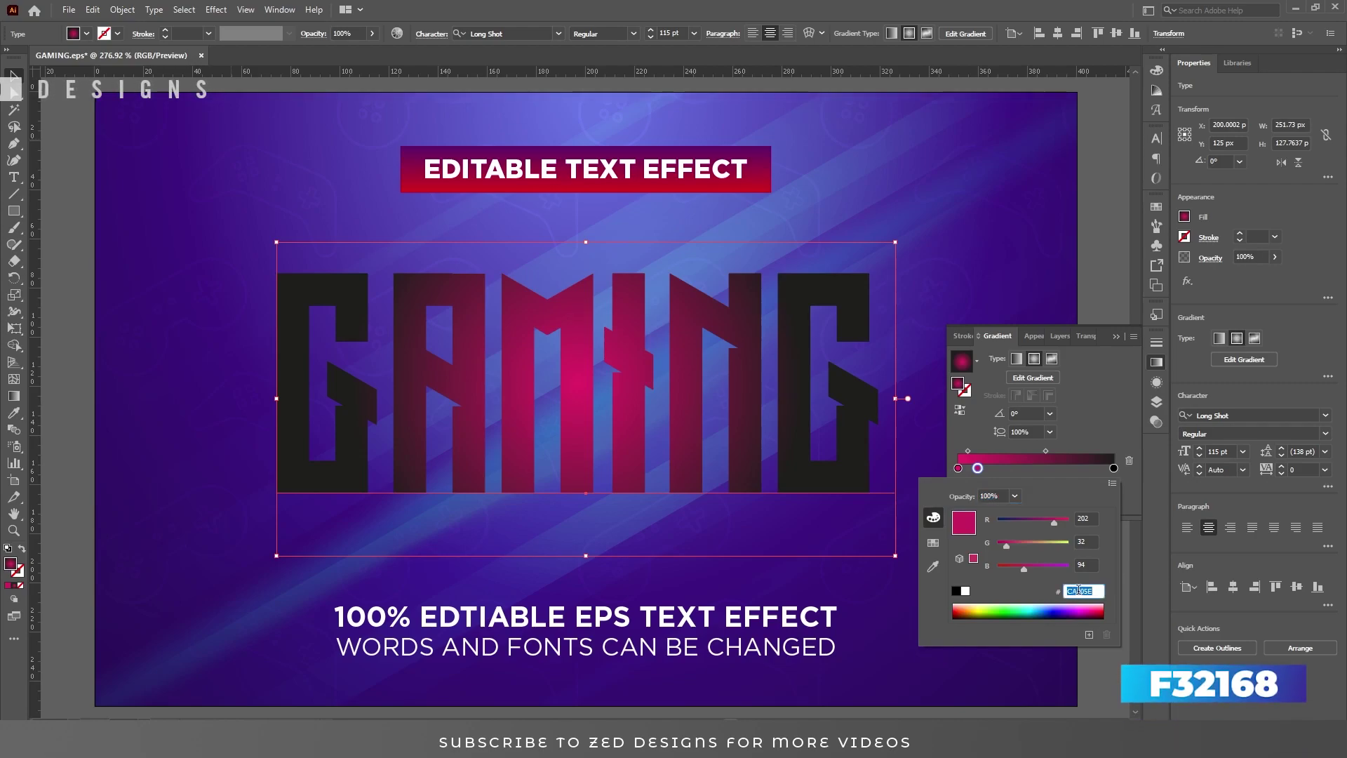
{"action": "type", "text": "E3"}
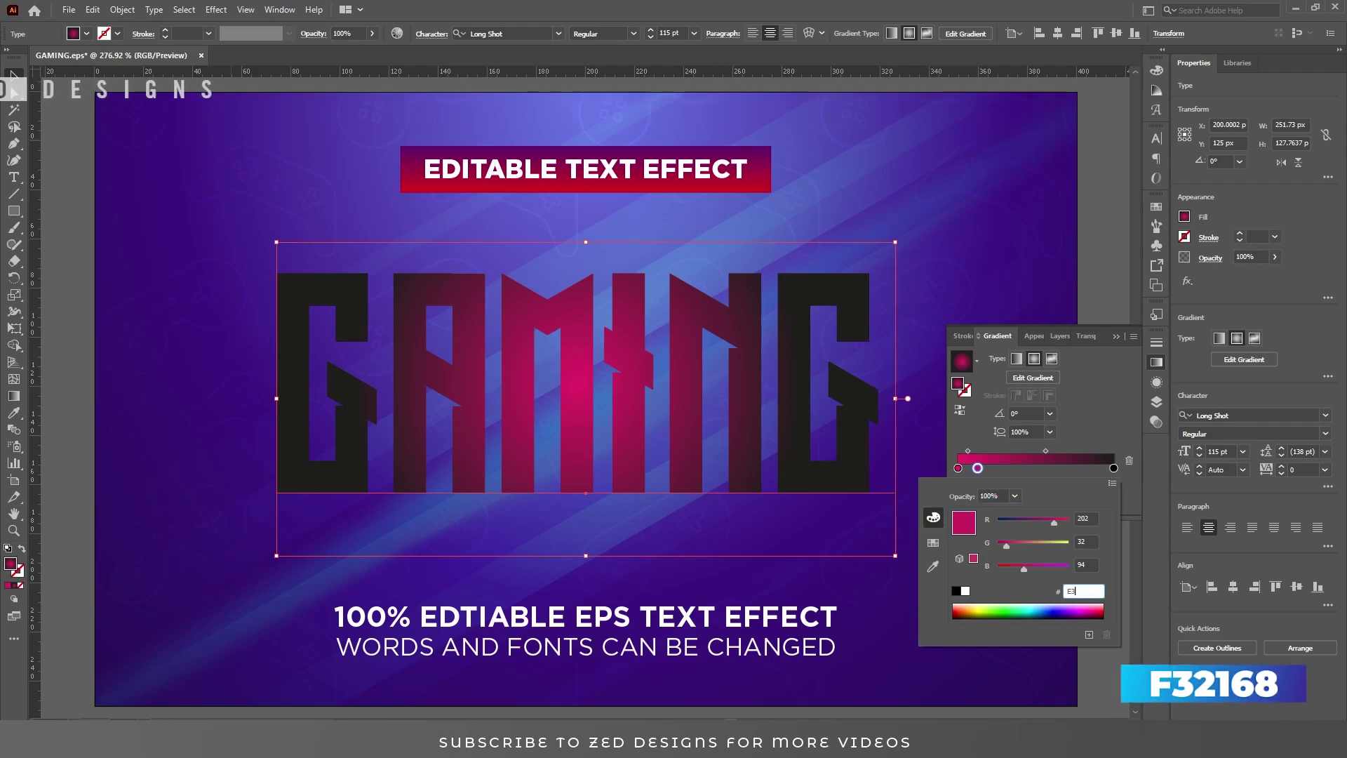
{"action": "type", "text": "2168"}
{"action": "key", "text": "Tab"}
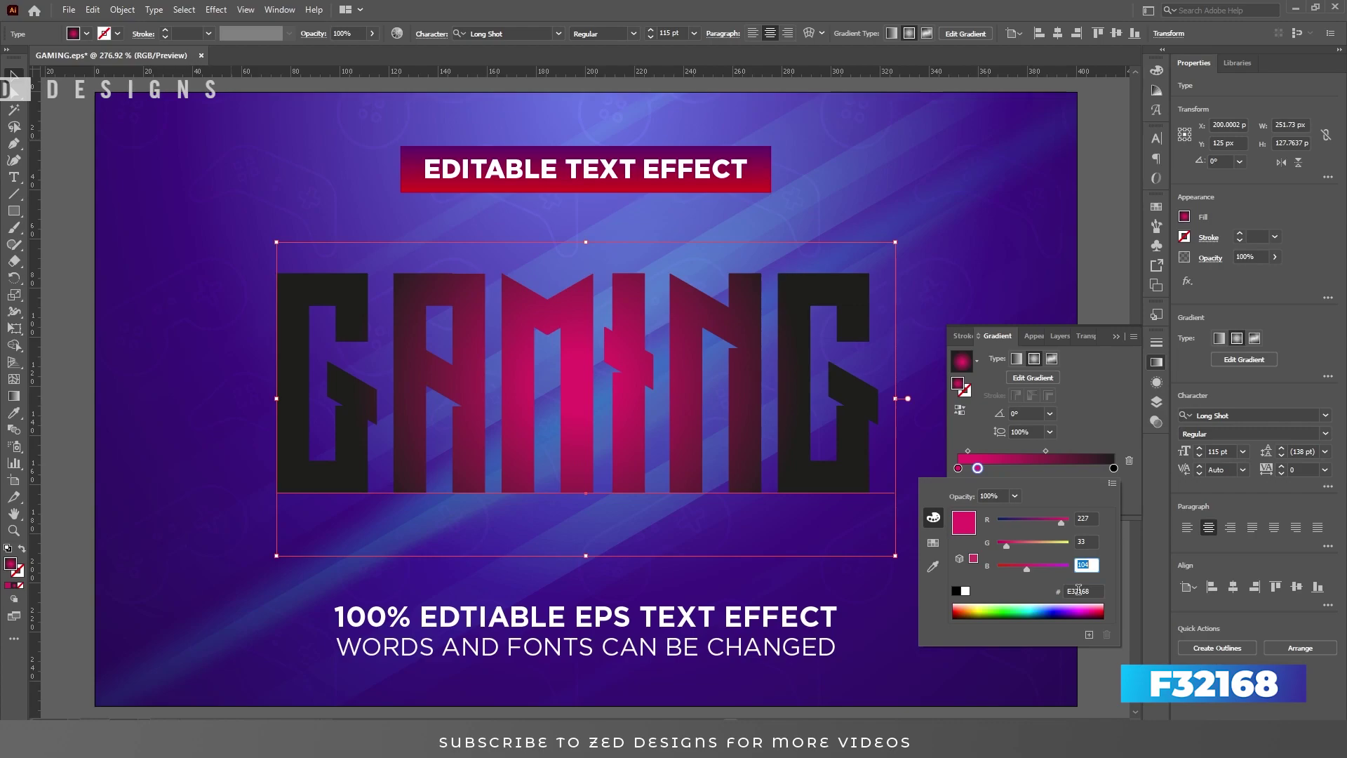
{"action": "left_click", "coordinate": [1101, 407]}
Step: Add a third gradient stop coloured EE2A7B
{"action": "left_click", "coordinate": [1004, 468]}
{"action": "double_click", "coordinate": [1004, 468]}
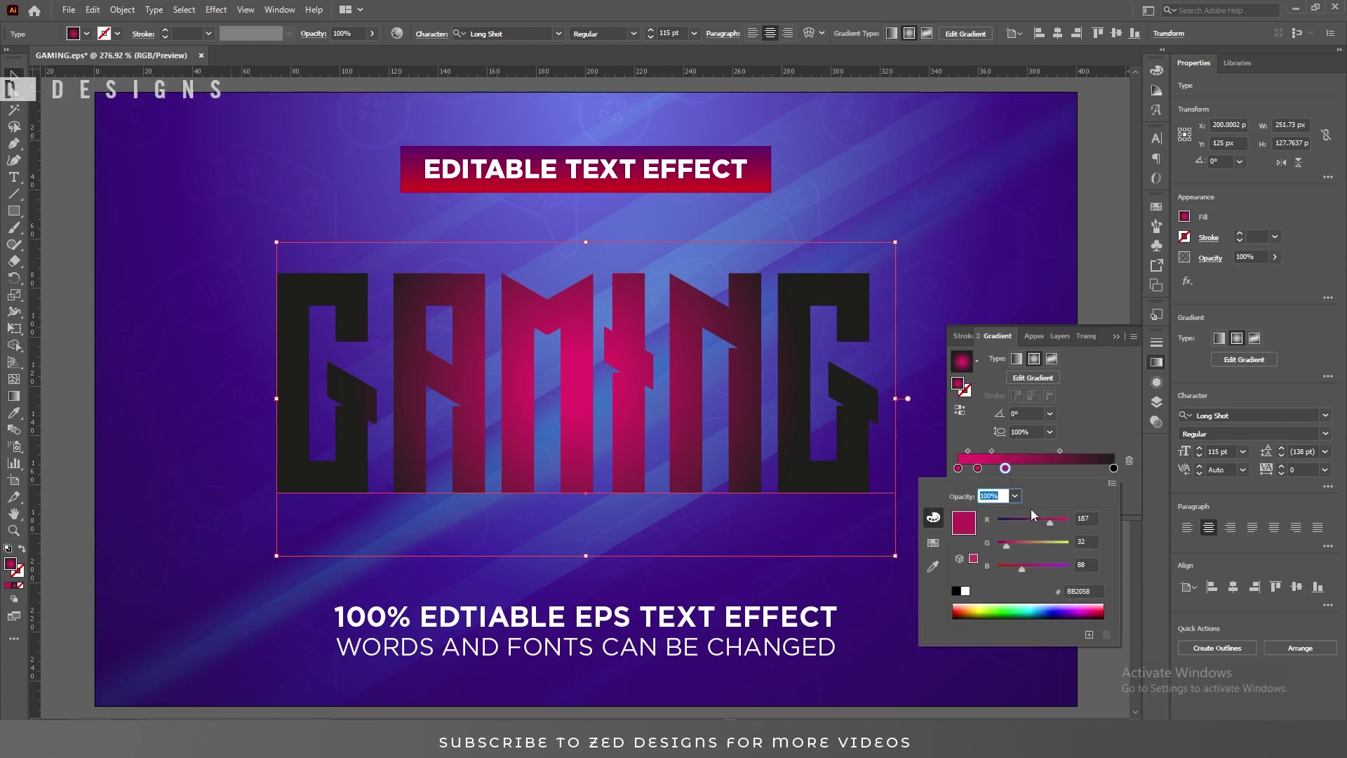
{"action": "left_click", "coordinate": [1088, 592]}
{"action": "type", "text": "EE2A7B"}
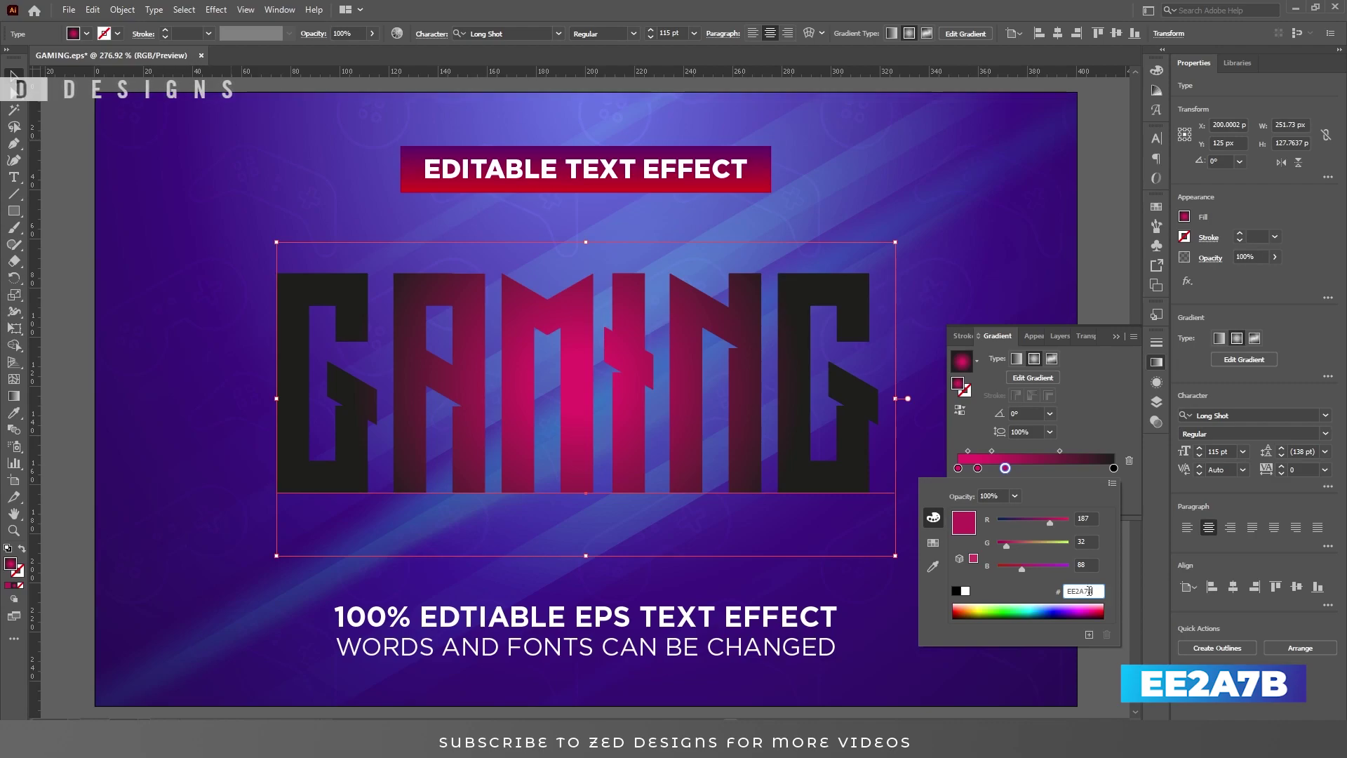
{"action": "key", "text": "Return"}
{"action": "left_click", "coordinate": [1005, 467]}
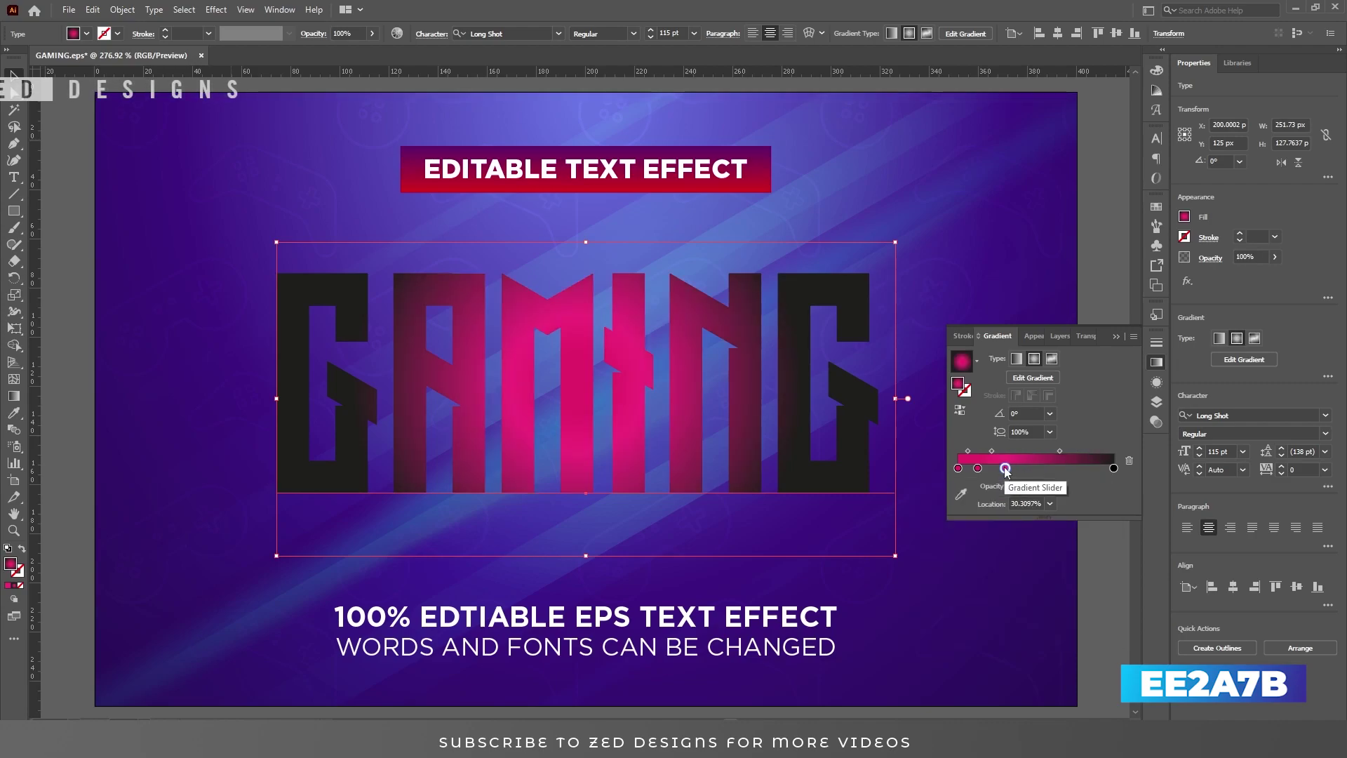
{"action": "double_click", "coordinate": [1005, 468]}
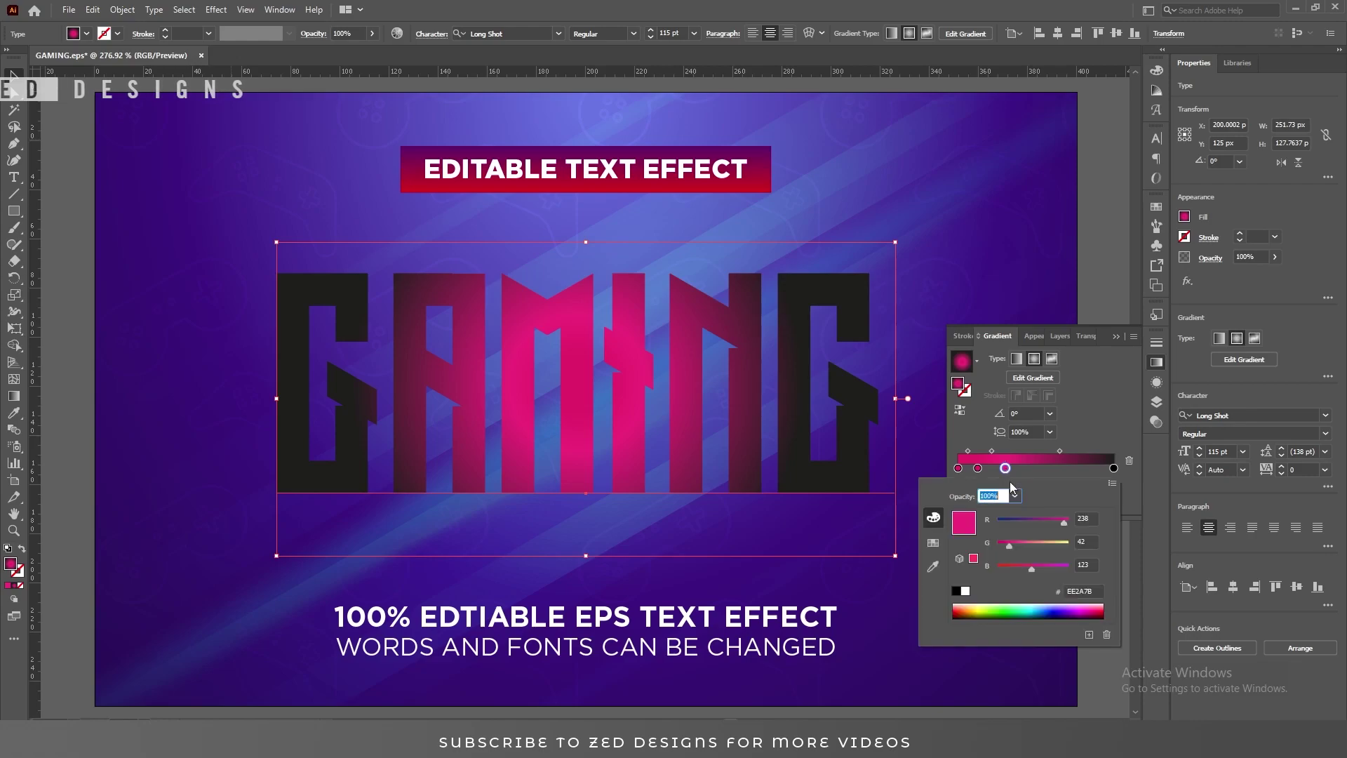
{"action": "key", "text": "Escape"}
Step: Position the gradient stops at 50%, 37% and 6%
{"action": "double_click", "coordinate": [1026, 504]}
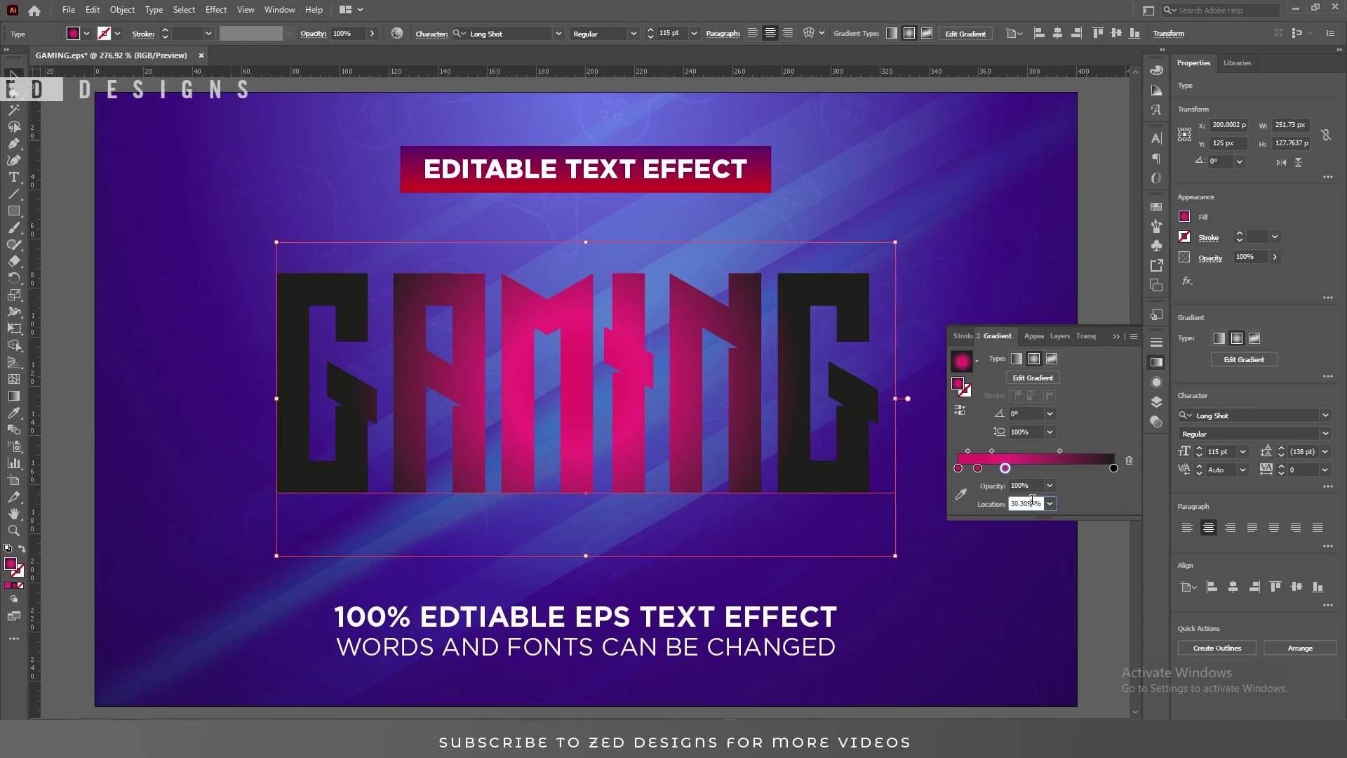
{"action": "type", "text": "50"}
{"action": "key", "text": "Return"}
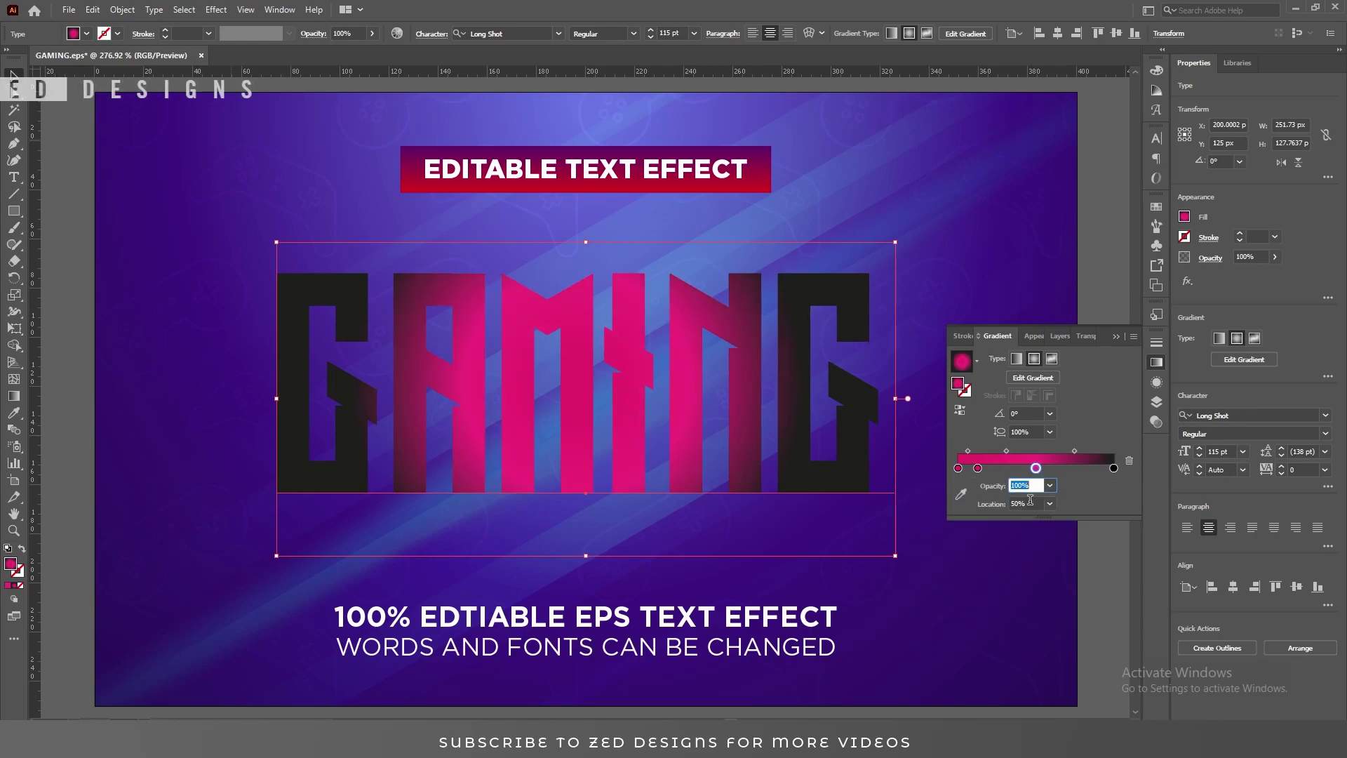
{"action": "left_click", "coordinate": [977, 468]}
{"action": "double_click", "coordinate": [1019, 503]}
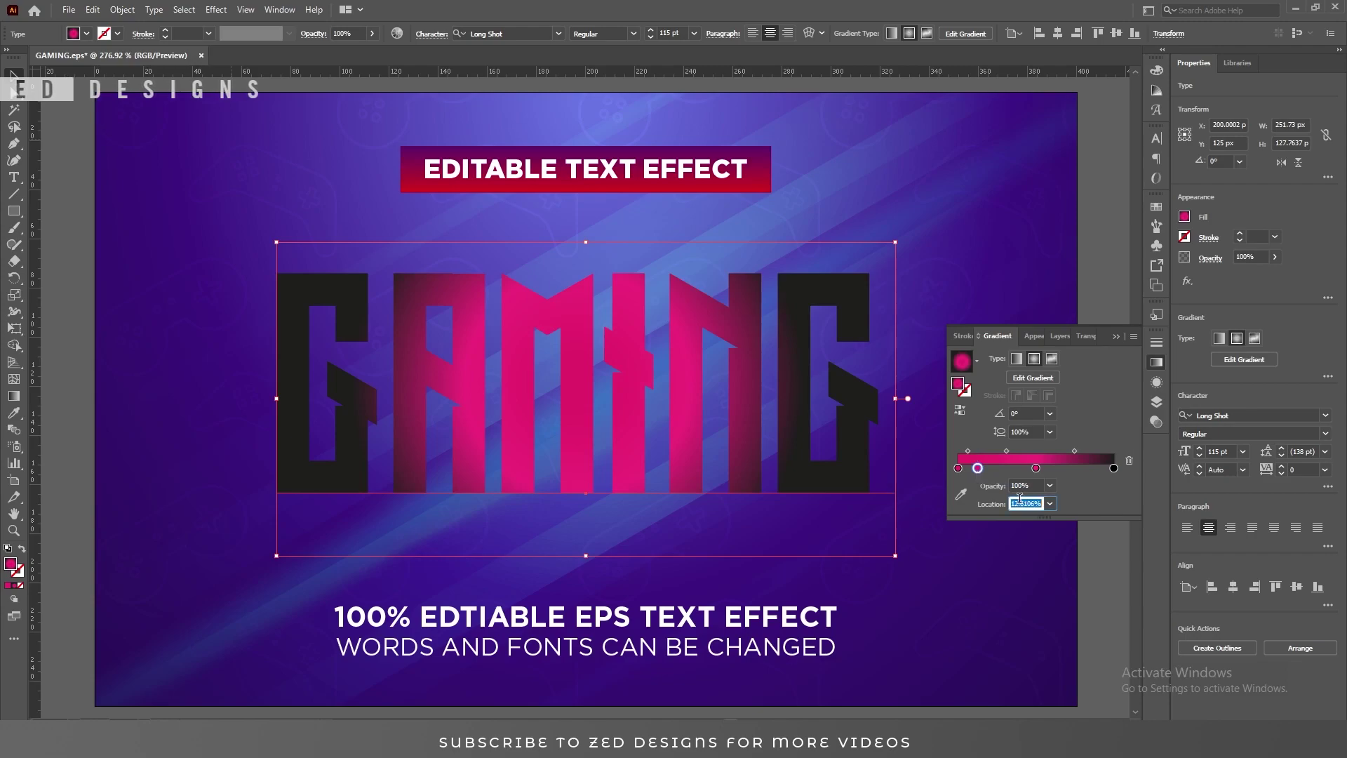
{"action": "type", "text": "37"}
{"action": "key", "text": "Tab"}
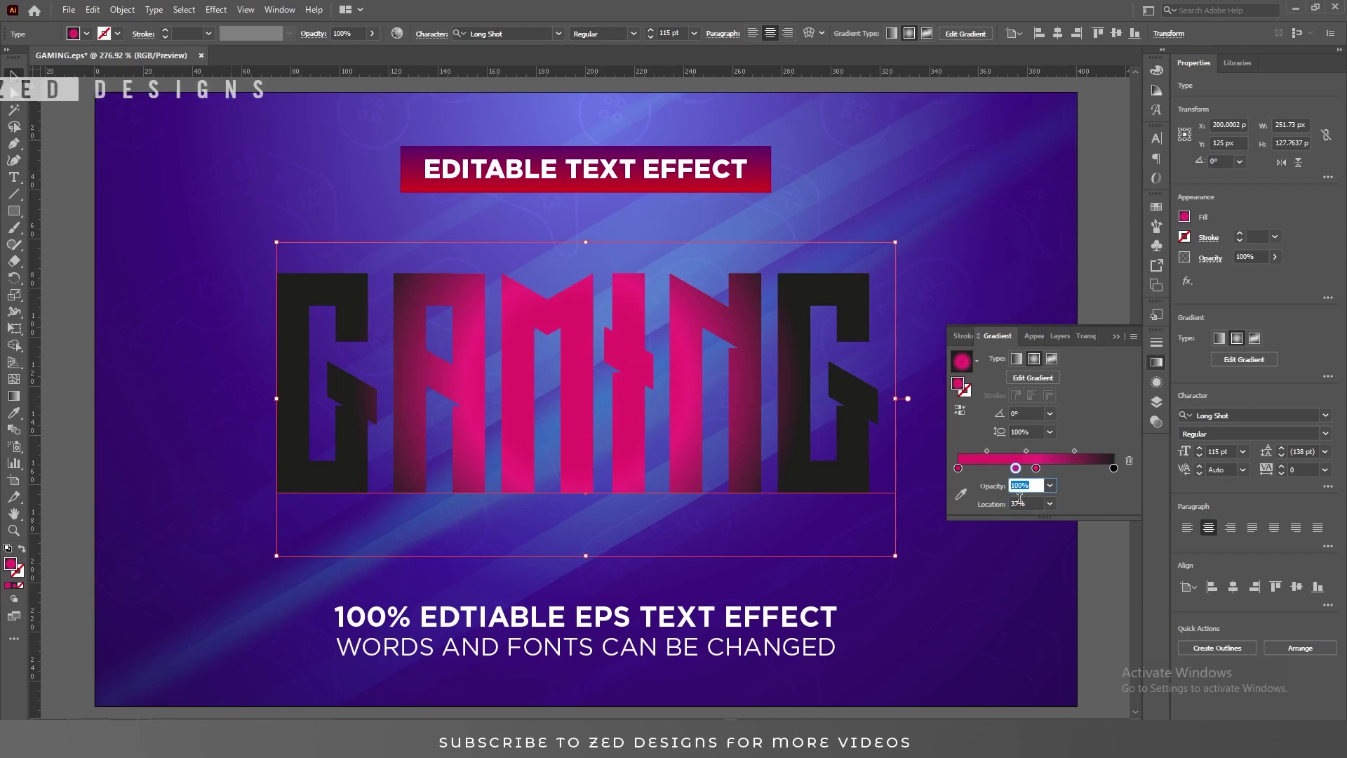
{"action": "left_click", "coordinate": [957, 468]}
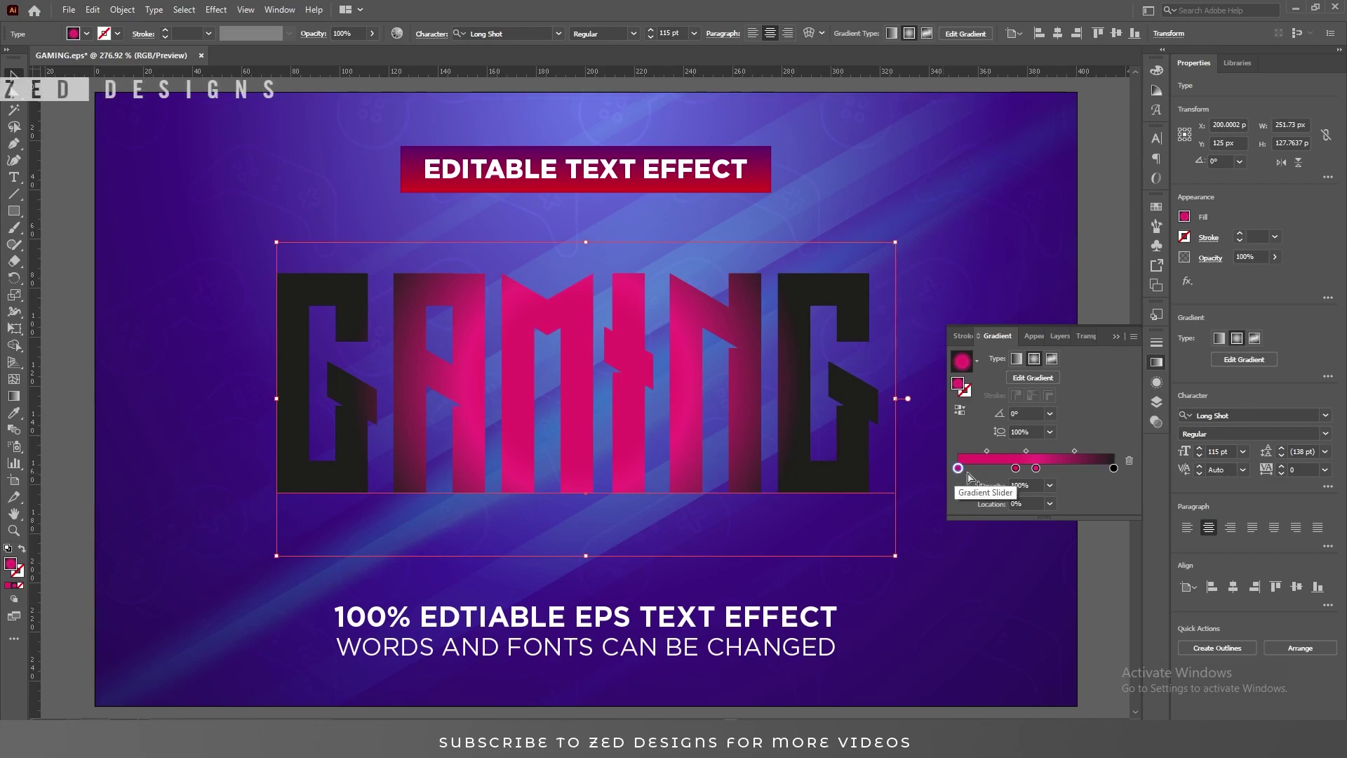
{"action": "left_click", "coordinate": [1022, 502]}
{"action": "type", "text": "6"}
{"action": "key", "text": "shift+Tab"}
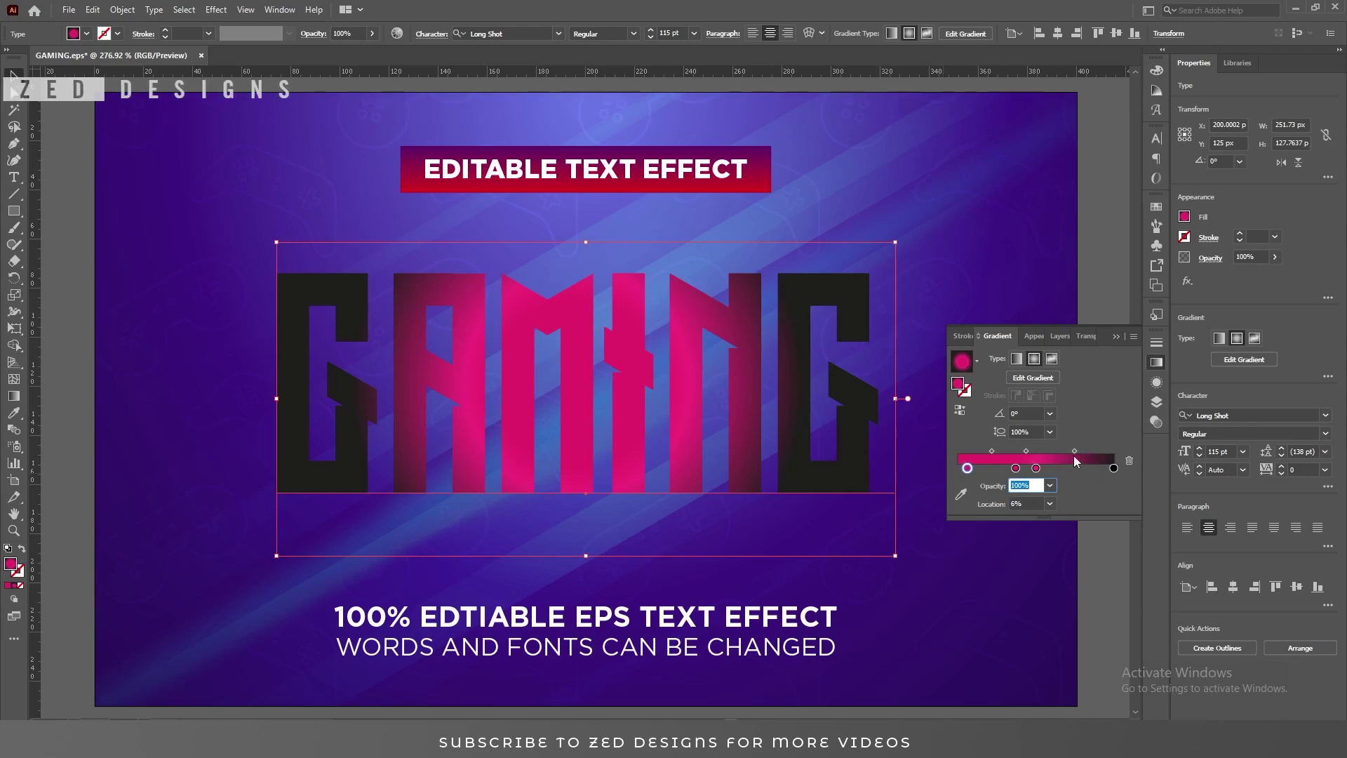
{"action": "left_click", "coordinate": [1055, 468]}
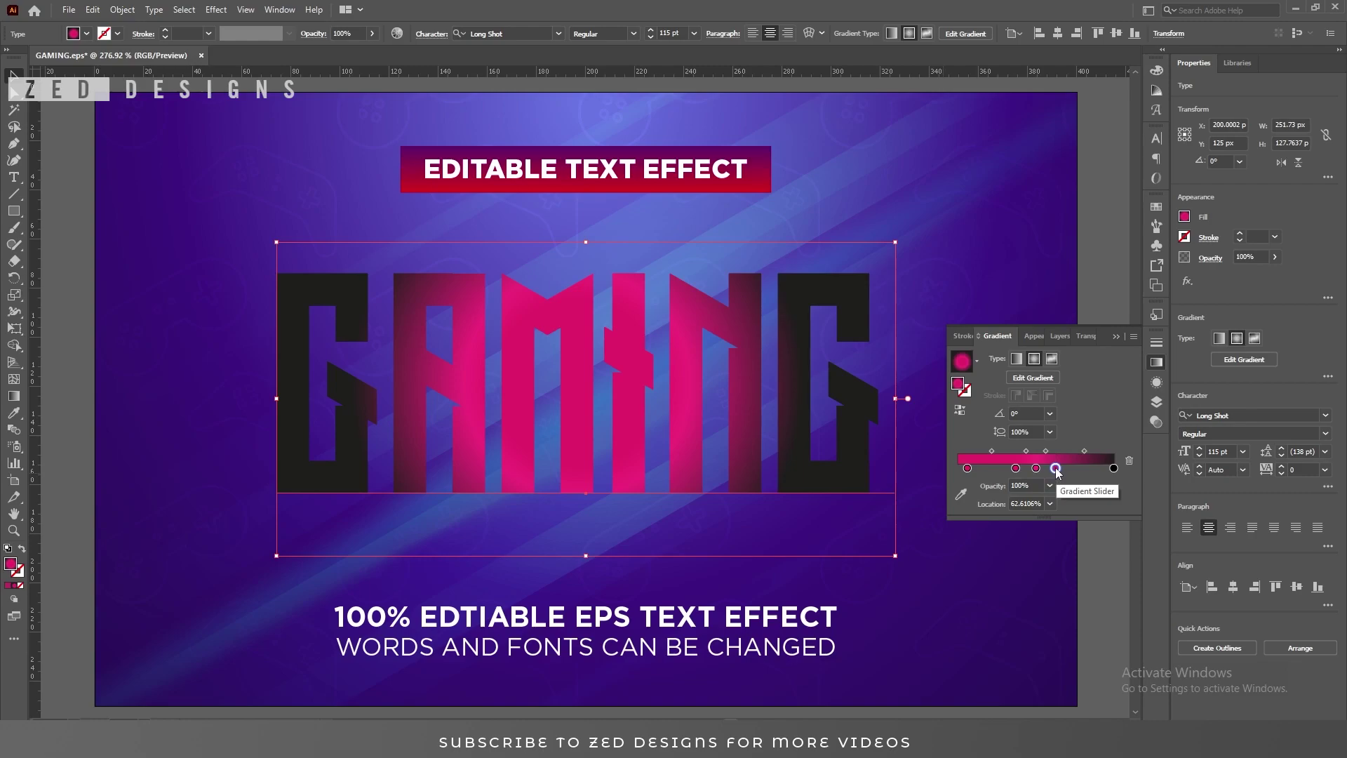
Step: Add gradient stops coloured orange F98C29, golden FCBD3F and yellow FBC959
{"action": "double_click", "coordinate": [1055, 468]}
{"action": "left_click", "coordinate": [1083, 589]}
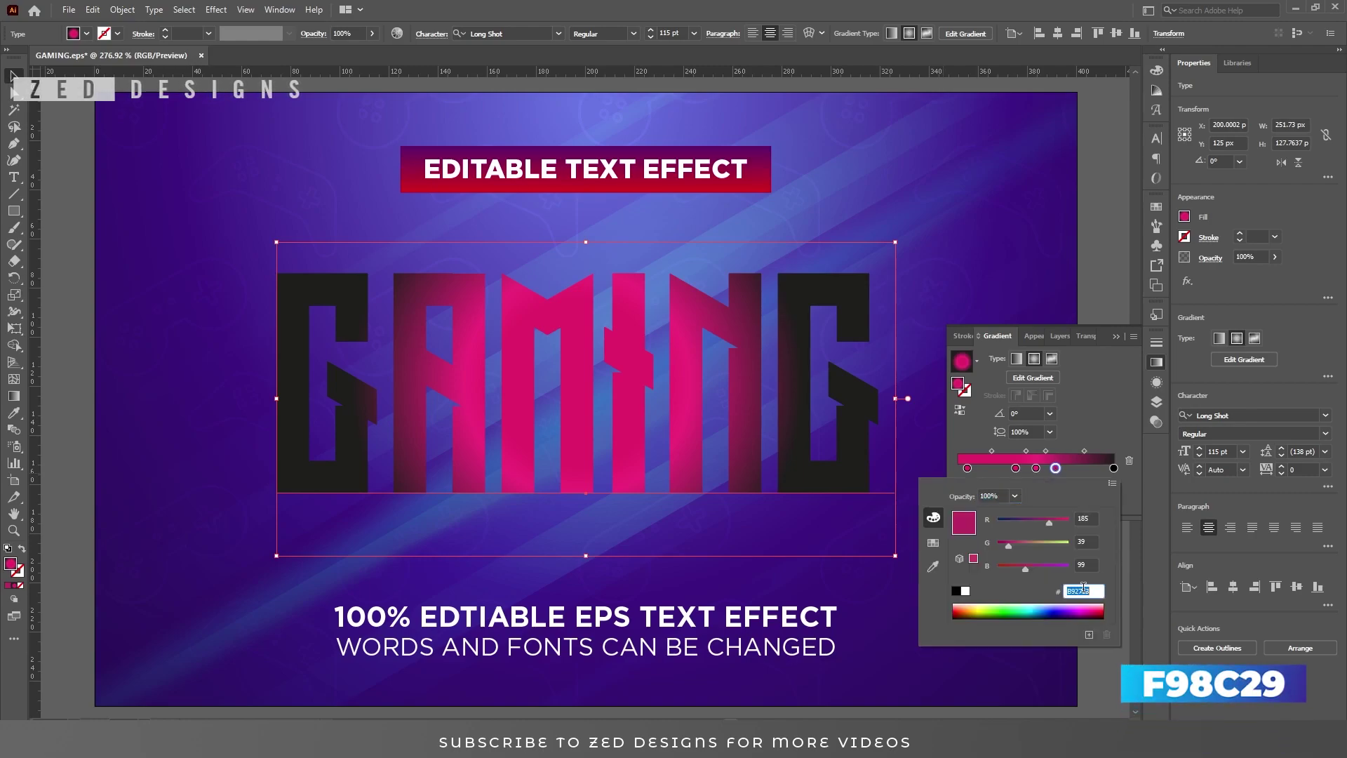
{"action": "type", "text": "F9"}
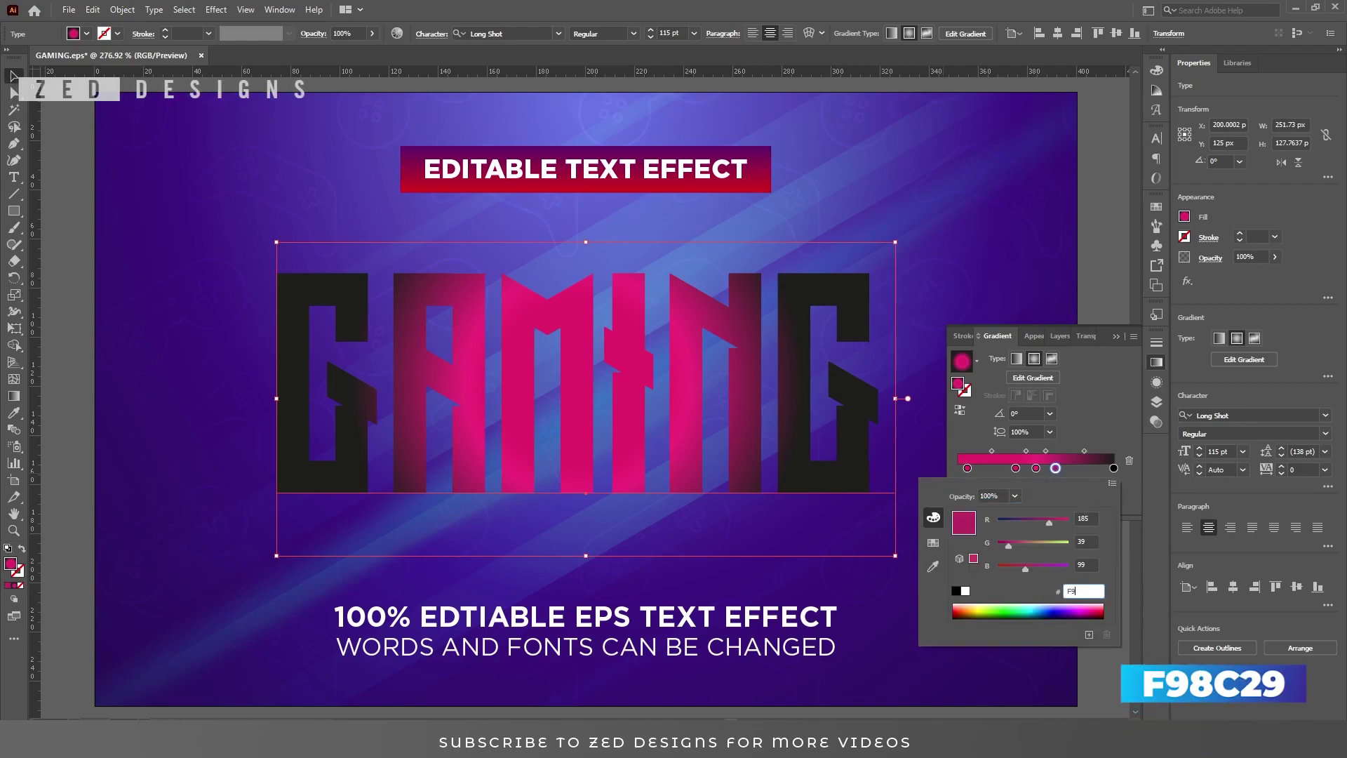
{"action": "key", "text": "Return"}
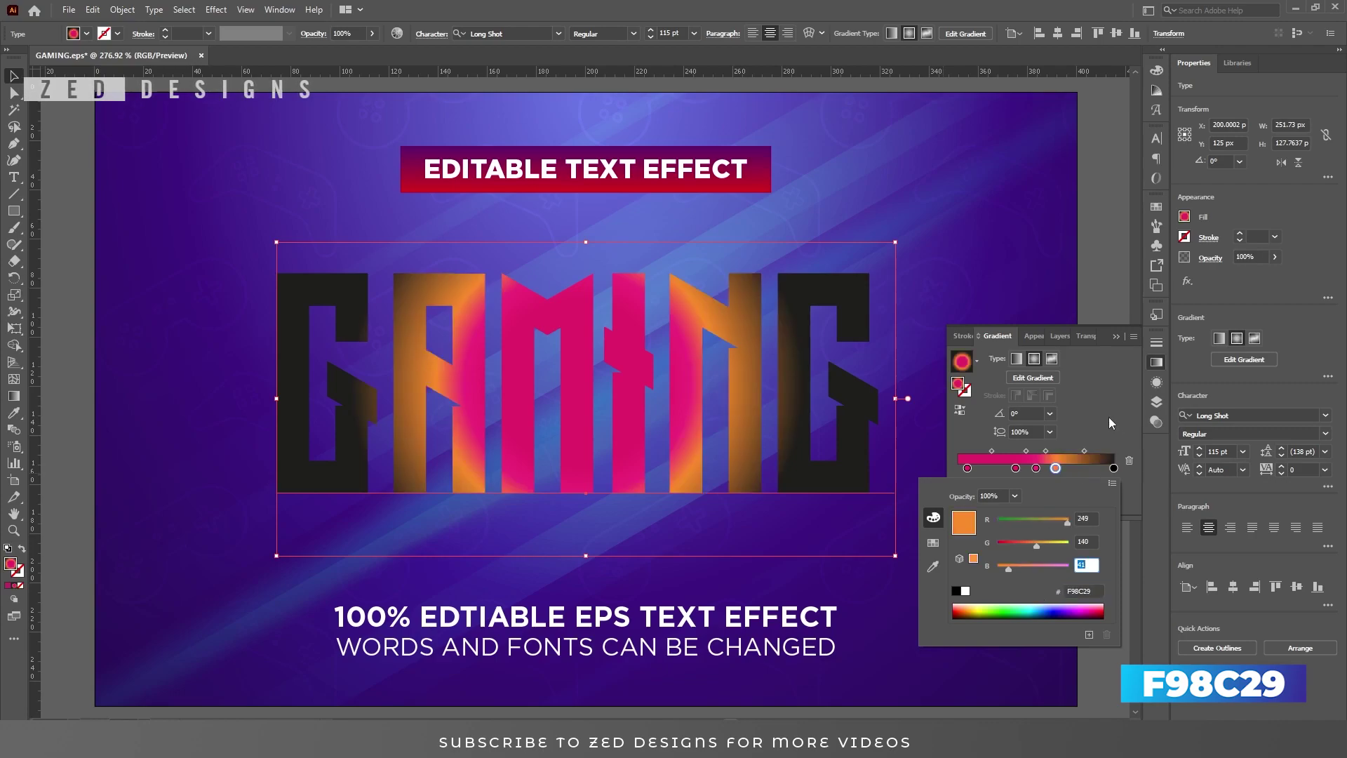
{"action": "left_click", "coordinate": [1072, 468]}
{"action": "double_click", "coordinate": [1072, 467]}
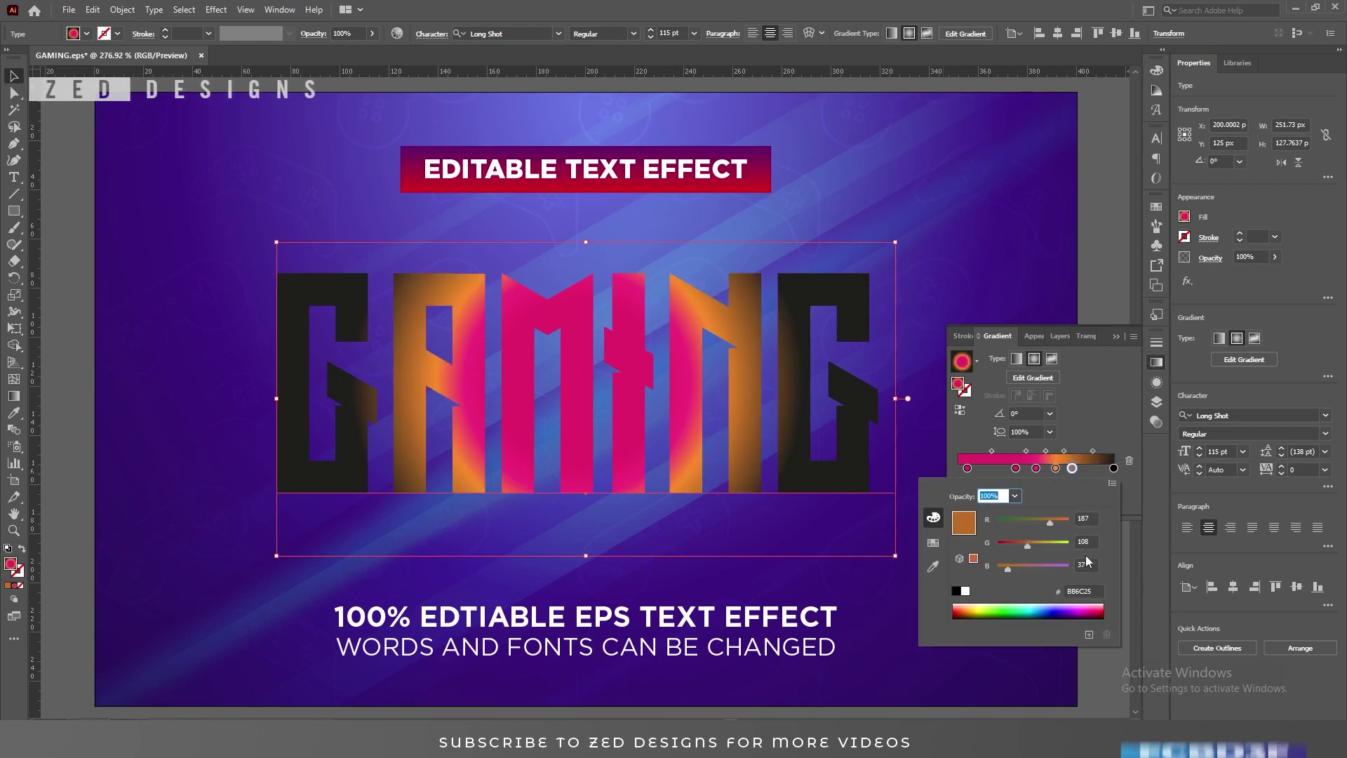
{"action": "left_click", "coordinate": [1082, 591]}
{"action": "type", "text": "FCBD3F"}
{"action": "key", "text": "Return"}
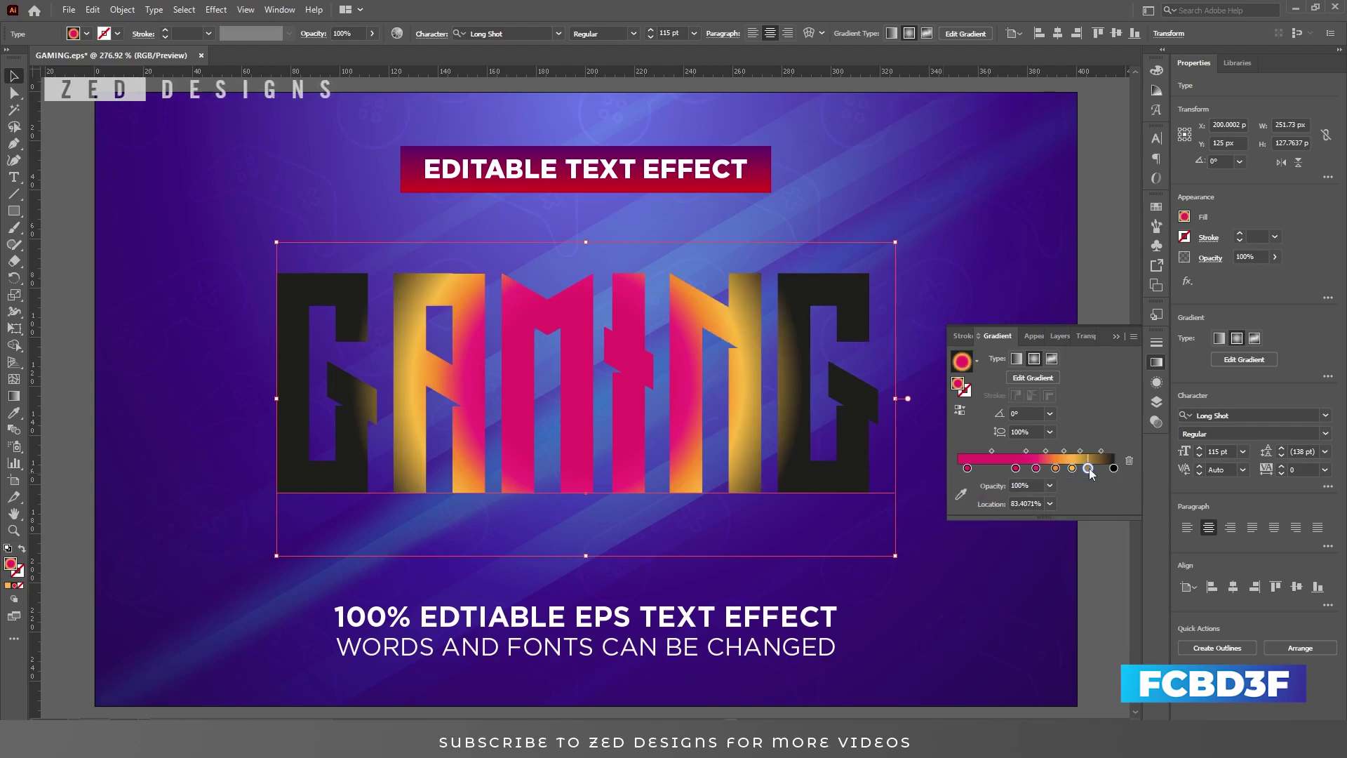
{"action": "left_click", "coordinate": [1088, 468]}
{"action": "double_click", "coordinate": [1087, 468]}
{"action": "double_click", "coordinate": [1080, 590]}
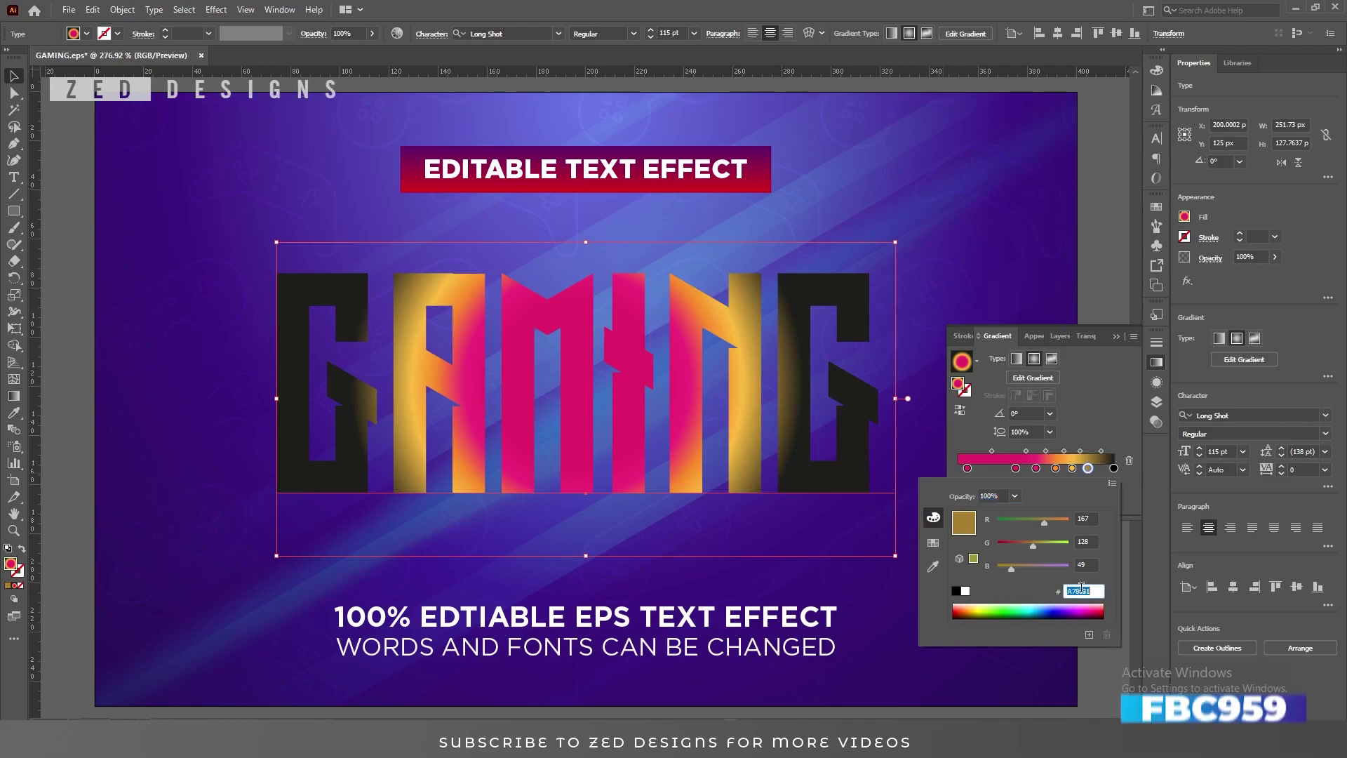
{"action": "type", "text": "FB"}
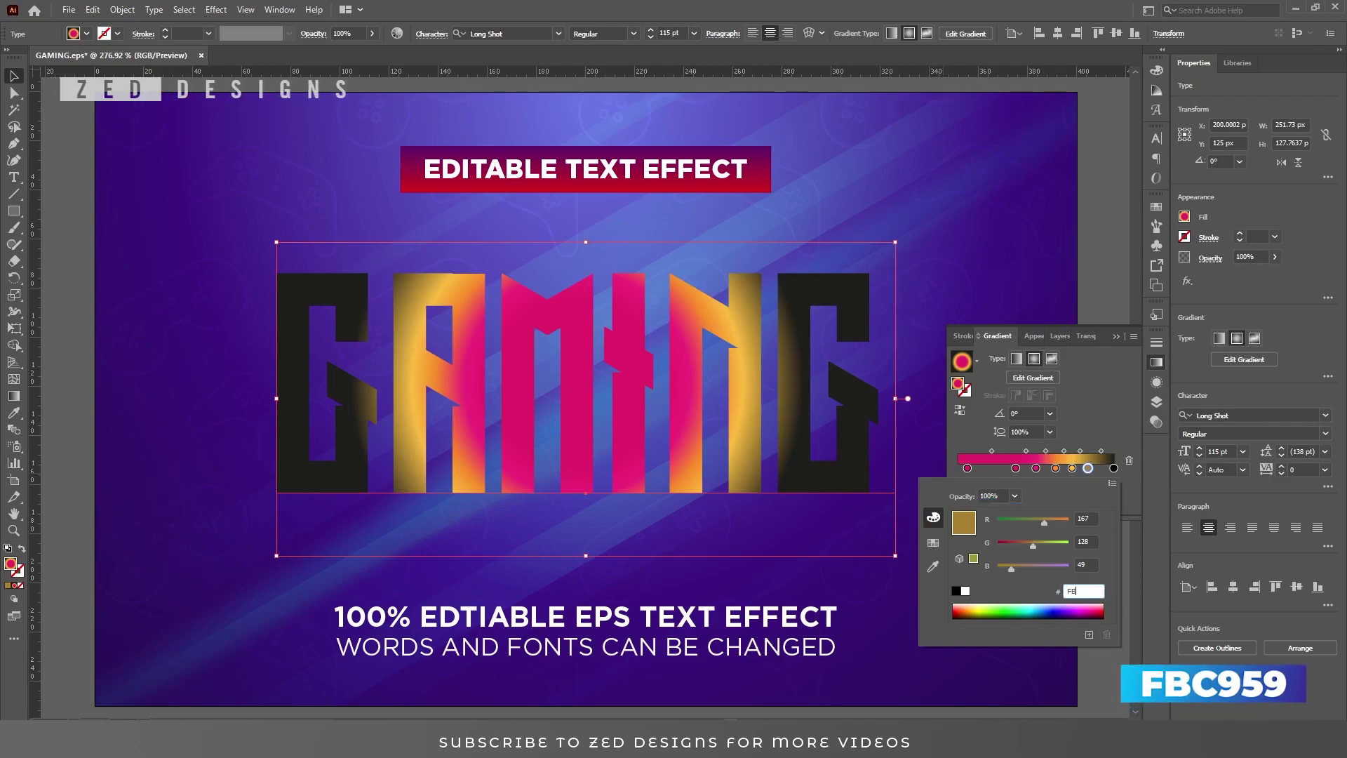
{"action": "type", "text": "C959"}
{"action": "key", "text": "Return"}
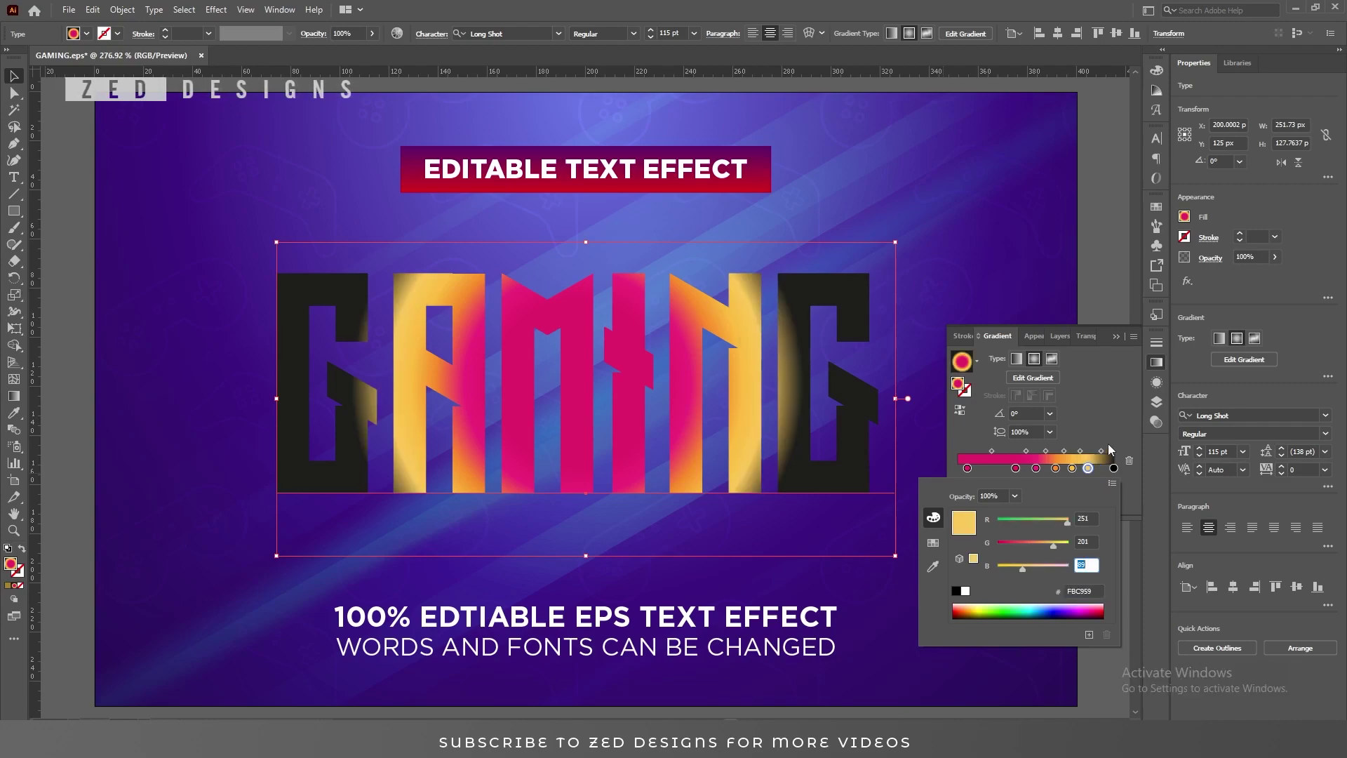
{"action": "left_click", "coordinate": [1105, 421]}
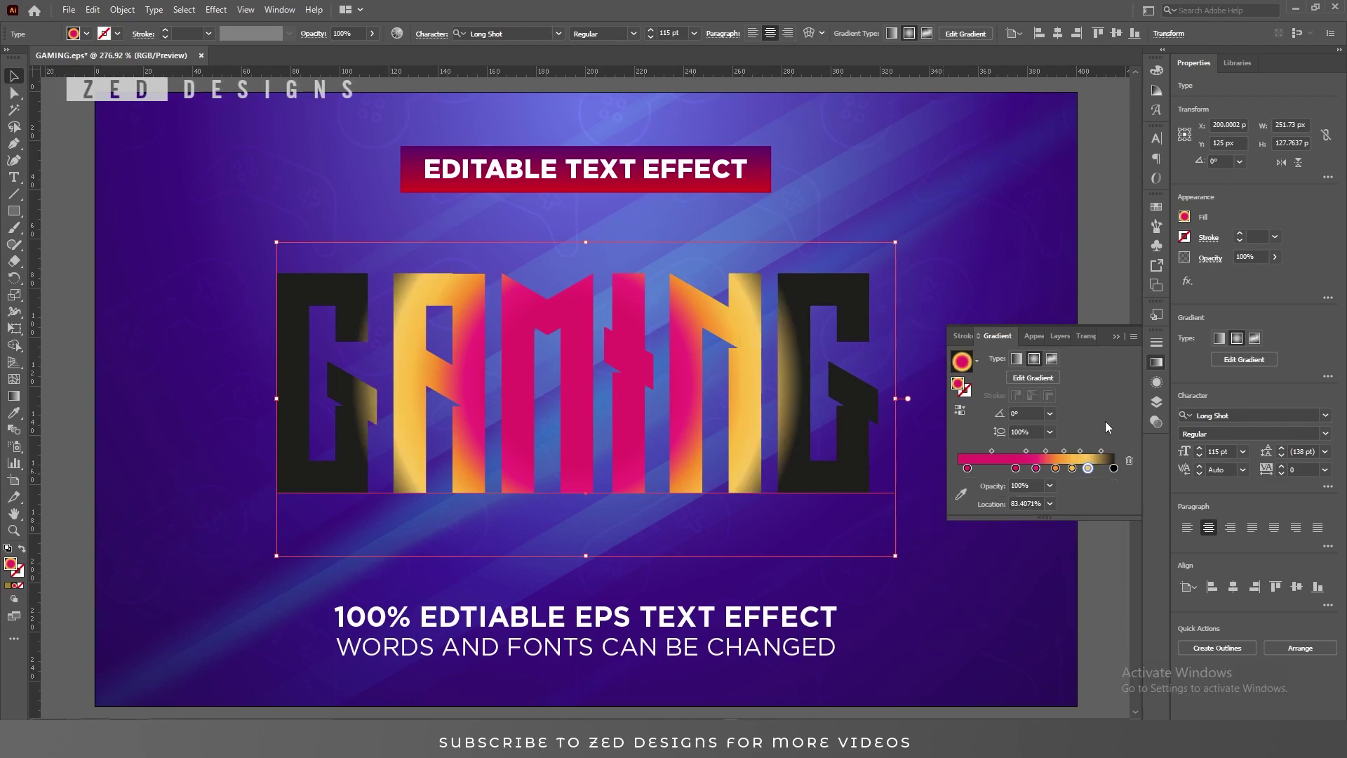
Step: Add a pale yellow FBF376 stop and change the black end stop to white
{"action": "left_click", "coordinate": [1101, 470]}
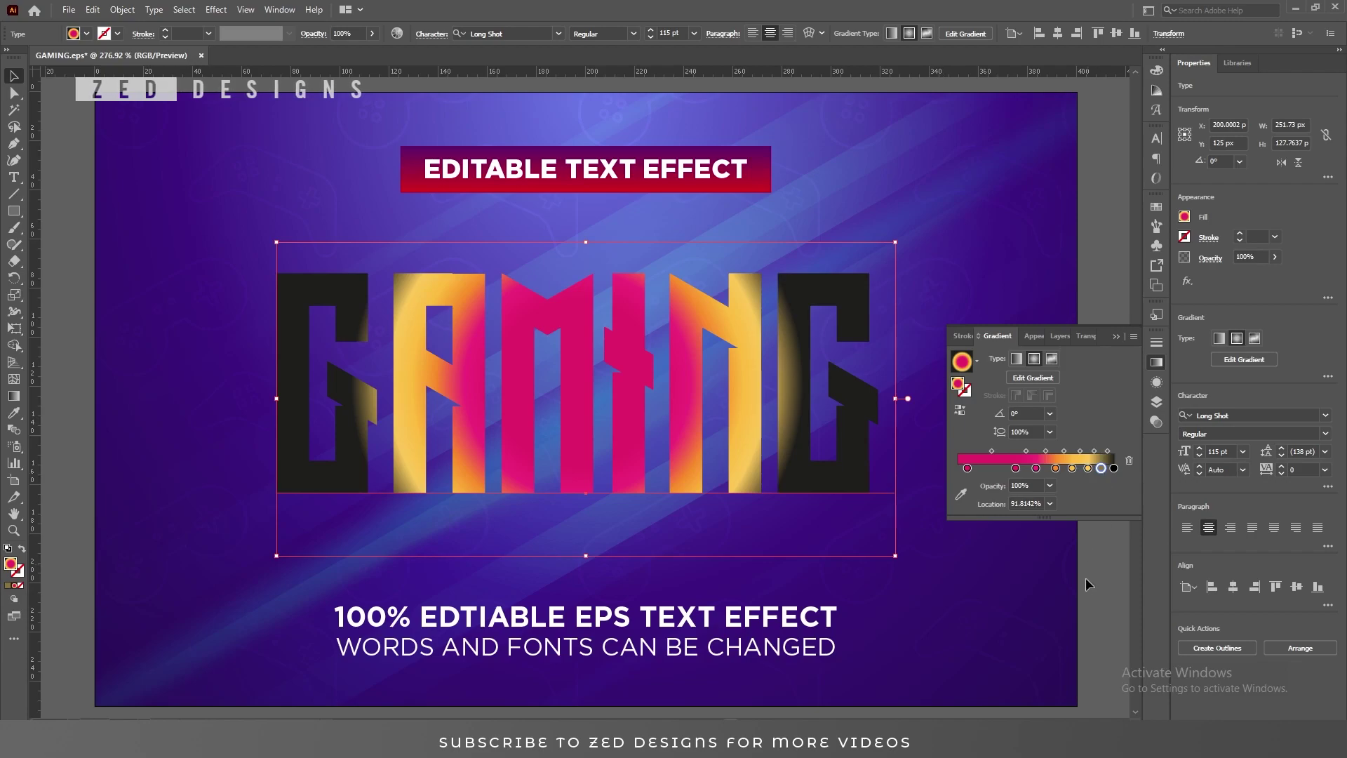
{"action": "double_click", "coordinate": [1101, 468]}
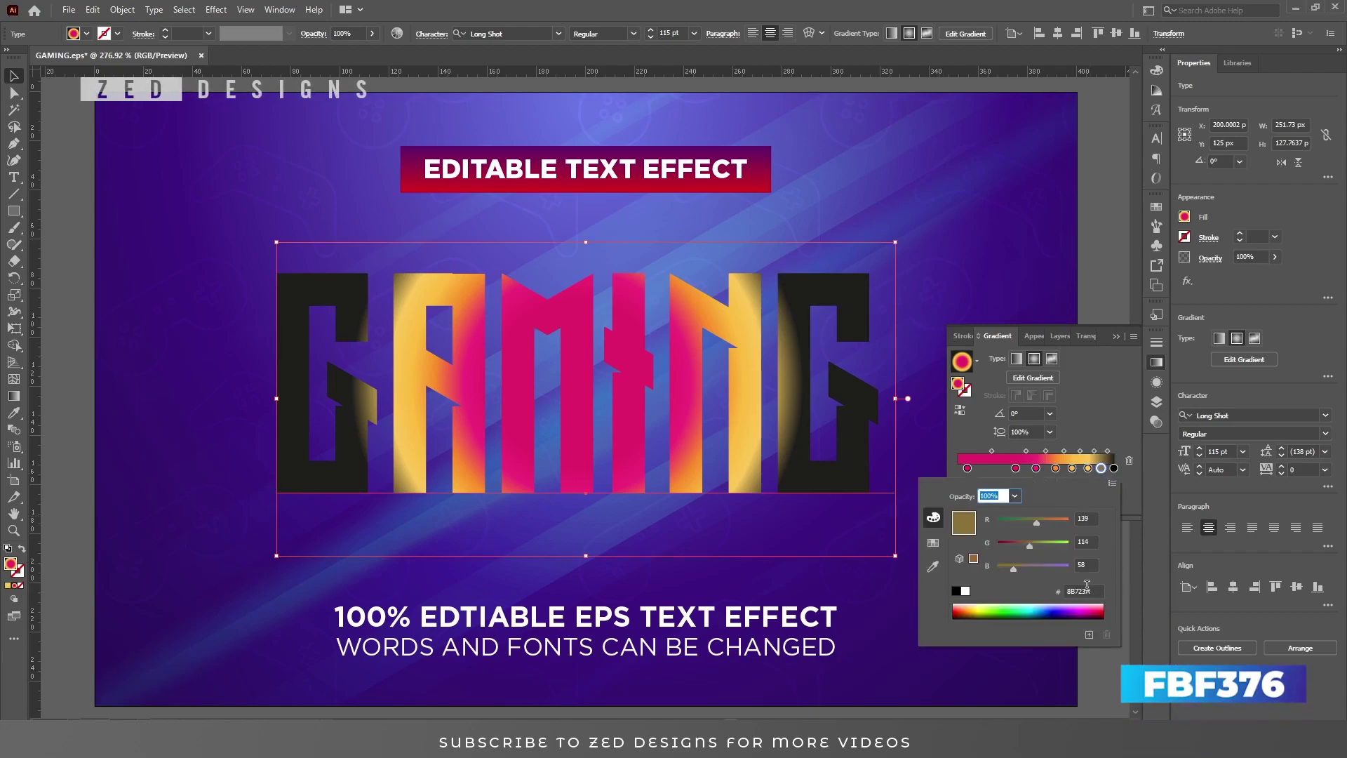
{"action": "left_click", "coordinate": [1084, 591]}
{"action": "type", "text": "FBF376"}
{"action": "key", "text": "Tab"}
{"action": "key", "text": "Return"}
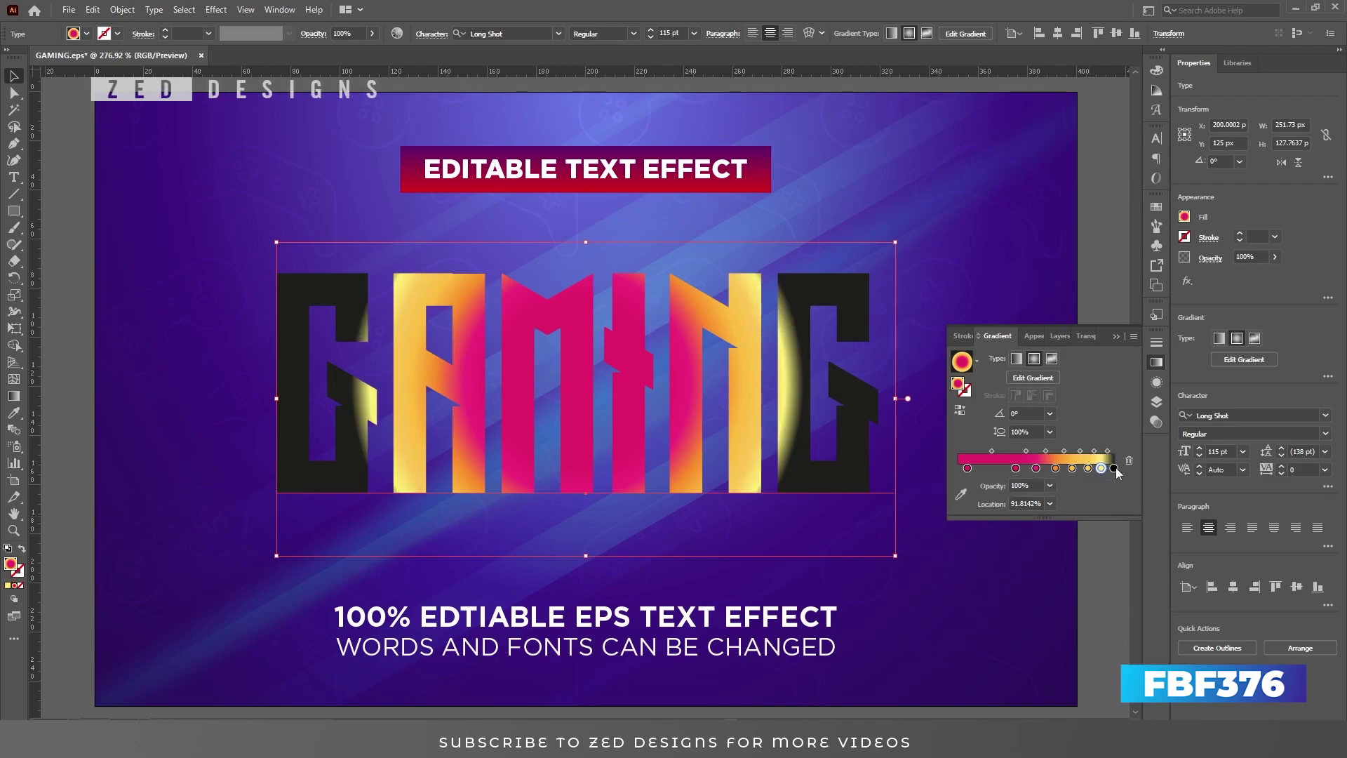
{"action": "double_click", "coordinate": [1114, 469]}
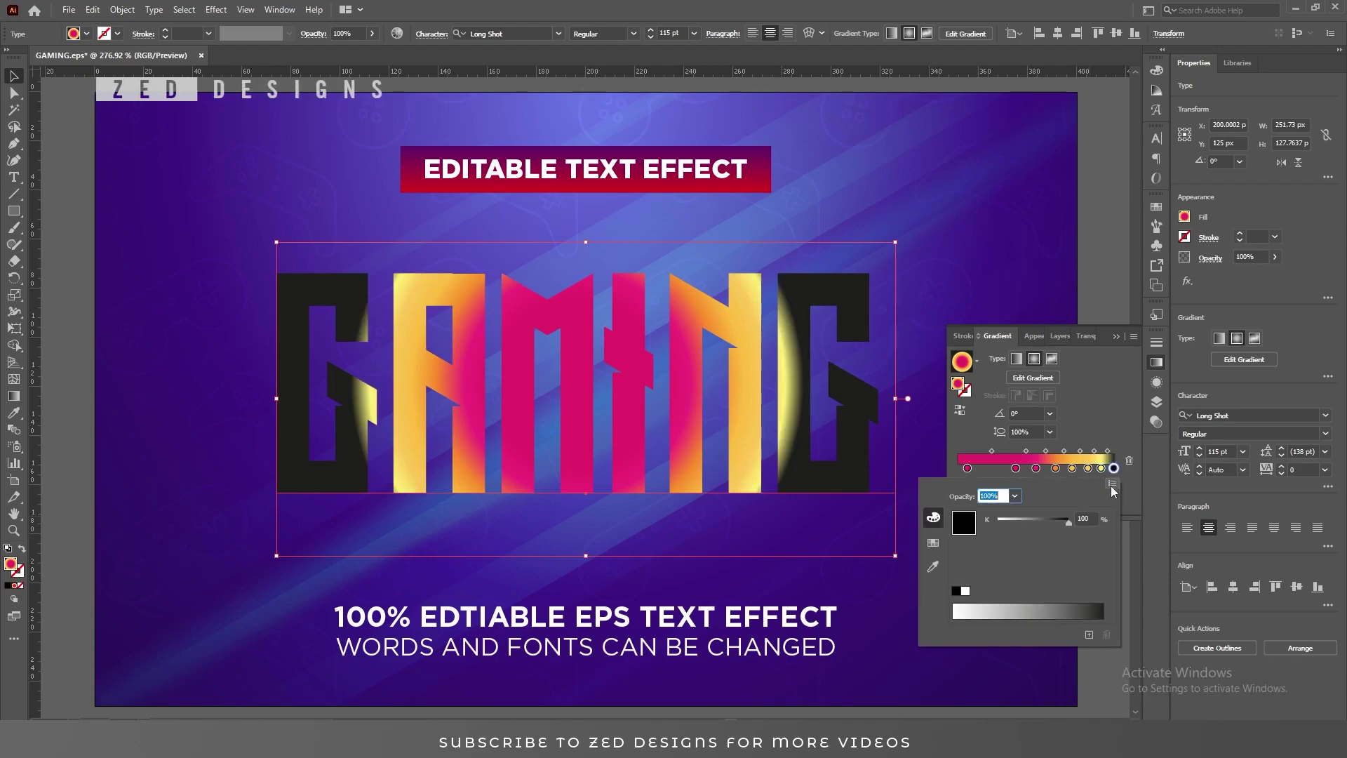
{"action": "left_click", "coordinate": [965, 590]}
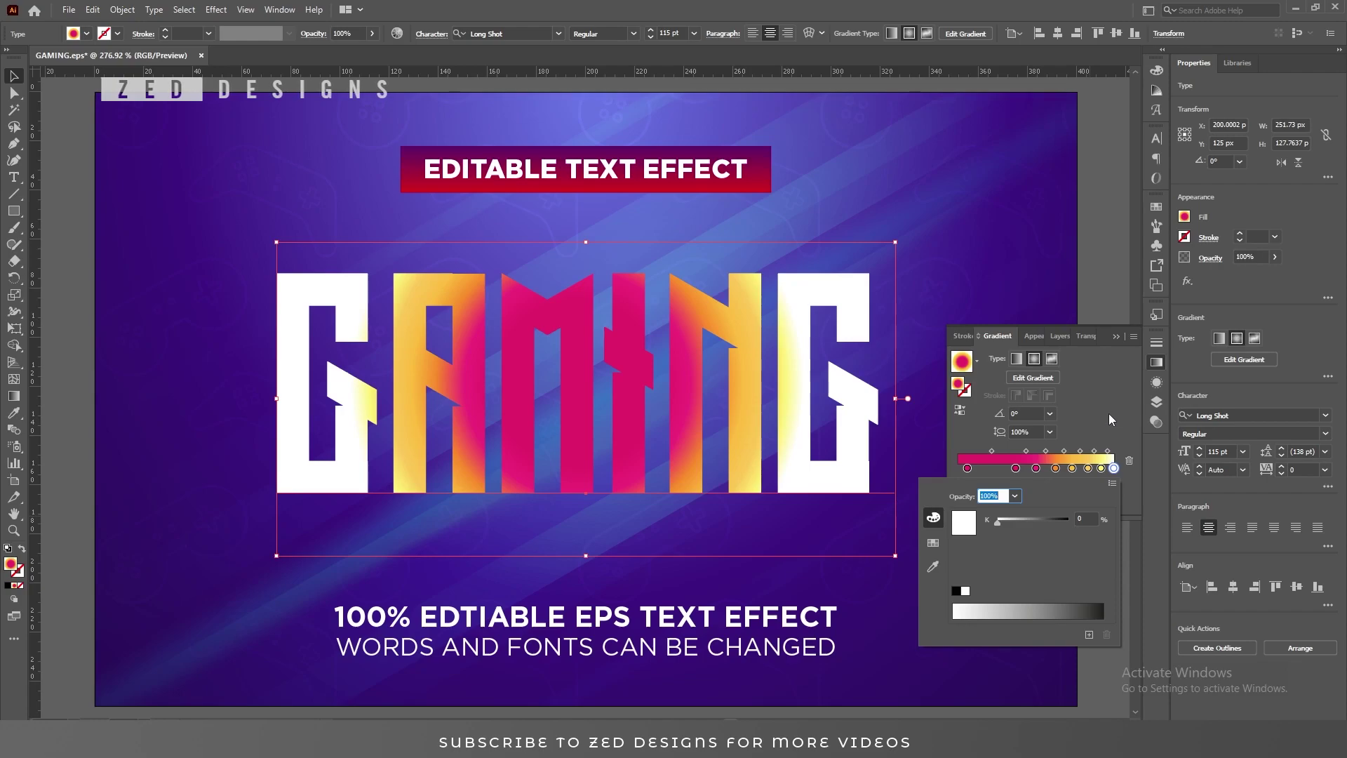
{"action": "key", "text": "Return"}
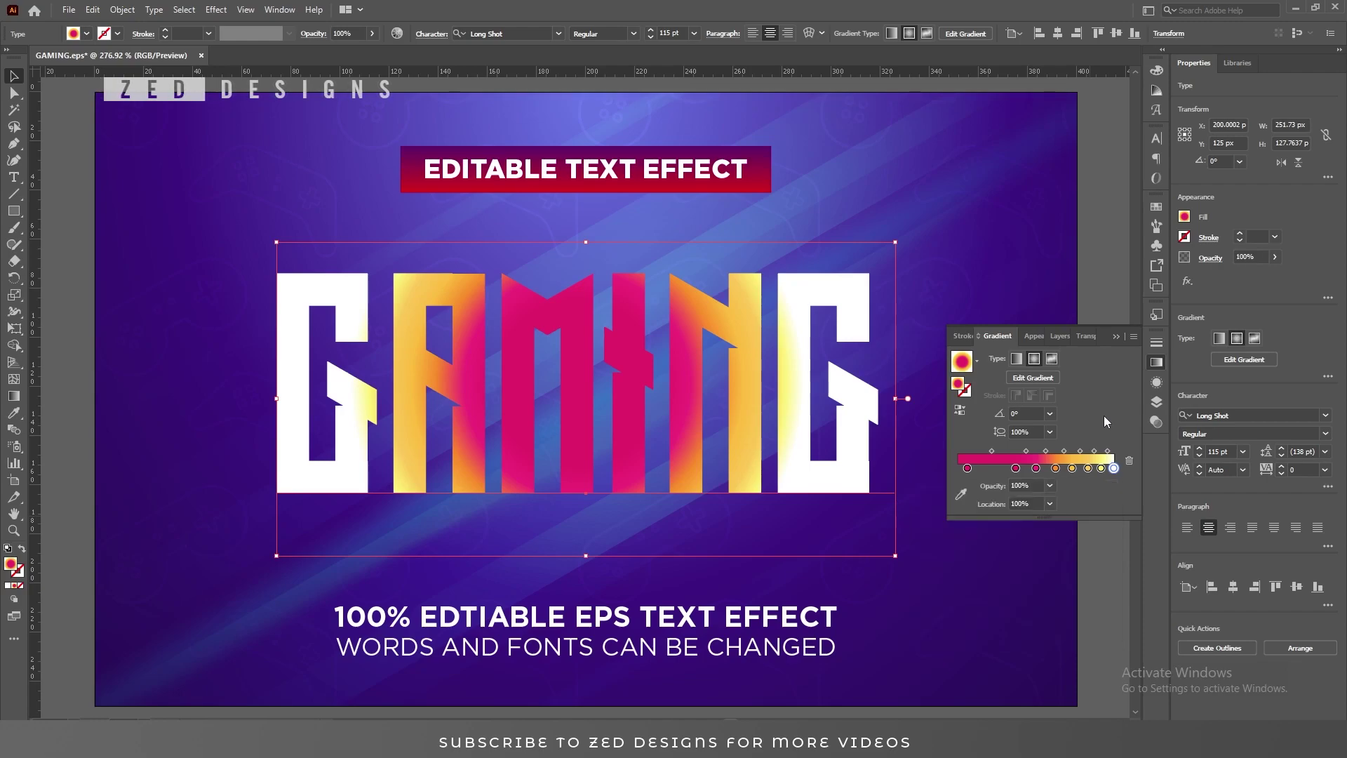
Step: Move the orange stop to 50.1% and the next yellow stop to 61%
{"action": "left_click", "coordinate": [1055, 469]}
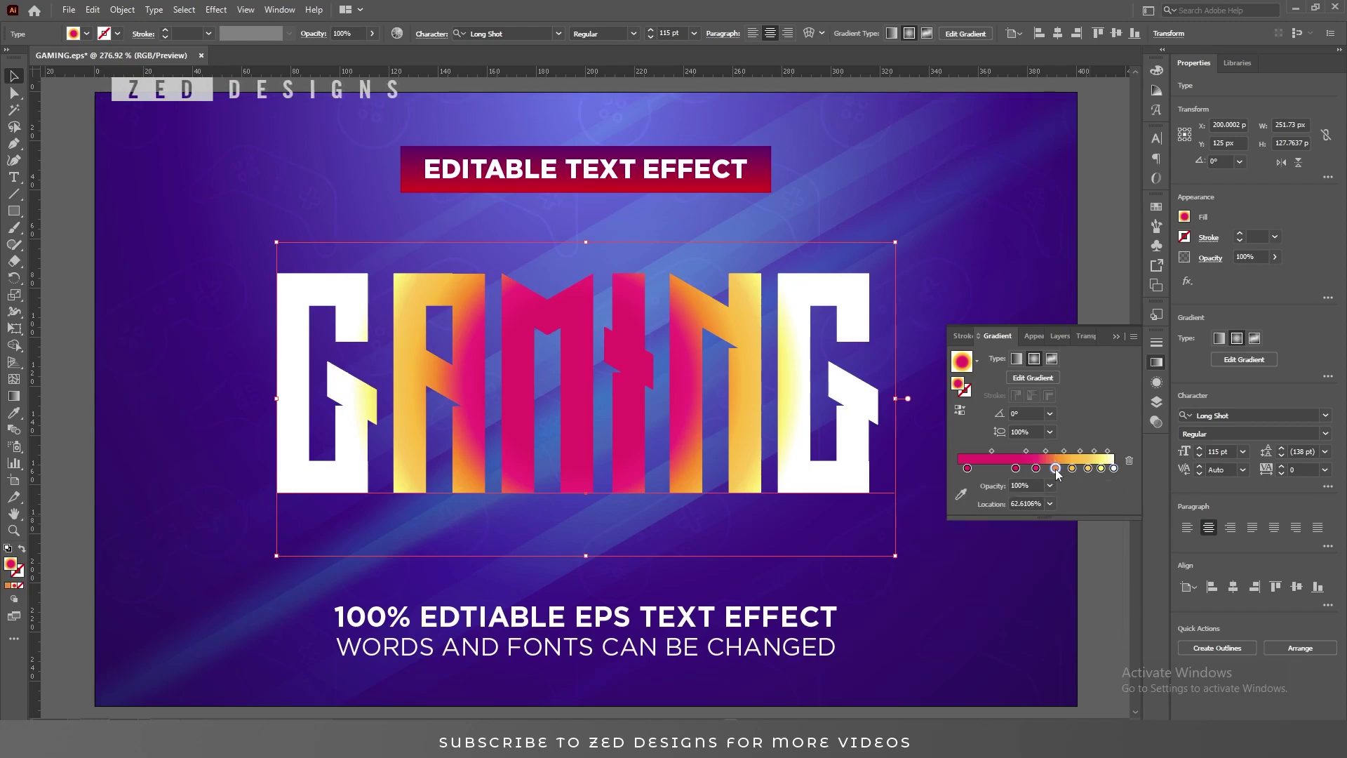
{"action": "left_click", "coordinate": [1025, 504]}
{"action": "type", "text": "50."}
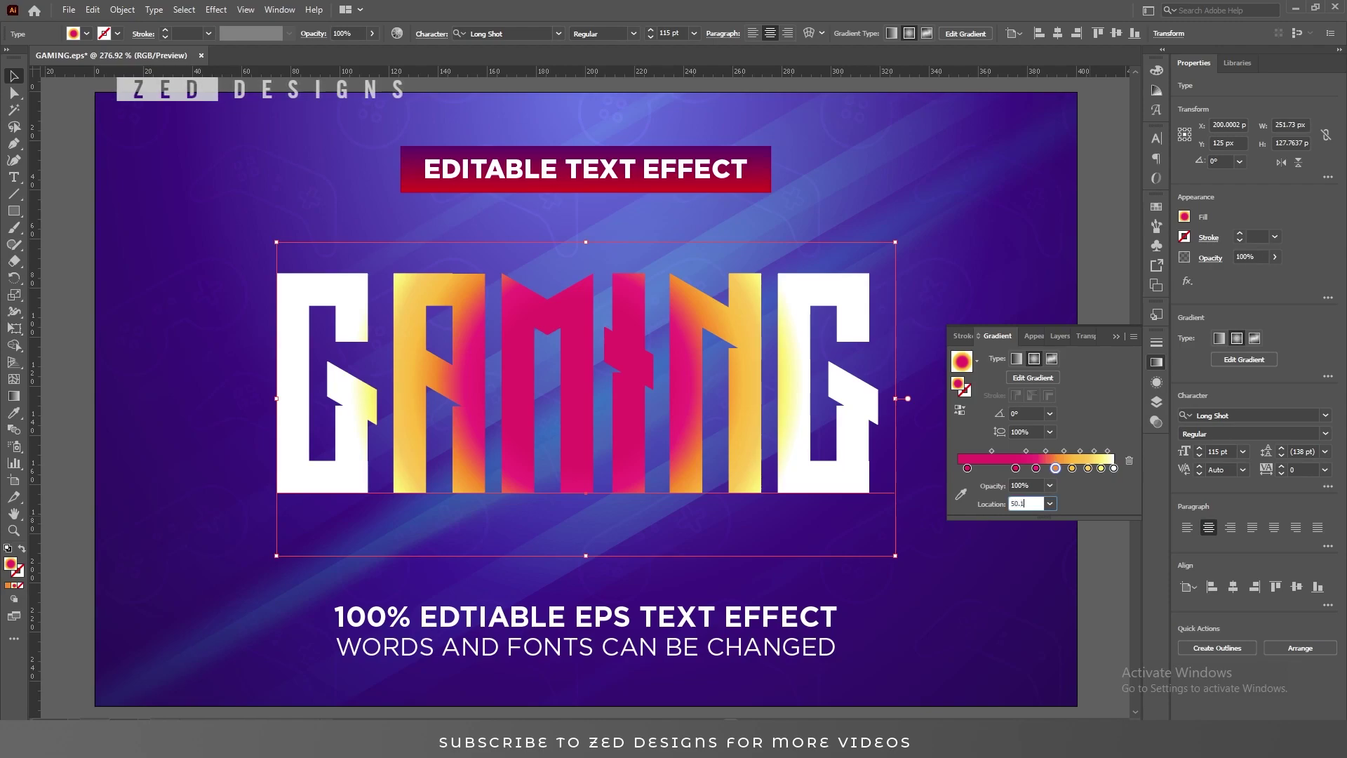
{"action": "type", "text": "1"}
{"action": "key", "text": "Tab"}
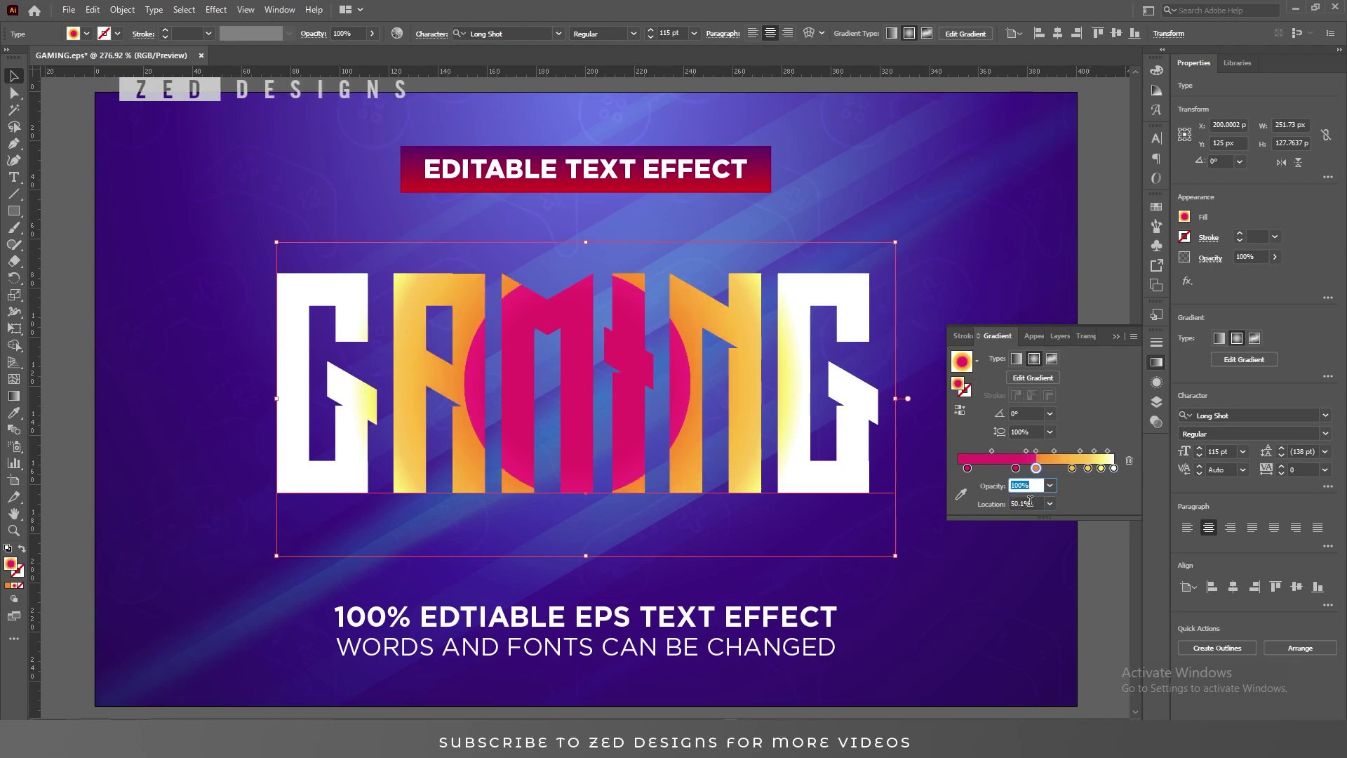
{"action": "left_click", "coordinate": [1072, 468]}
{"action": "left_click", "coordinate": [1020, 503]}
{"action": "type", "text": "61"}
{"action": "key", "text": "Return"}
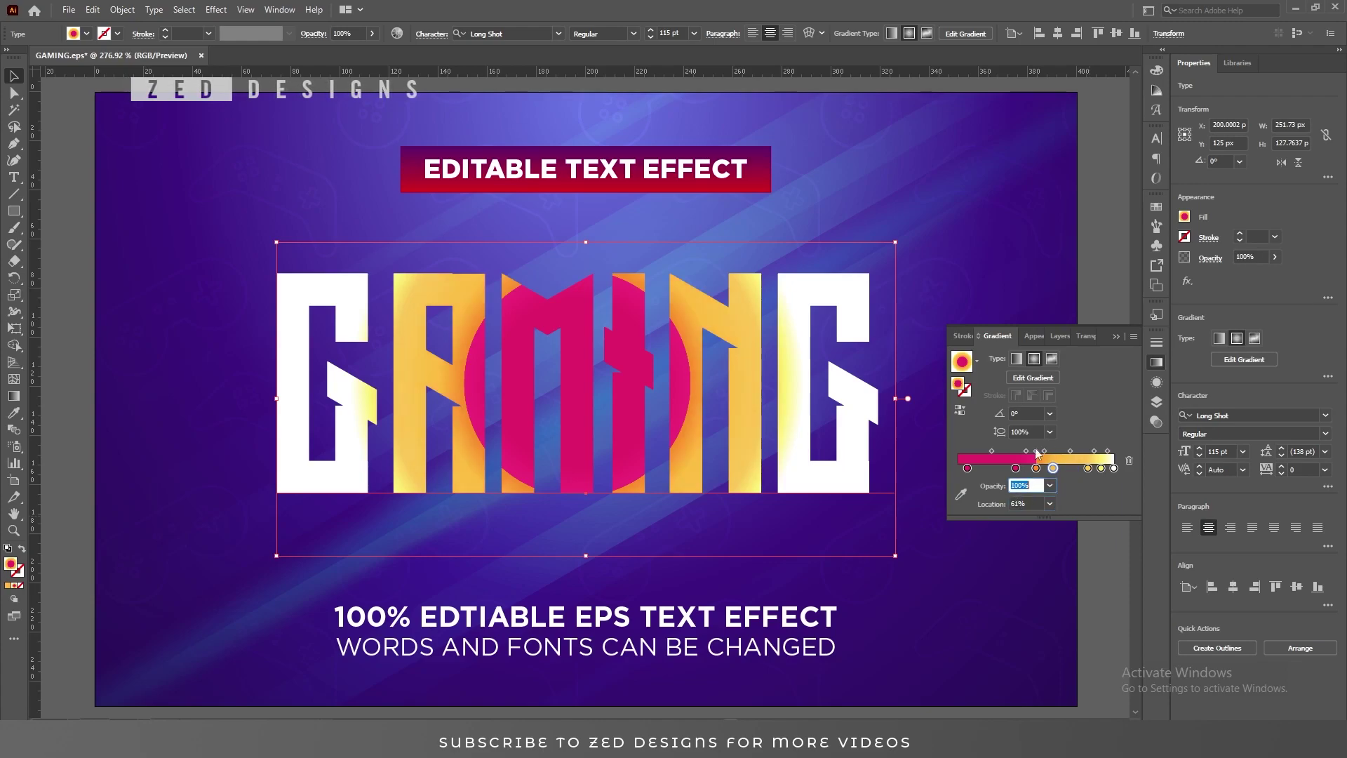
Step: Move the following stop to 70% and the pale yellow stop to 87%
{"action": "left_click", "coordinate": [1087, 469]}
{"action": "left_click", "coordinate": [1023, 502]}
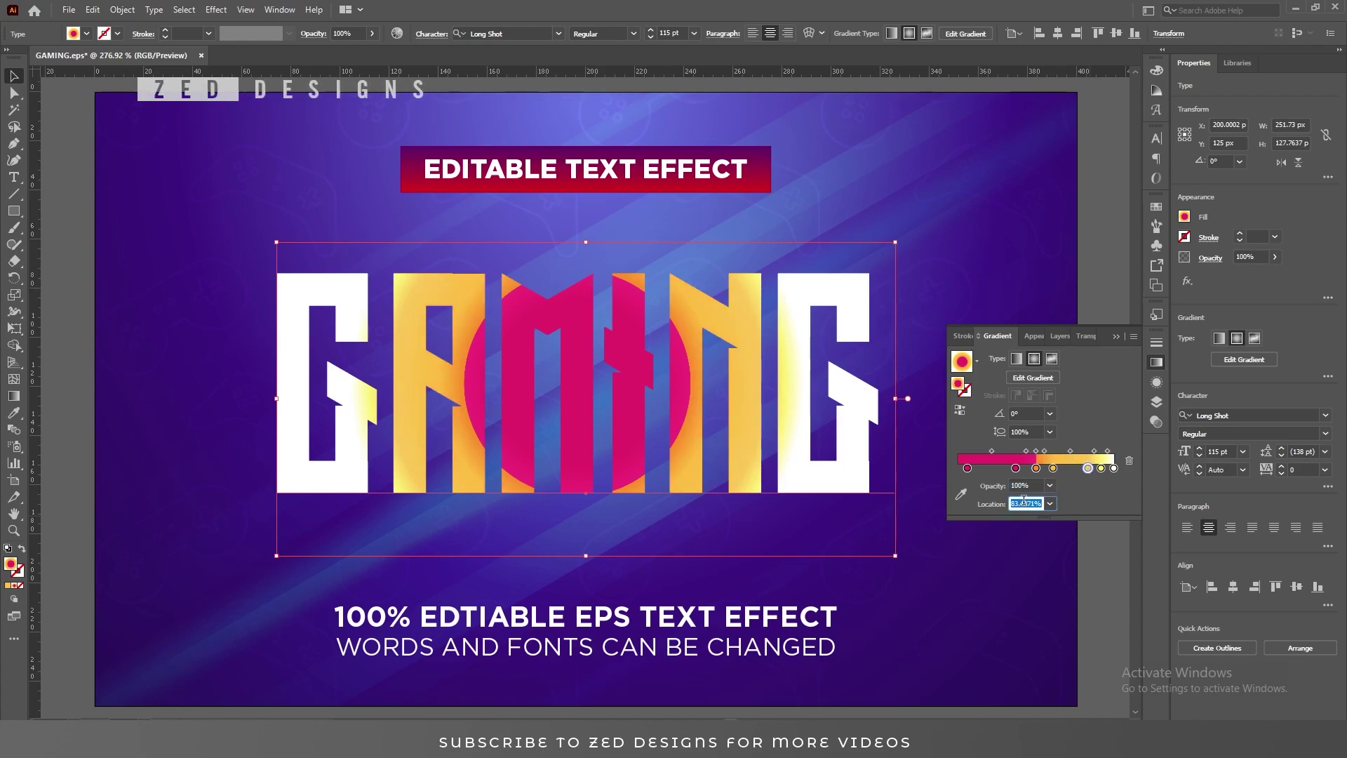
{"action": "type", "text": "70"}
{"action": "key", "text": "Tab"}
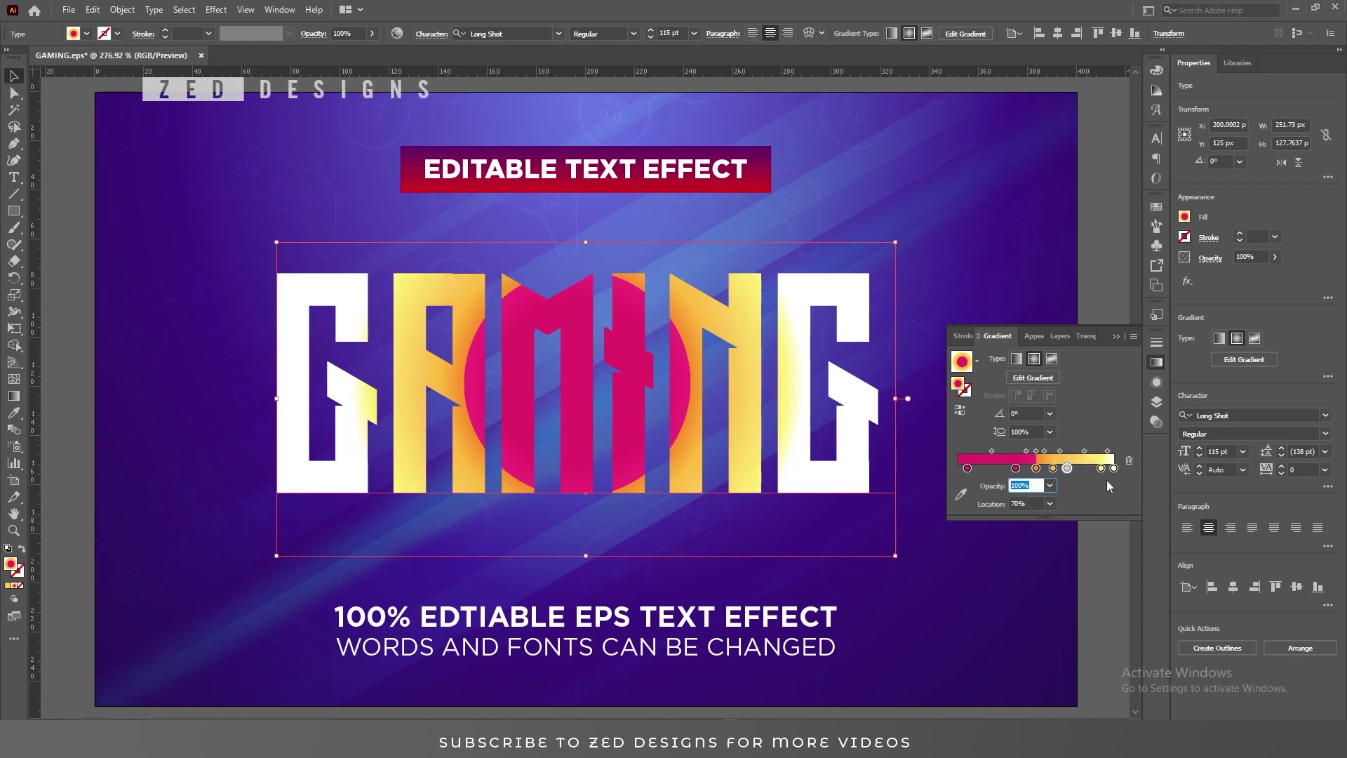
{"action": "left_click", "coordinate": [1099, 468]}
{"action": "left_click", "coordinate": [1029, 502]}
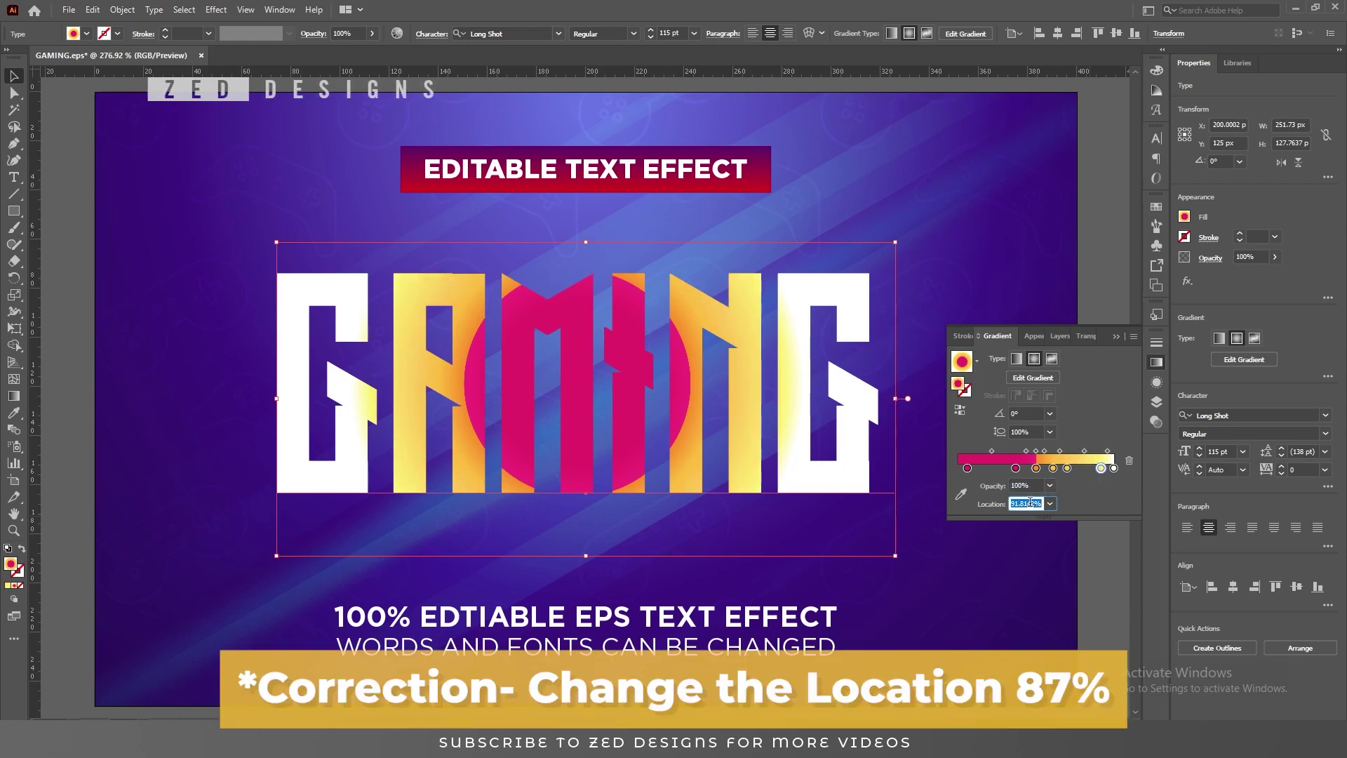
{"action": "type", "text": "87"}
{"action": "key", "text": "Tab"}
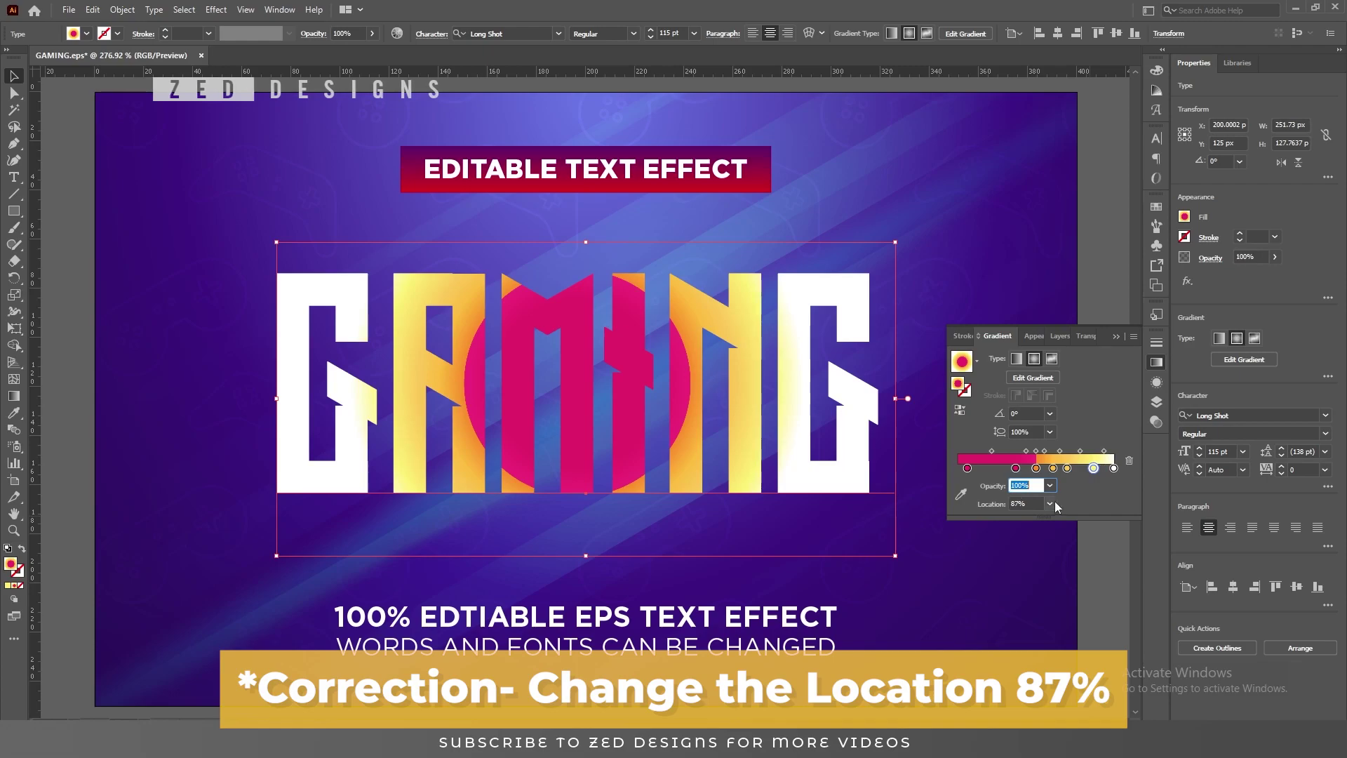
{"action": "left_click", "coordinate": [1113, 468]}
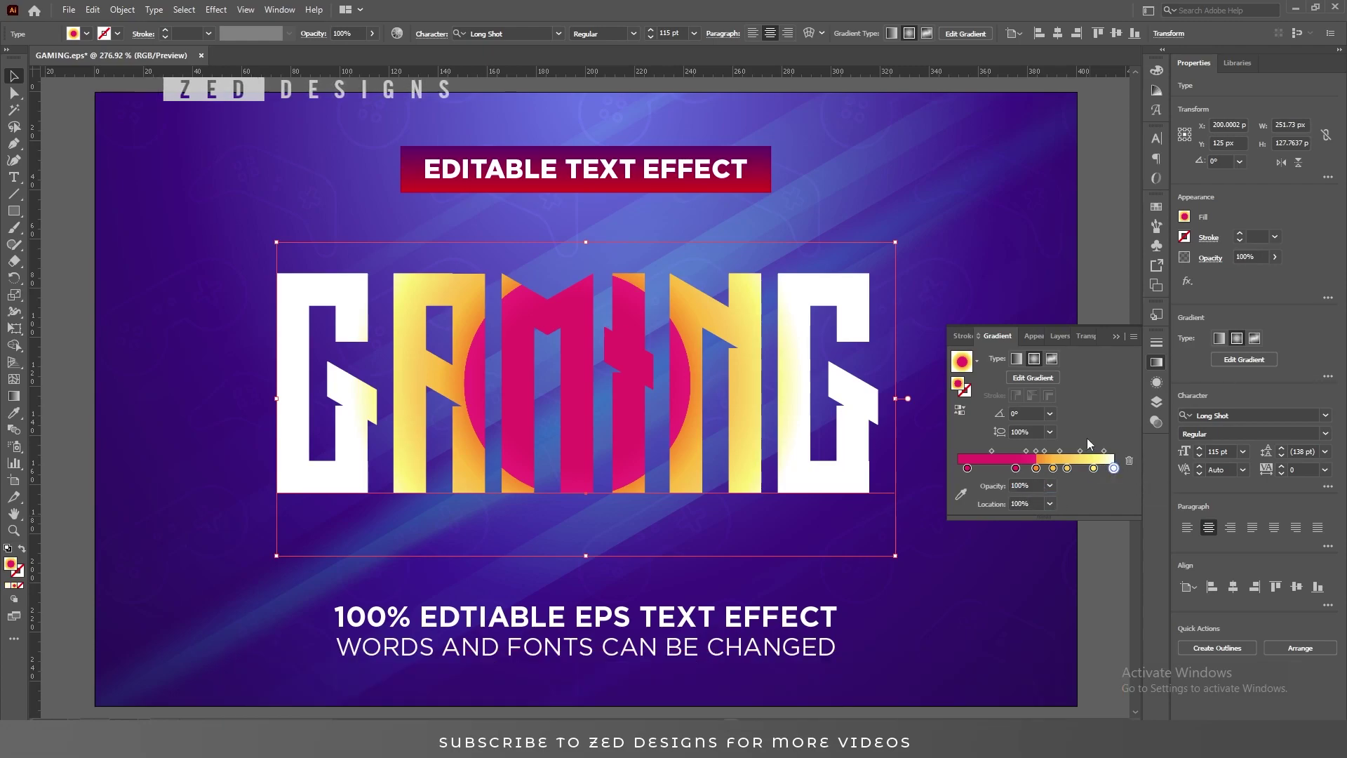
Step: Stretch the radial gradient into a wide flat ellipse centred below the letters' base
{"action": "key", "text": "g"}
{"action": "key", "text": "ctrl+minus"}
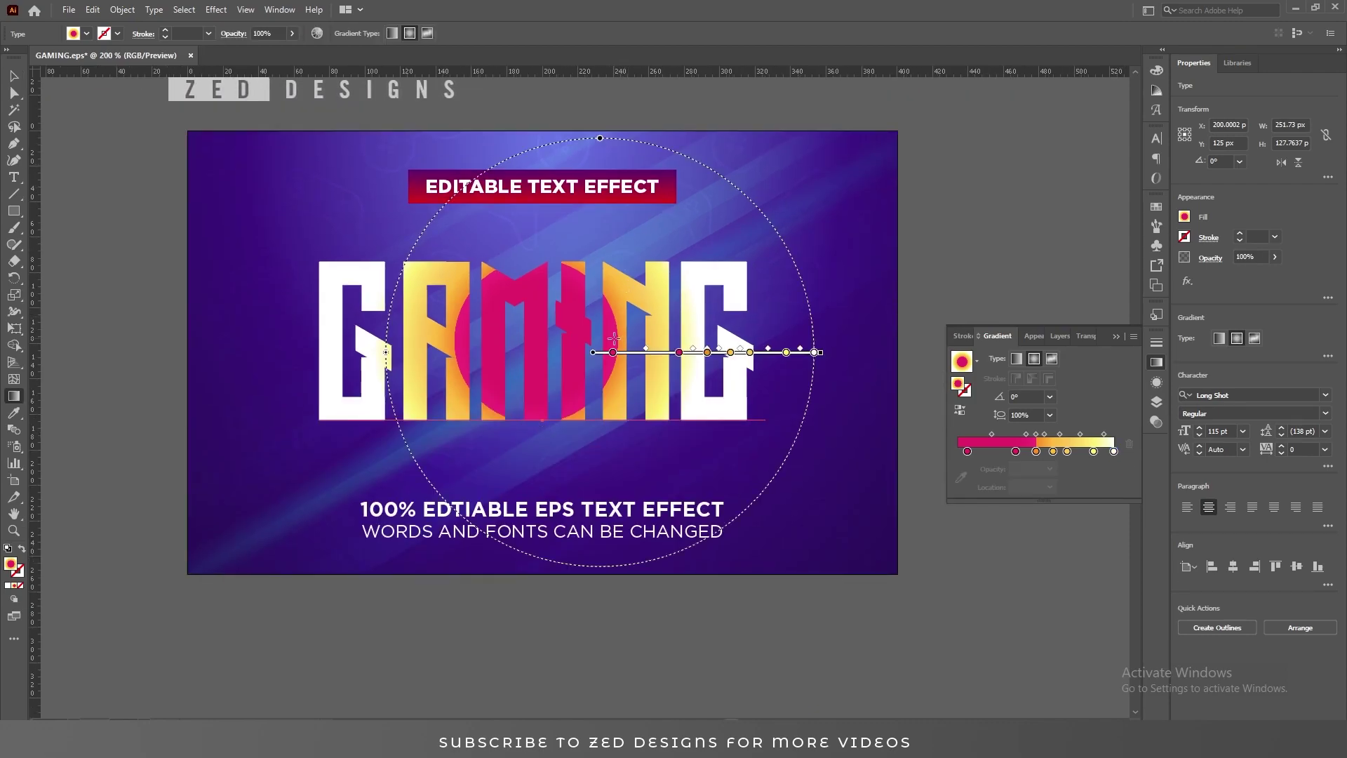
{"action": "left_click_drag", "start_coordinate": [600, 137], "coordinate": [600, 289]}
{"action": "key", "text": "ctrl+minus"}
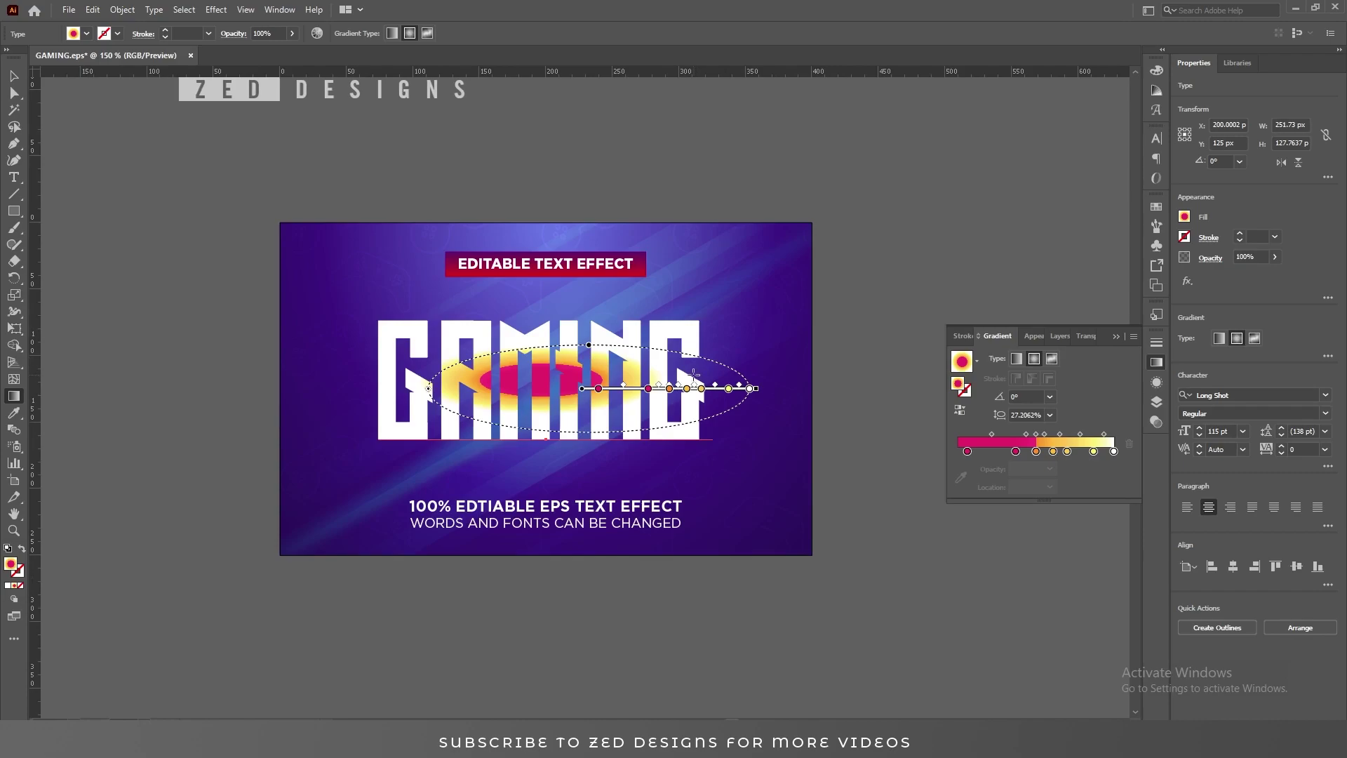
{"action": "left_click_drag", "start_coordinate": [756, 388], "coordinate": [947, 390]}
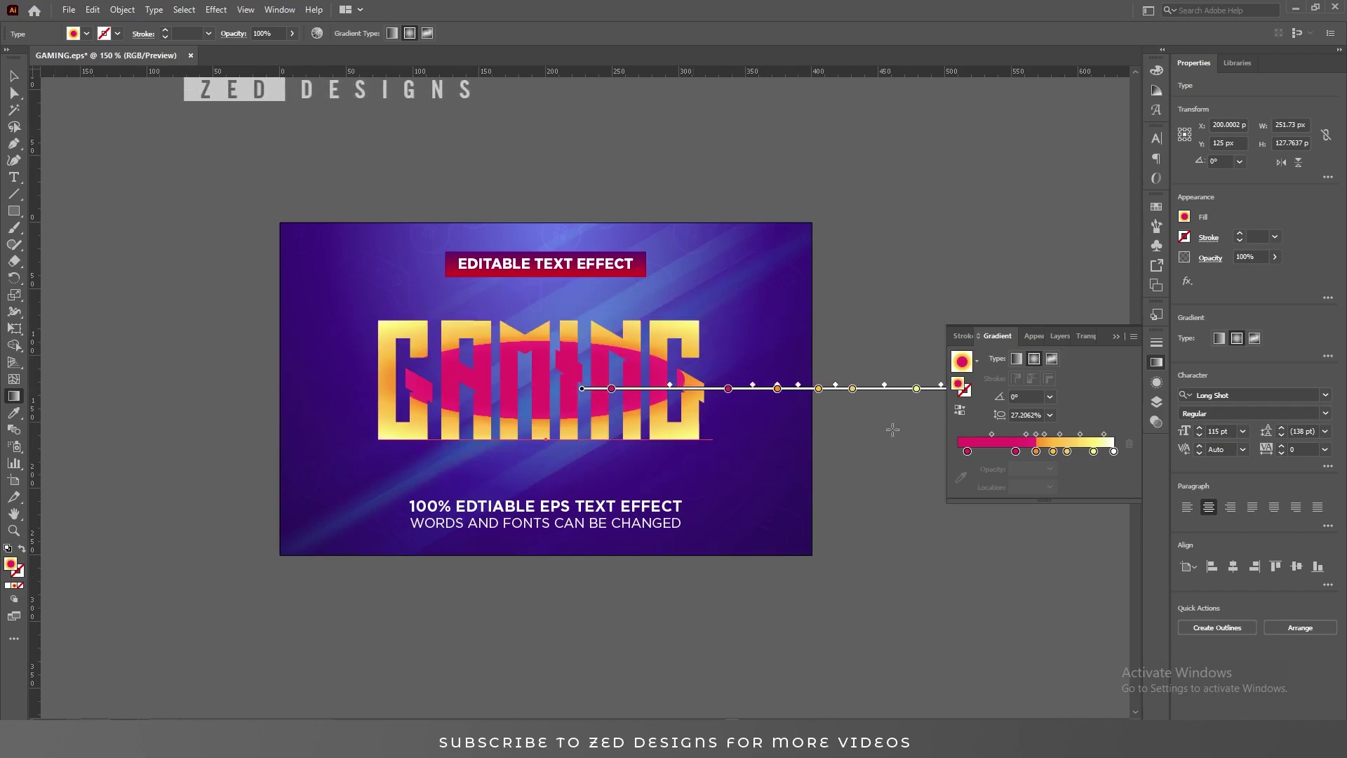
{"action": "left_click_drag", "start_coordinate": [705, 398], "coordinate": [660, 444]}
{"action": "key", "text": "ctrl+minus"}
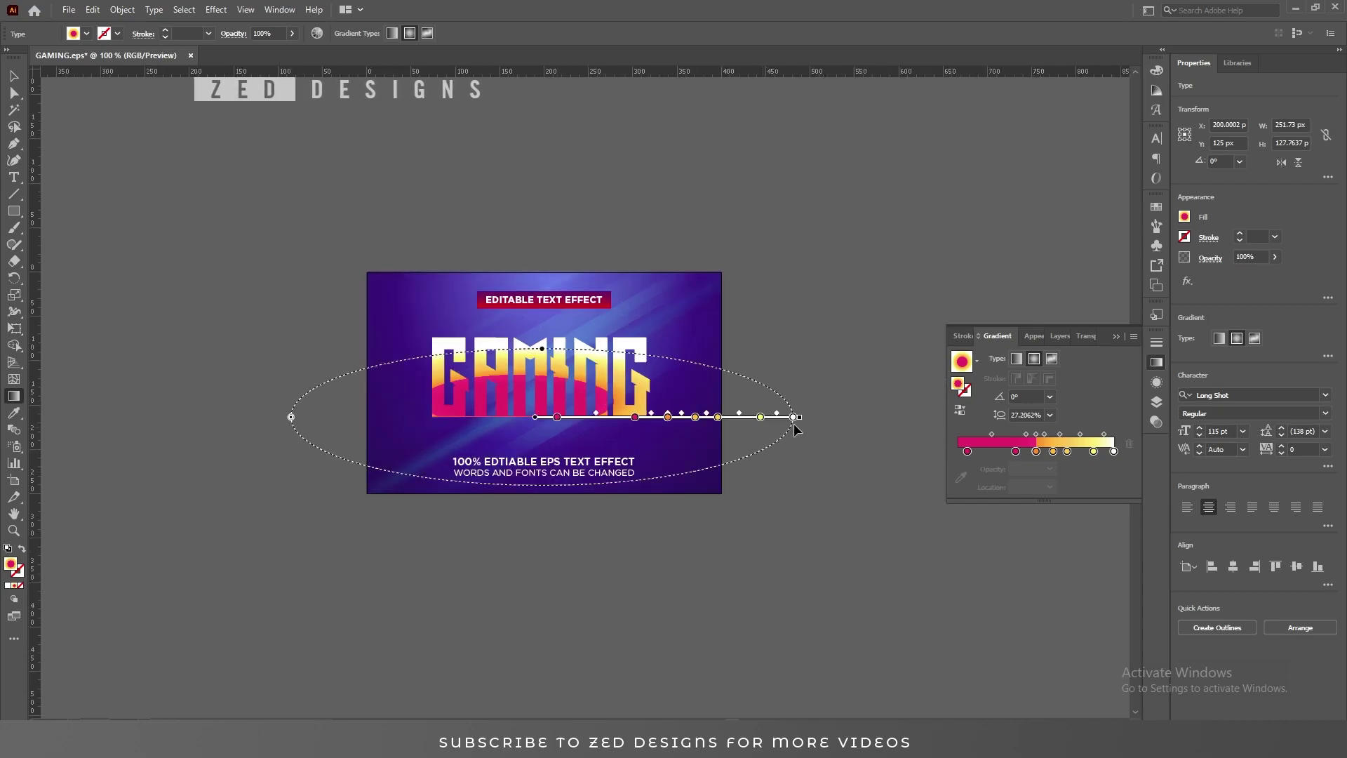
{"action": "left_click_drag", "start_coordinate": [800, 420], "coordinate": [895, 421]}
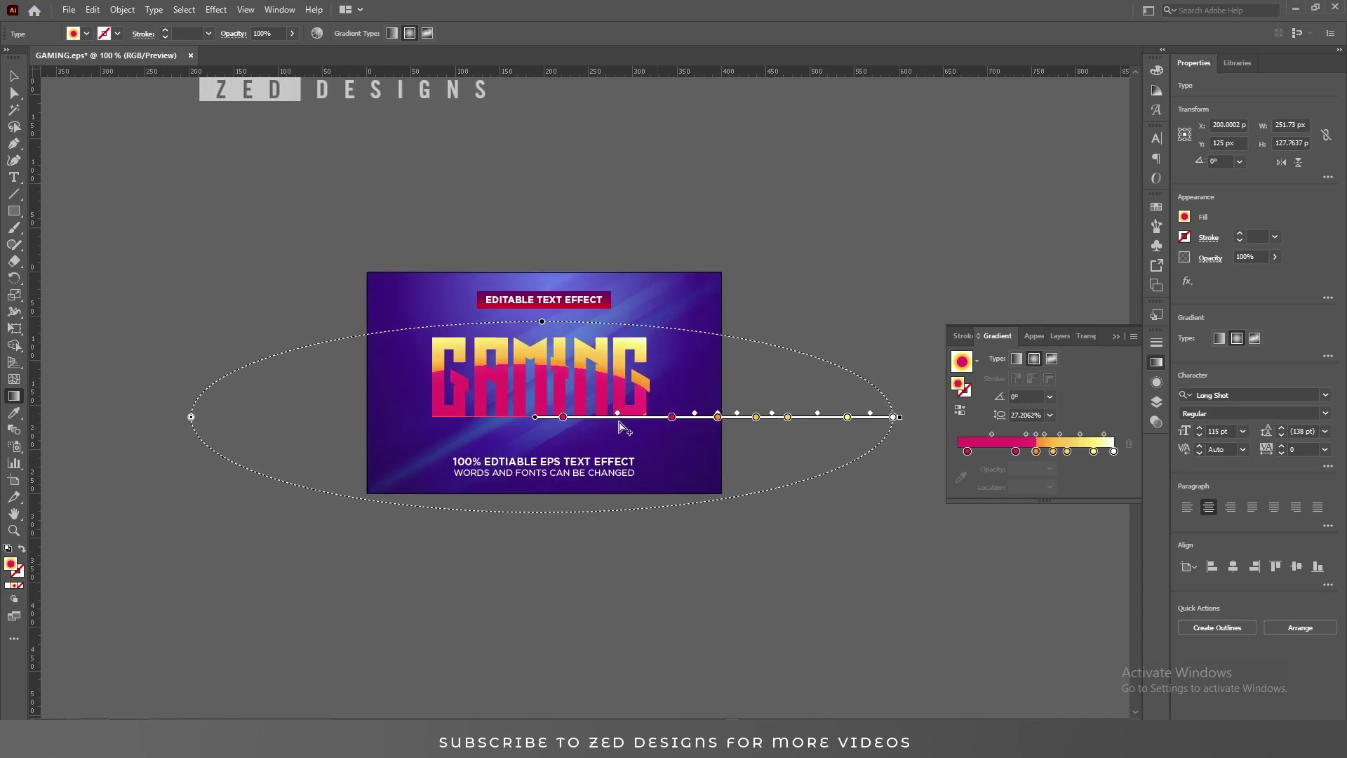
Step: Nudge the gradient slightly up and right so tops read yellow over pink bottoms
{"action": "key", "text": "v"}
{"action": "scroll", "coordinate": [480, 380], "scroll_direction": "up", "scroll_amount": 3}
{"action": "key", "text": "g"}
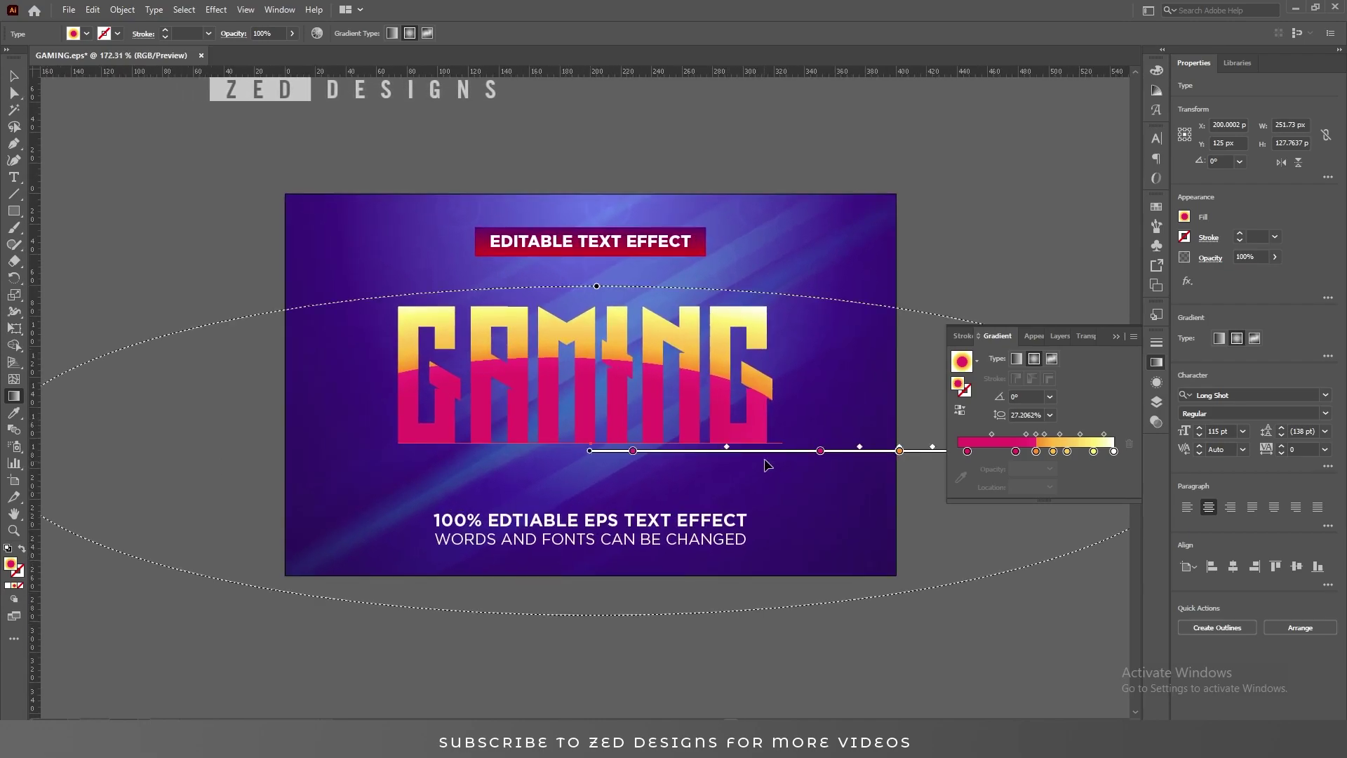
{"action": "left_click_drag", "start_coordinate": [785, 455], "coordinate": [818, 448]}
{"action": "key", "text": "v"}
{"action": "scroll", "coordinate": [487, 428], "scroll_direction": "up", "scroll_amount": 3}
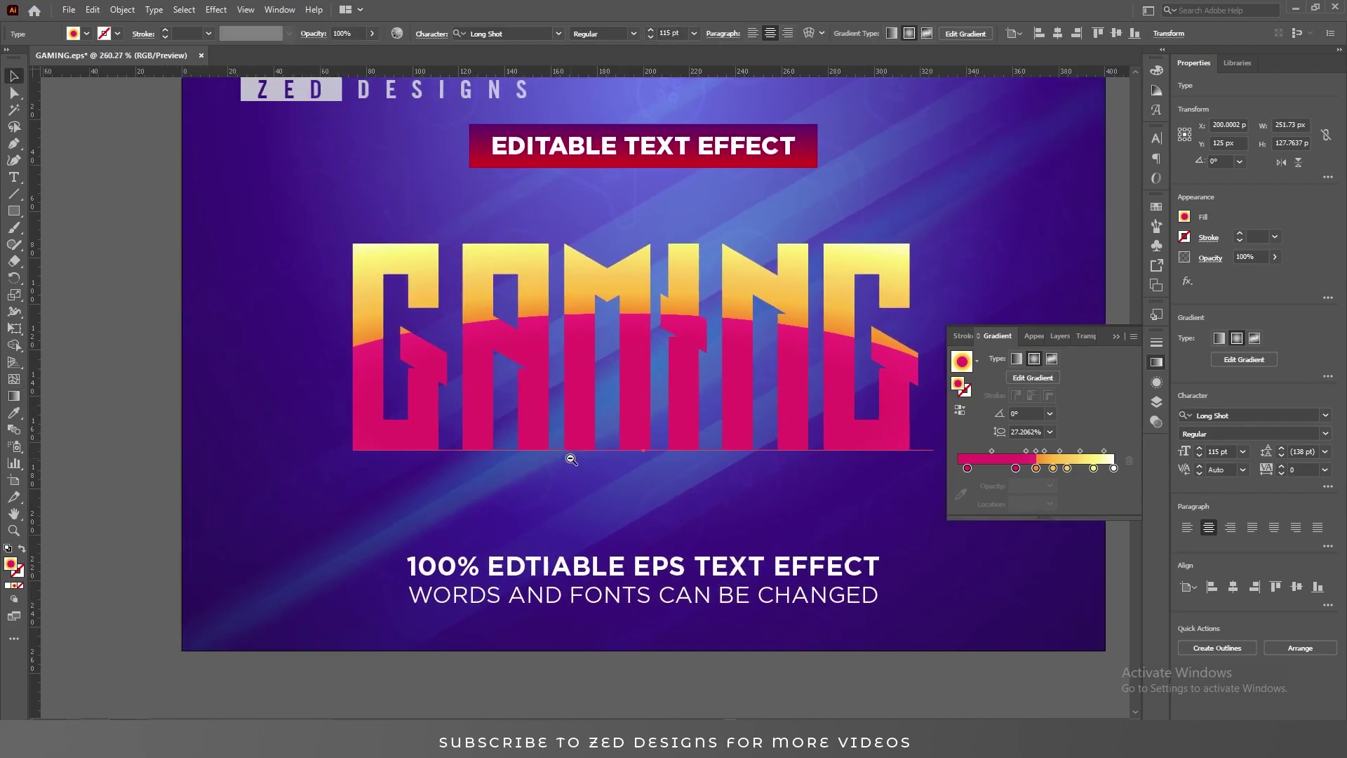
Step: Duplicate GAMING's gradient fill and select the lower copy to edit its gradient
{"action": "left_click_drag", "start_coordinate": [710, 419], "coordinate": [660, 410]}
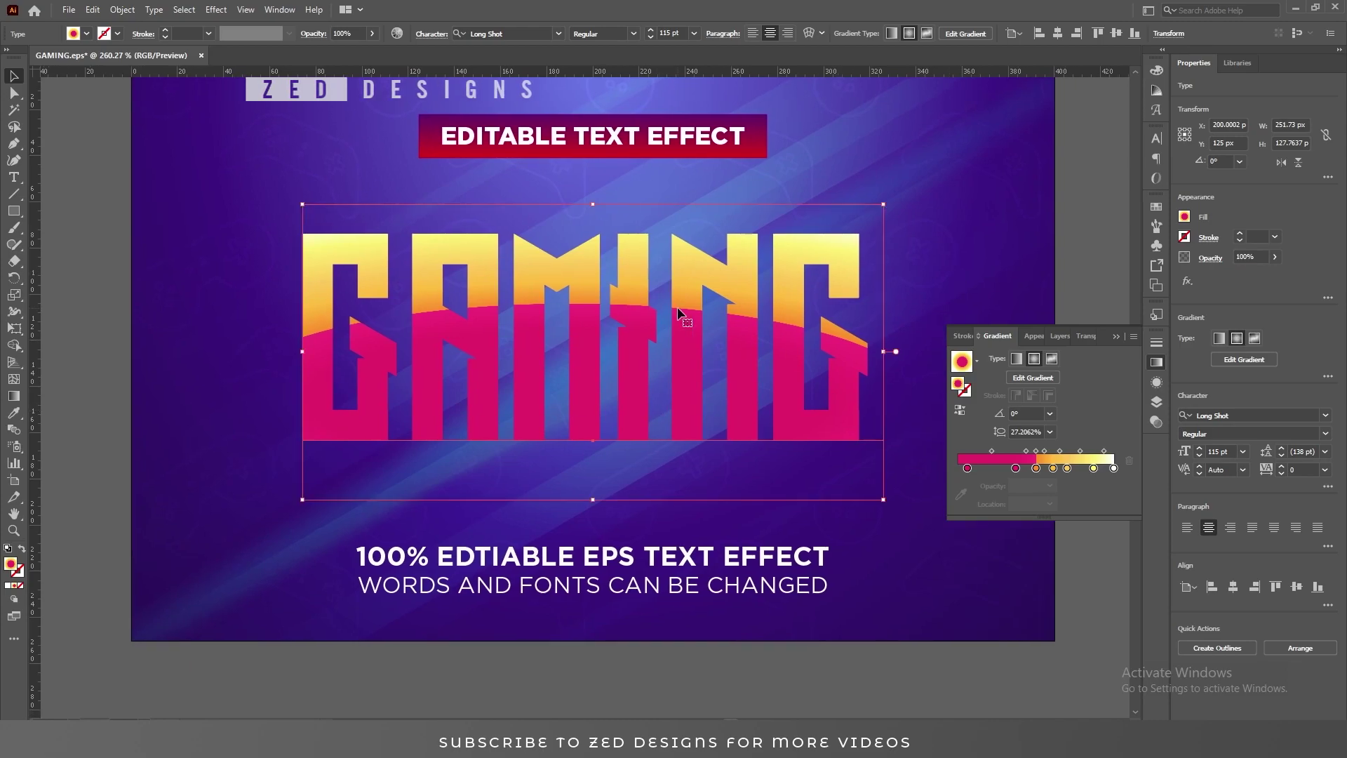
{"action": "left_click", "coordinate": [1157, 383]}
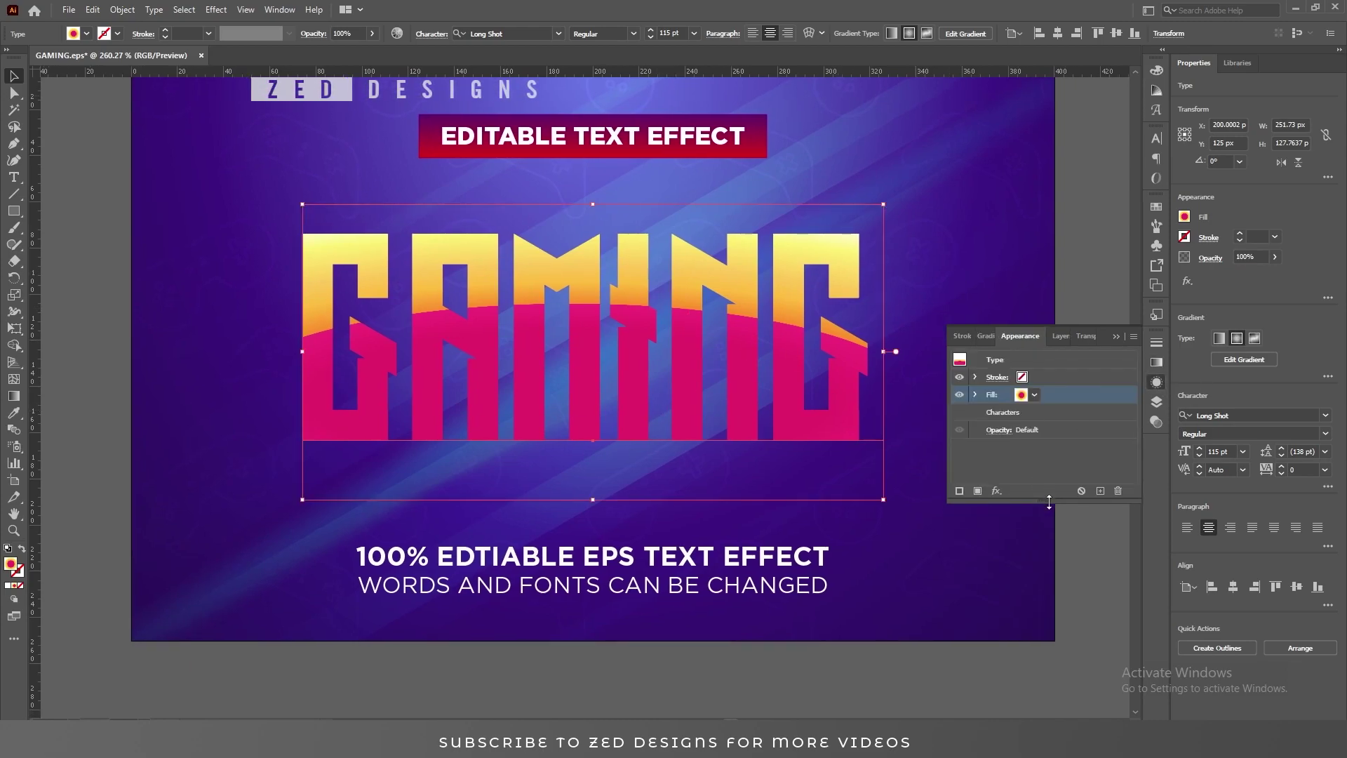
{"action": "left_click_drag", "start_coordinate": [1048, 499], "coordinate": [1048, 691]}
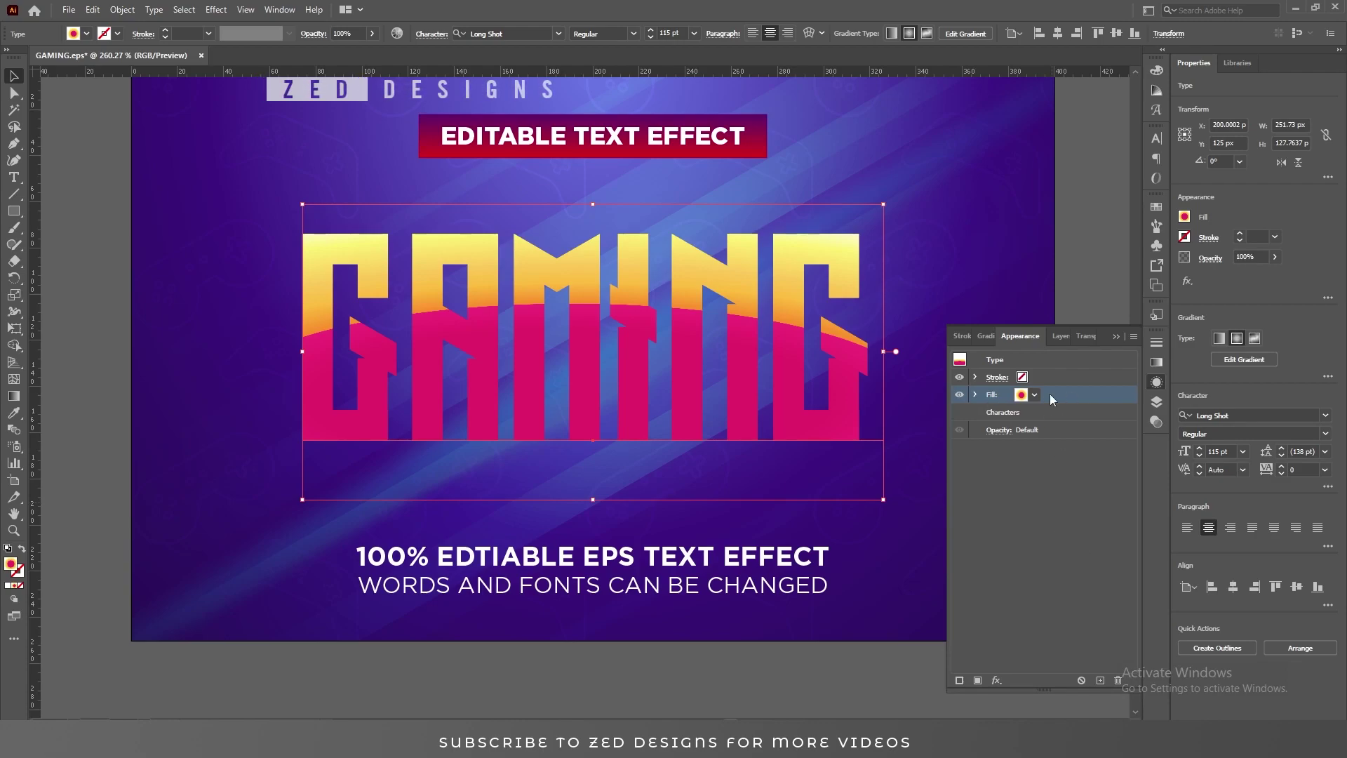
{"action": "left_click", "coordinate": [1100, 680]}
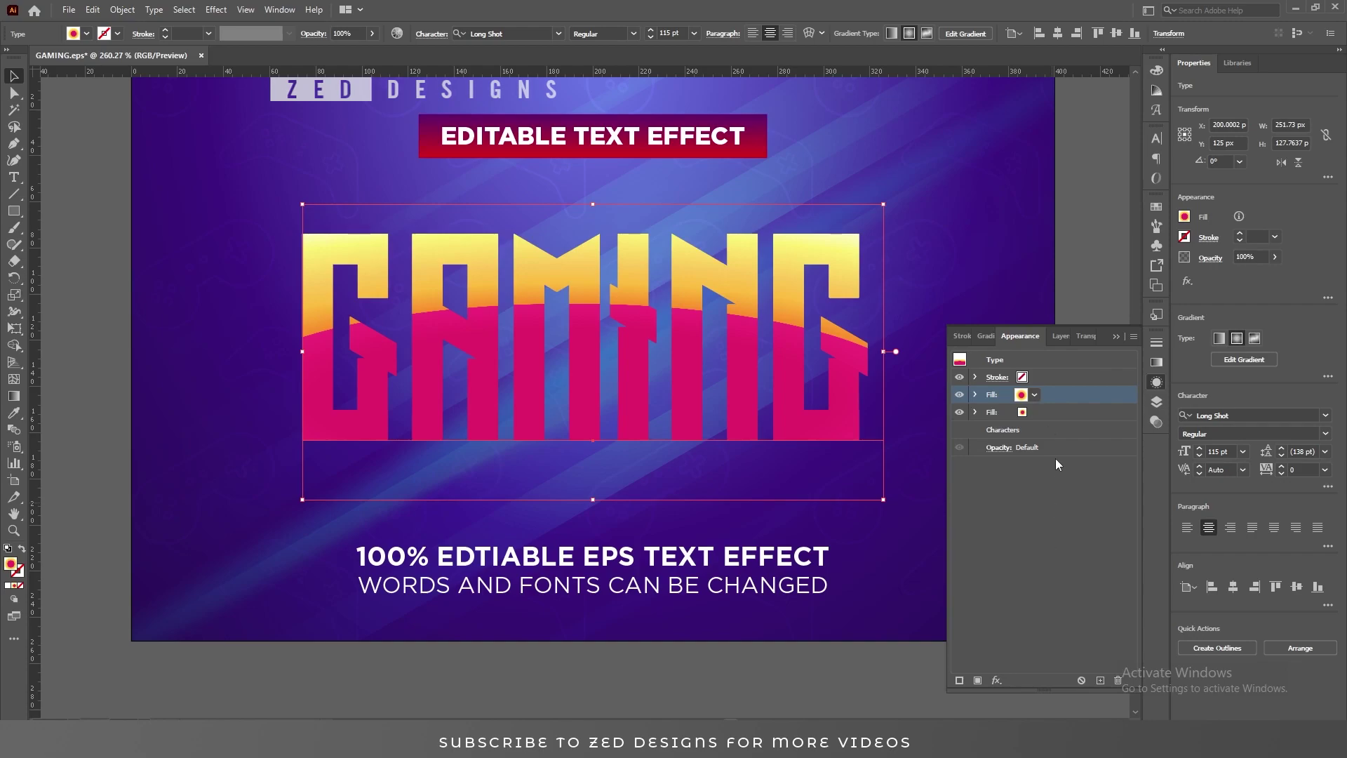
{"action": "left_click", "coordinate": [1061, 414]}
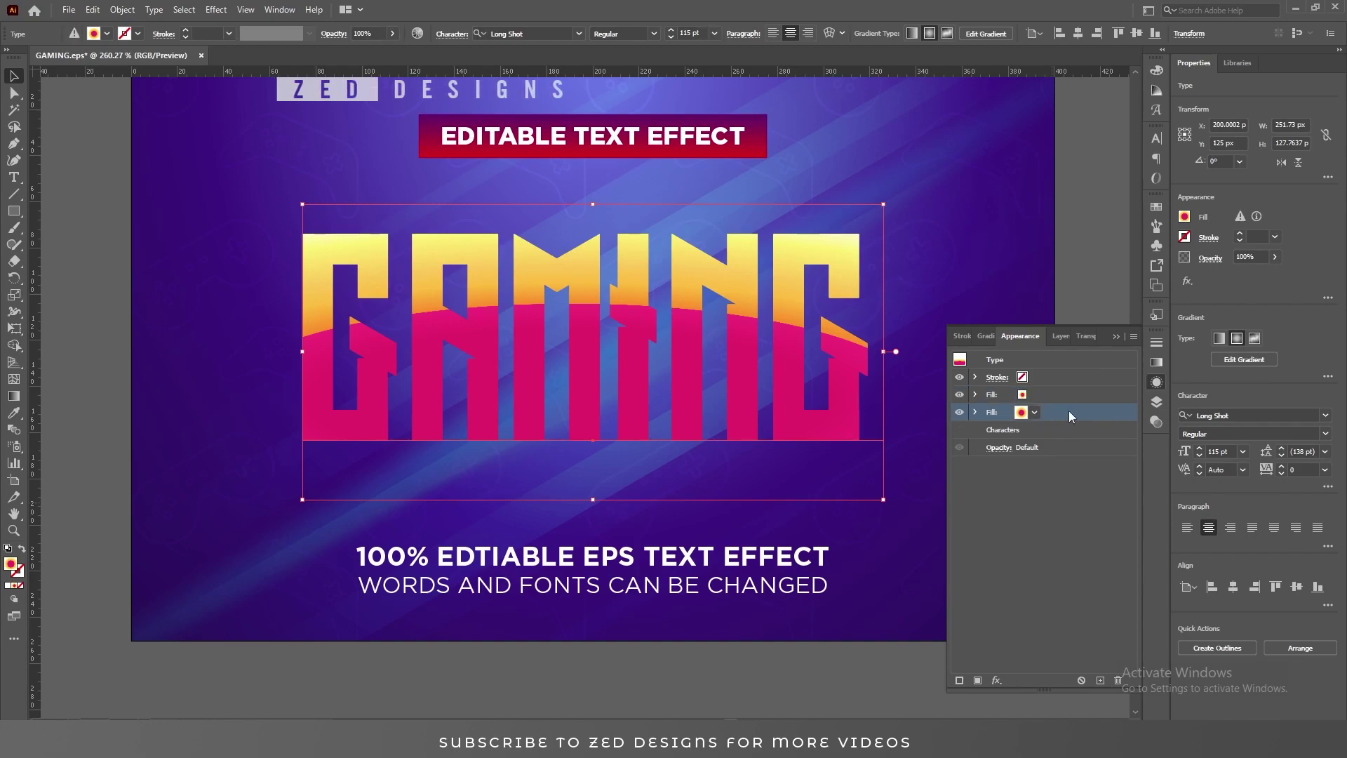
{"action": "left_click", "coordinate": [1157, 362]}
{"action": "left_click", "coordinate": [976, 362]}
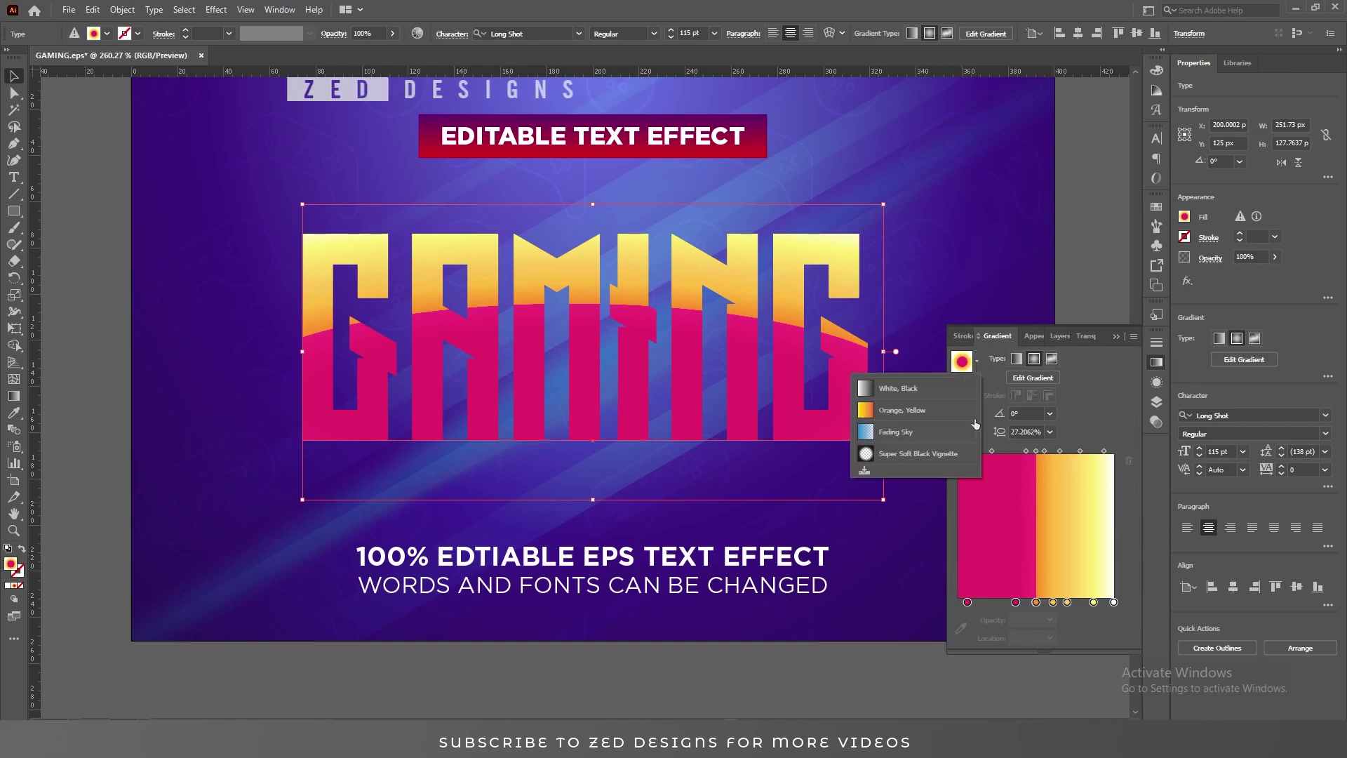
Step: Apply the White, Black gradient as radial and set its left stop to purple 662D91
{"action": "left_click", "coordinate": [954, 385]}
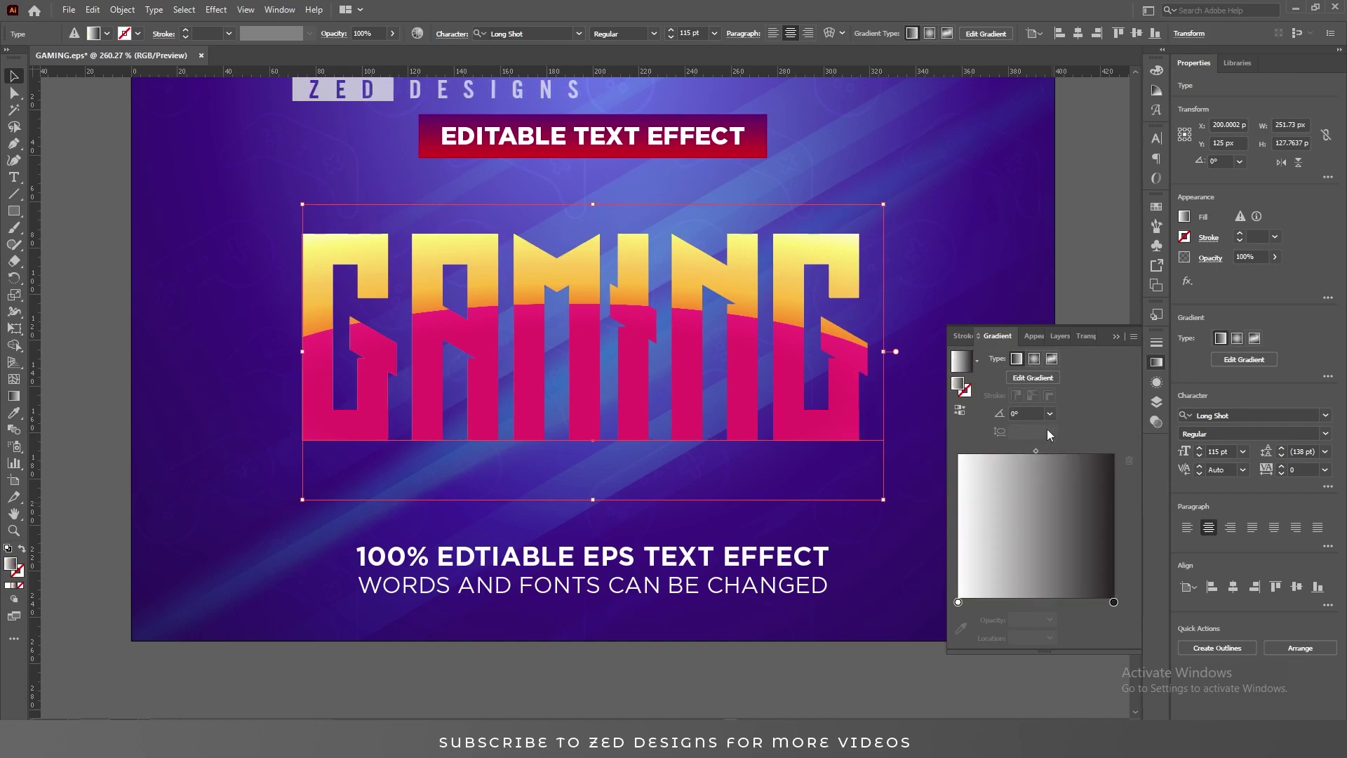
{"action": "left_click", "coordinate": [1035, 360]}
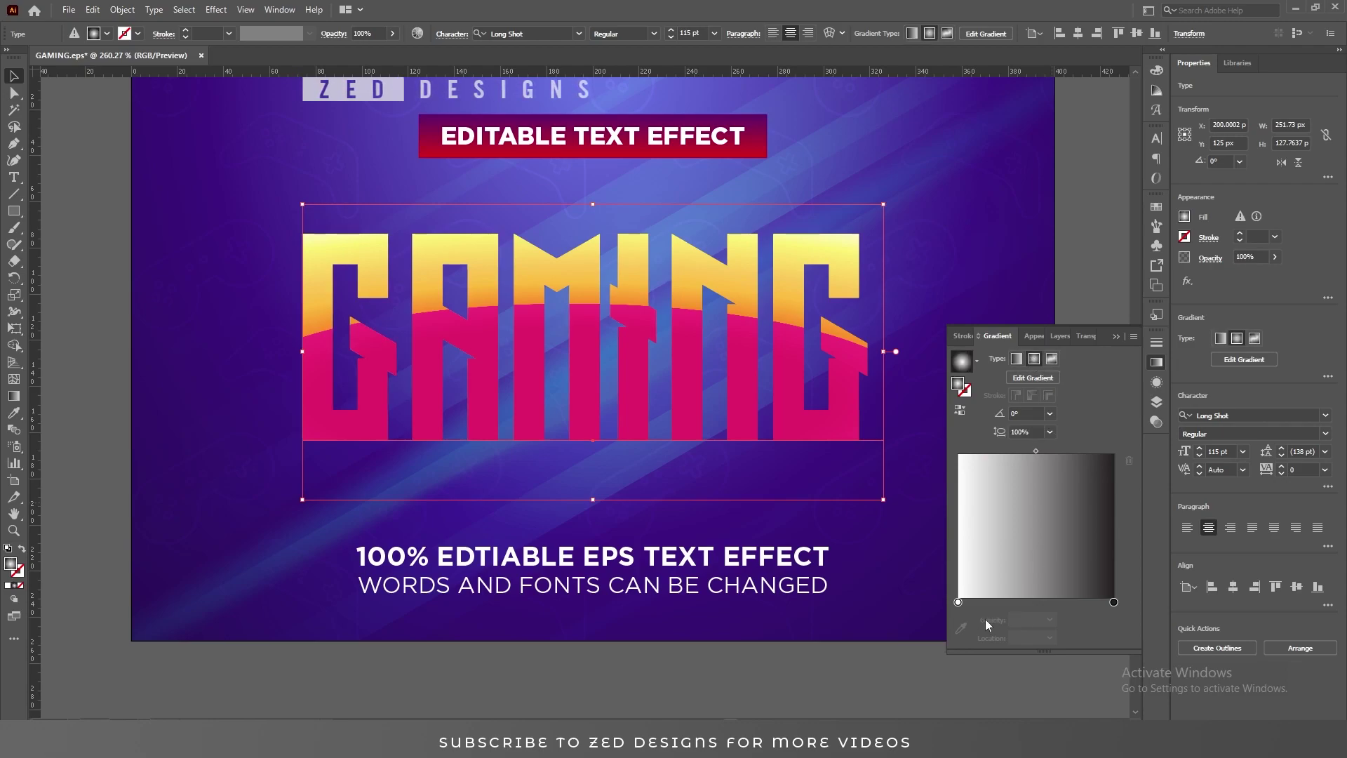
{"action": "double_click", "coordinate": [958, 602]}
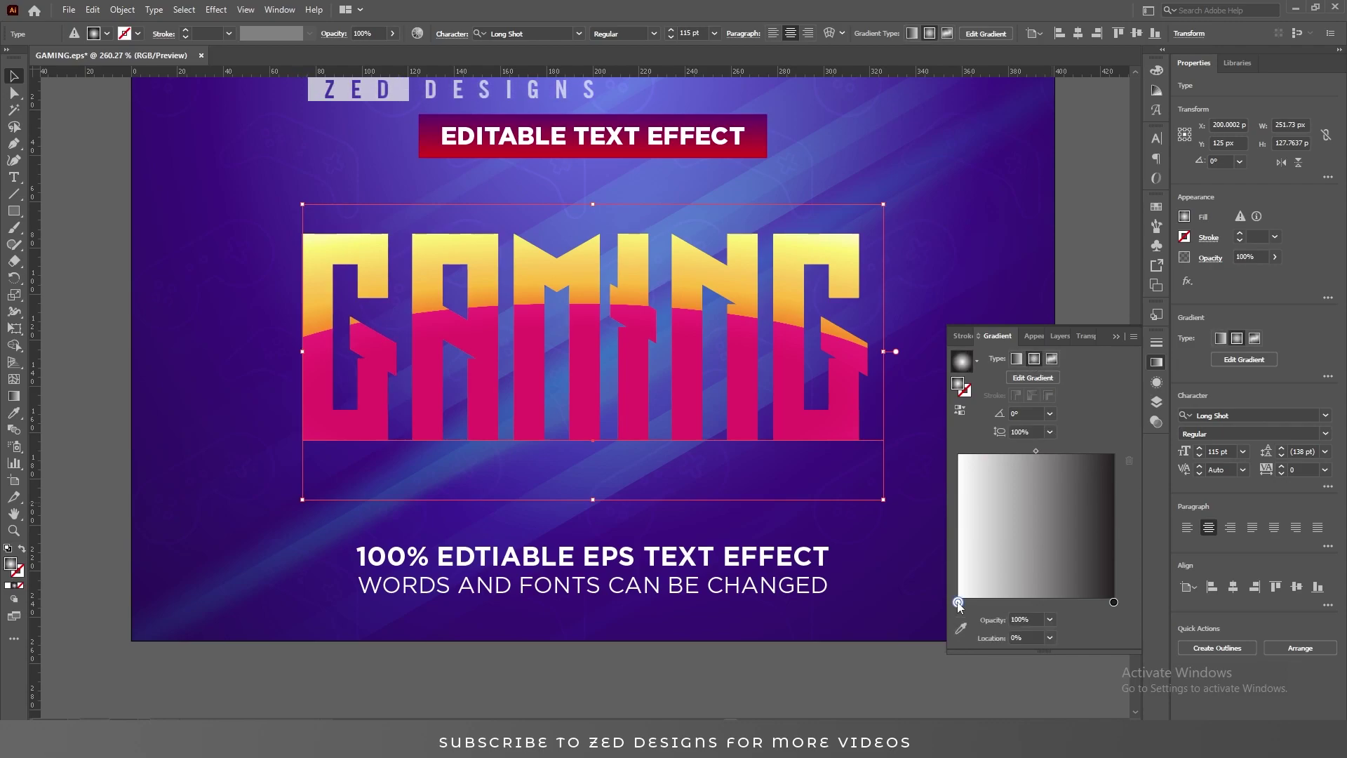
{"action": "left_click", "coordinate": [1110, 284]}
{"action": "left_click", "coordinate": [1135, 299]}
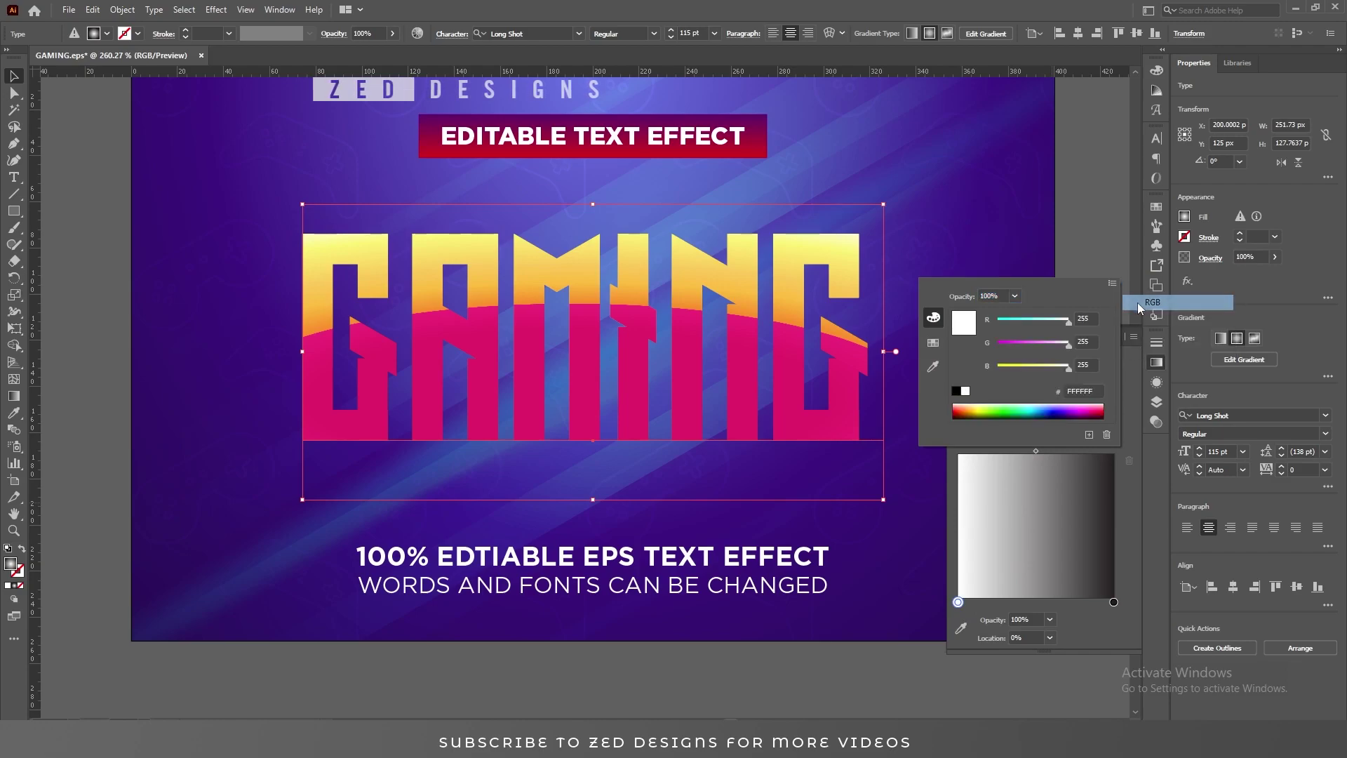
{"action": "left_click", "coordinate": [1084, 390]}
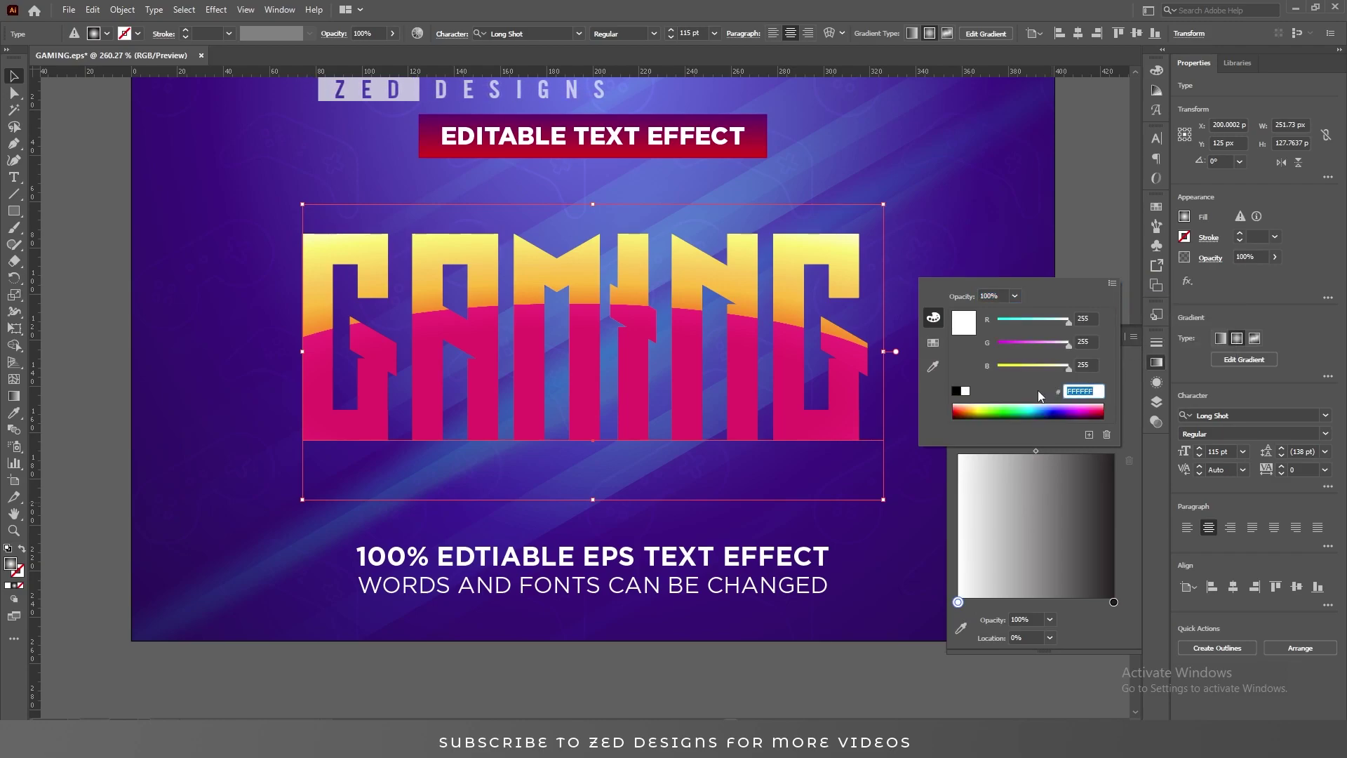
{"action": "type", "text": "662"}
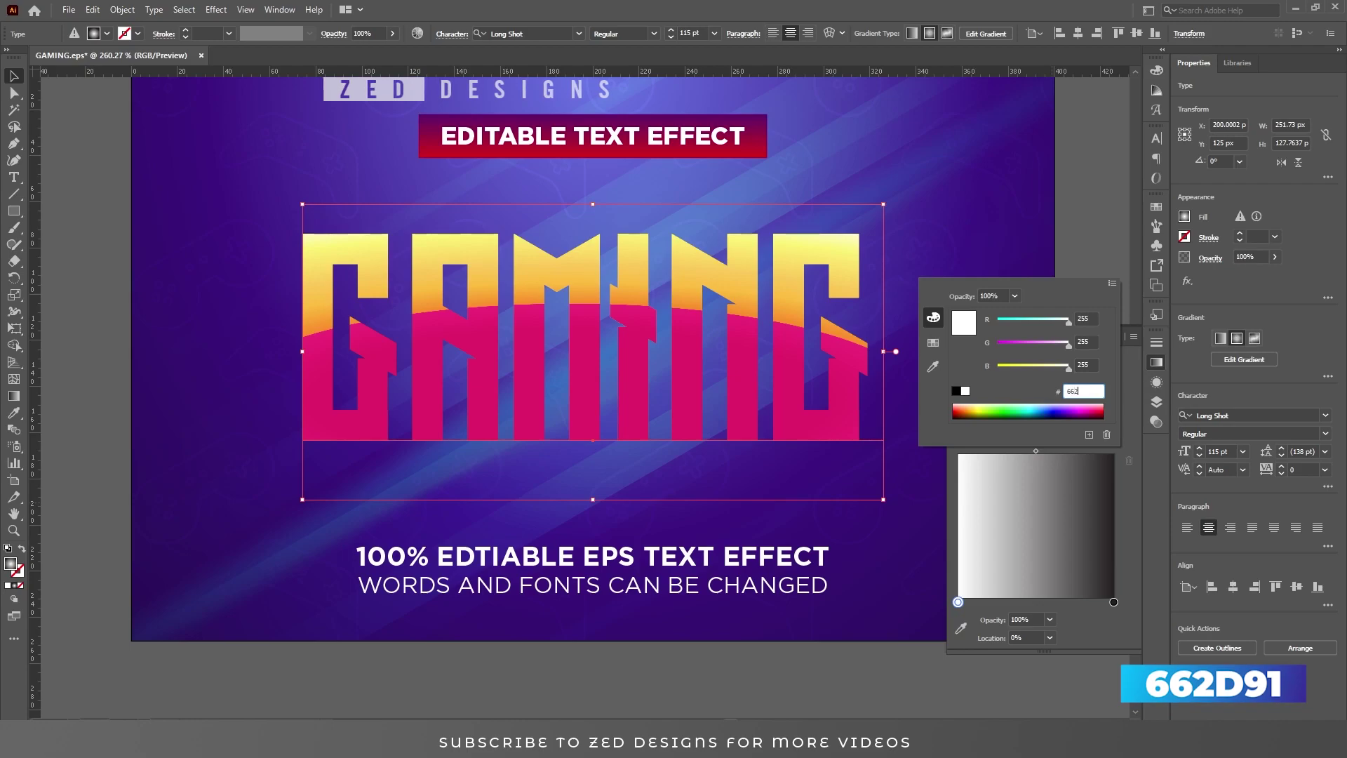
{"action": "type", "text": "D91"}
{"action": "key", "text": "Return"}
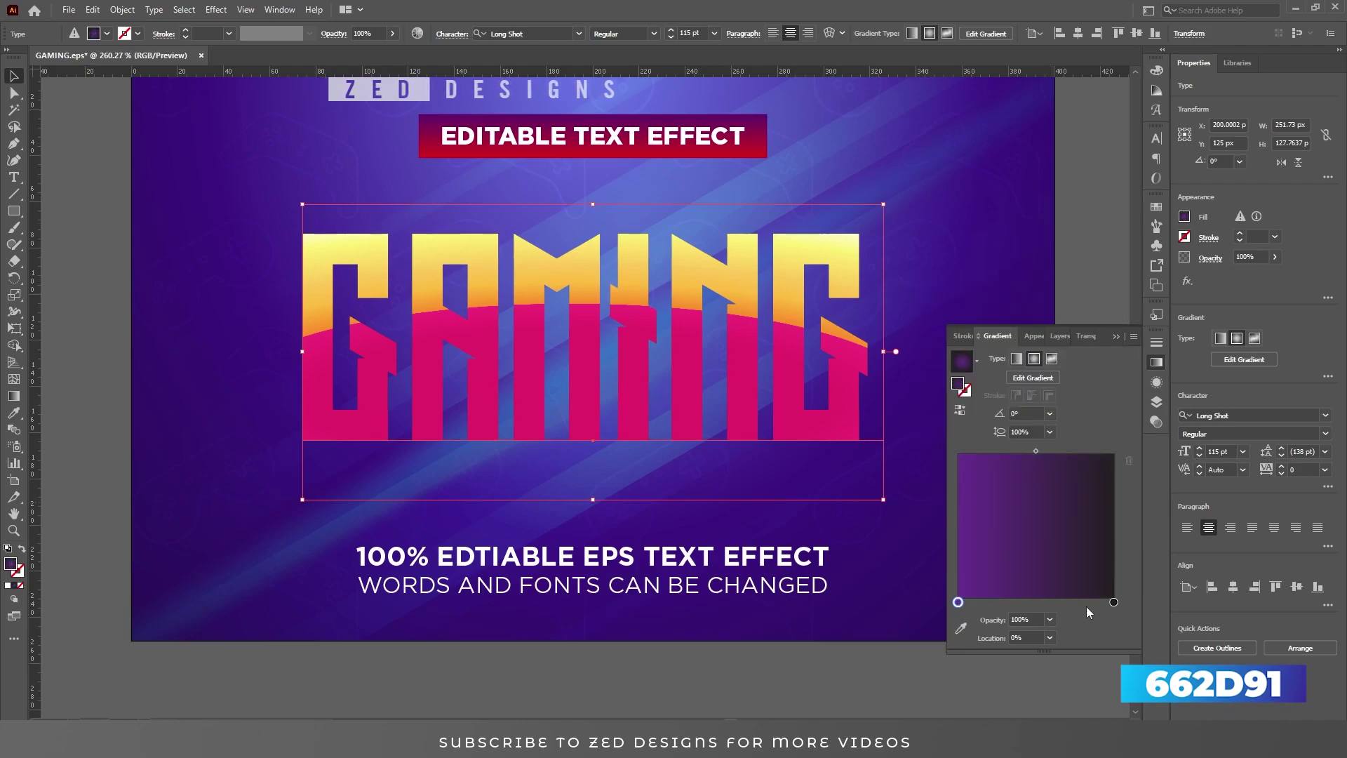
Step: Add two pink gradient stops, E32168 and EE2A76, after the purple one
{"action": "left_click", "coordinate": [986, 602]}
{"action": "double_click", "coordinate": [986, 602]}
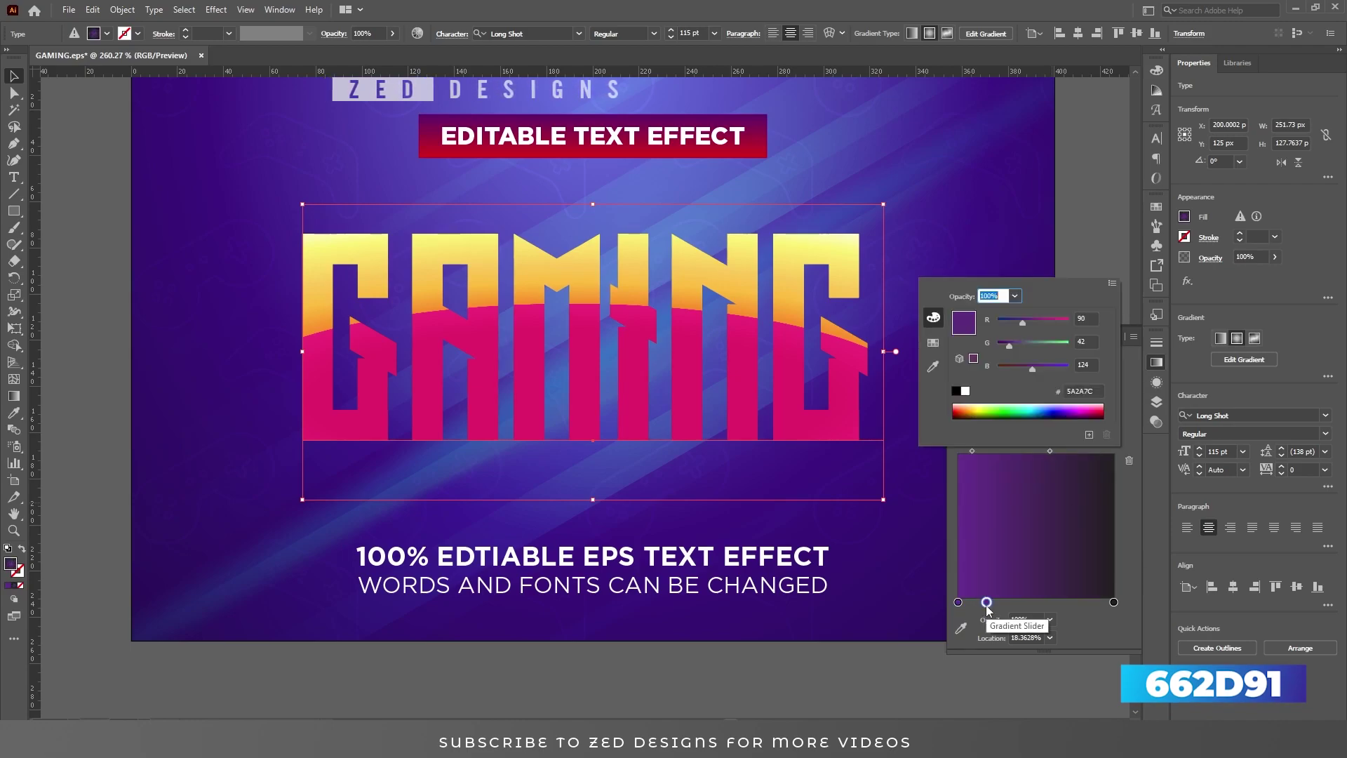
{"action": "left_click", "coordinate": [1074, 391]}
{"action": "type", "text": "E32168"}
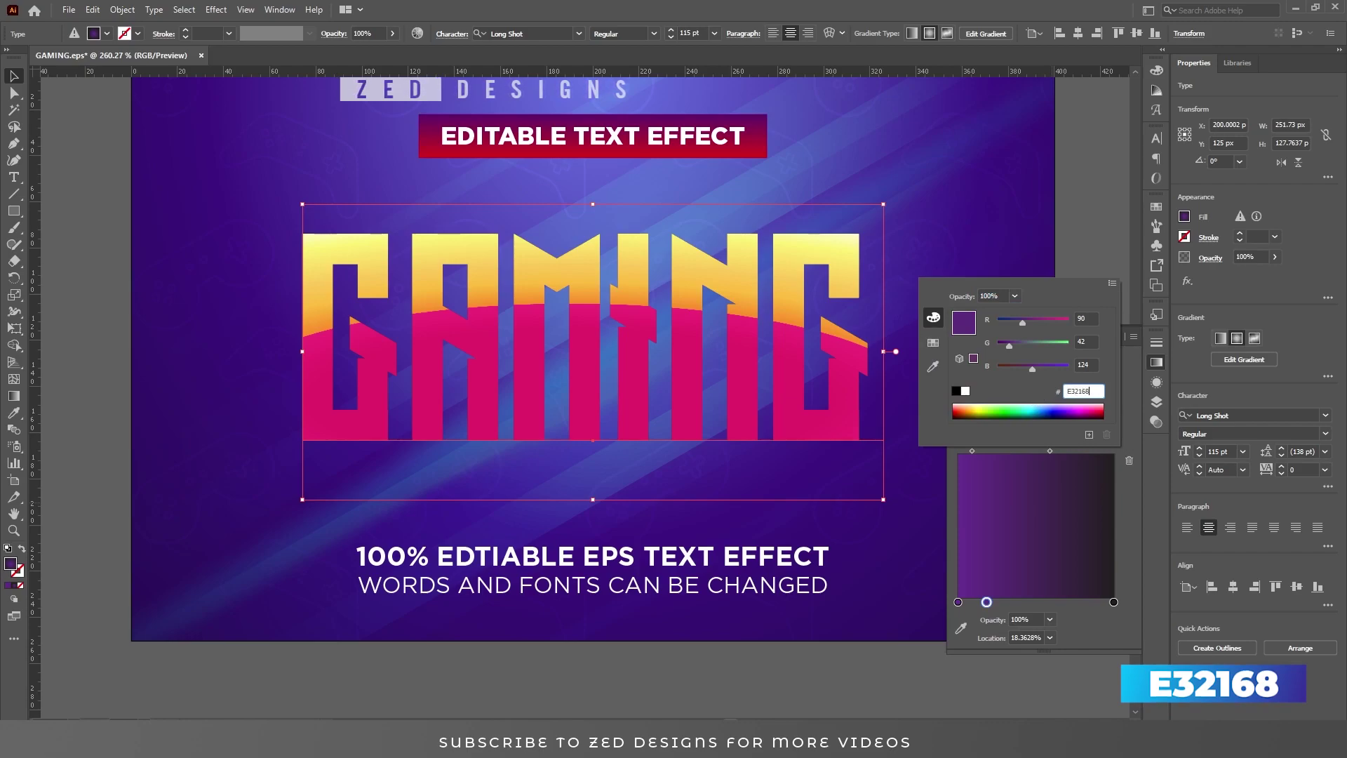
{"action": "key", "text": "Tab"}
{"action": "left_click", "coordinate": [1007, 602]}
{"action": "double_click", "coordinate": [1007, 601]}
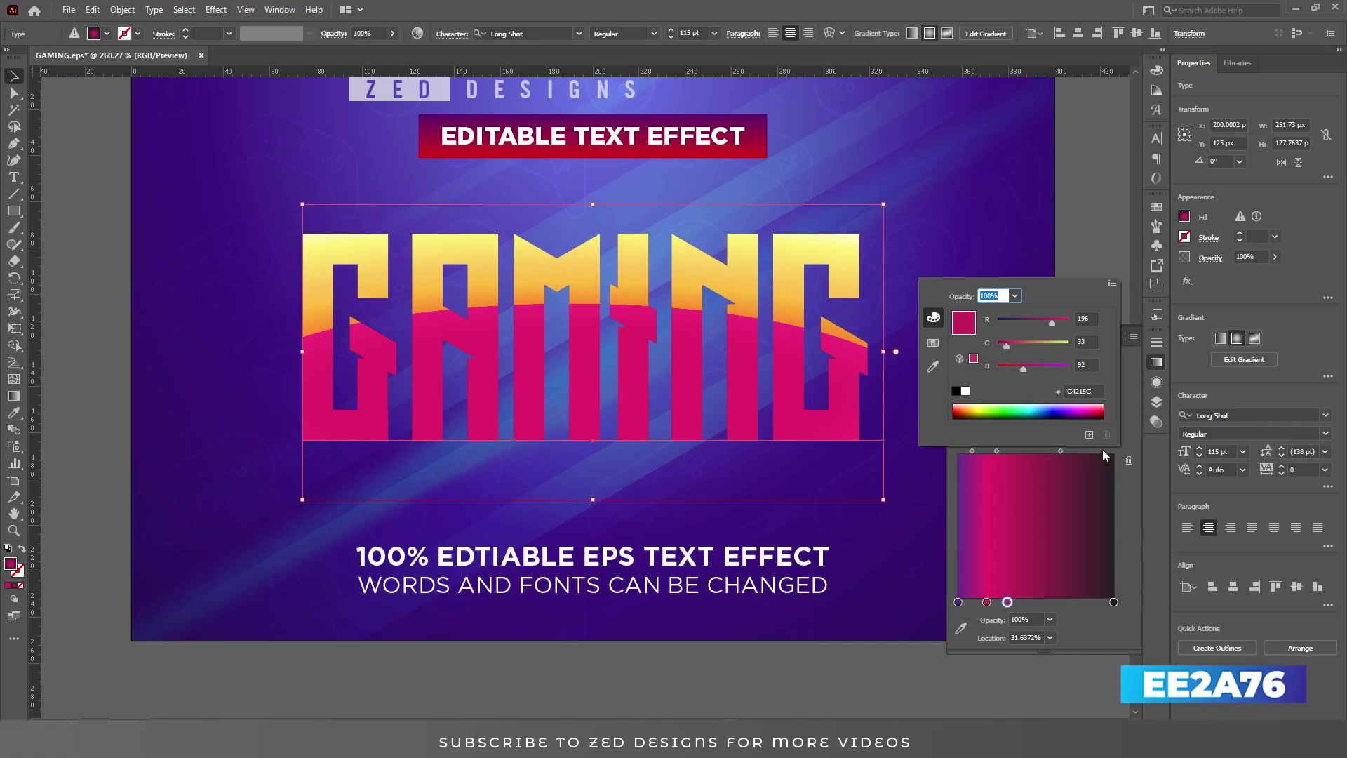
{"action": "left_click", "coordinate": [1080, 391]}
{"action": "type", "text": "EE"}
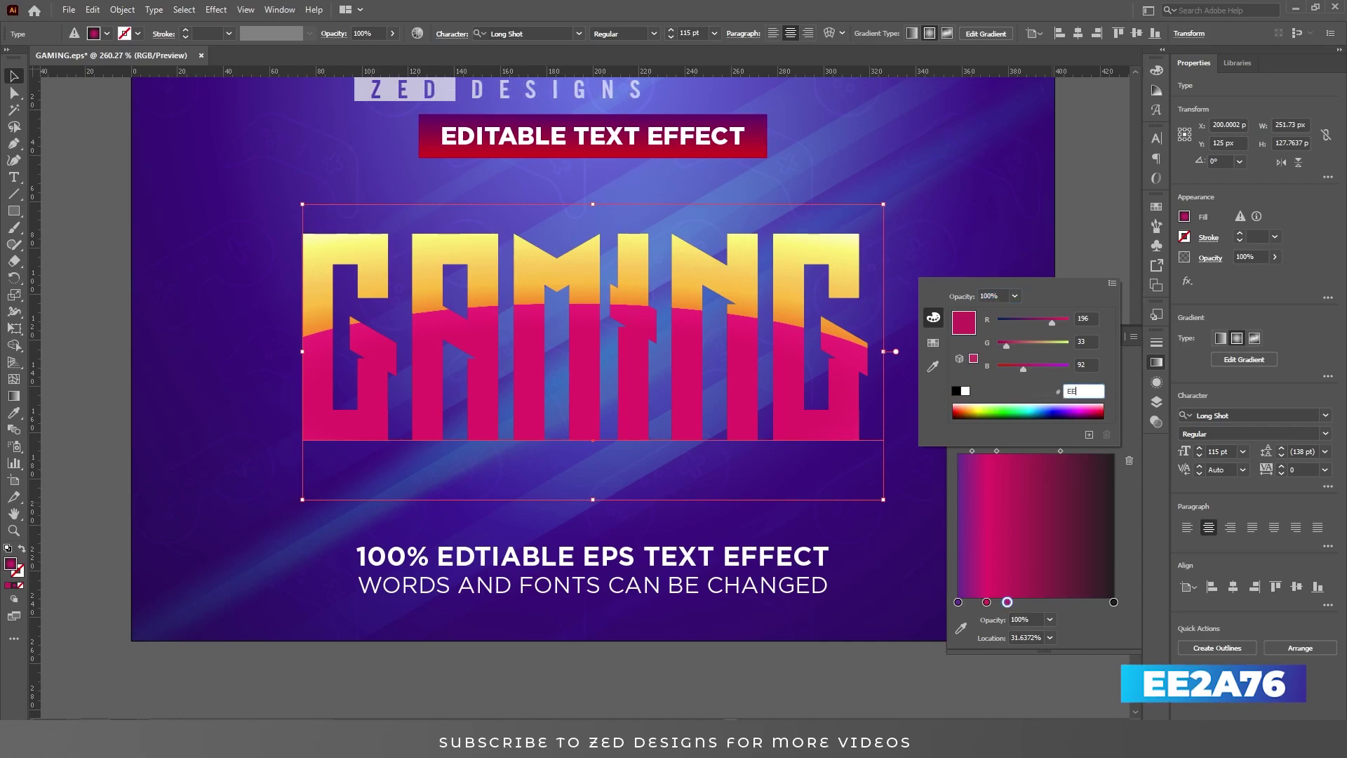
{"action": "type", "text": "2A76"}
{"action": "key", "text": "Return"}
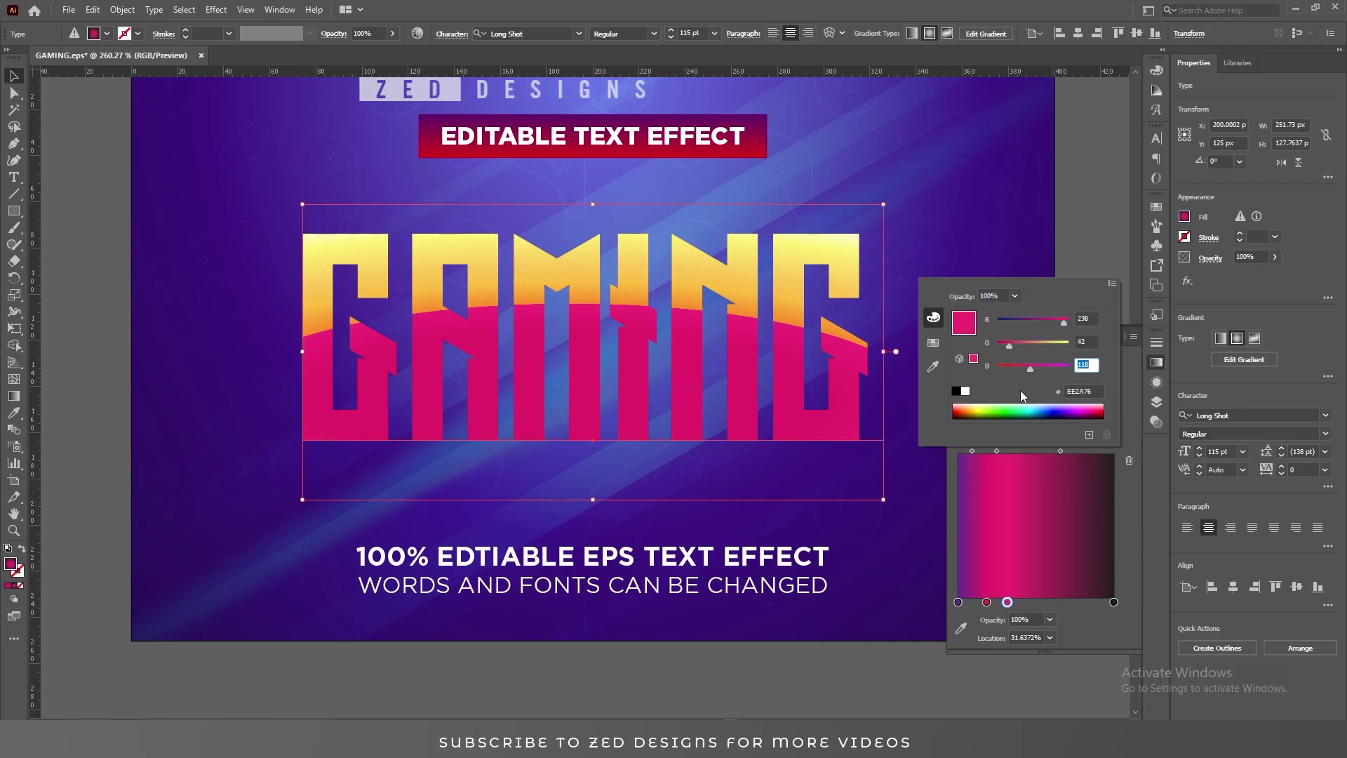
{"action": "key", "text": "shift+Tab"}
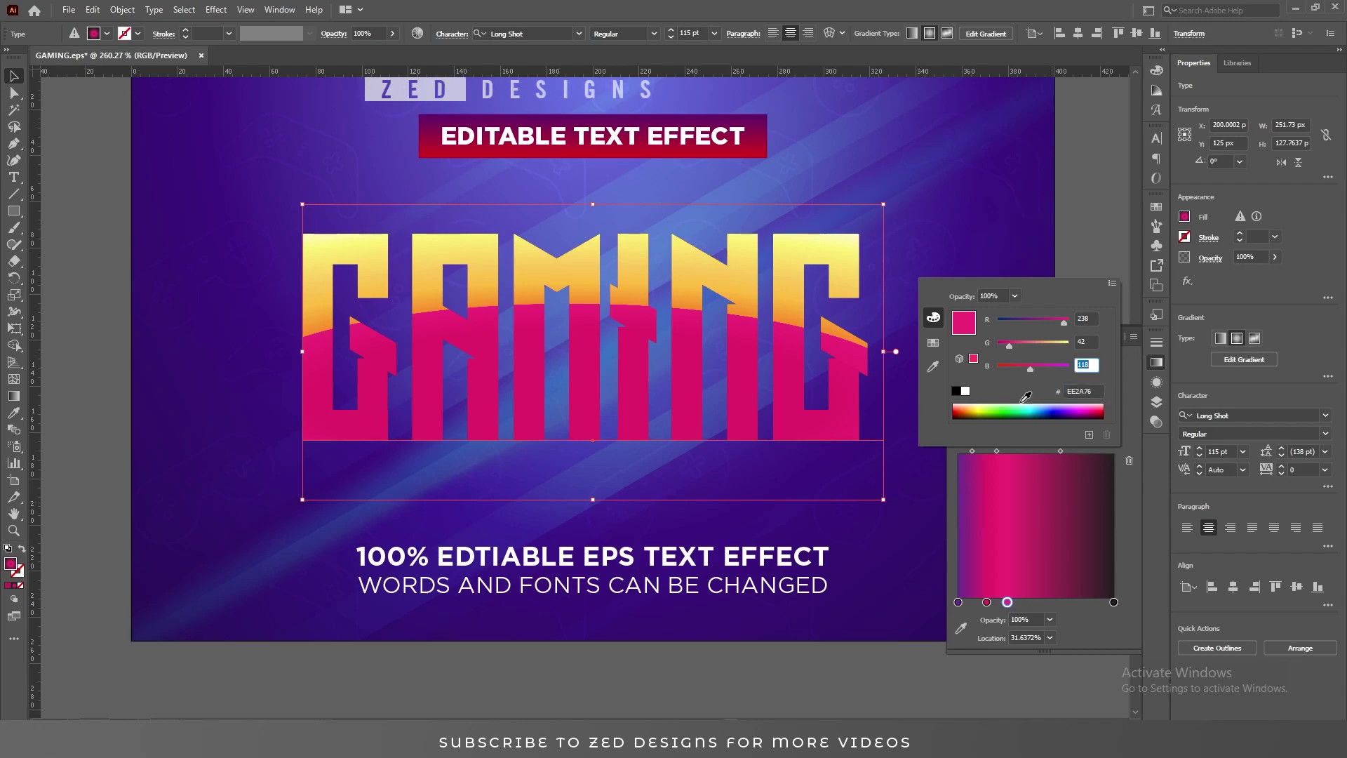
Step: Add an orange F98C29 stop and make the end stop yellow FCBD3F
{"action": "left_click", "coordinate": [1024, 602]}
{"action": "double_click", "coordinate": [1024, 601]}
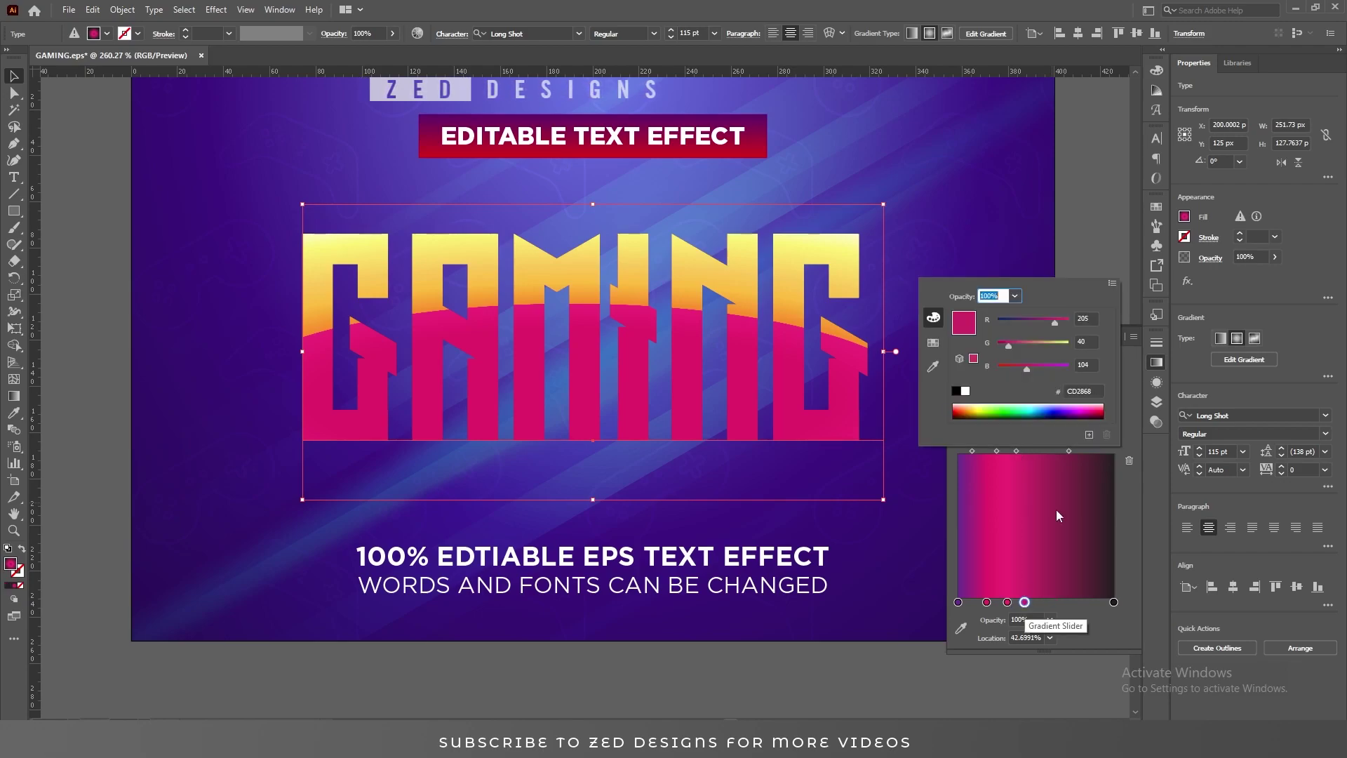
{"action": "left_click", "coordinate": [1084, 391]}
{"action": "type", "text": "F98C29"}
{"action": "key", "text": "Tab"}
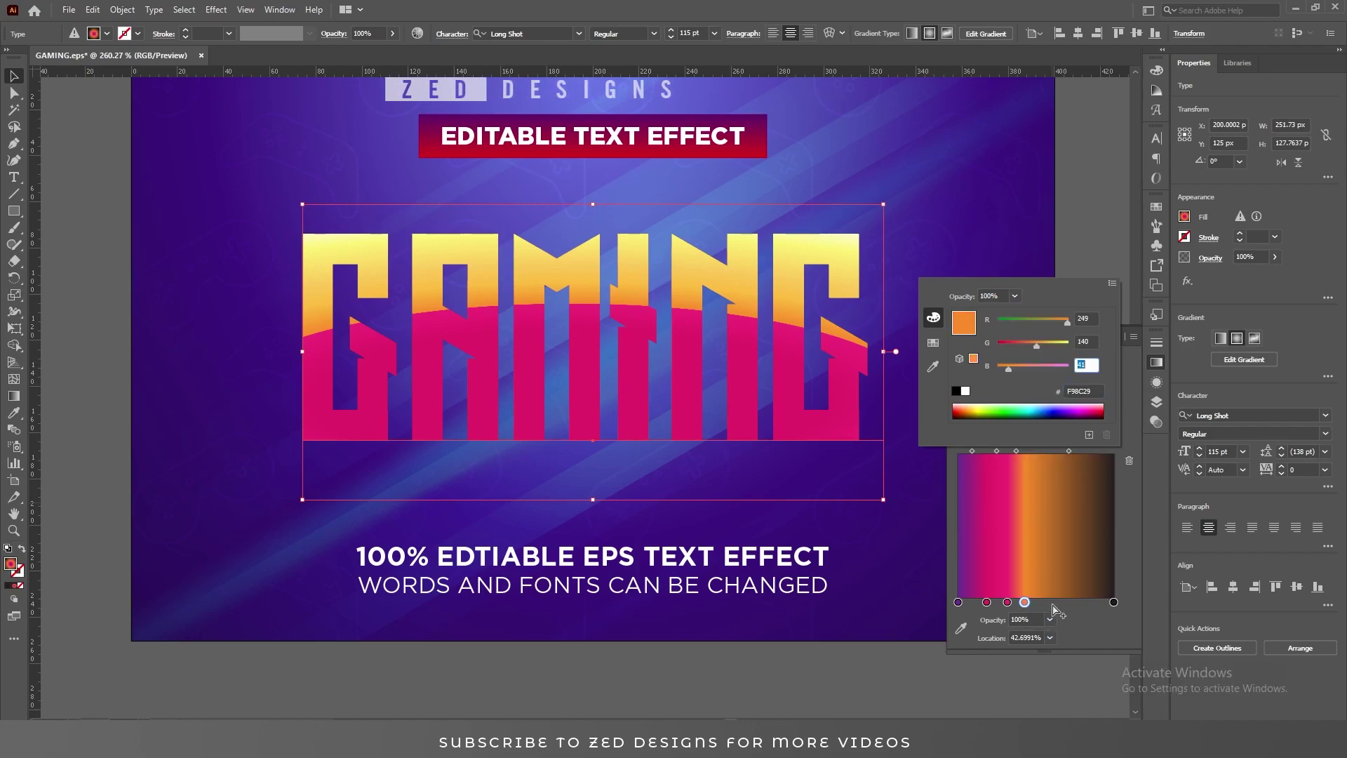
{"action": "double_click", "coordinate": [1114, 602]}
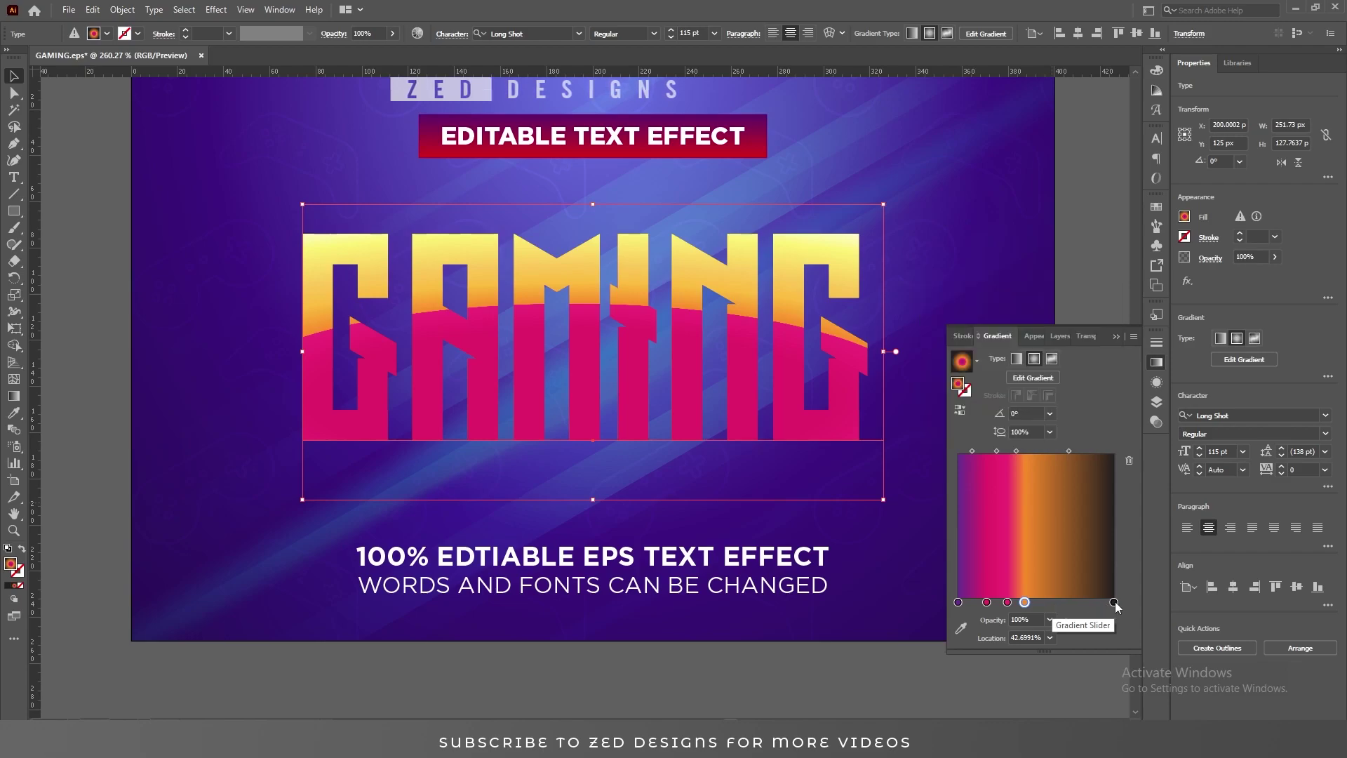
{"action": "left_click", "coordinate": [1091, 390]}
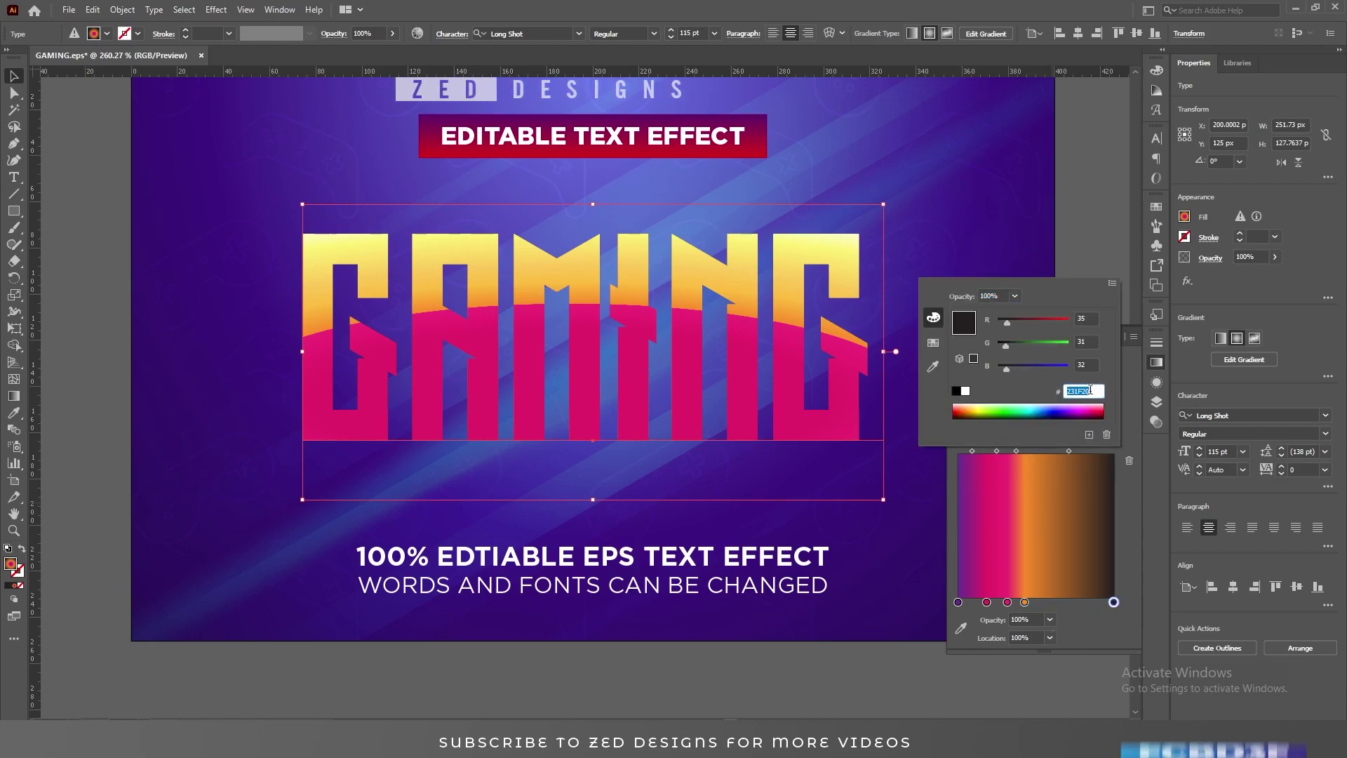
{"action": "type", "text": "FC"}
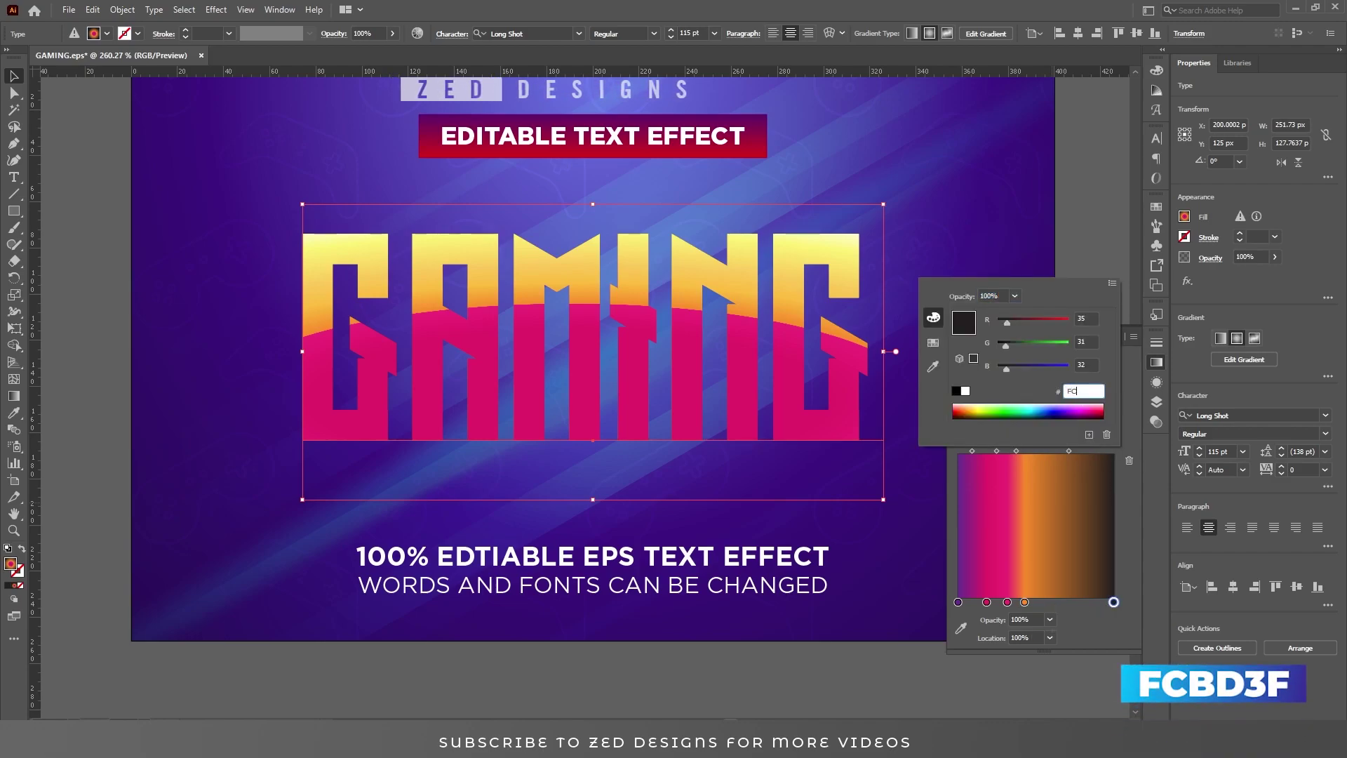
{"action": "type", "text": "BD3F"}
{"action": "key", "text": "Tab"}
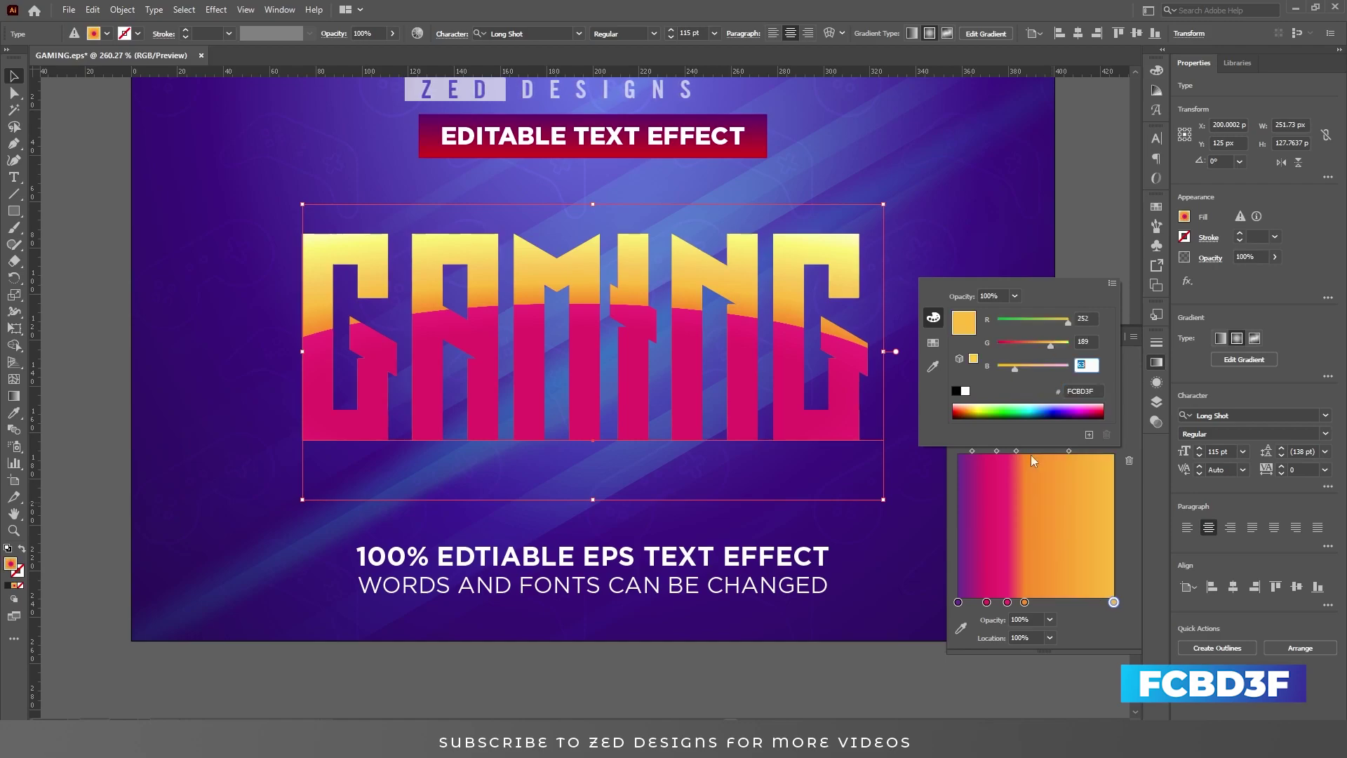
{"action": "left_click", "coordinate": [1084, 620]}
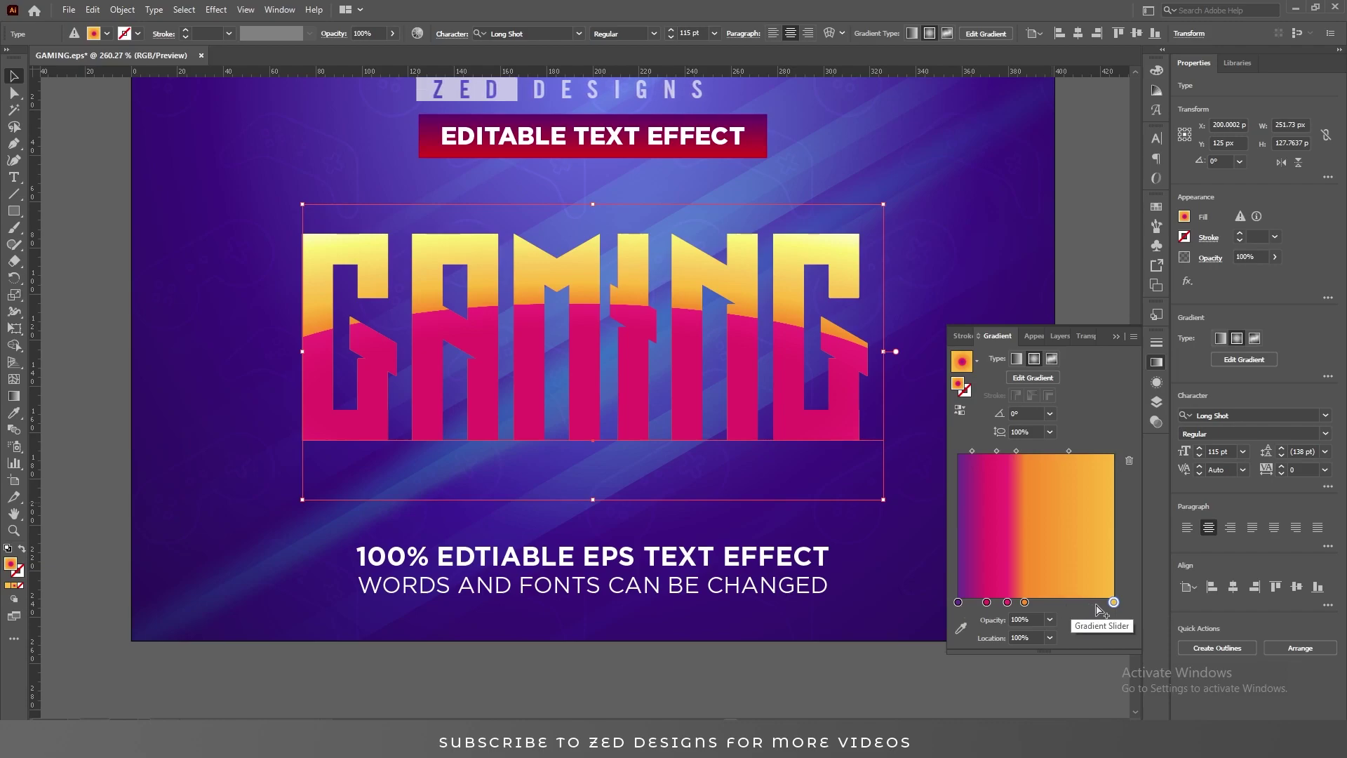
Step: Move the second gradient stop to 23% and the third stop to 50%
{"action": "left_click", "coordinate": [986, 602]}
{"action": "double_click", "coordinate": [1014, 636]}
{"action": "type", "text": "23"}
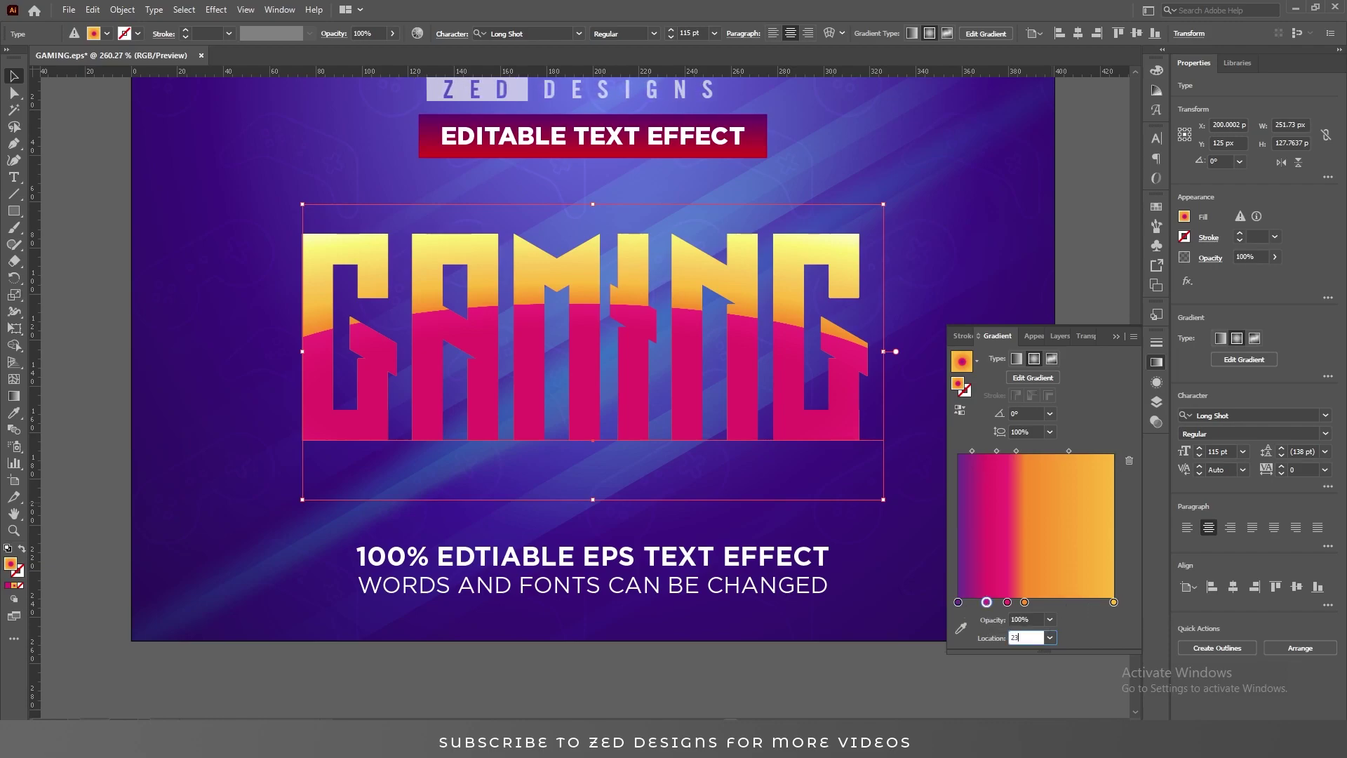
{"action": "key", "text": "Tab"}
{"action": "left_click", "coordinate": [1008, 602]}
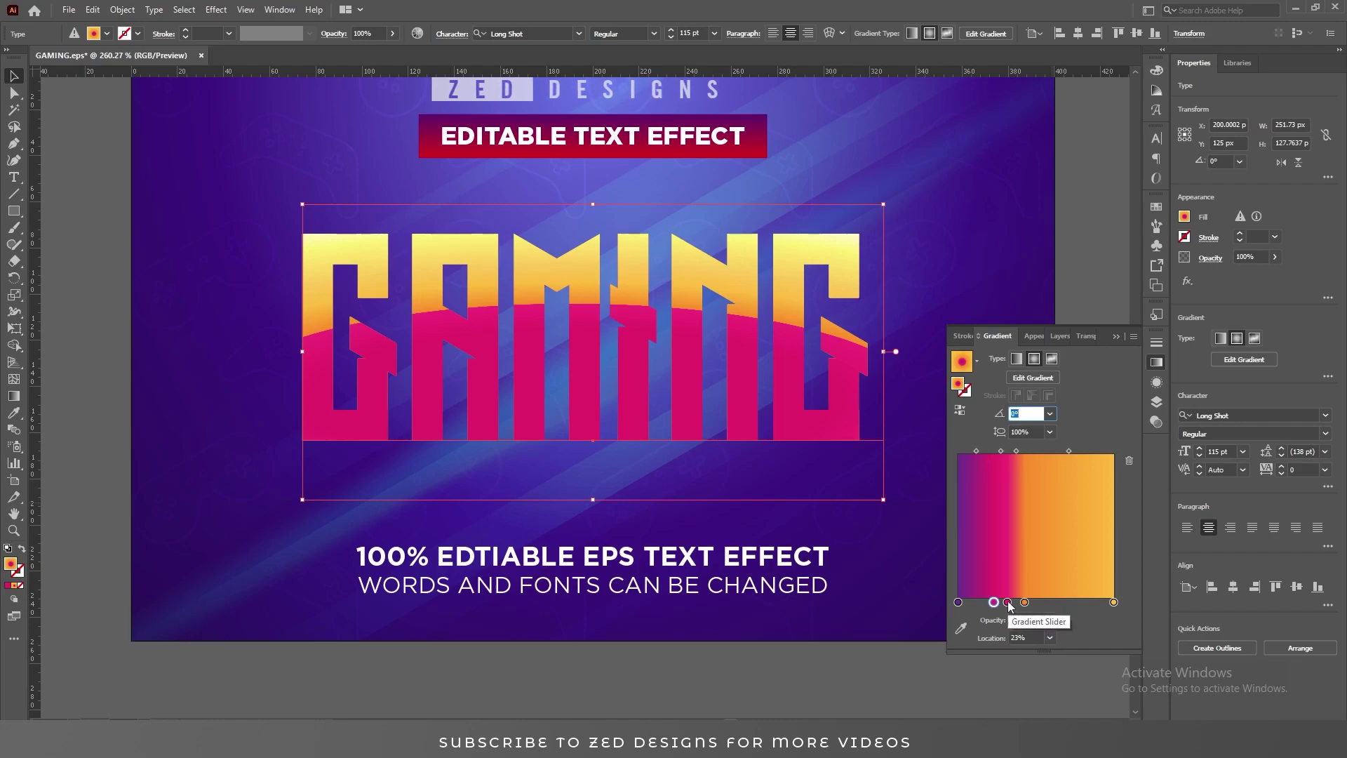
{"action": "left_click", "coordinate": [1025, 635]}
{"action": "type", "text": "50"}
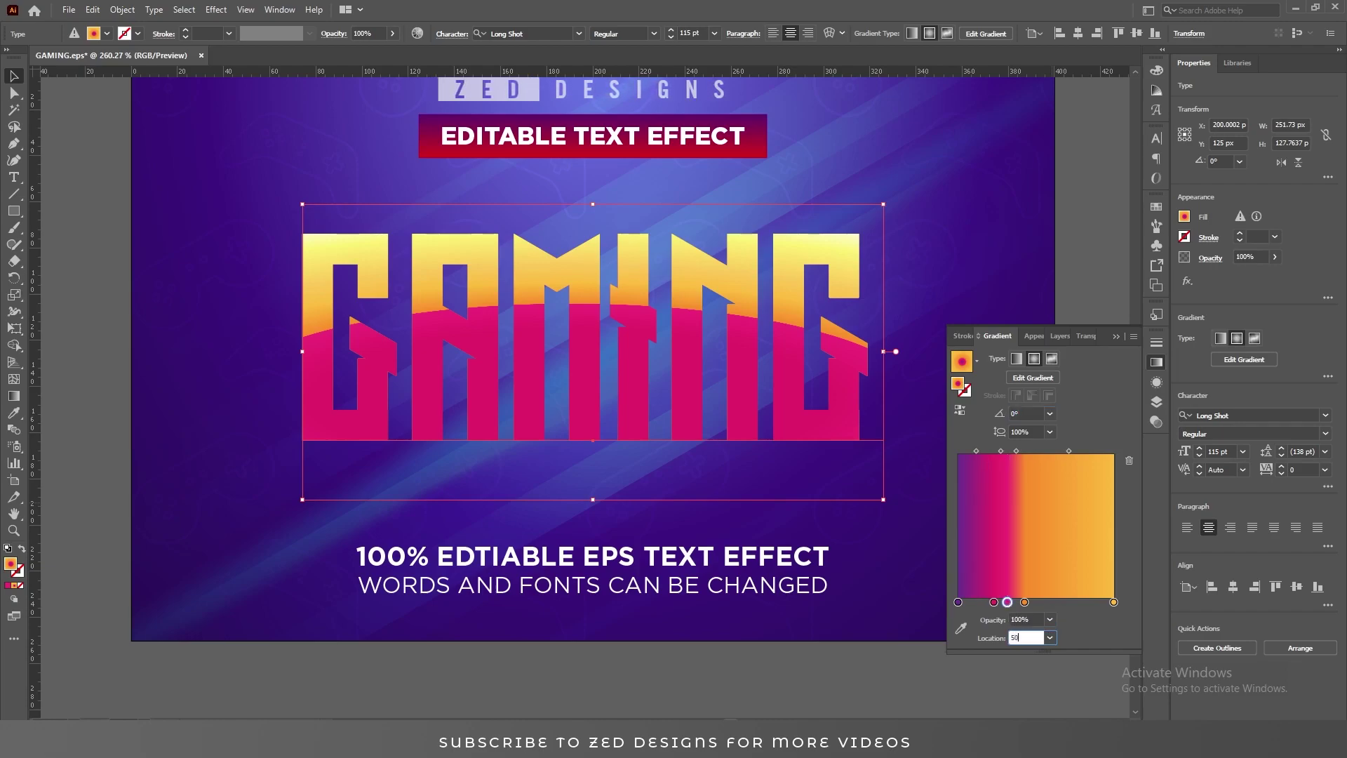
{"action": "key", "text": "Tab"}
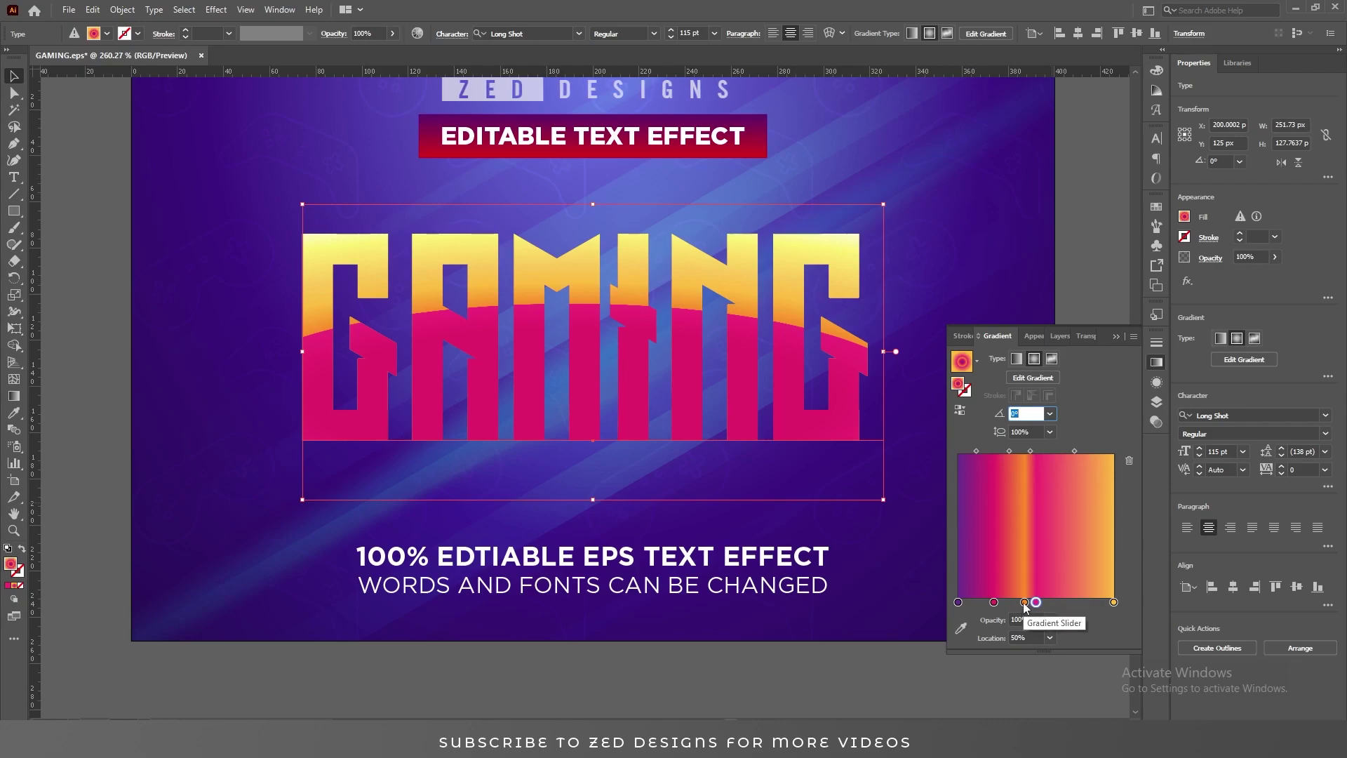
Step: Place the fourth stop at 50.1%, keep the 0° angle, and show the Appearance list
{"action": "left_click", "coordinate": [1025, 603]}
{"action": "left_click", "coordinate": [1025, 636]}
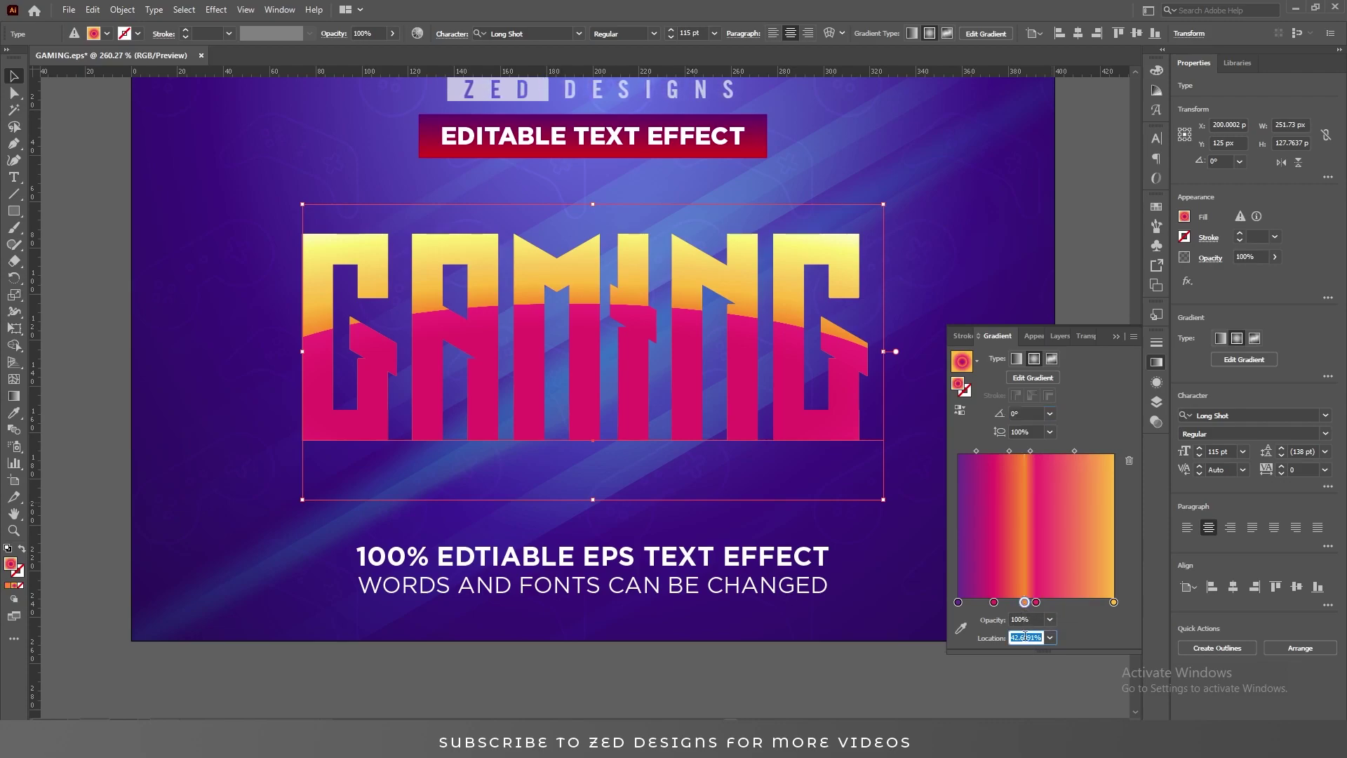
{"action": "type", "text": "50.1"}
{"action": "key", "text": "Tab"}
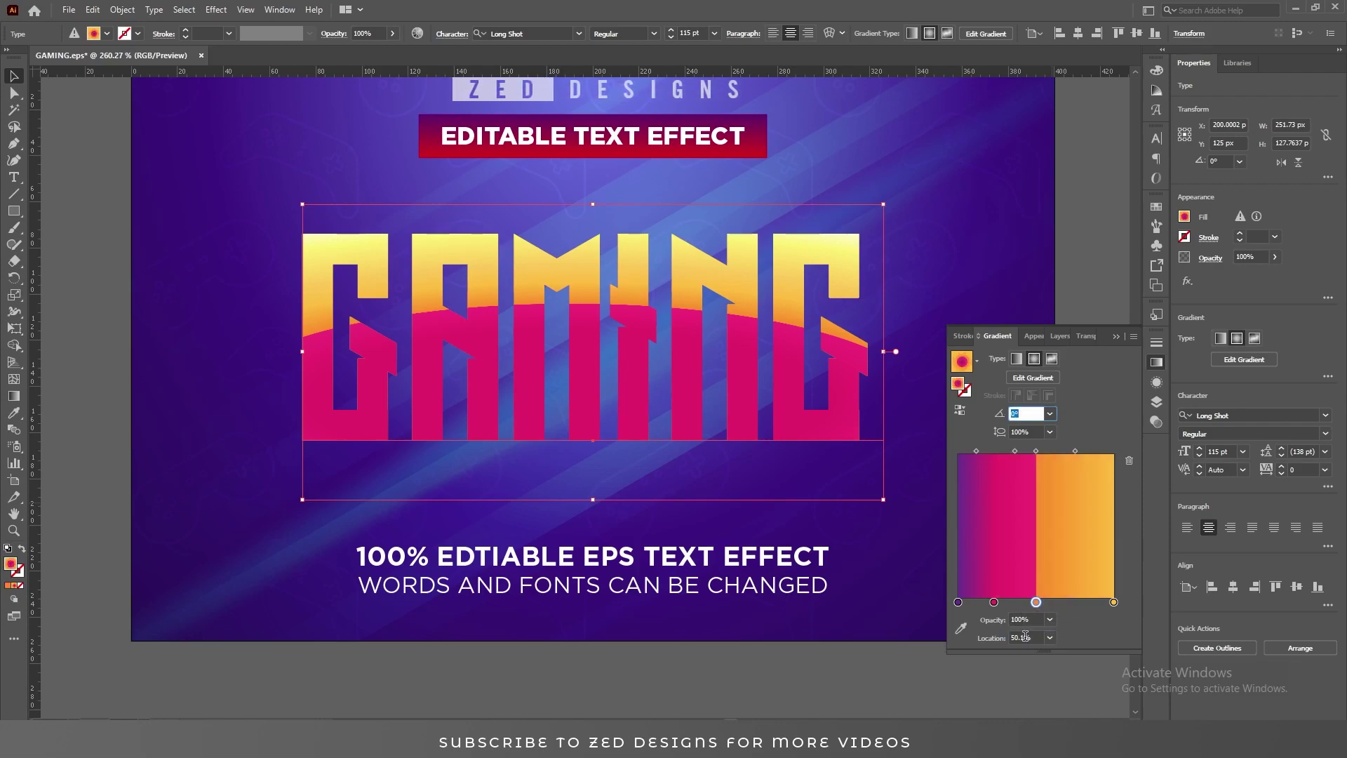
{"action": "key", "text": "Escape"}
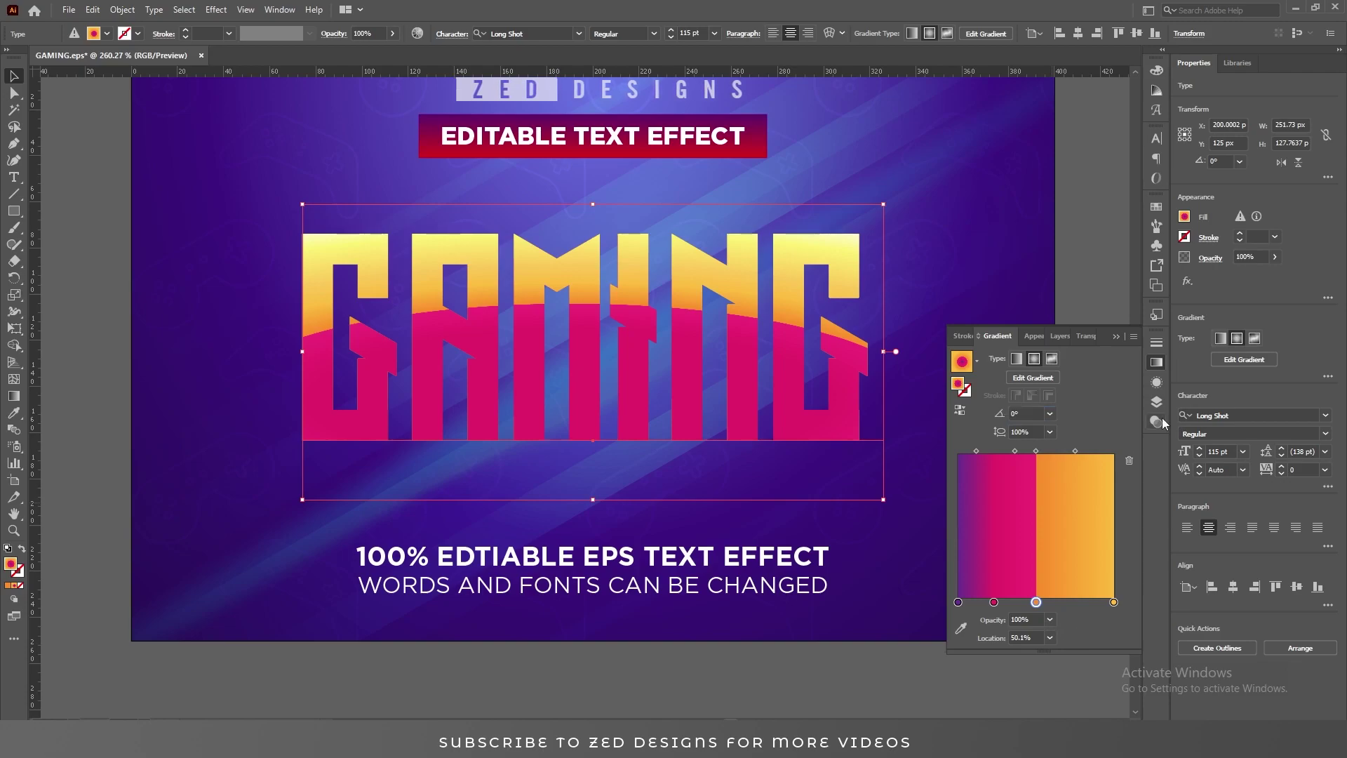
{"action": "left_click", "coordinate": [1157, 383]}
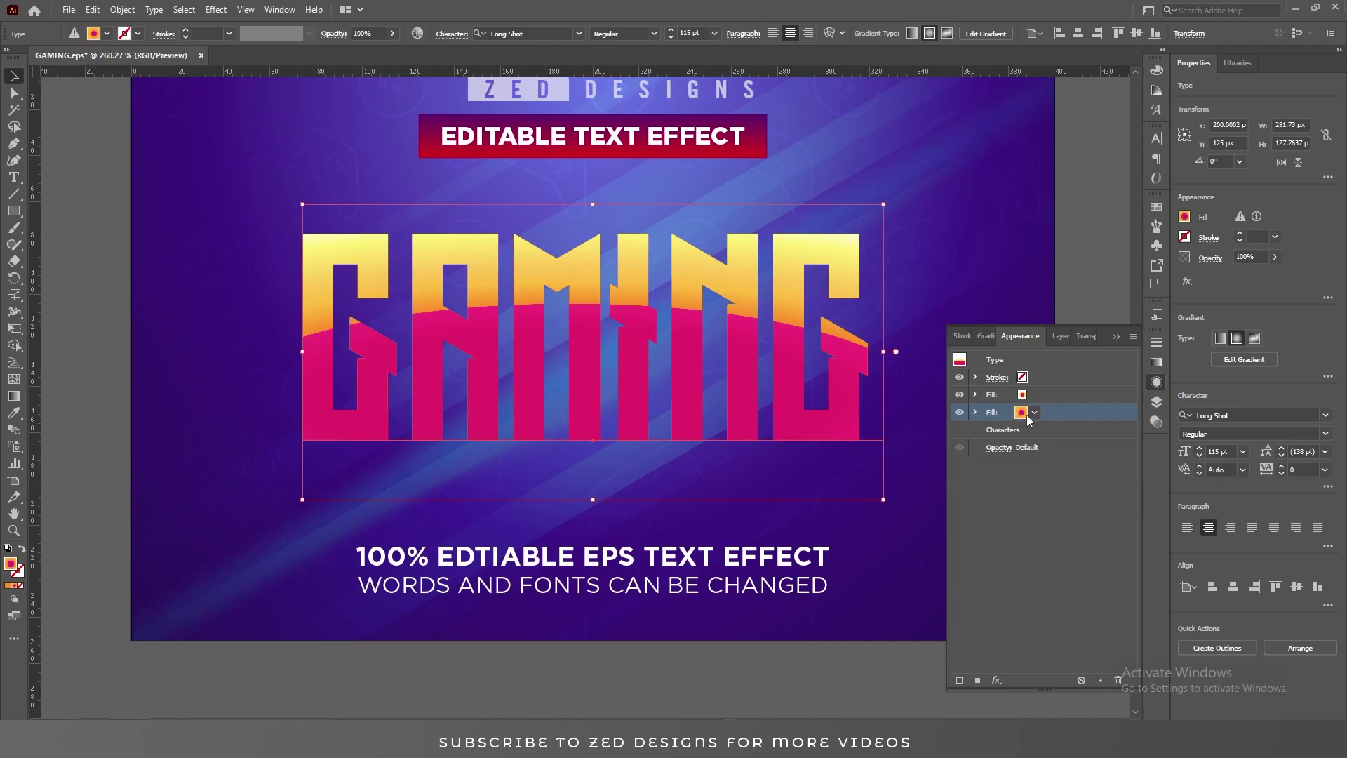
Step: Add a 3 px Offset Path effect with Miter joins to GAMING's lower fill
{"action": "left_click", "coordinate": [996, 680]}
{"action": "mouse_move", "coordinate": [1057, 413]}
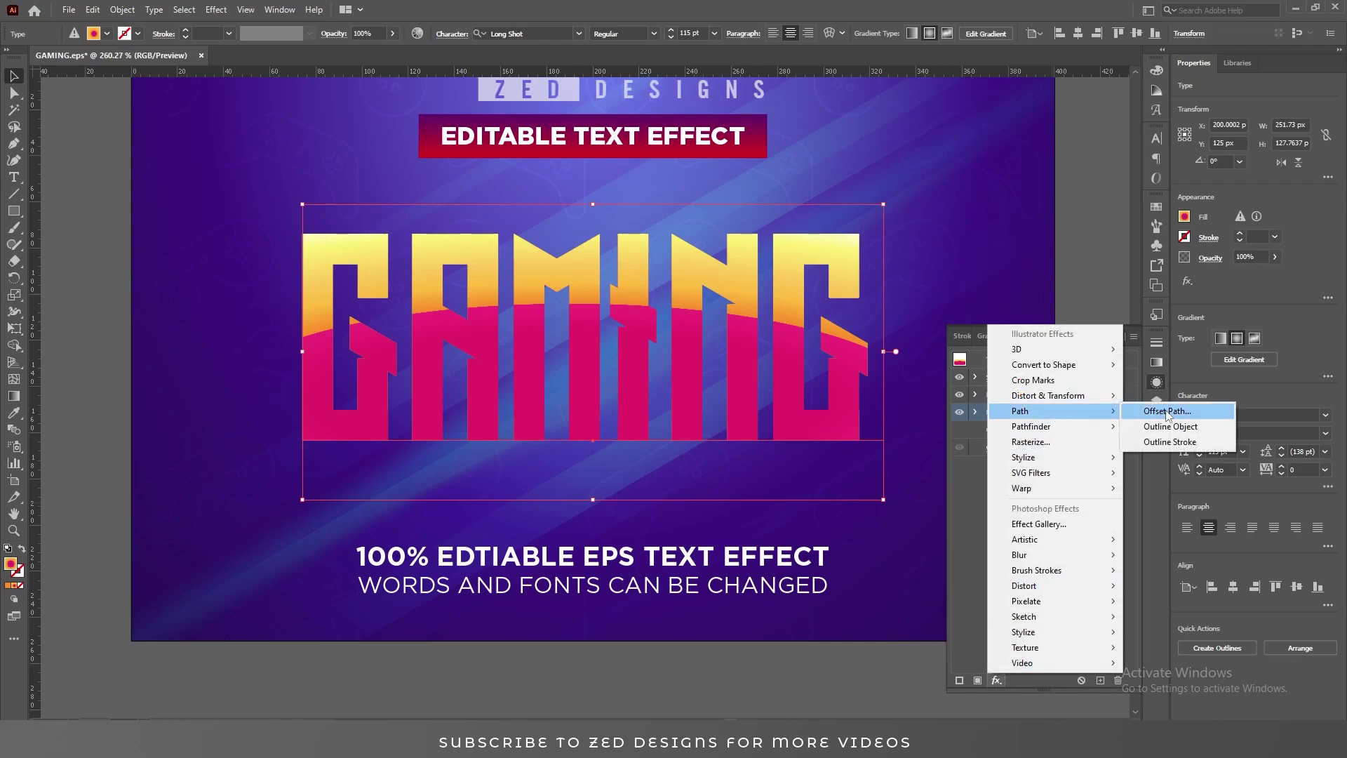
{"action": "left_click", "coordinate": [1168, 412]}
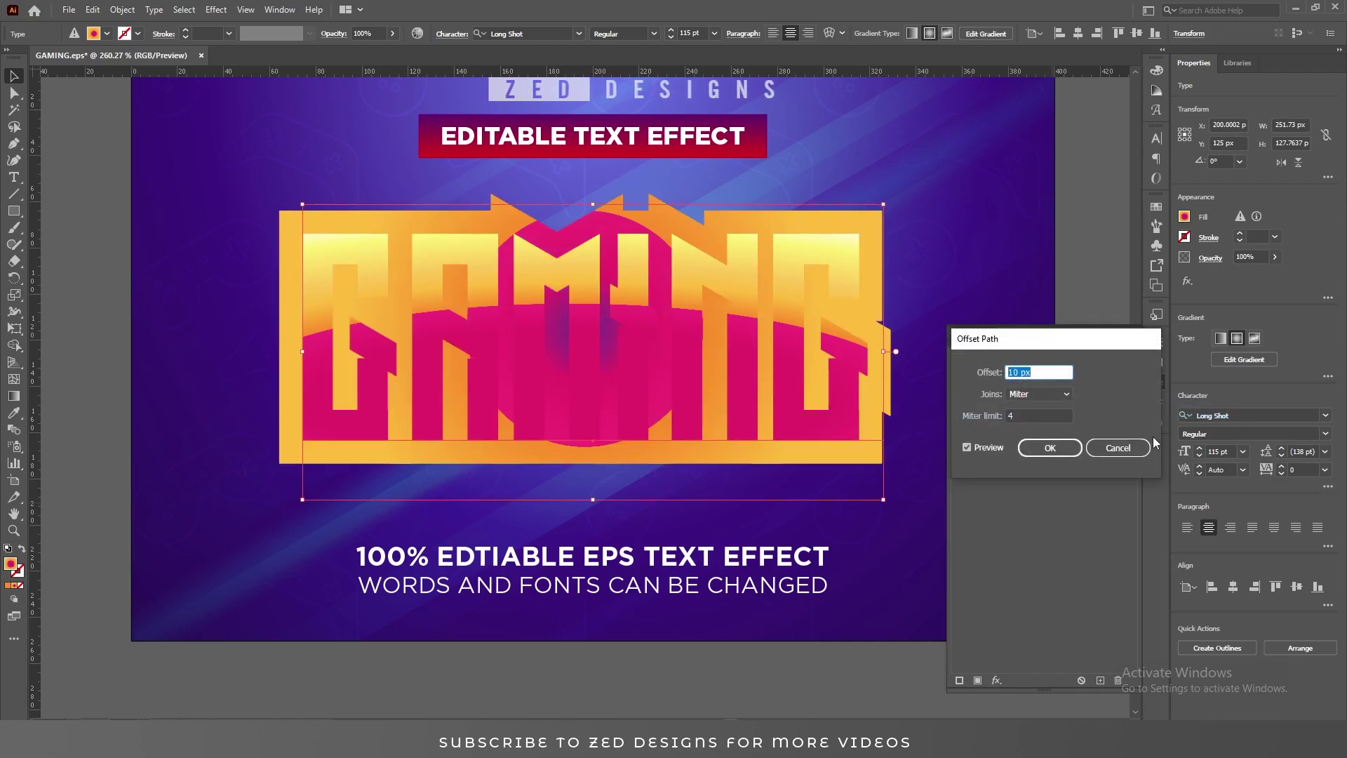
{"action": "type", "text": "3"}
{"action": "key", "text": "Tab"}
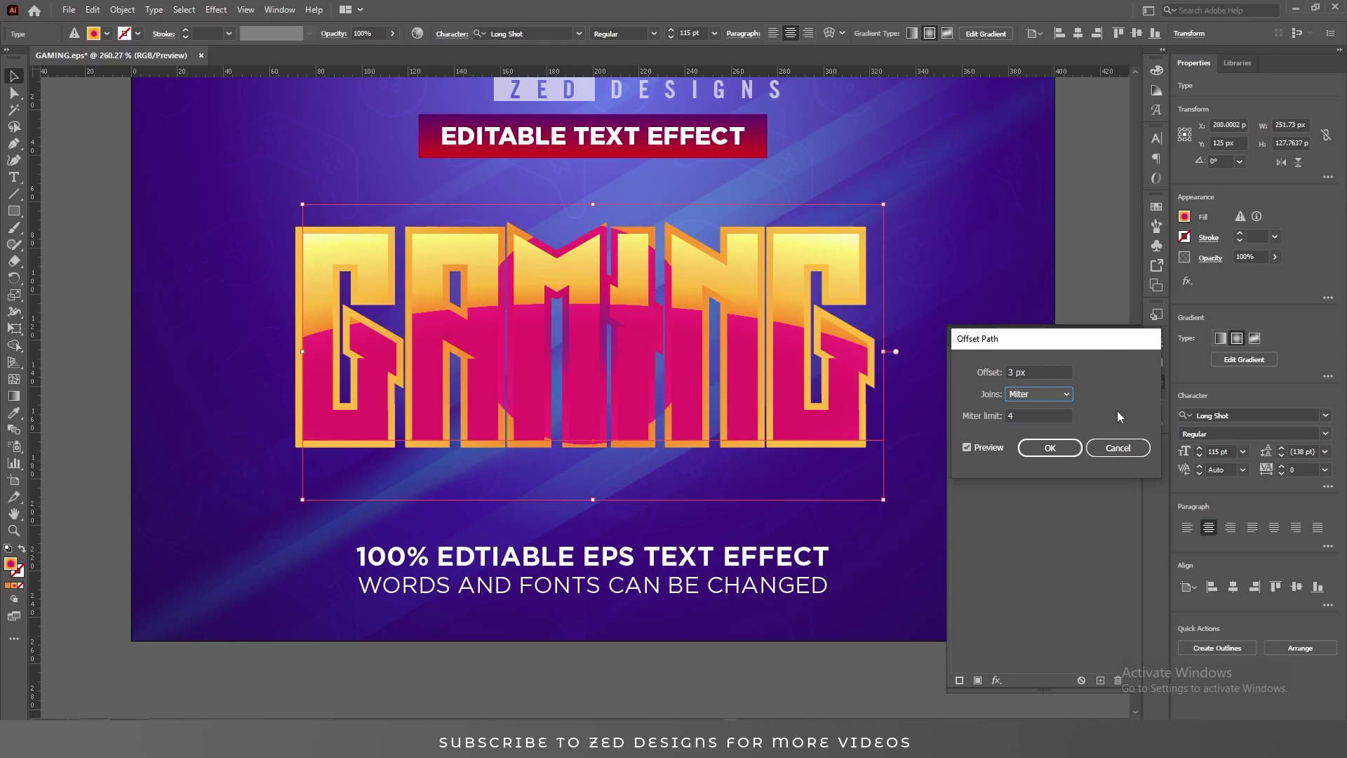
{"action": "left_click", "coordinate": [1041, 453]}
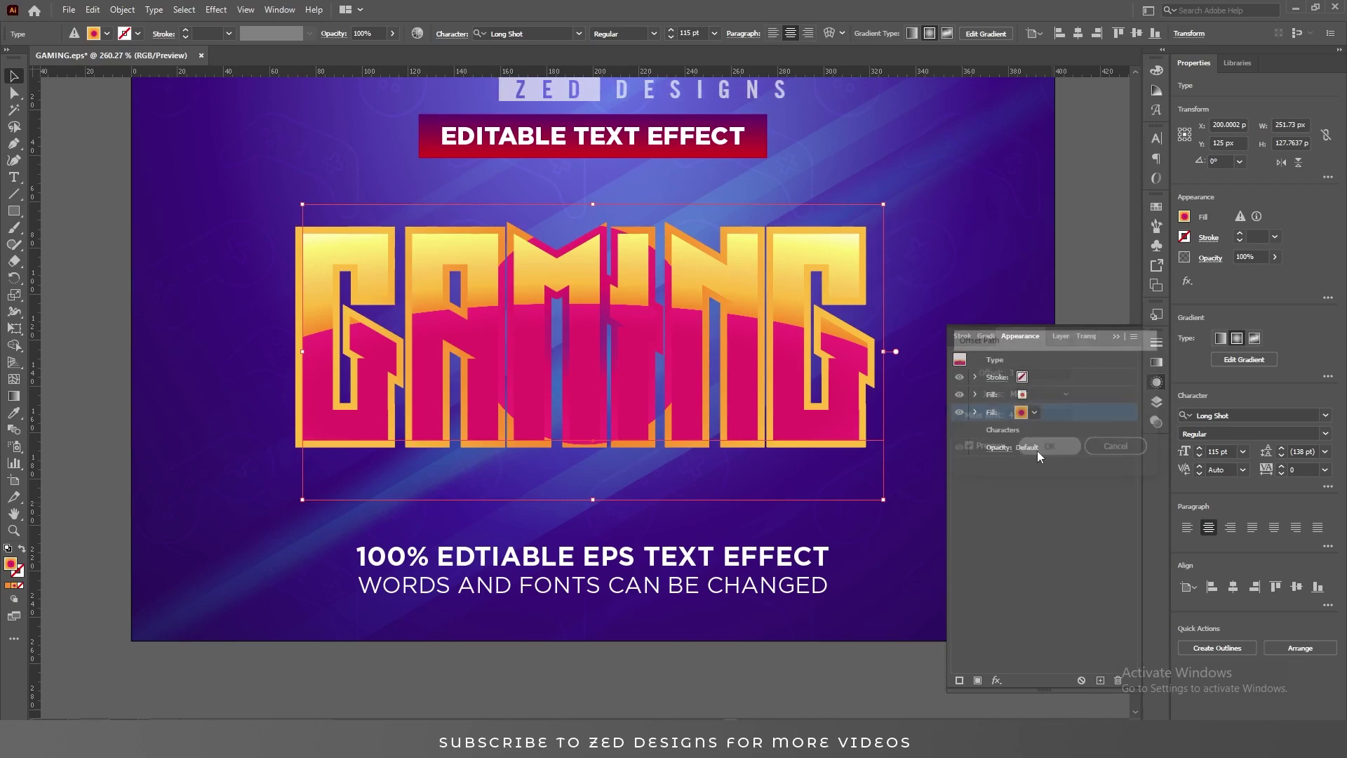
{"action": "key", "text": "ctrl+minus"}
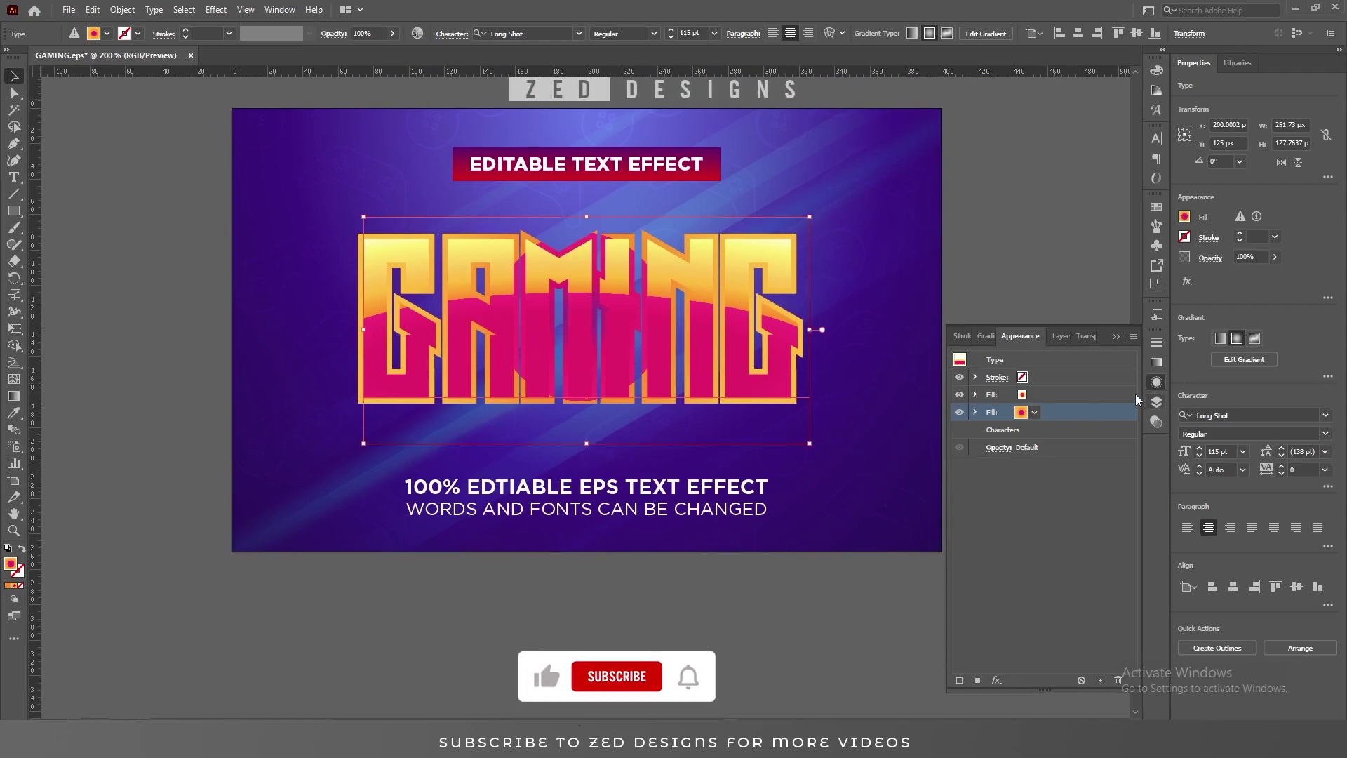
Step: Return to the Appearance list and activate the Gradient tool on the text's fill
{"action": "left_click", "coordinate": [1156, 362]}
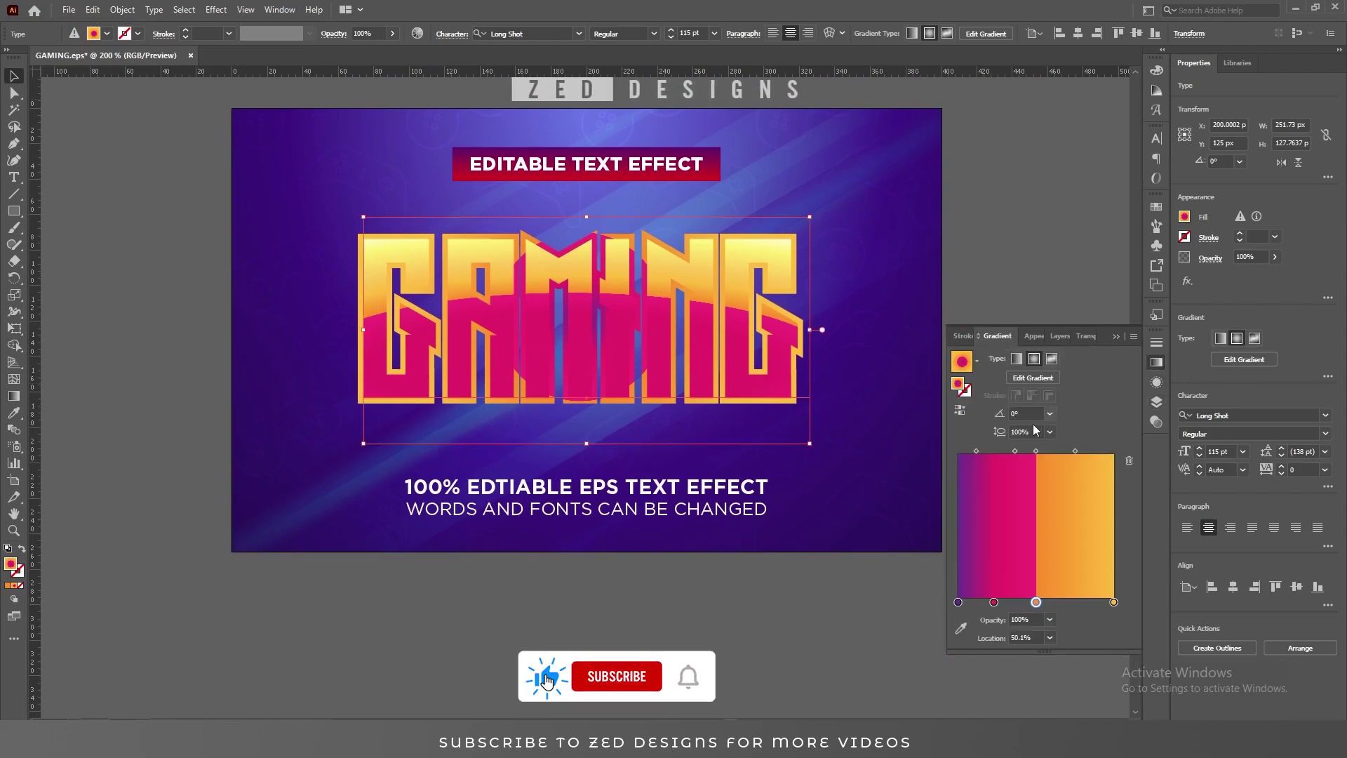
{"action": "left_click", "coordinate": [1156, 381]}
{"action": "key", "text": "g"}
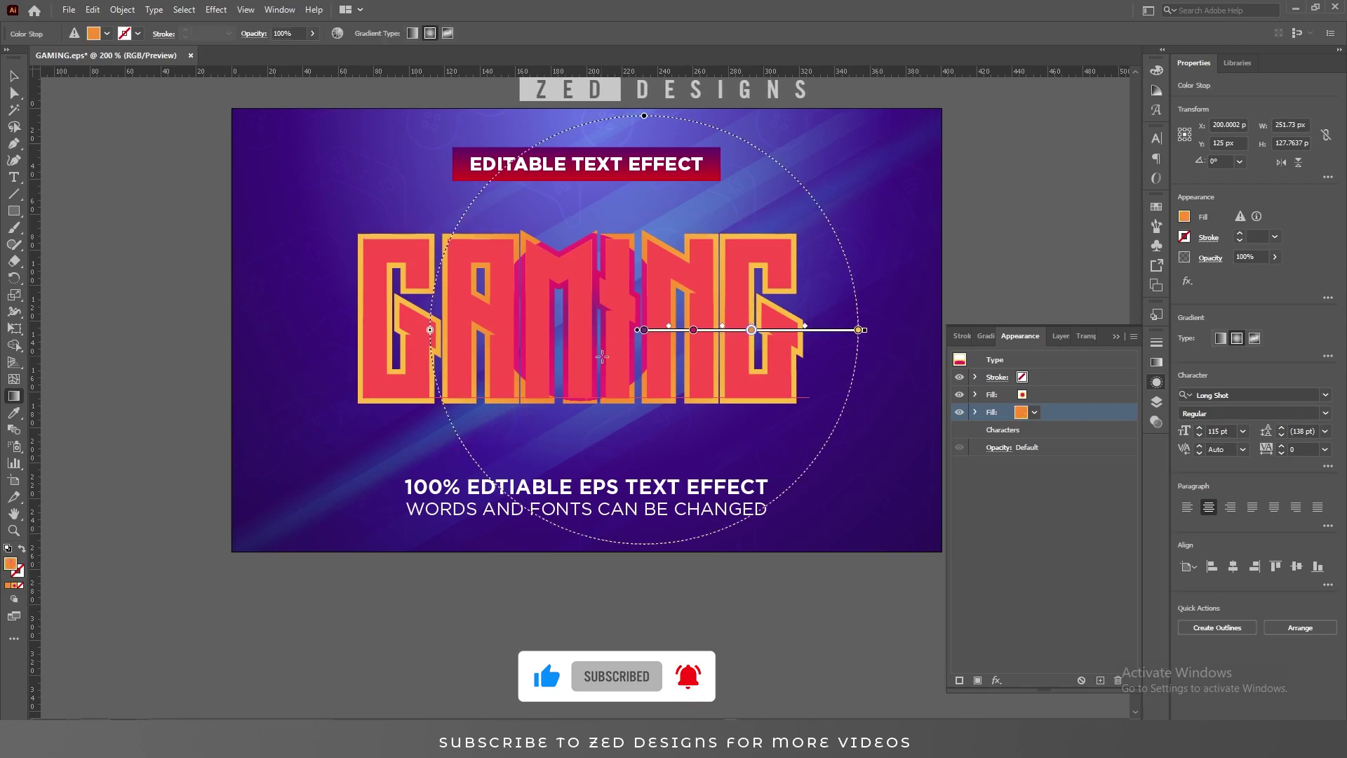
{"action": "key", "text": "v"}
{"action": "key", "text": "g"}
{"action": "key", "text": "v"}
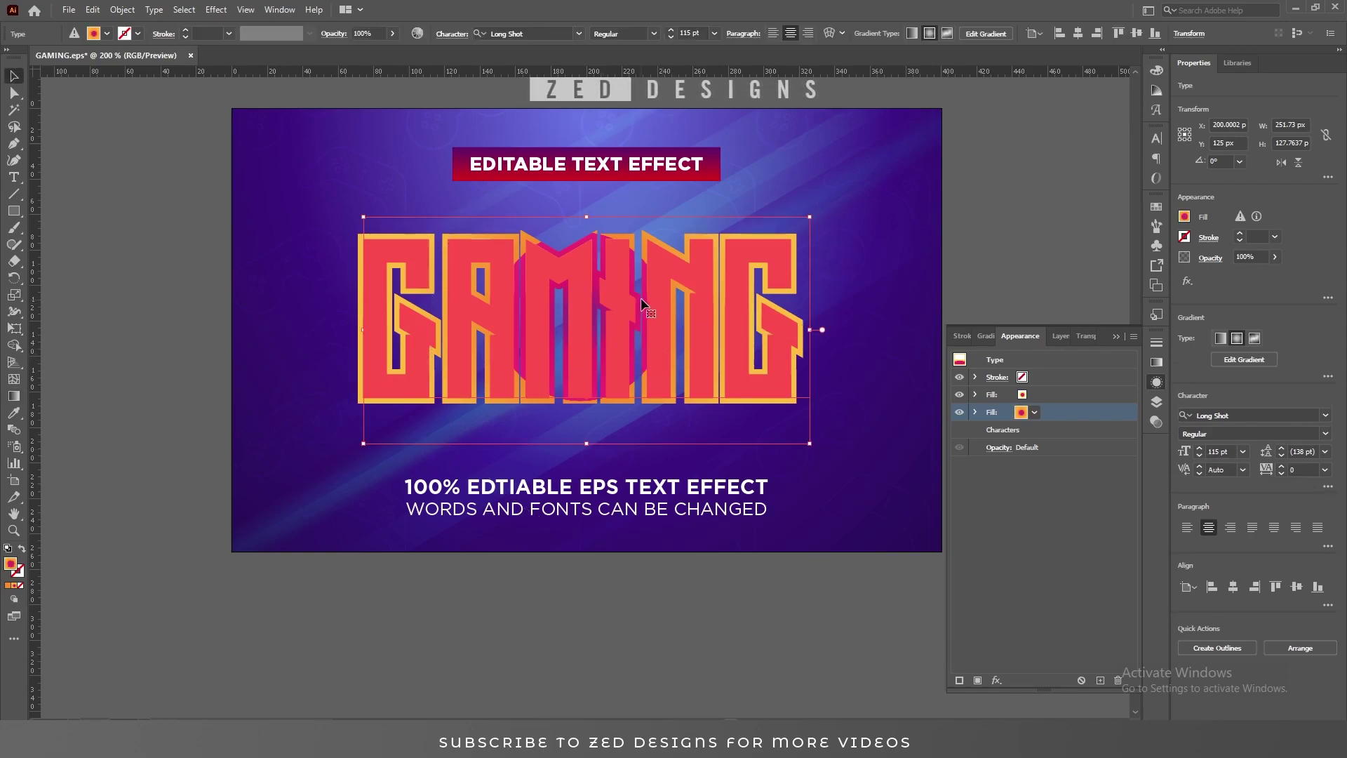
{"action": "left_click", "coordinate": [13, 397]}
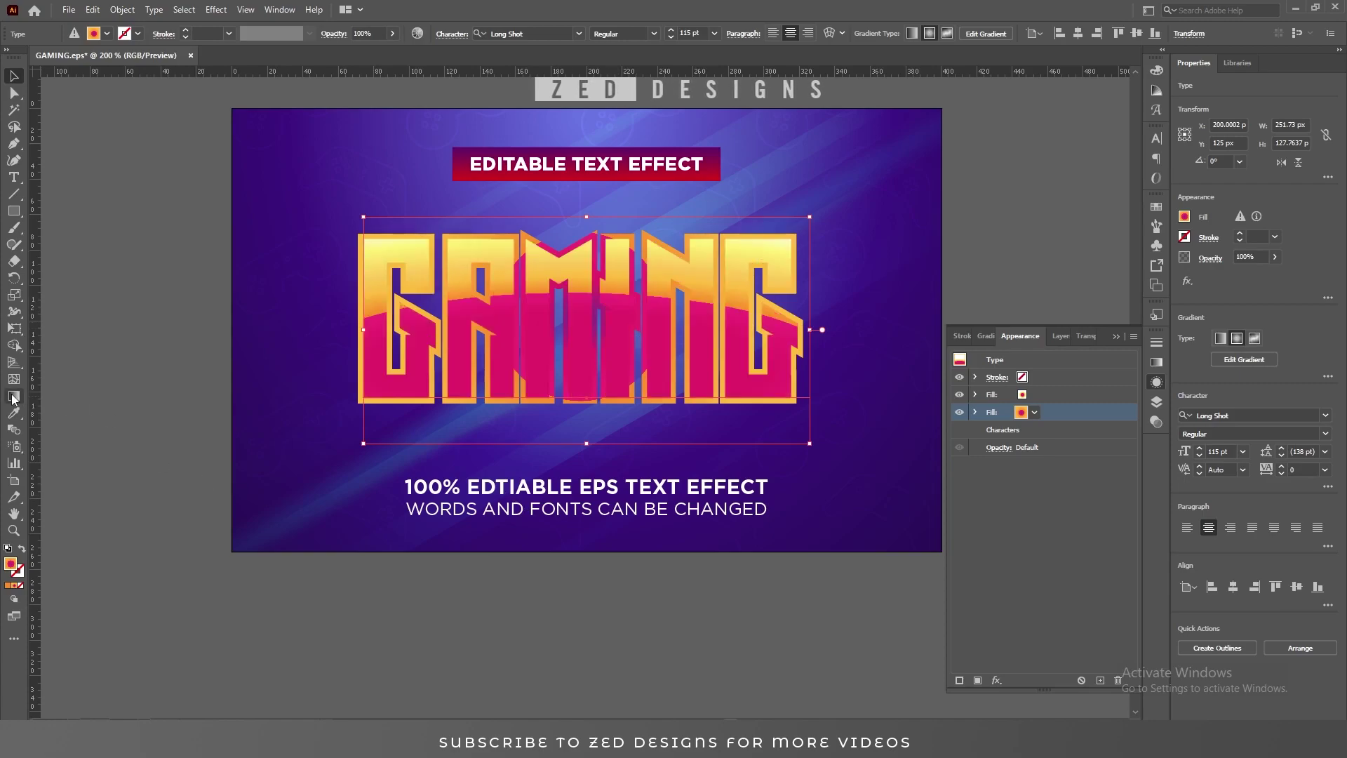
{"action": "left_click", "coordinate": [14, 398]}
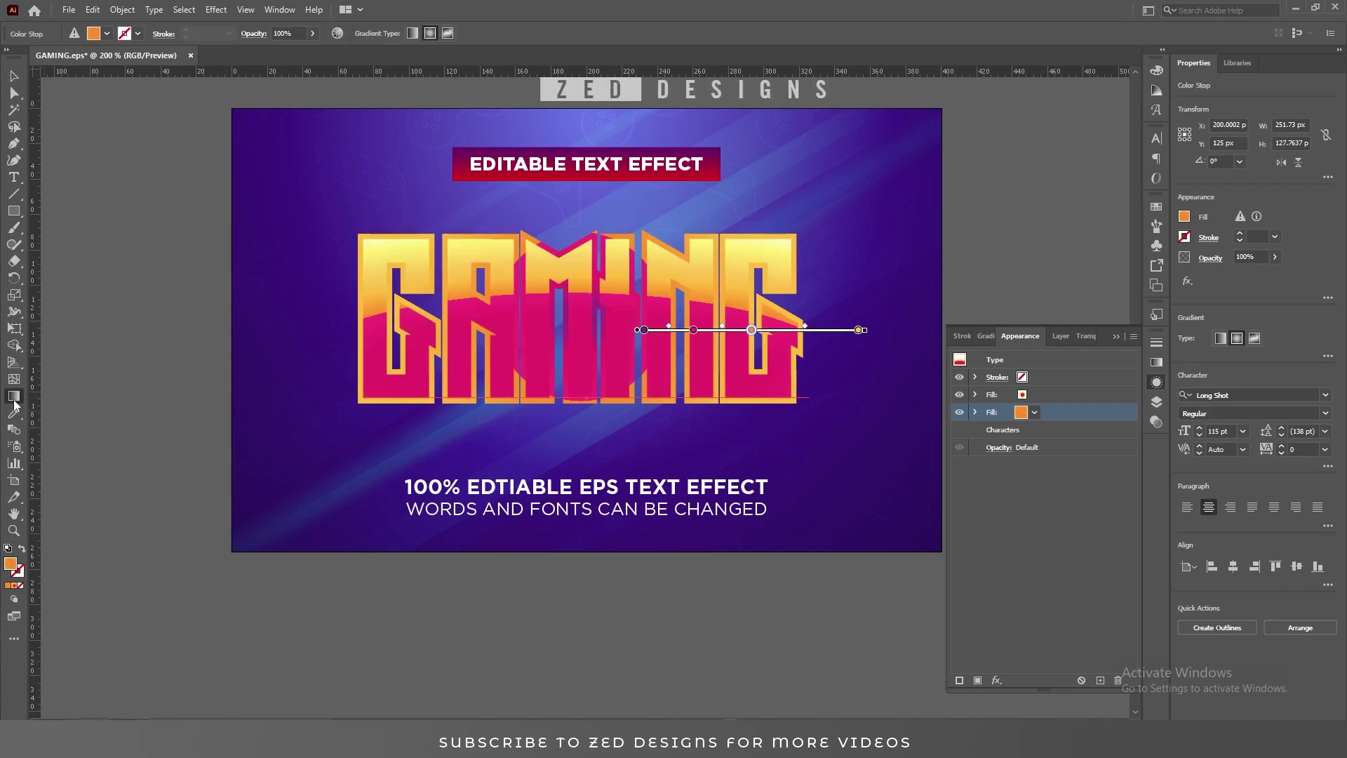
{"action": "key", "text": "v"}
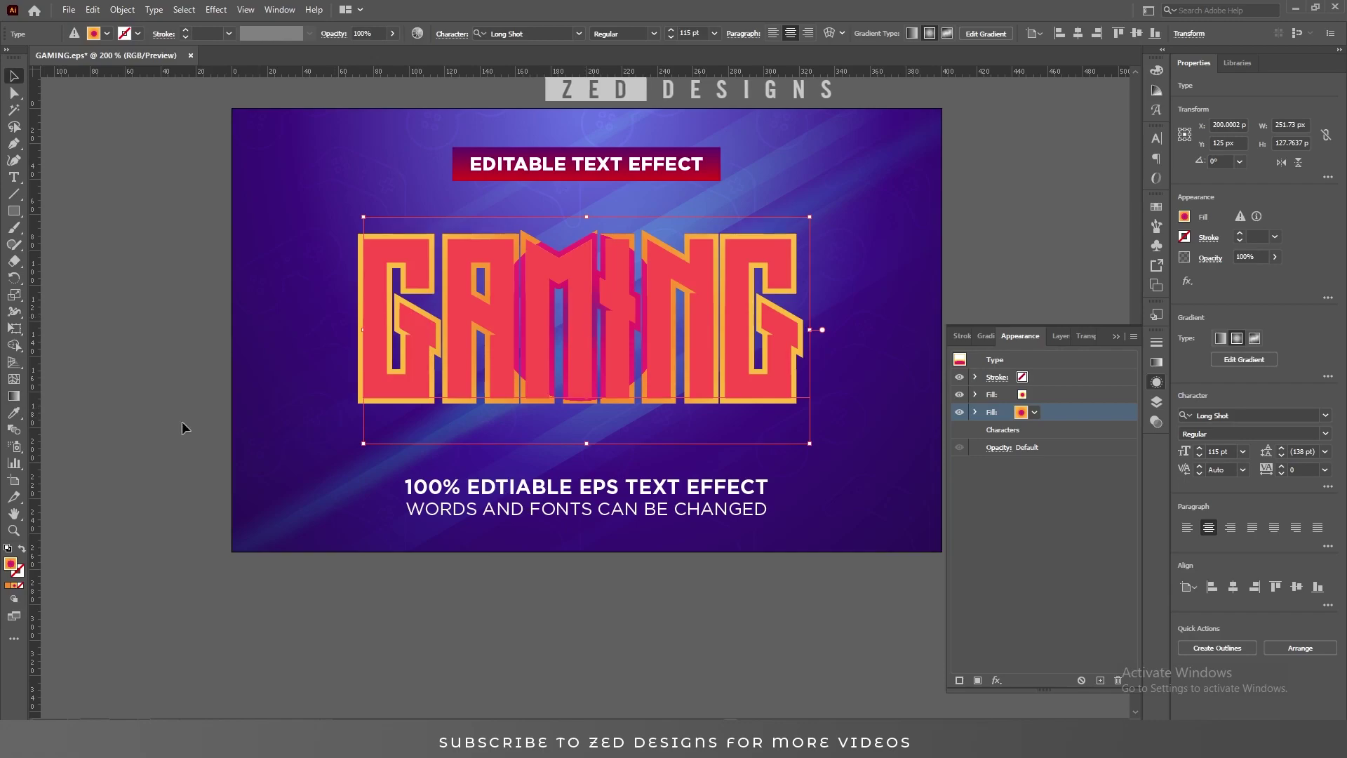
Step: Zoom out and select the gradient's end colour stop on the canvas
{"action": "left_click", "coordinate": [14, 397]}
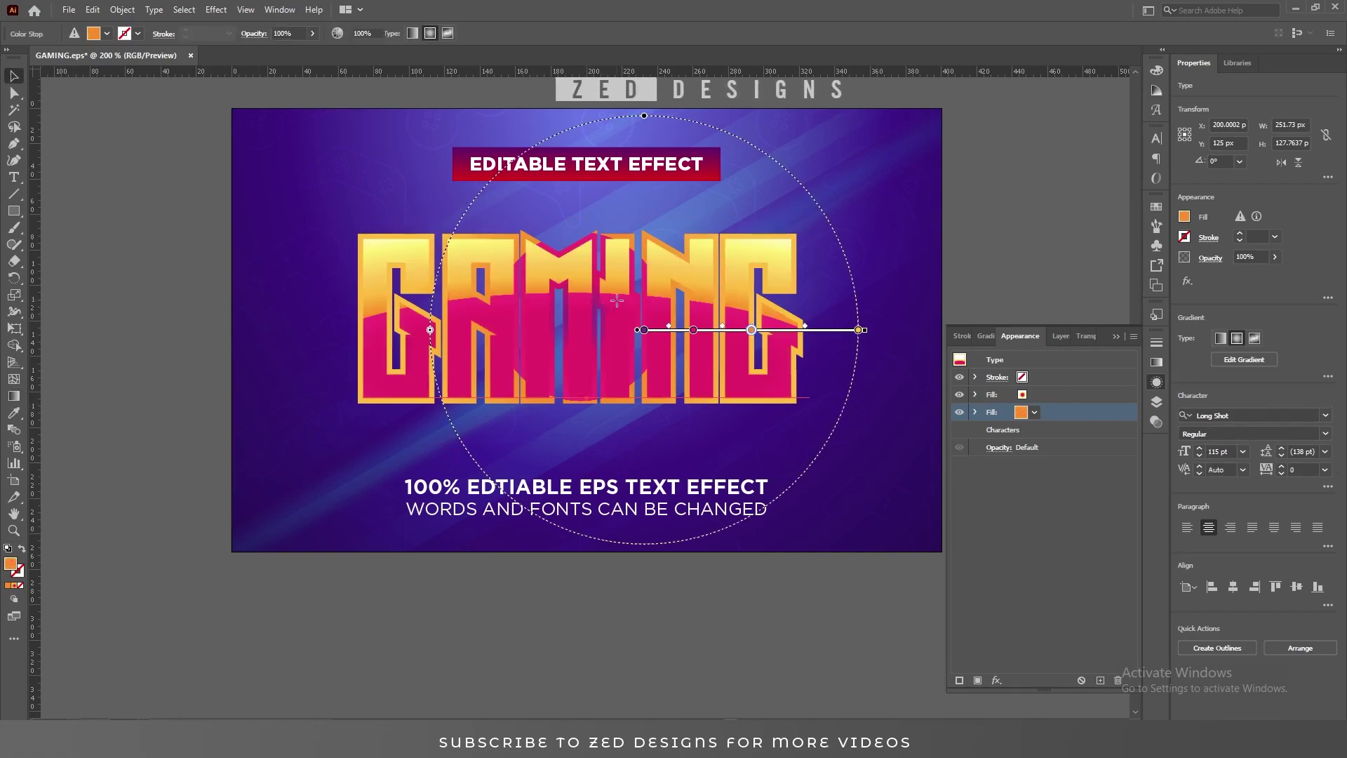
{"action": "key", "text": "v"}
{"action": "key", "text": "g"}
{"action": "key", "text": "v"}
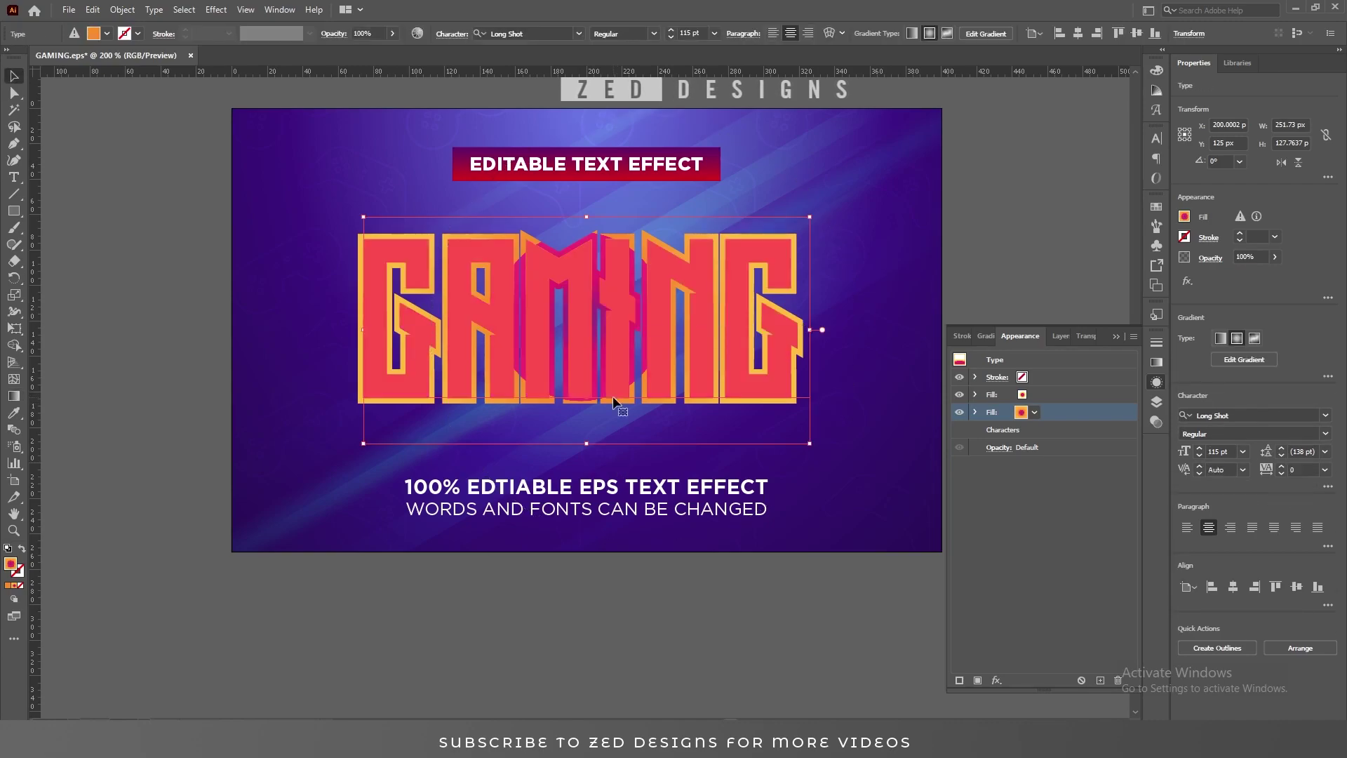
{"action": "key", "text": "g"}
{"action": "key", "text": "v"}
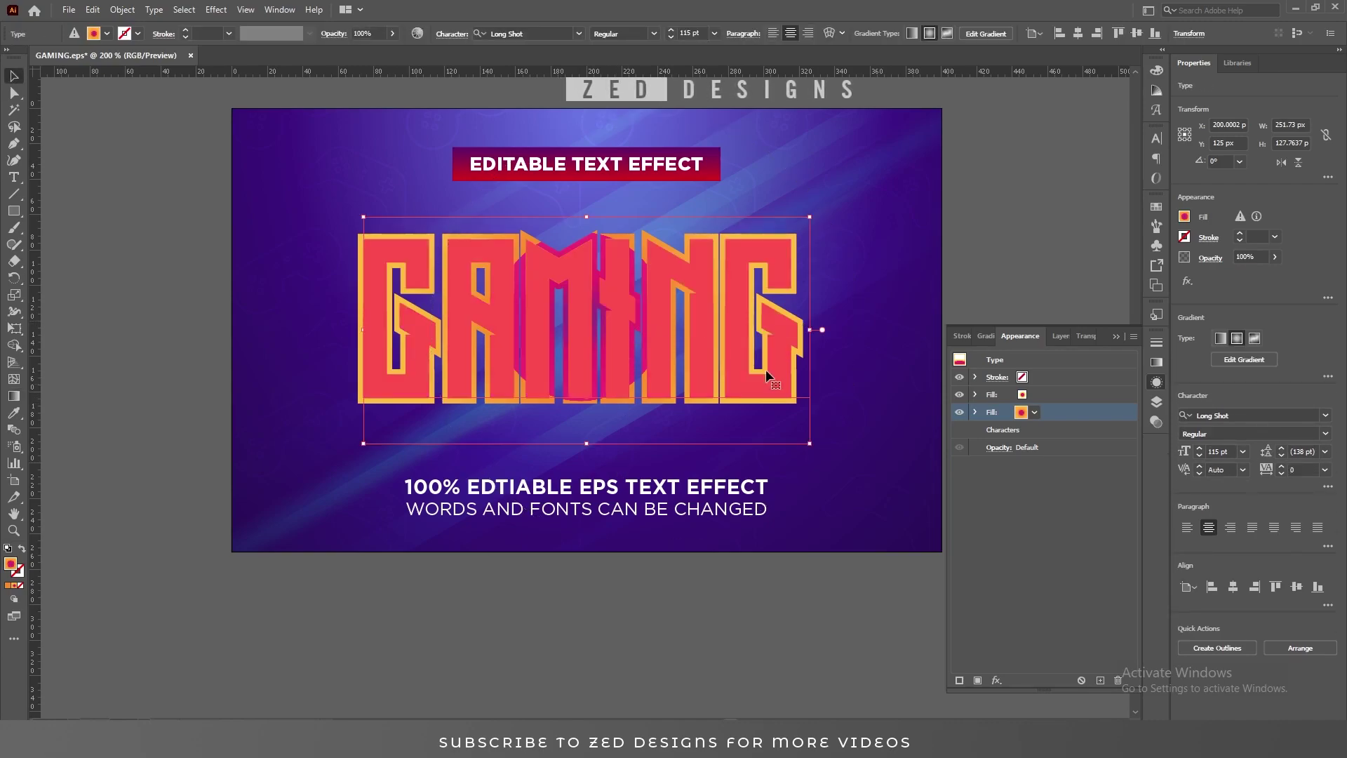
{"action": "key", "text": "ctrl+z"}
{"action": "key", "text": "ctrl+minus"}
{"action": "scroll", "coordinate": [573, 392], "scroll_direction": "up", "scroll_amount": 1}
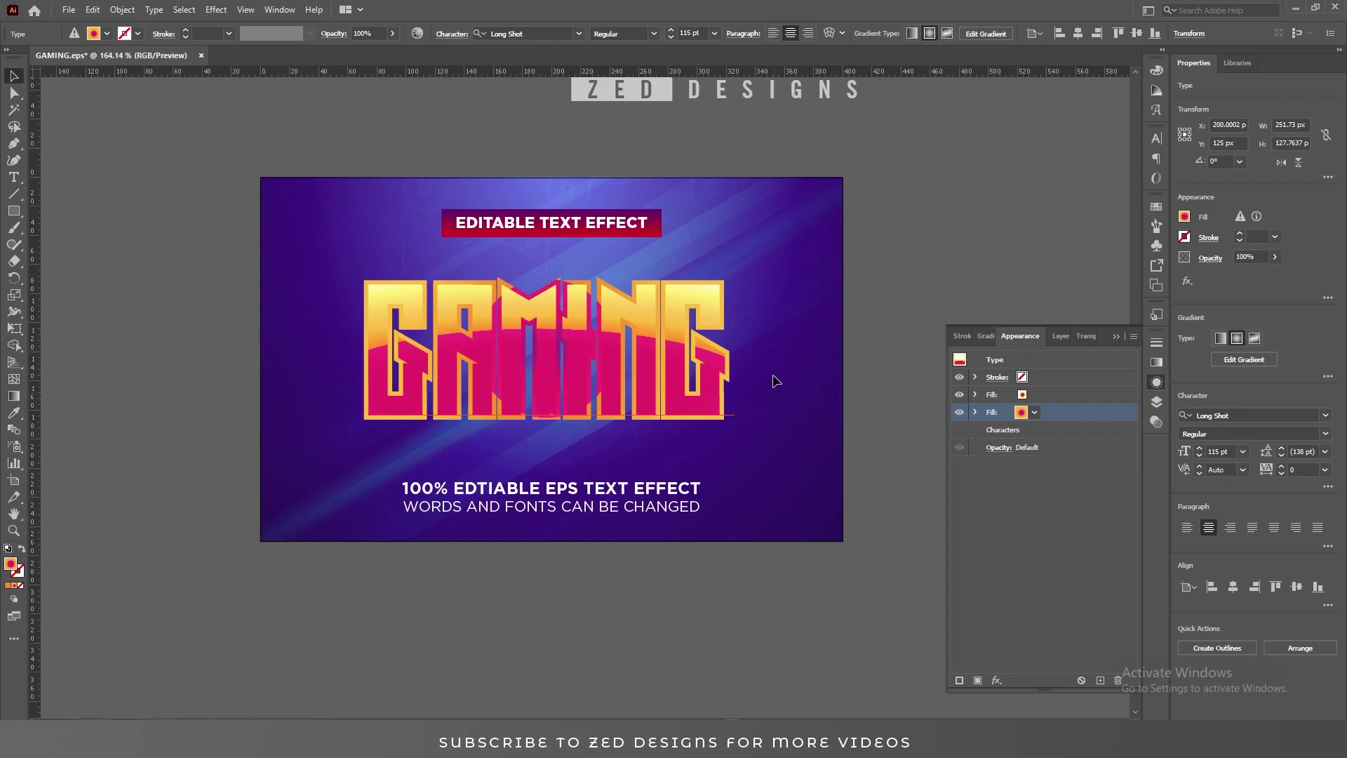
{"action": "key", "text": "g"}
{"action": "left_click", "coordinate": [776, 358]}
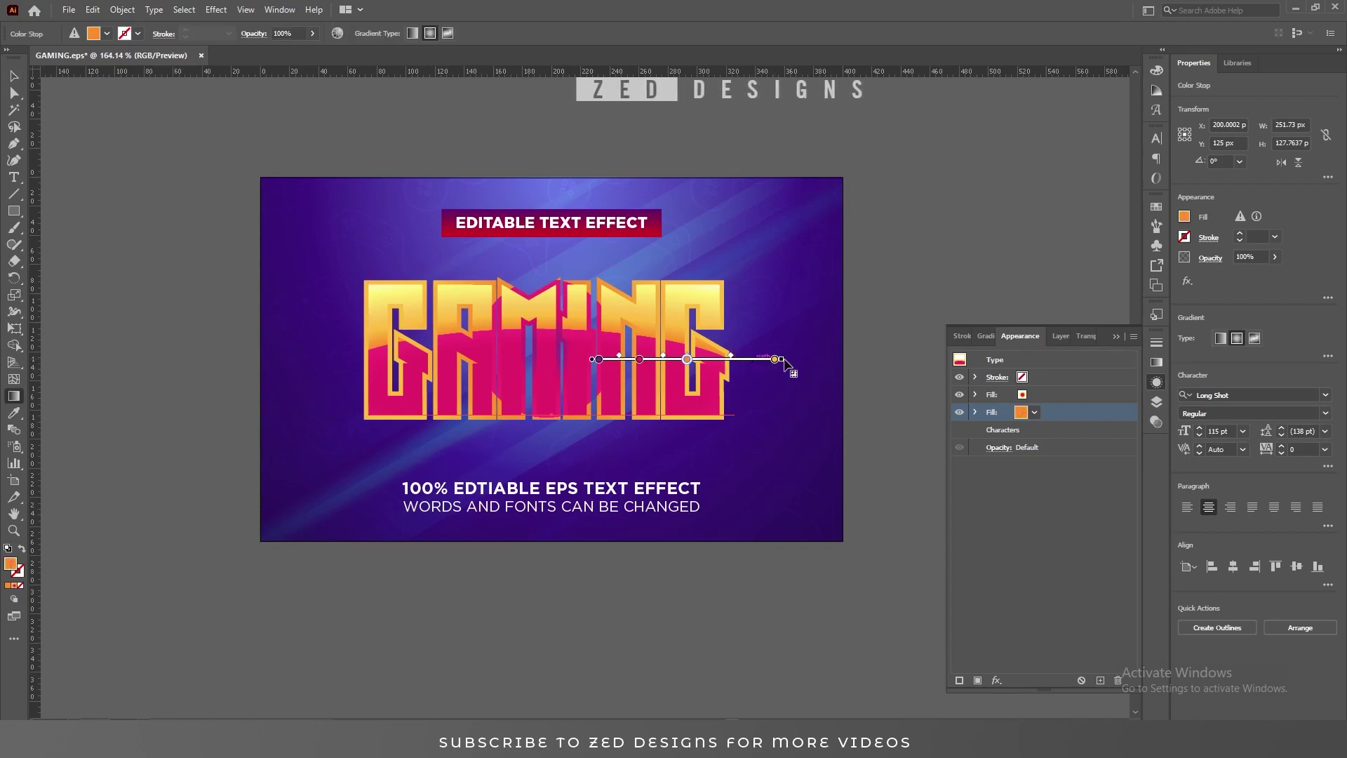
Step: Stretch the radial gradient across the text to the right and move it lower
{"action": "left_click_drag", "start_coordinate": [787, 359], "coordinate": [887, 358]}
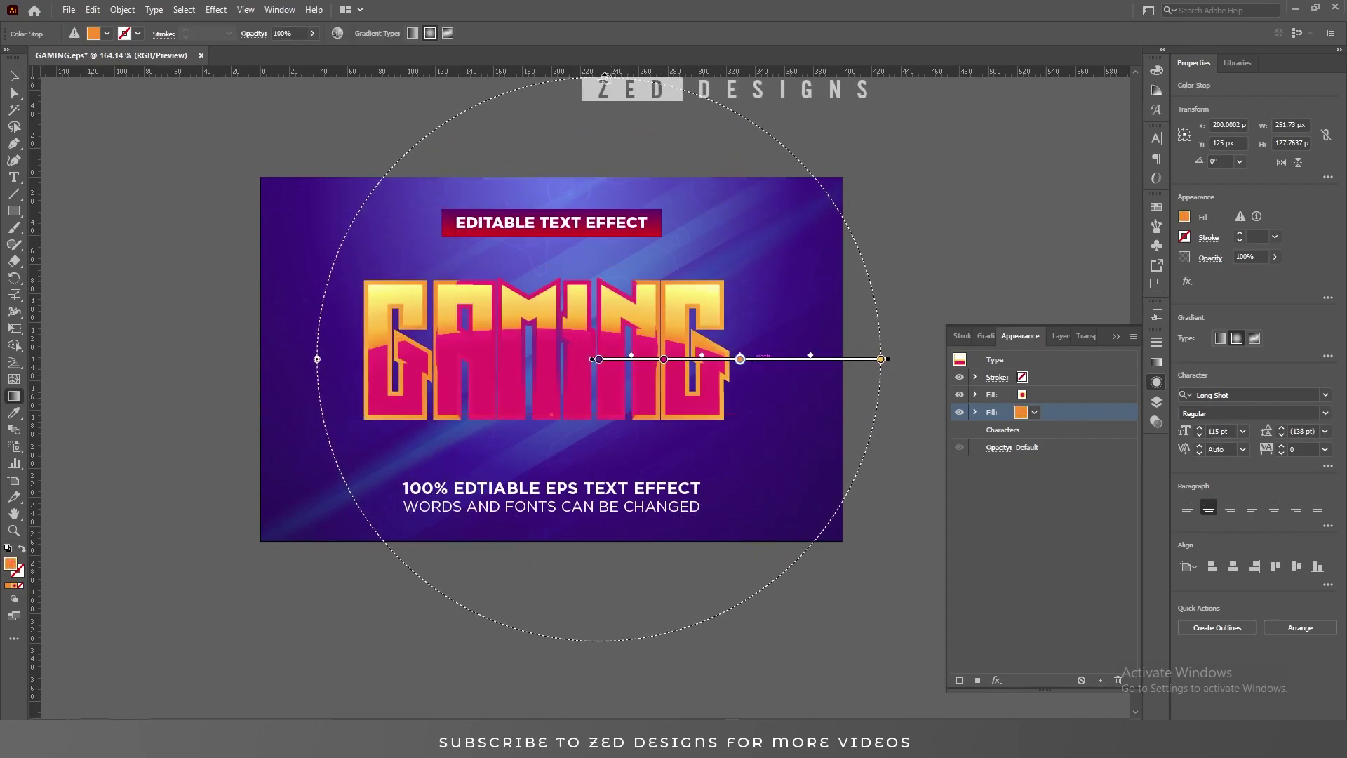
{"action": "key", "text": "ctrl+minus"}
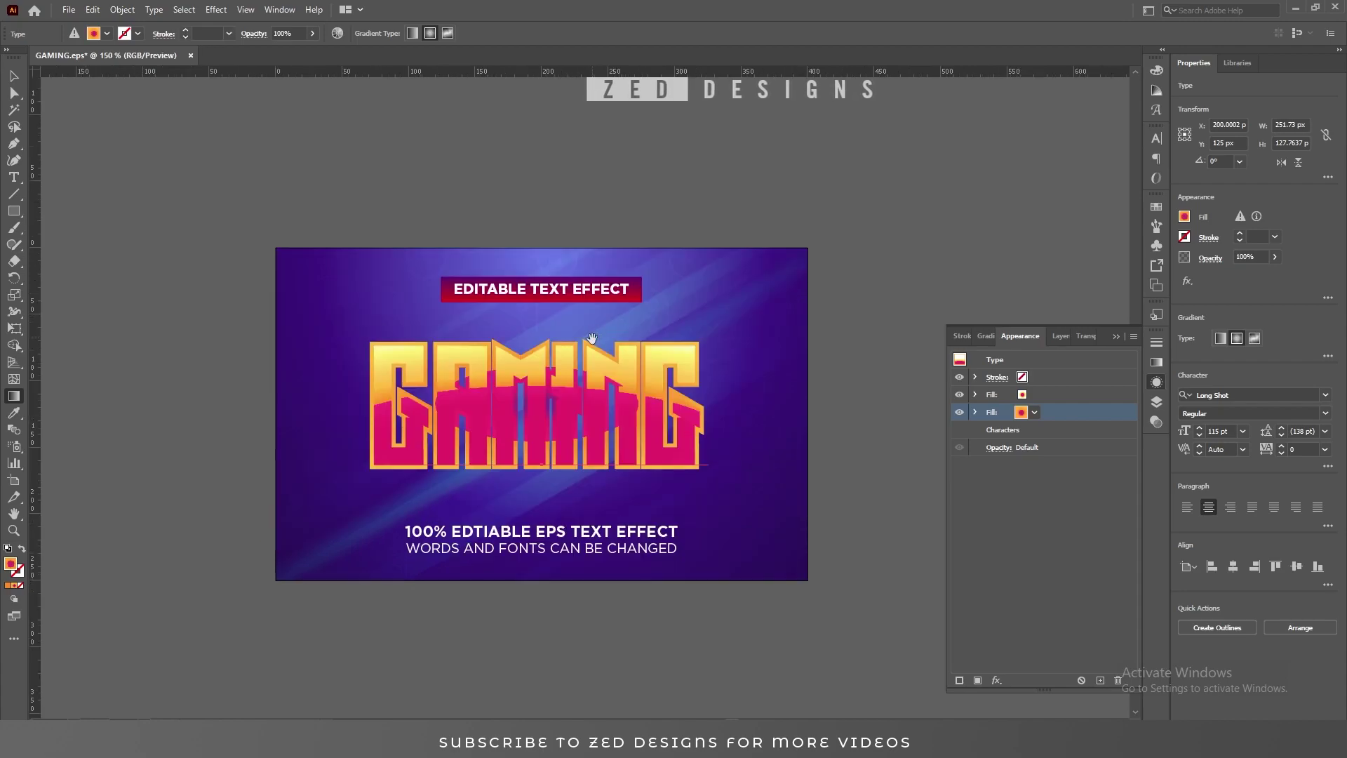
{"action": "left_click", "coordinate": [858, 336]}
{"action": "left_click_drag", "start_coordinate": [863, 334], "coordinate": [978, 334]}
{"action": "left_click_drag", "start_coordinate": [856, 334], "coordinate": [863, 400]}
Step: Widen the gradient ellipse further, make it taller, and shift it slightly left
{"action": "left_click_drag", "start_coordinate": [587, 339], "coordinate": [604, 348]}
{"action": "scroll", "coordinate": [605, 347], "scroll_direction": "up", "scroll_amount": 2}
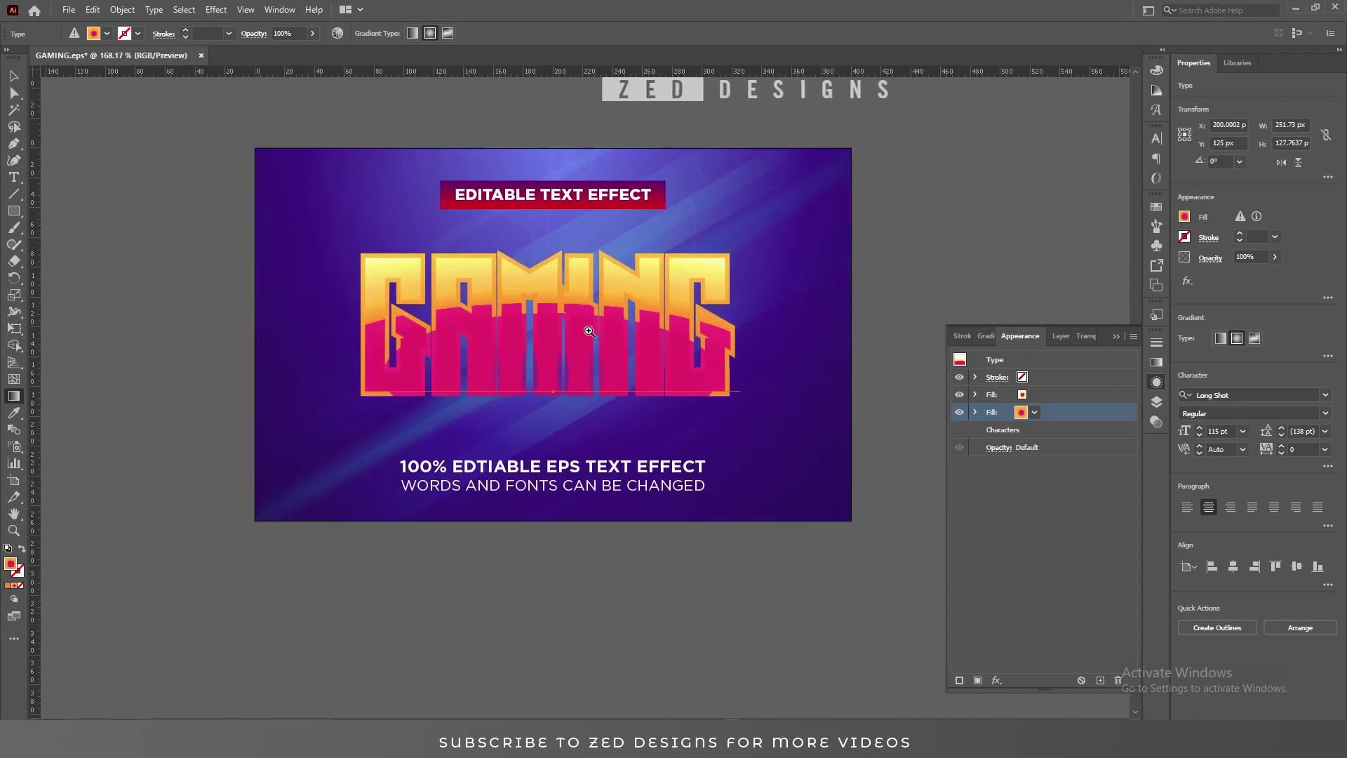
{"action": "scroll", "coordinate": [548, 335], "scroll_direction": "down", "scroll_amount": 5}
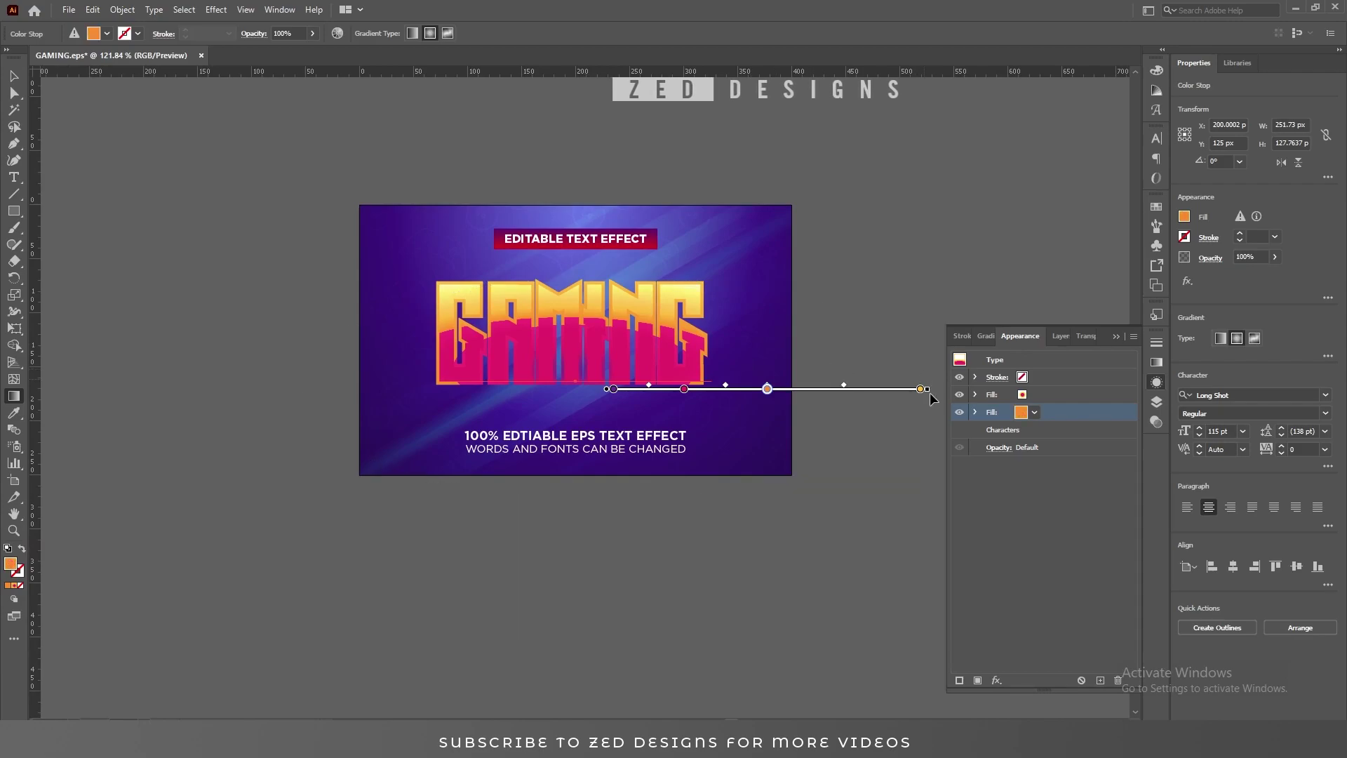
{"action": "left_click_drag", "start_coordinate": [921, 389], "coordinate": [1003, 391]}
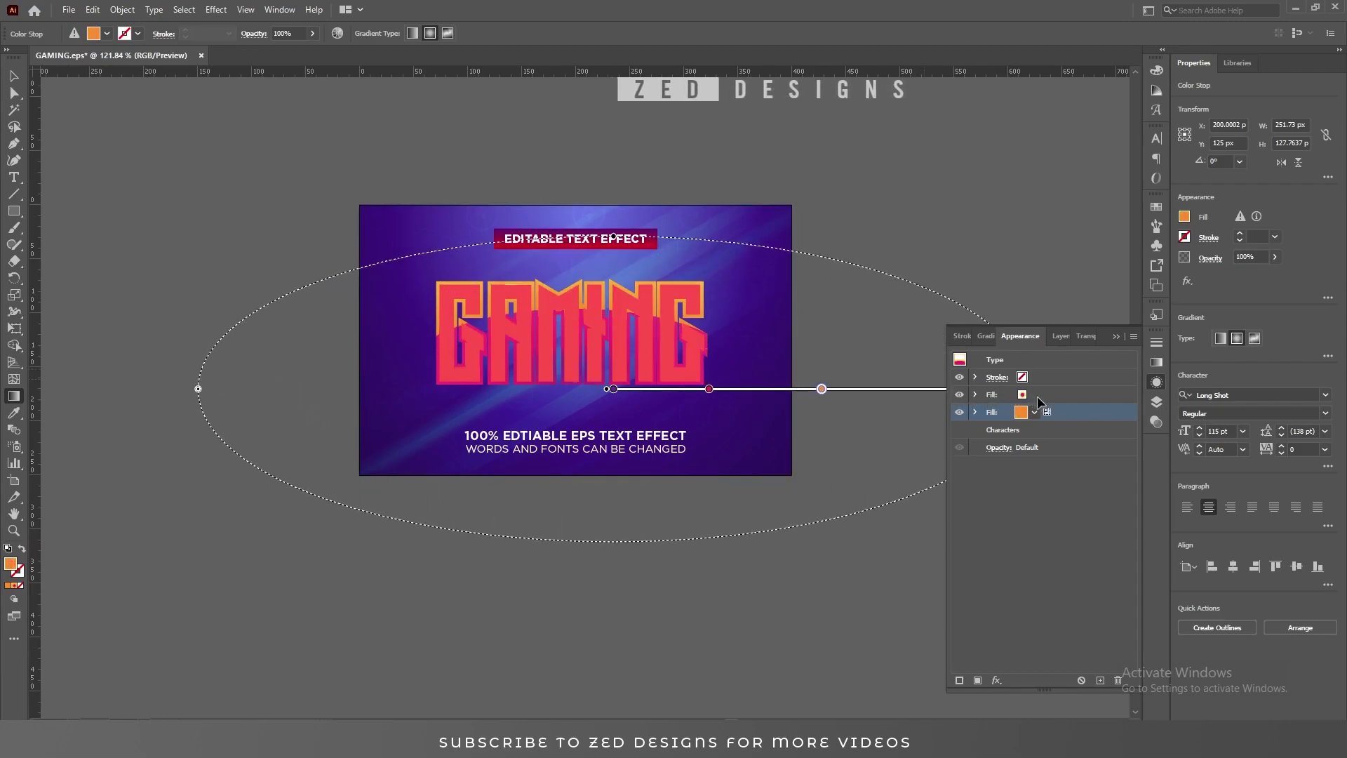
{"action": "scroll", "coordinate": [547, 377], "scroll_direction": "up", "scroll_amount": 2}
{"action": "scroll", "coordinate": [548, 378], "scroll_direction": "up", "scroll_amount": 4}
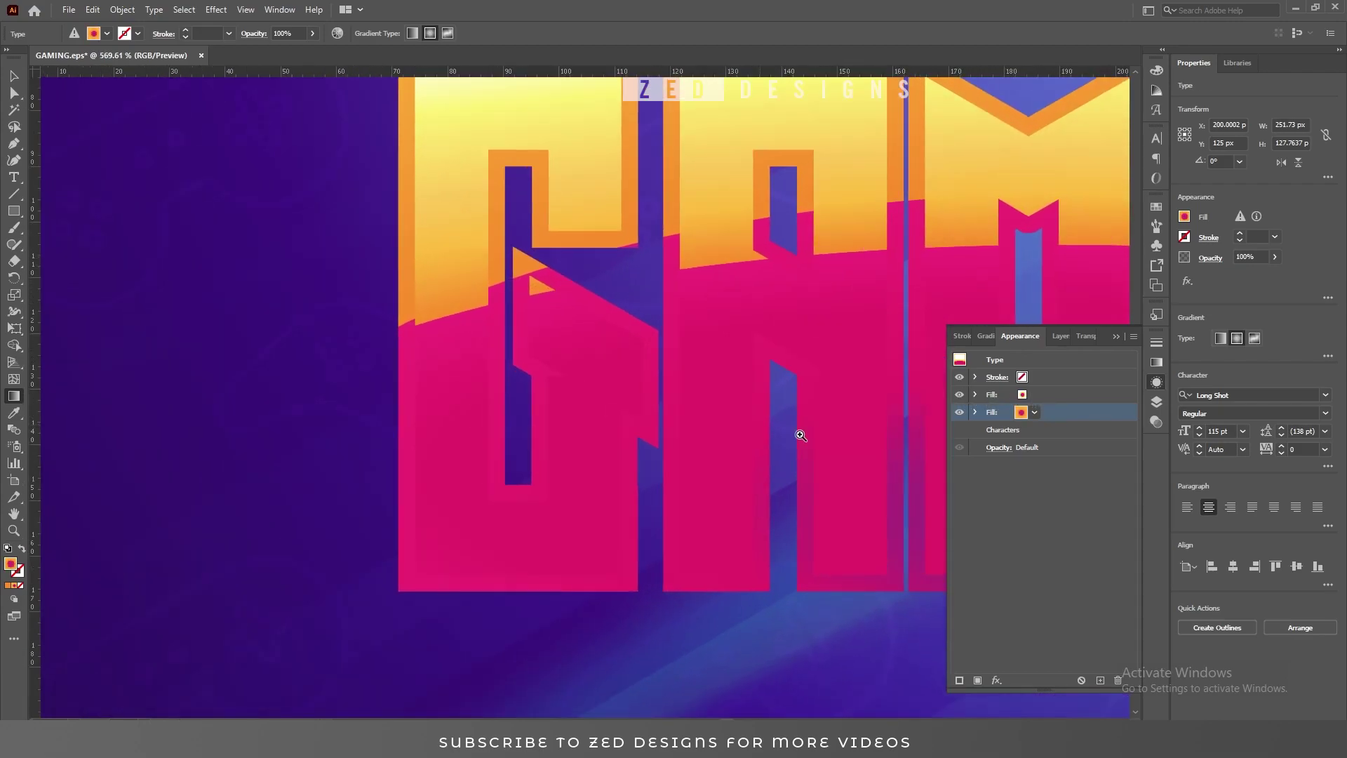
{"action": "scroll", "coordinate": [564, 330], "scroll_direction": "down", "scroll_amount": 5}
{"action": "left_click_drag", "start_coordinate": [644, 543], "coordinate": [469, 291]}
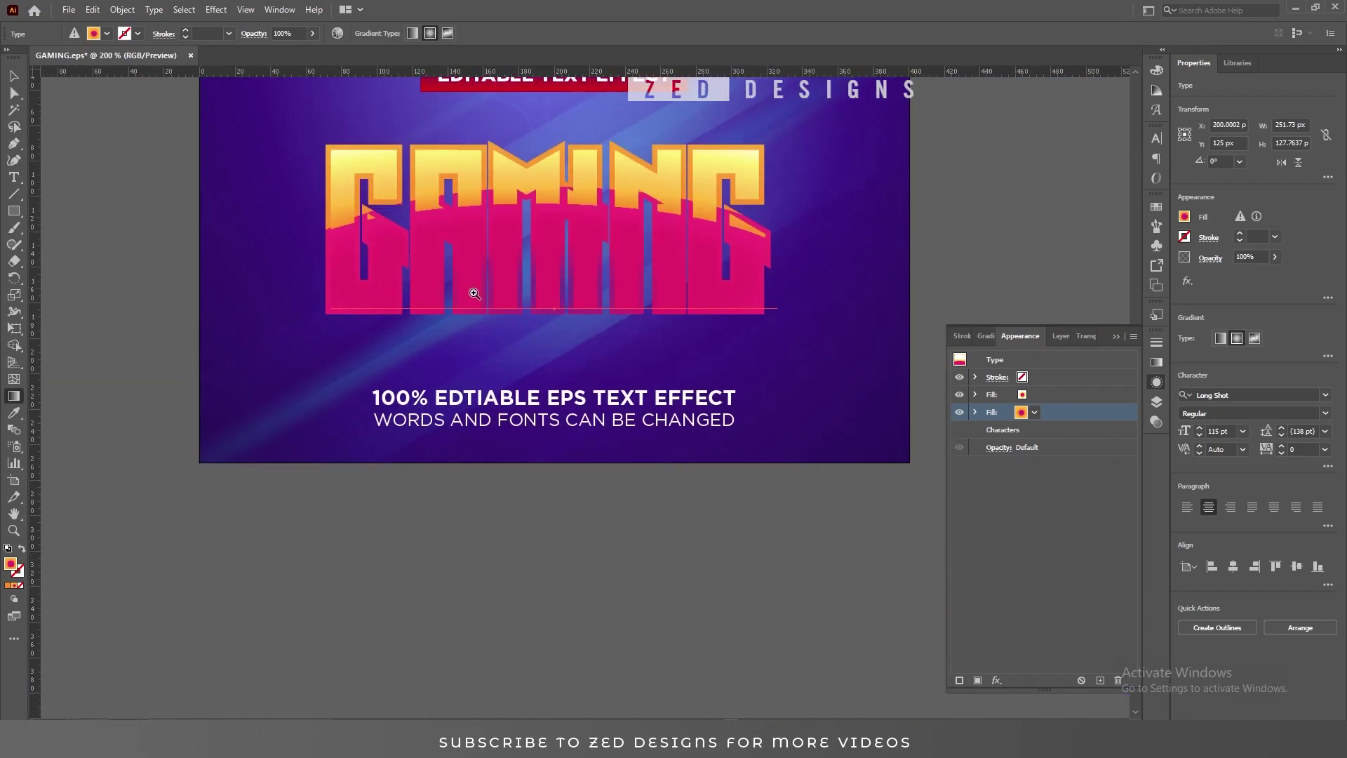
{"action": "scroll", "coordinate": [653, 393], "scroll_direction": "down", "scroll_amount": 1}
{"action": "left_click_drag", "start_coordinate": [652, 392], "coordinate": [604, 372]}
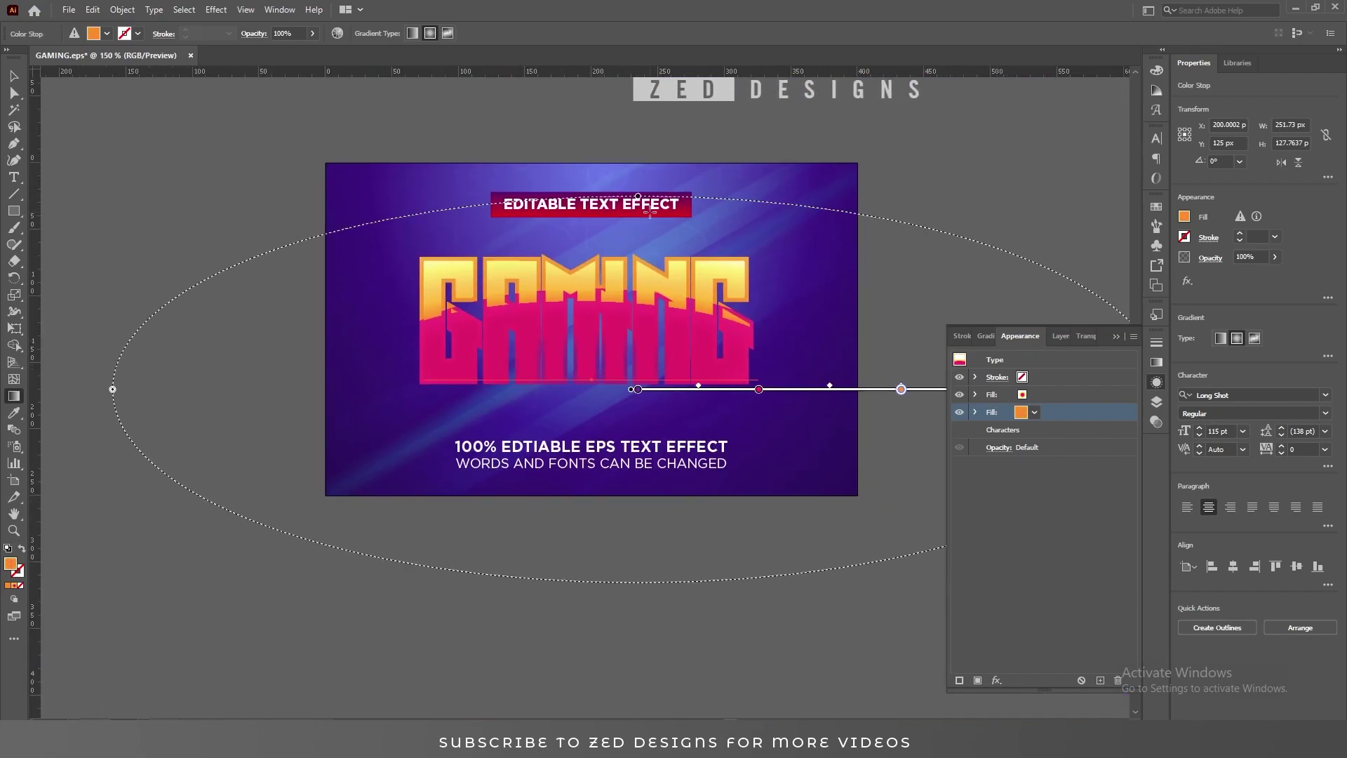
{"action": "left_click_drag", "start_coordinate": [637, 196], "coordinate": [637, 237]}
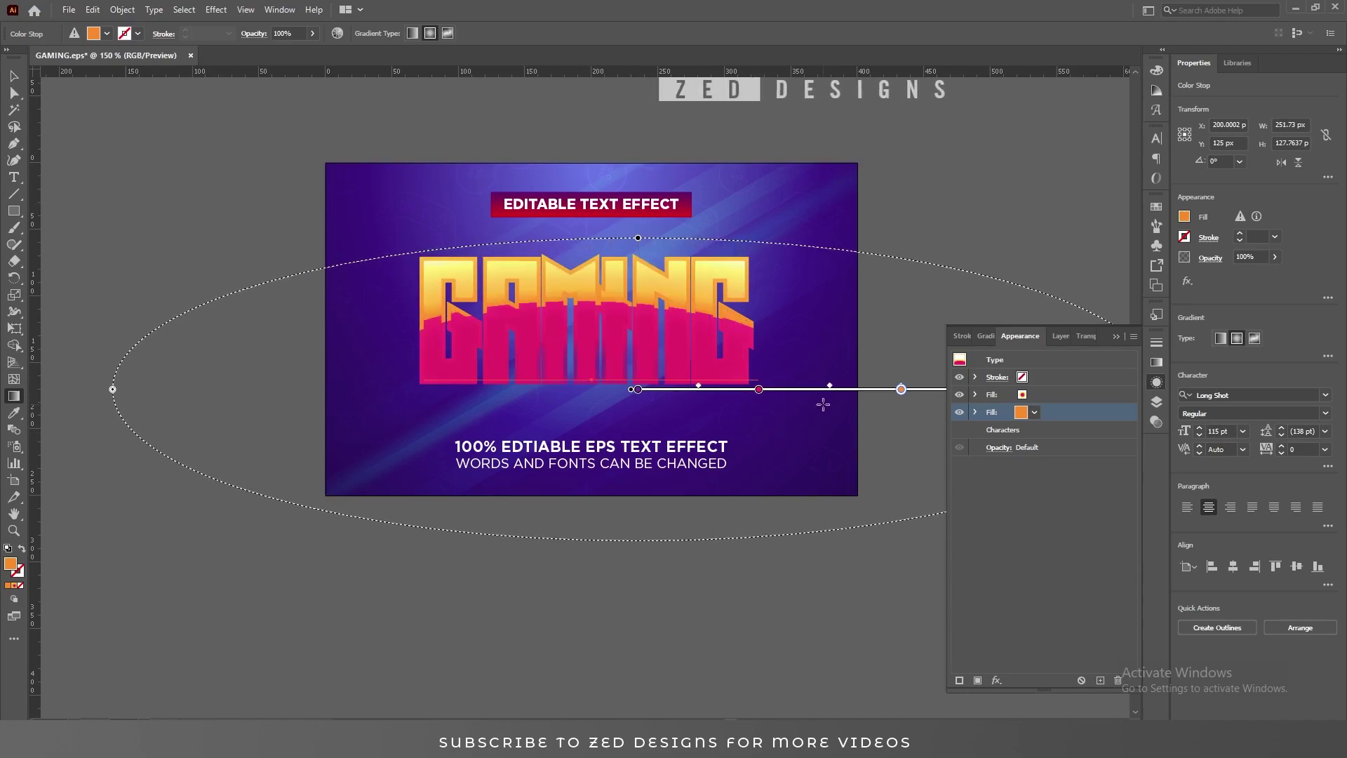
{"action": "left_click_drag", "start_coordinate": [870, 390], "coordinate": [855, 392]}
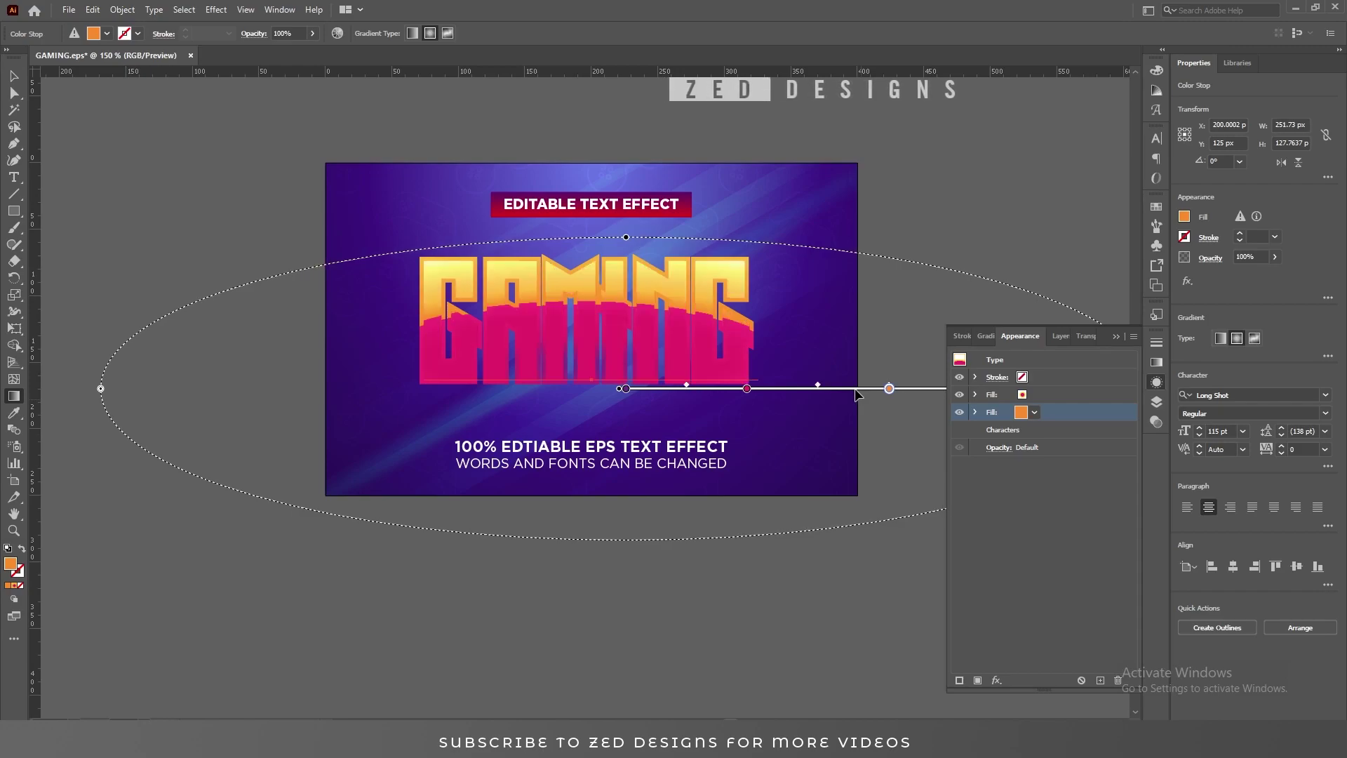
Step: Review the reshaped gradient on the whole artboard, then select the Stroke row's weight field
{"action": "key", "text": "v"}
{"action": "scroll", "coordinate": [608, 359], "scroll_direction": "up", "scroll_amount": 5}
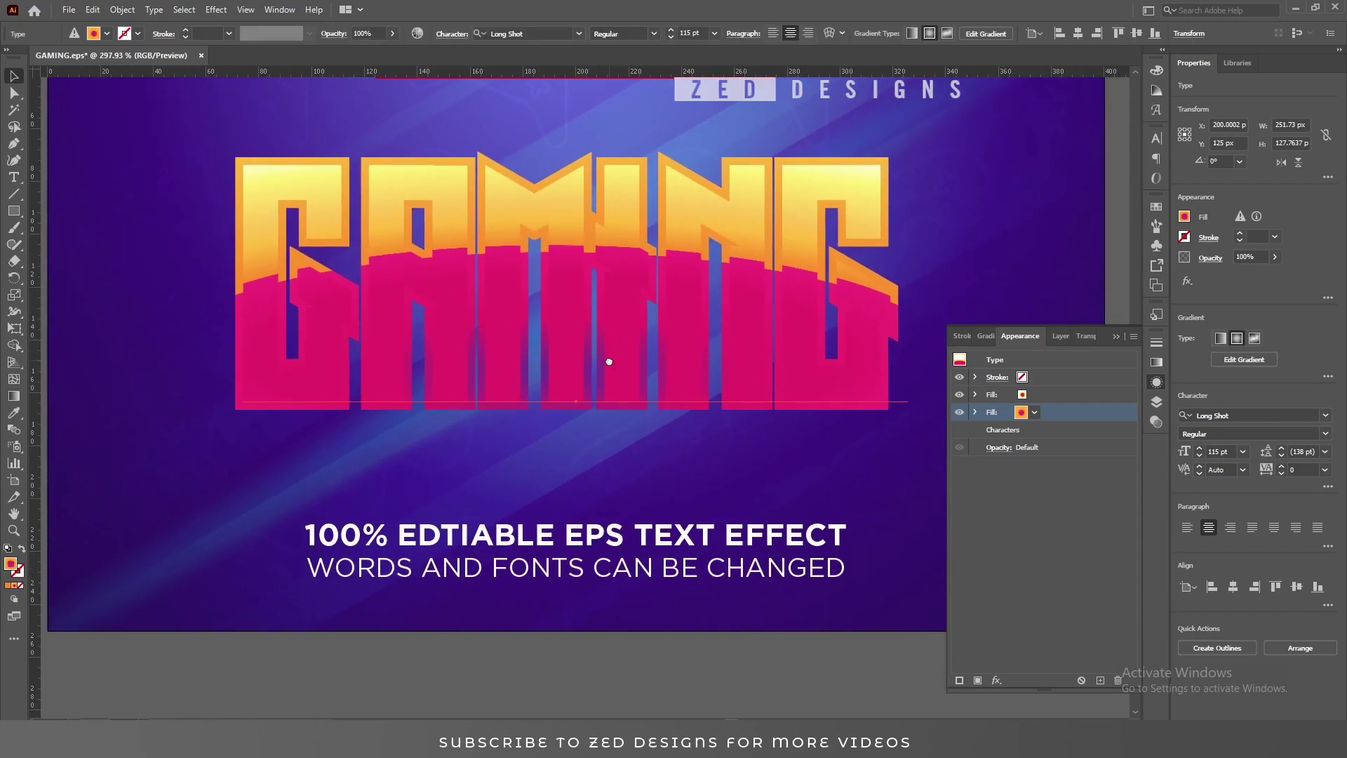
{"action": "key", "text": "ctrl+1"}
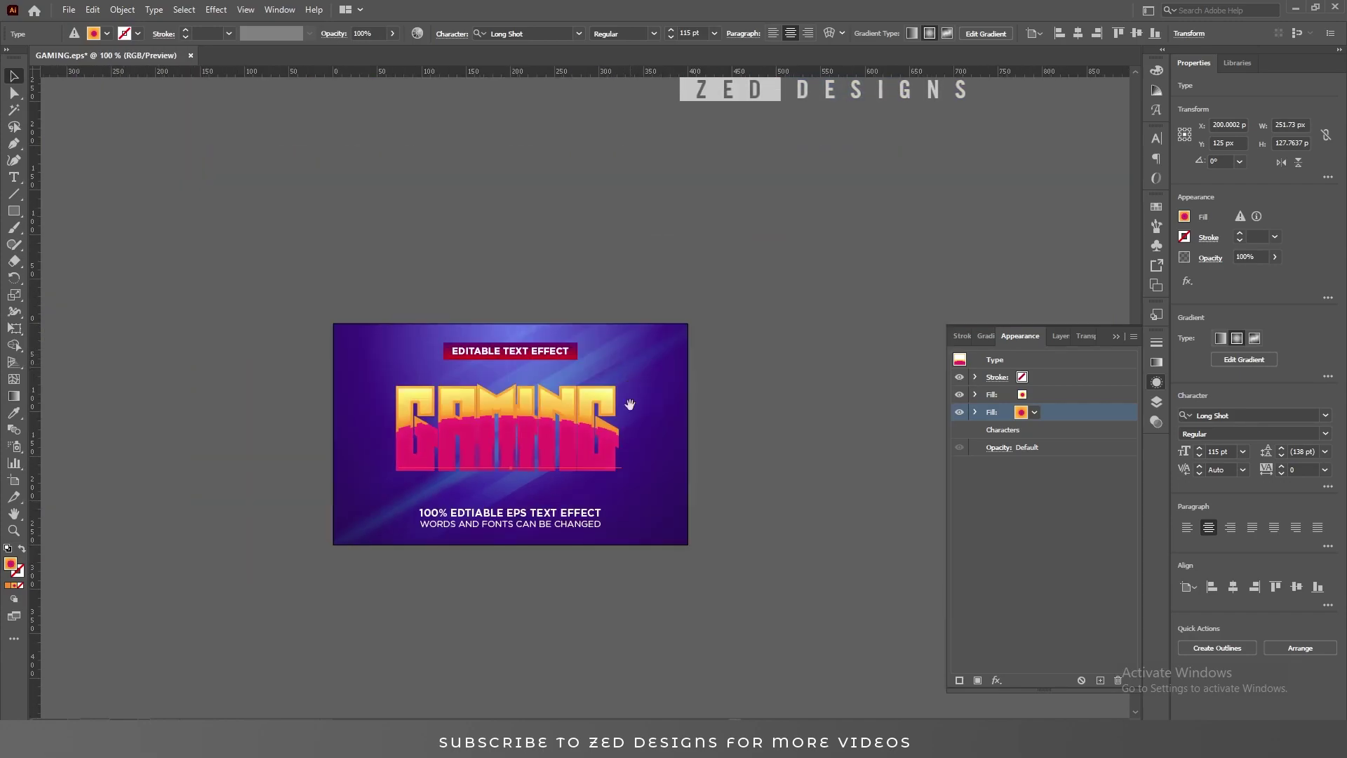
{"action": "scroll", "coordinate": [630, 384], "scroll_direction": "up", "scroll_amount": 2}
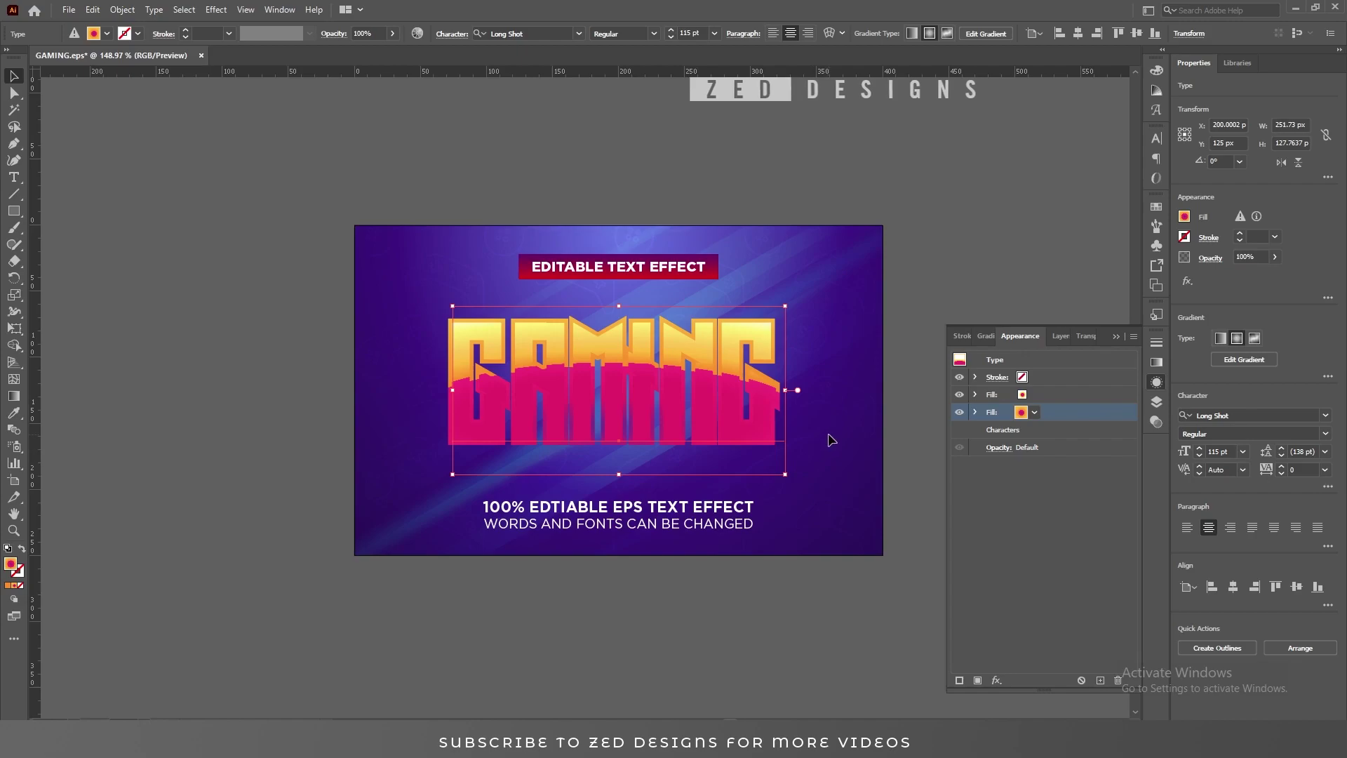
{"action": "key", "text": "g"}
{"action": "key", "text": "ctrl+1"}
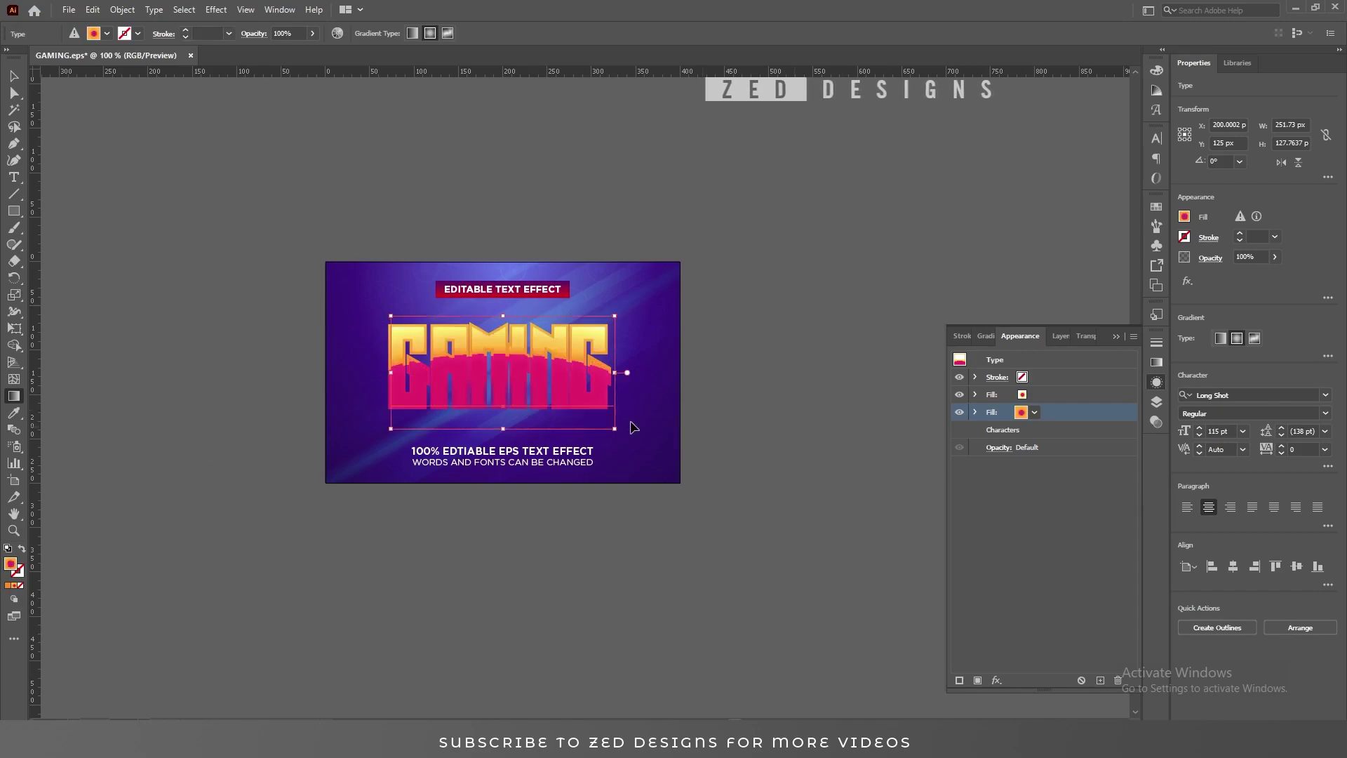
{"action": "scroll", "coordinate": [641, 436], "scroll_direction": "up", "scroll_amount": 3}
{"action": "scroll", "coordinate": [636, 459], "scroll_direction": "up", "scroll_amount": 3}
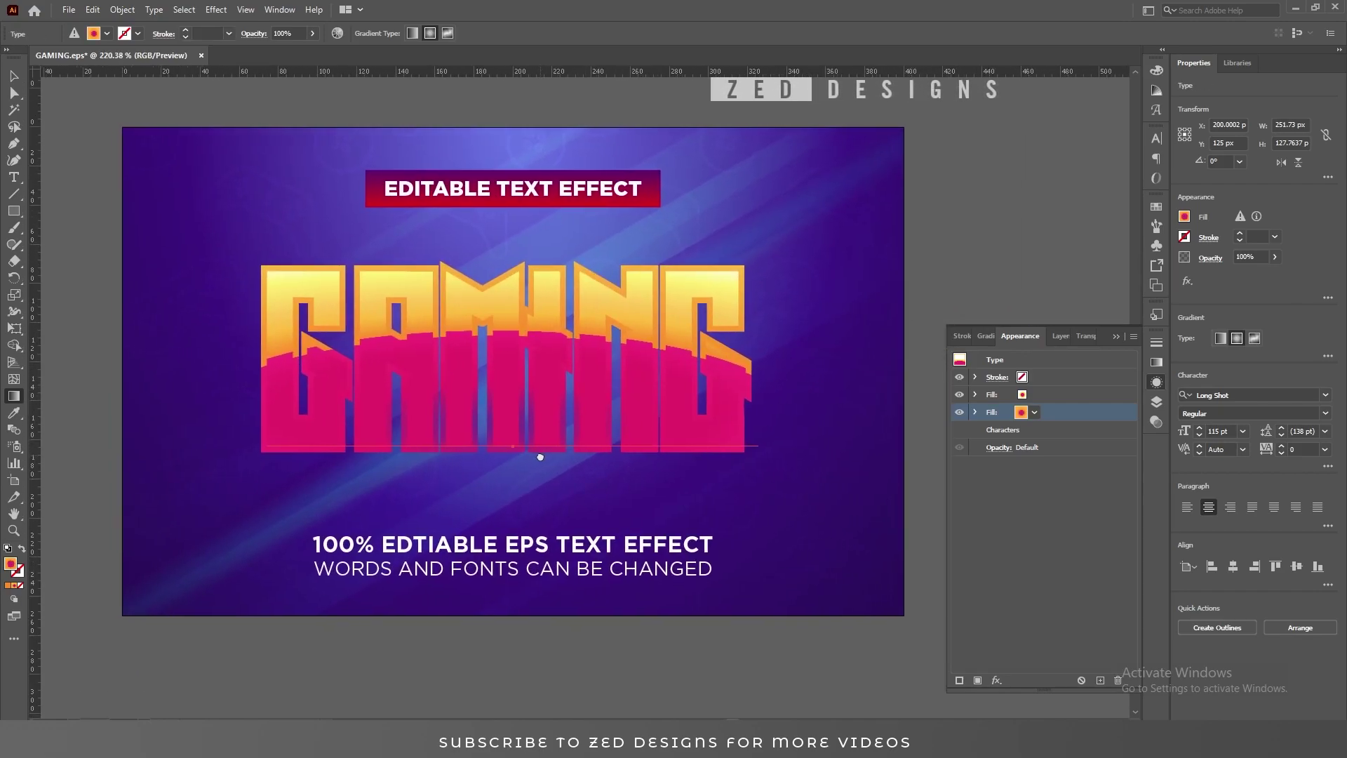
{"action": "left_click", "coordinate": [524, 464]}
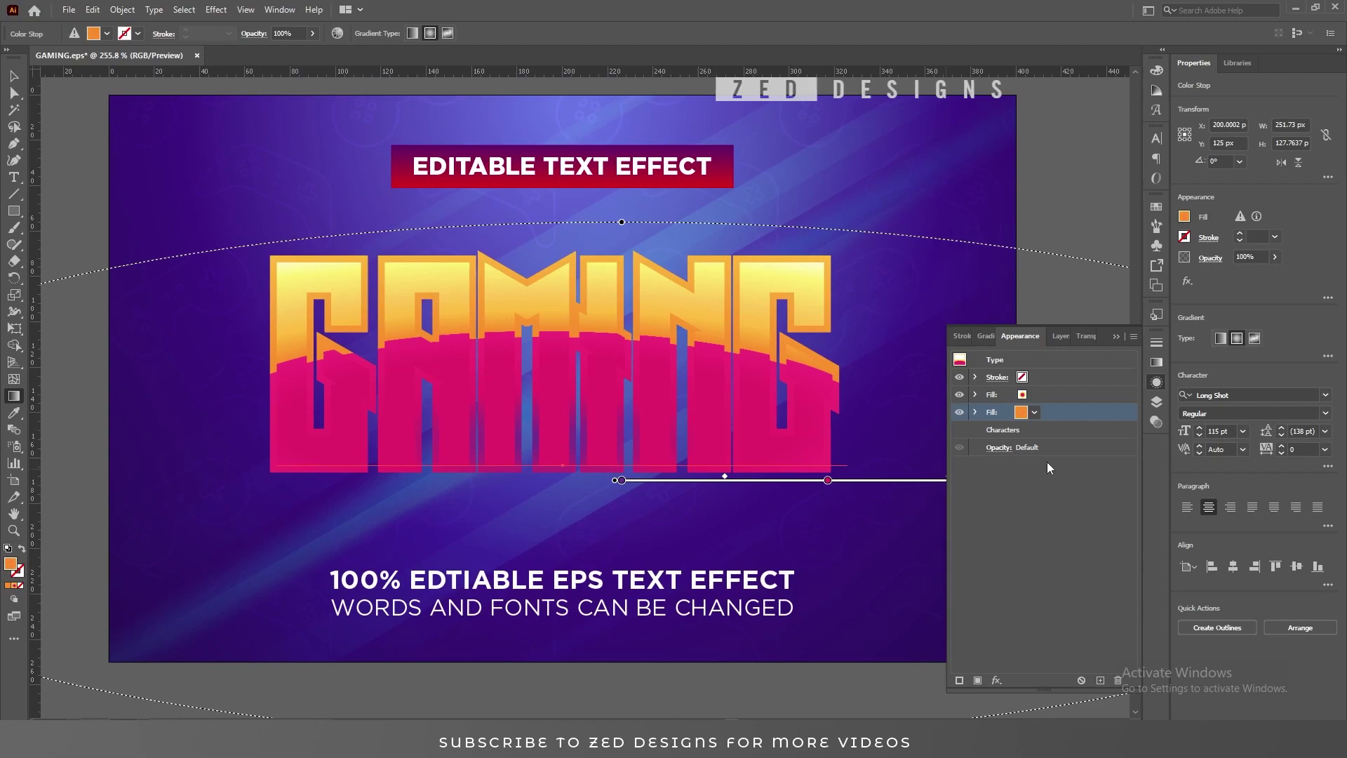
{"action": "left_click", "coordinate": [1050, 394]}
{"action": "left_click", "coordinate": [1068, 378]}
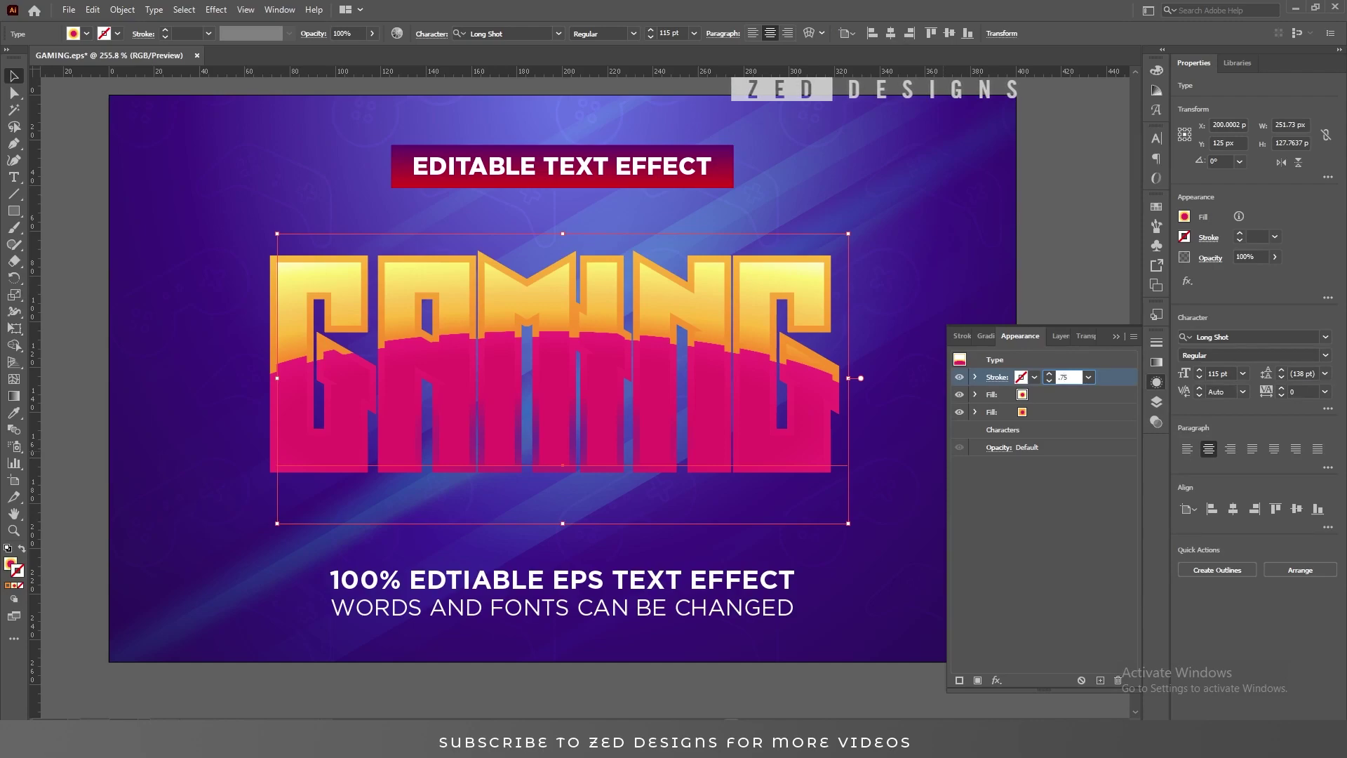
Step: Set the stroke weight to 0.75 pt and give the stroke the White, Black gradient
{"action": "type", "text": ".75"}
{"action": "key", "text": "Return"}
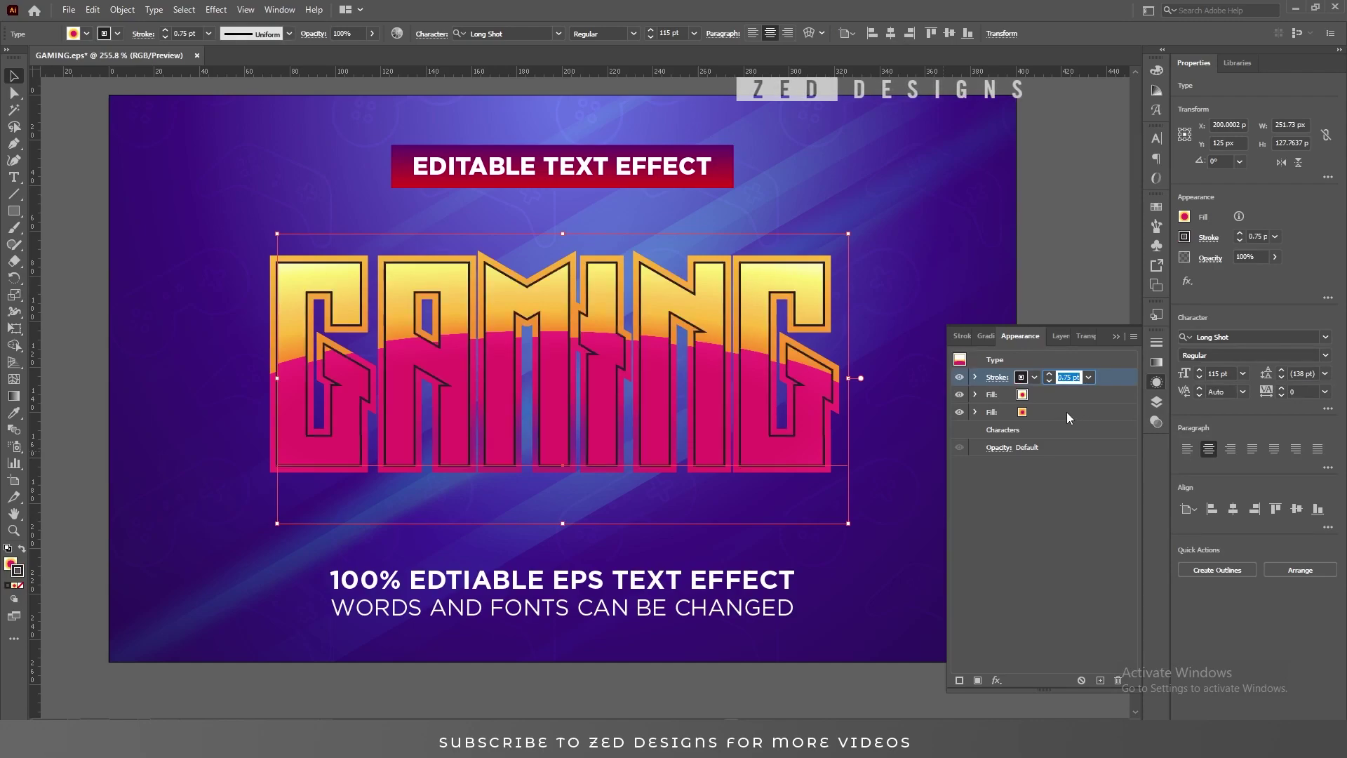
{"action": "left_click", "coordinate": [1109, 376]}
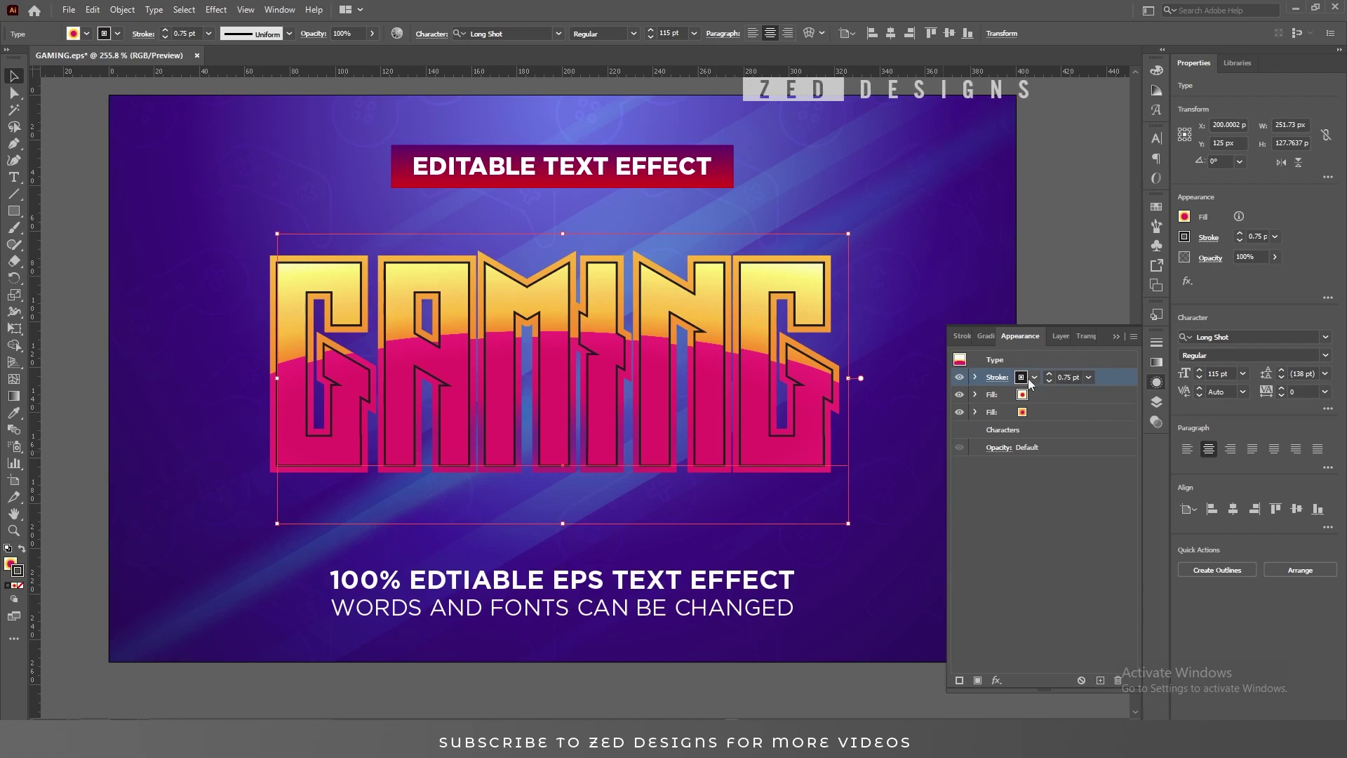
{"action": "left_click", "coordinate": [1157, 362]}
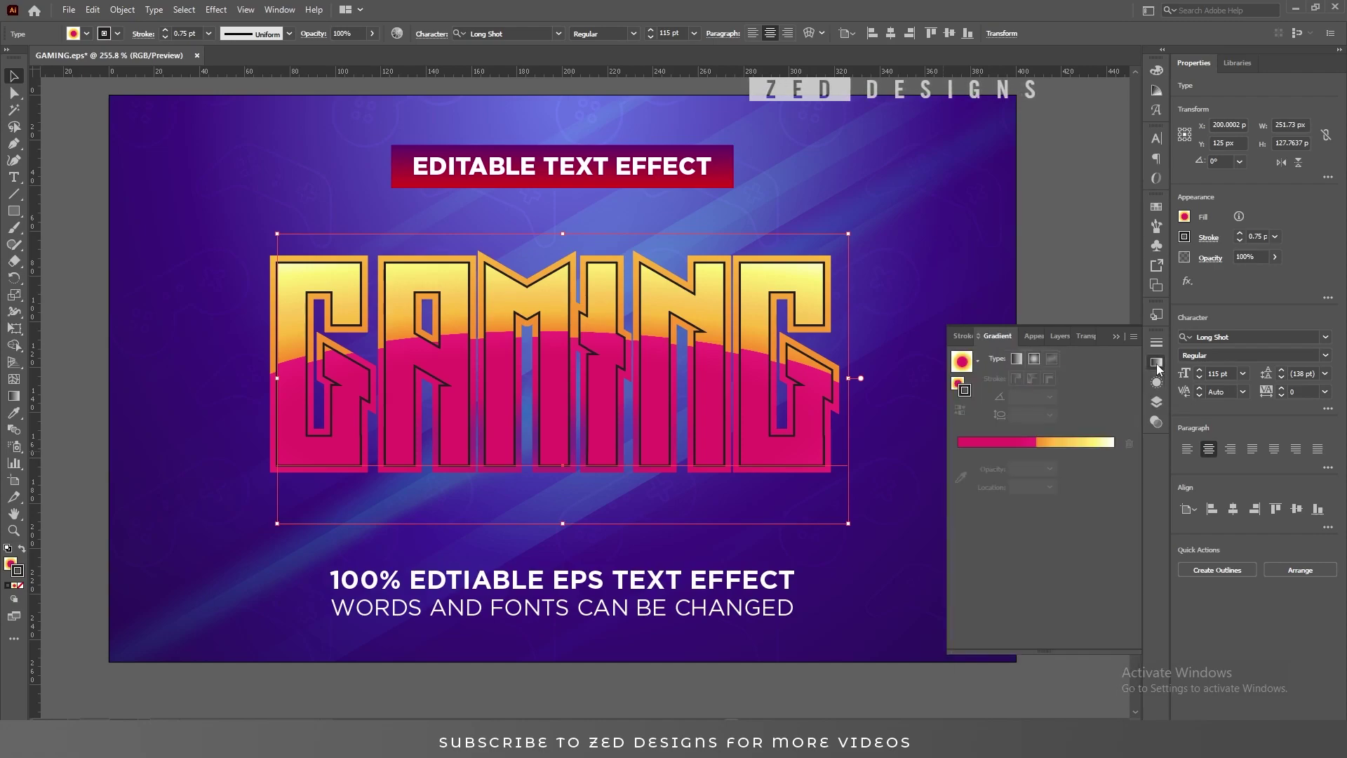
{"action": "left_click", "coordinate": [977, 360]}
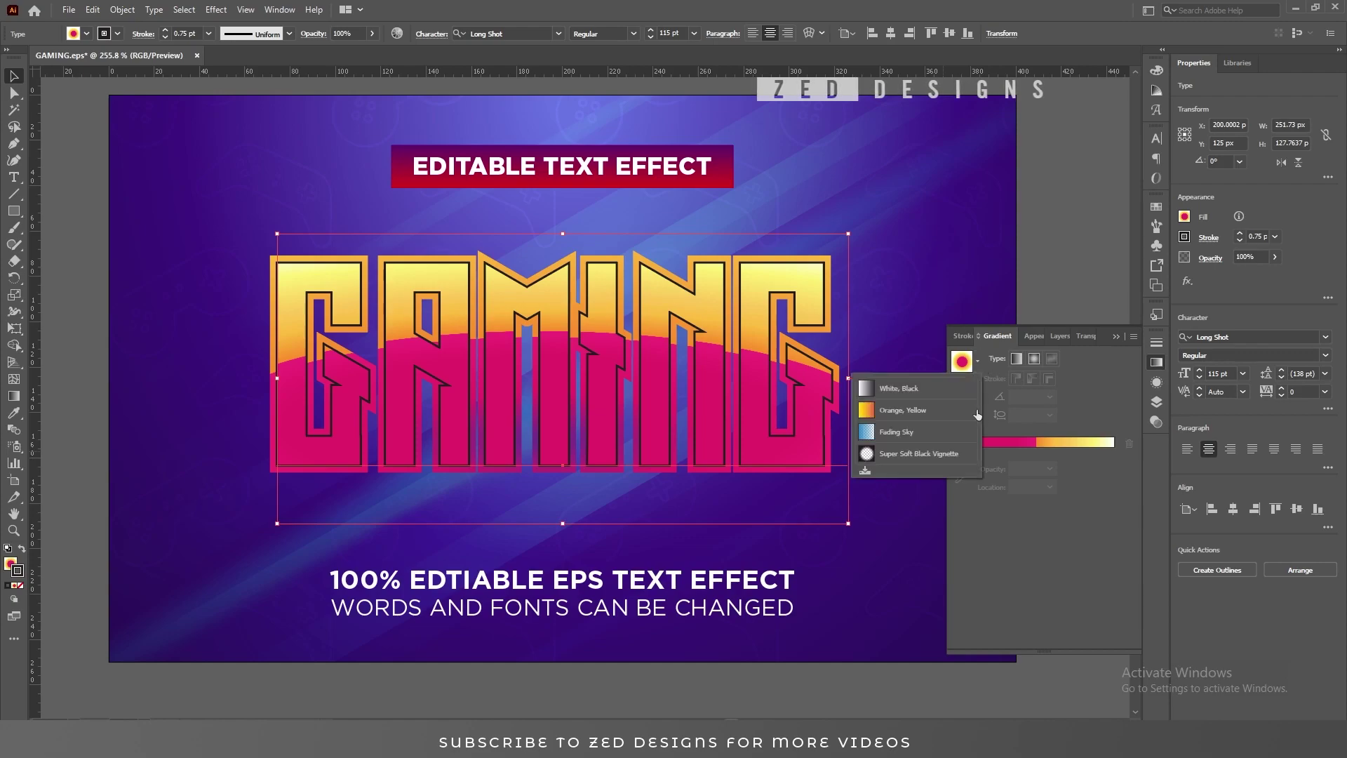
{"action": "left_click", "coordinate": [975, 384]}
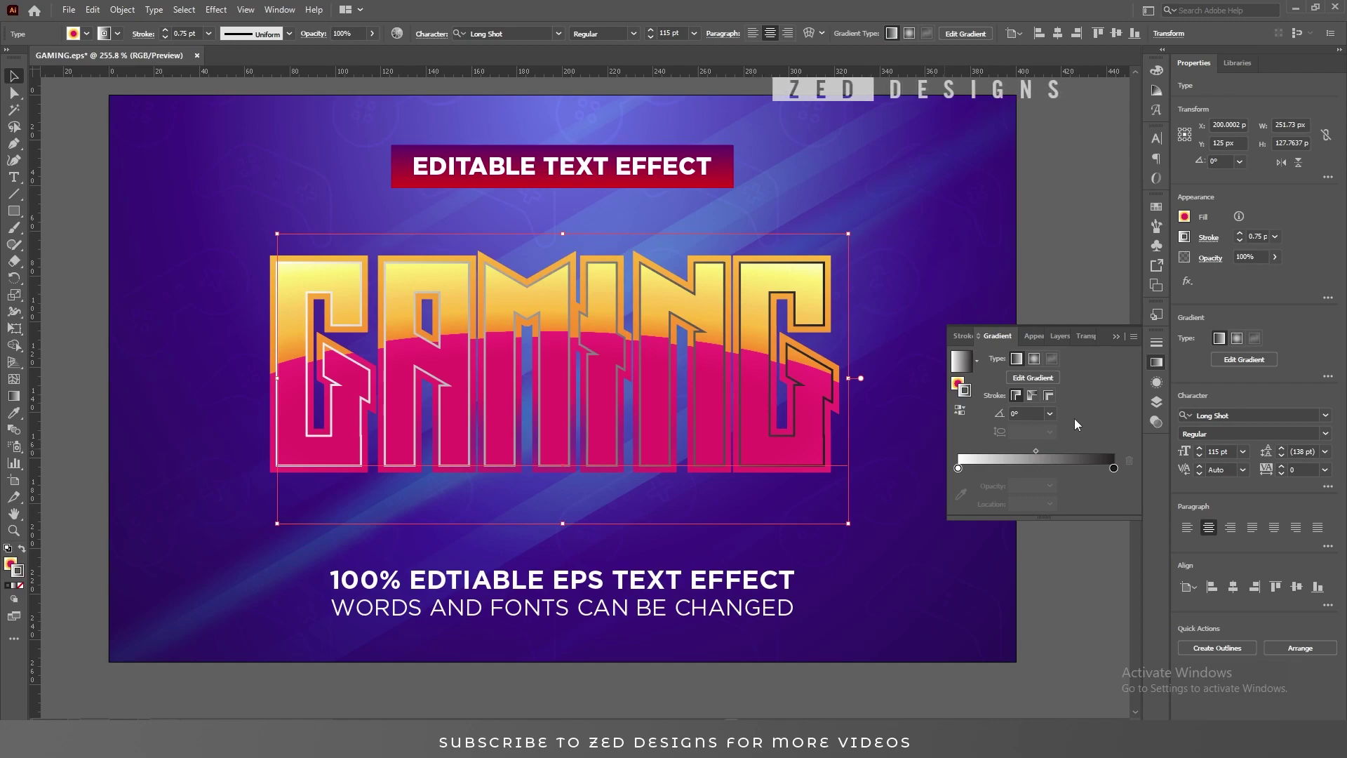
Step: Set the stroke gradient angle to 90° and its left stop to orange F98C29
{"action": "left_click", "coordinate": [1050, 413]}
{"action": "left_click", "coordinate": [1069, 485]}
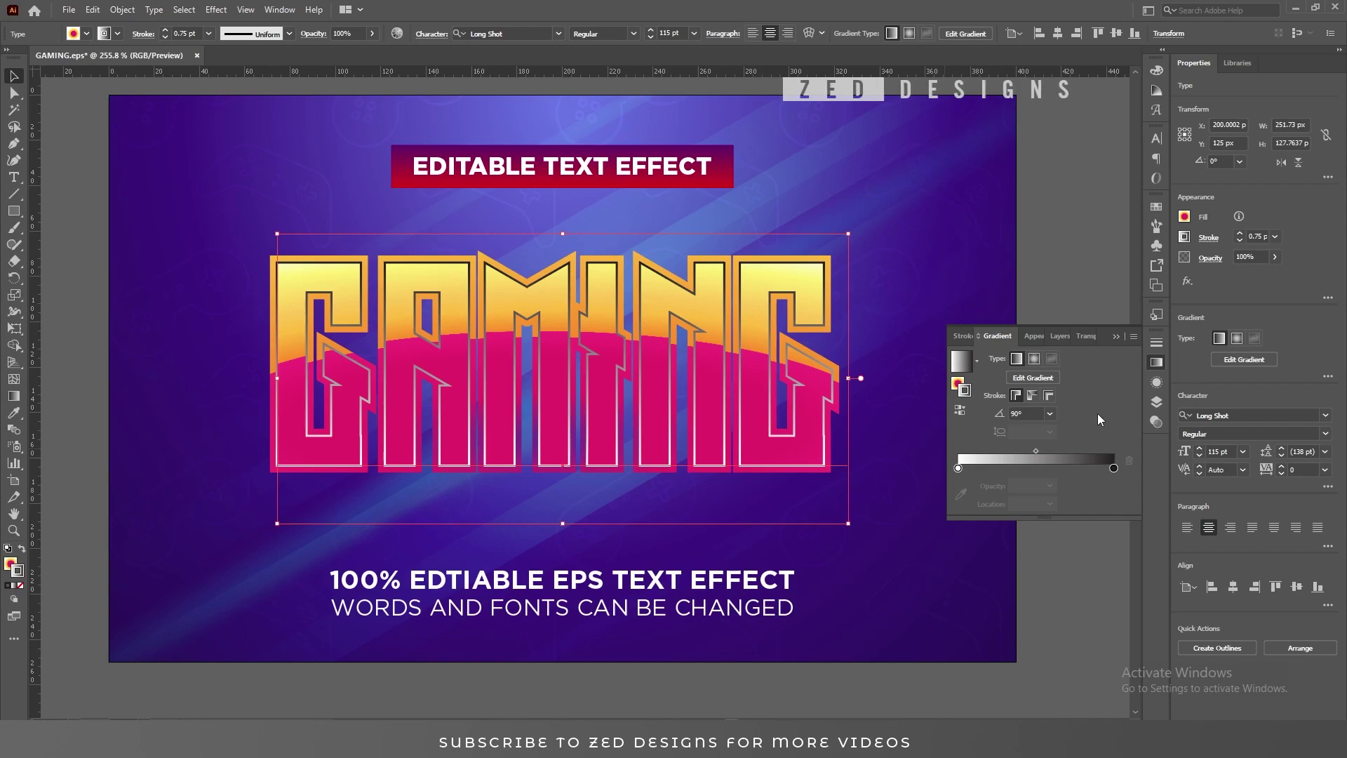
{"action": "left_click", "coordinate": [958, 468]}
{"action": "double_click", "coordinate": [958, 468]}
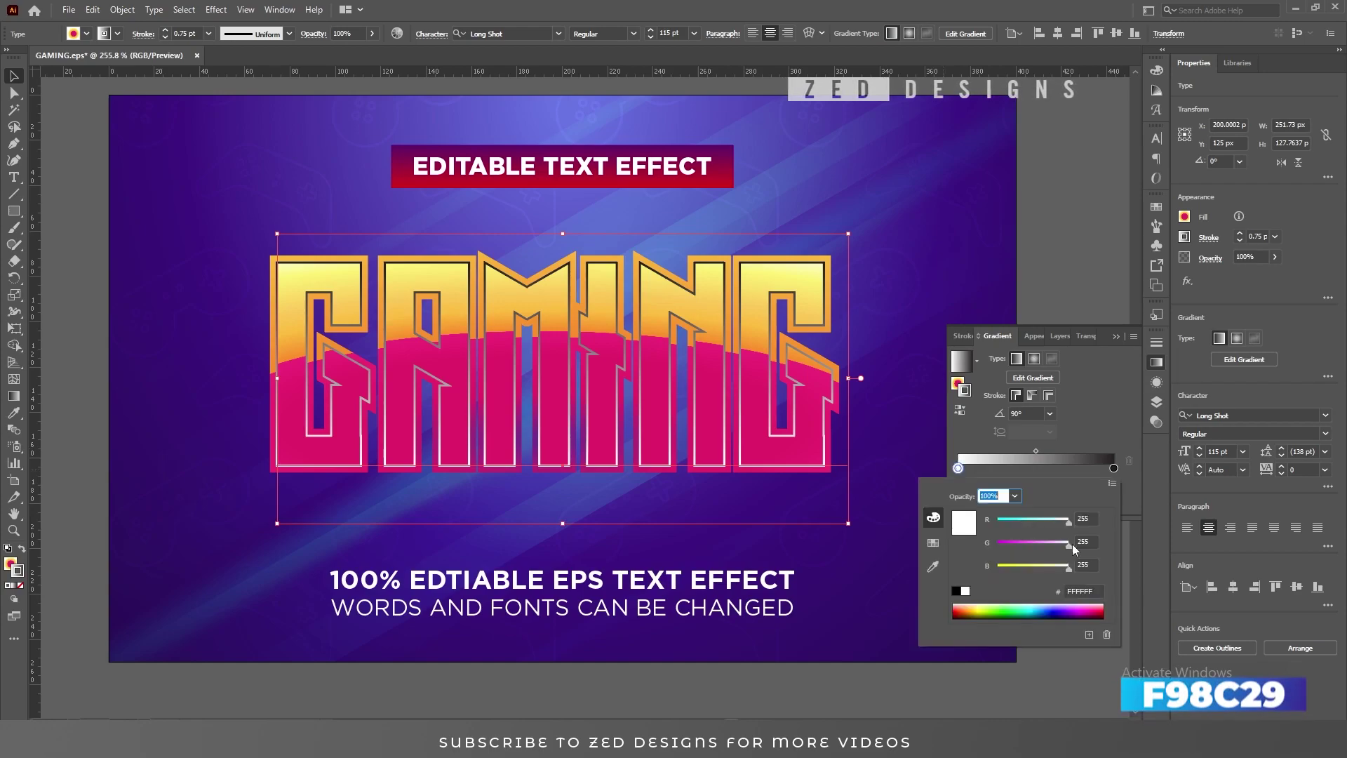
{"action": "left_click", "coordinate": [1091, 590]}
{"action": "type", "text": "F9"}
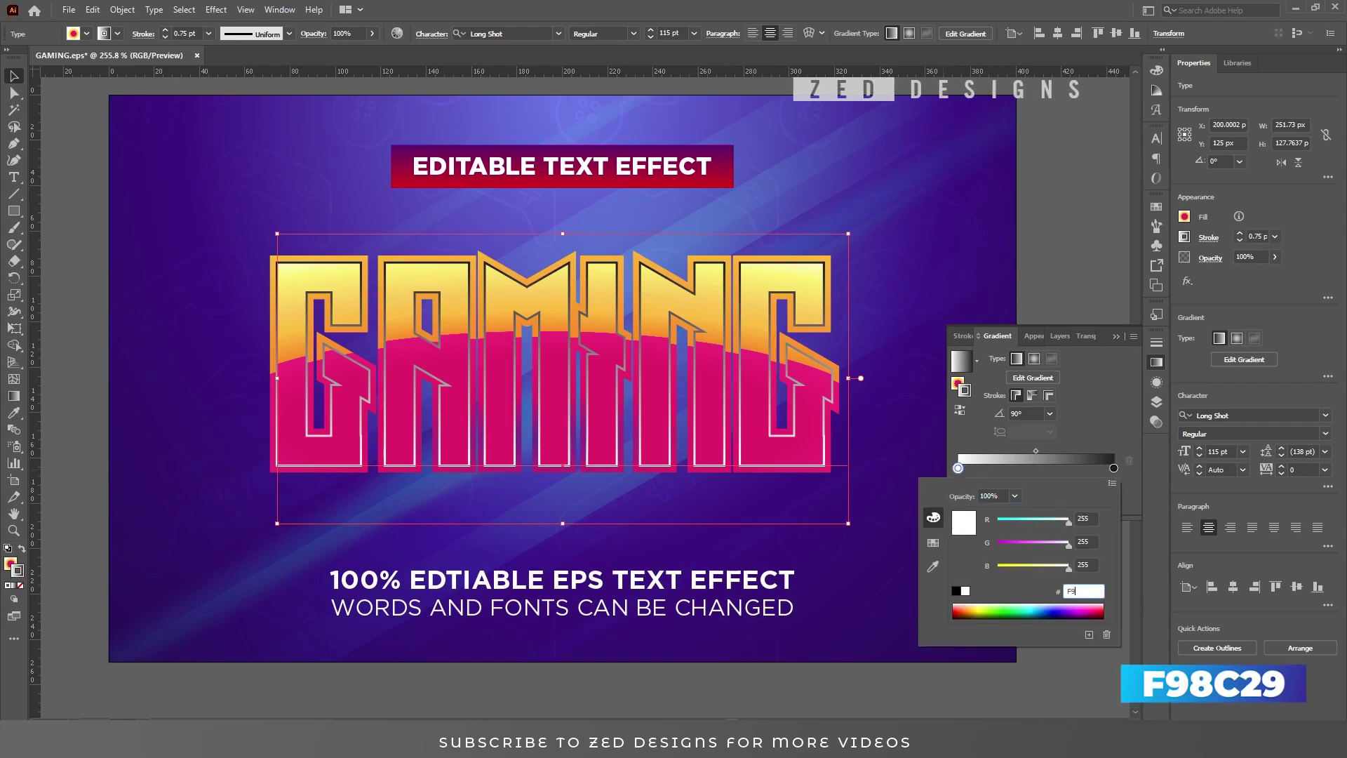
{"action": "type", "text": "8C29"}
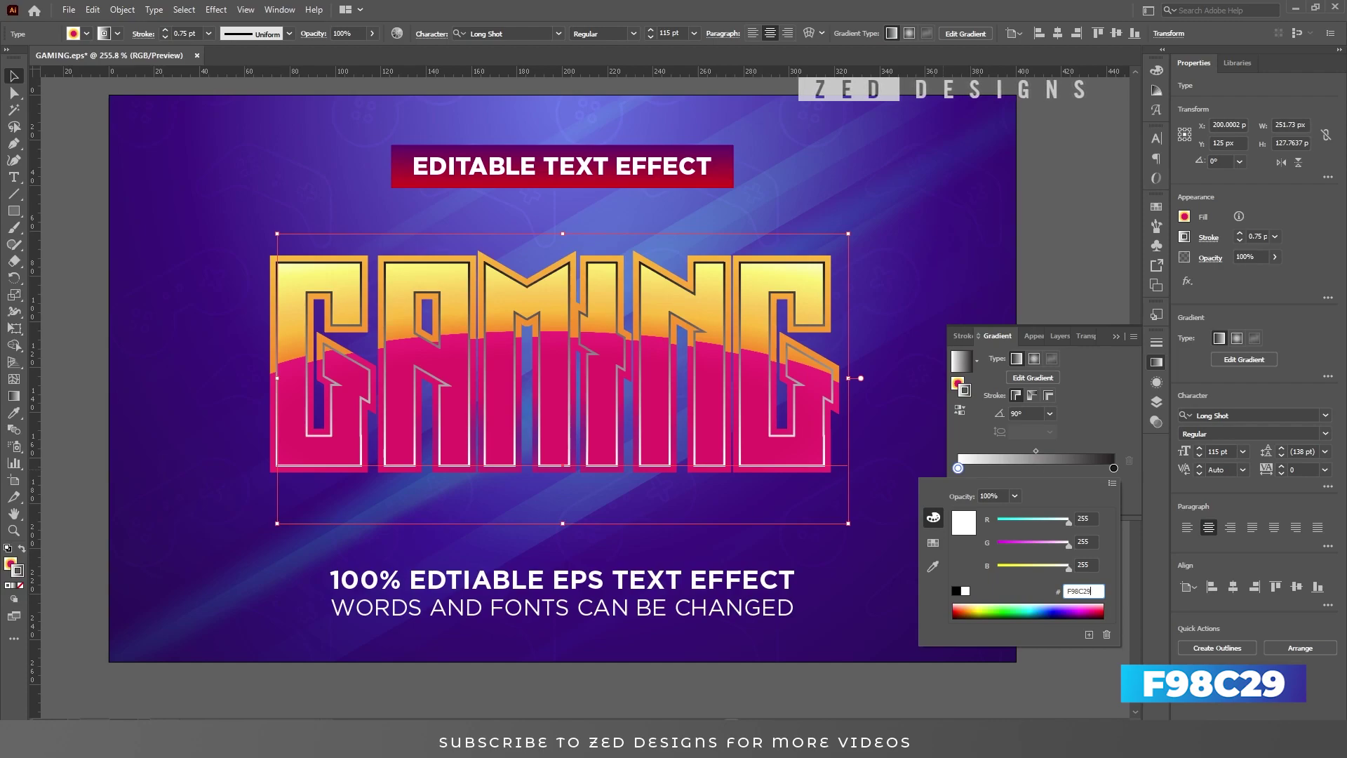
{"action": "key", "text": "Return"}
Step: Add two gradient stops coloured FBC959 and FCBD3F after the orange one
{"action": "left_click", "coordinate": [982, 468]}
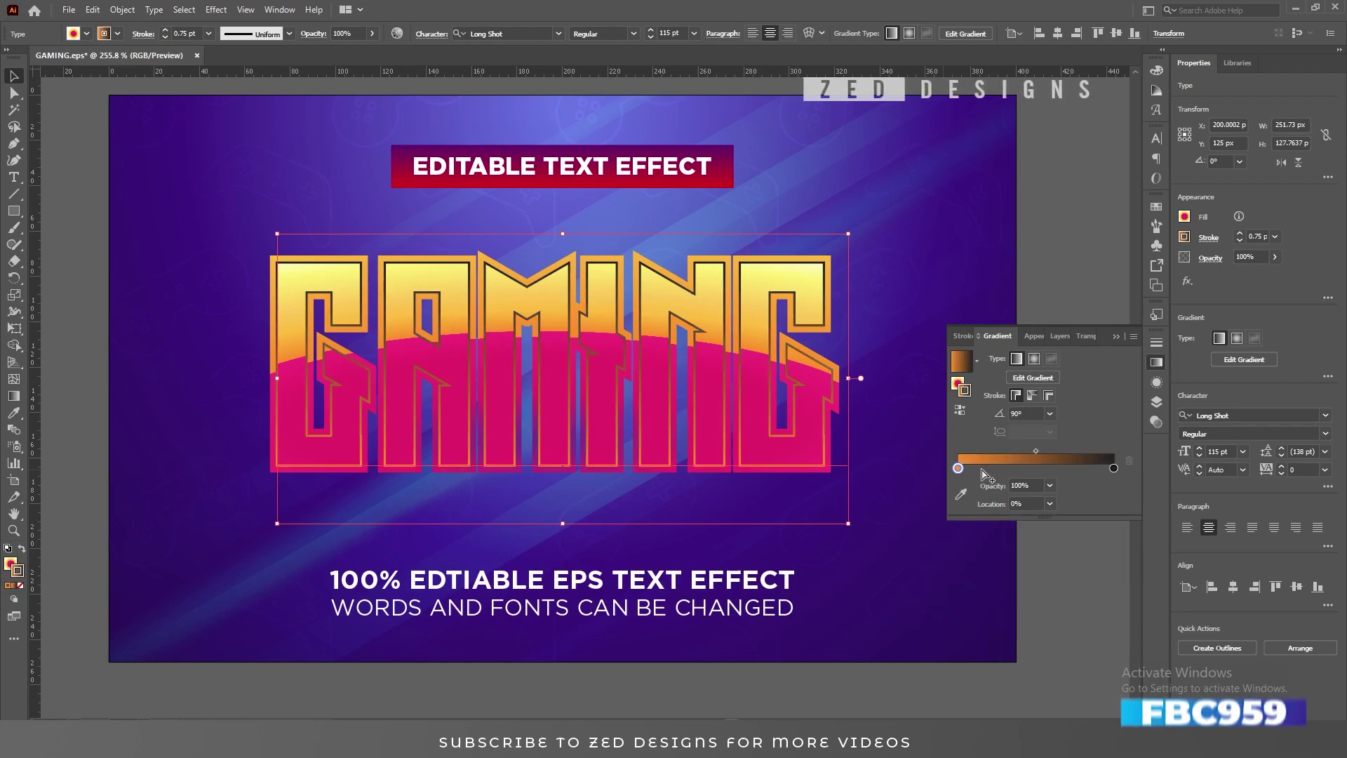
{"action": "double_click", "coordinate": [982, 467]}
{"action": "left_click", "coordinate": [1086, 591]}
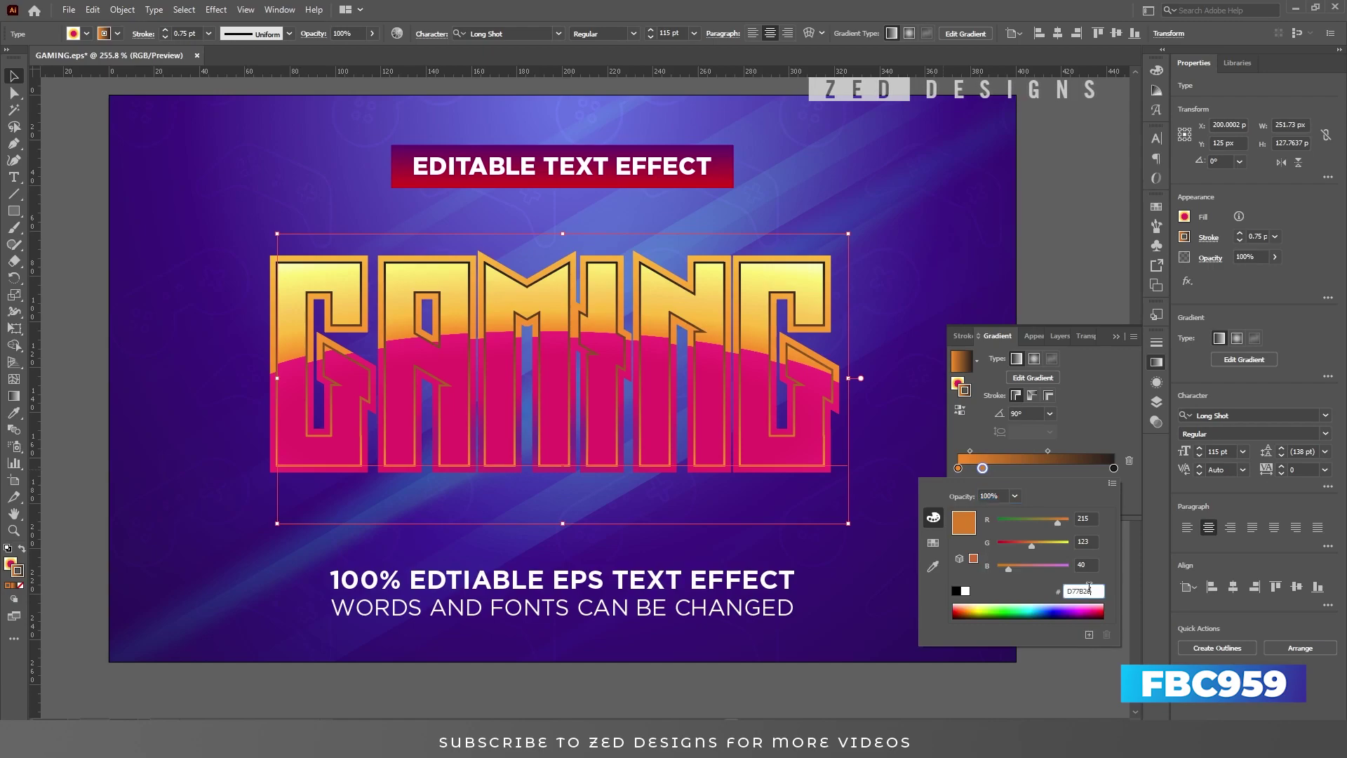
{"action": "type", "text": "FBC959"}
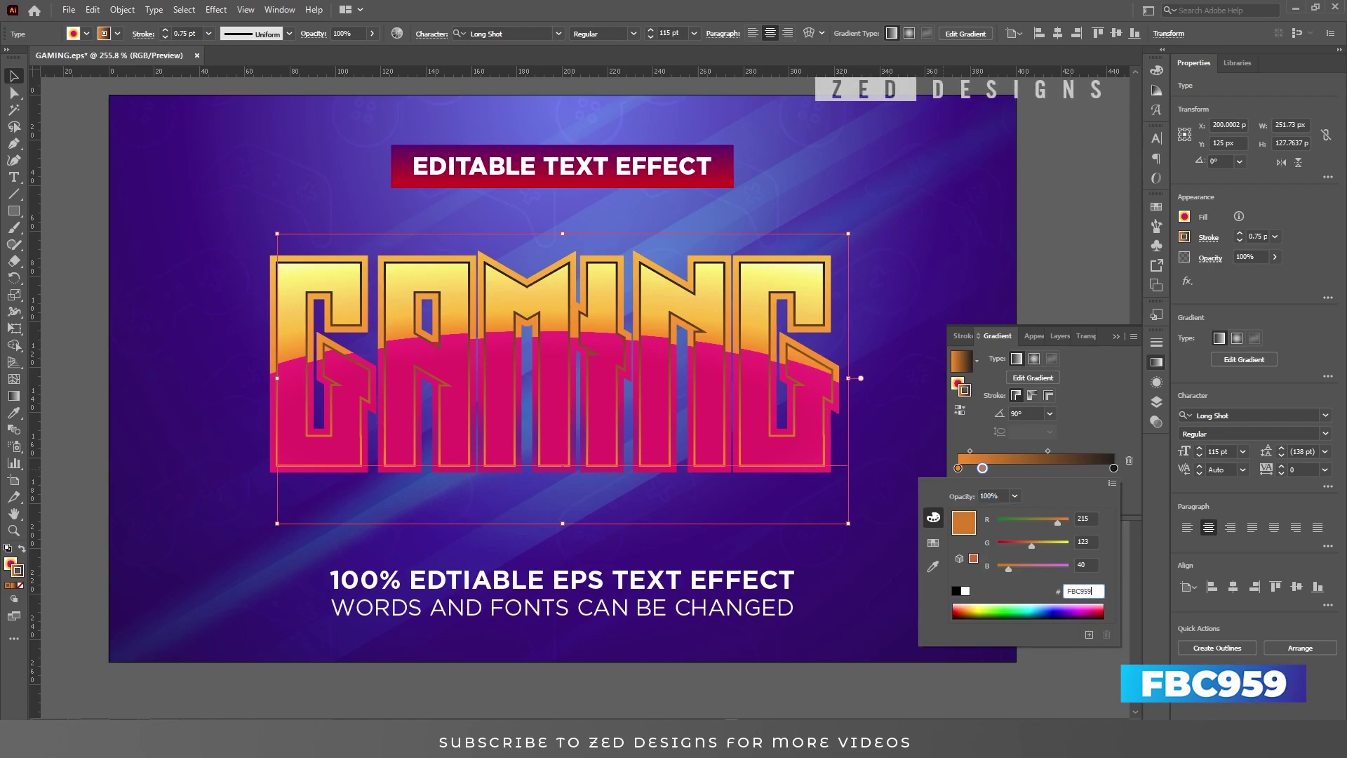
{"action": "key", "text": "Tab"}
{"action": "left_click", "coordinate": [1079, 424]}
{"action": "left_click", "coordinate": [1008, 467]}
{"action": "double_click", "coordinate": [1008, 468]}
{"action": "left_click", "coordinate": [1084, 591]}
{"action": "type", "text": "FCBD"}
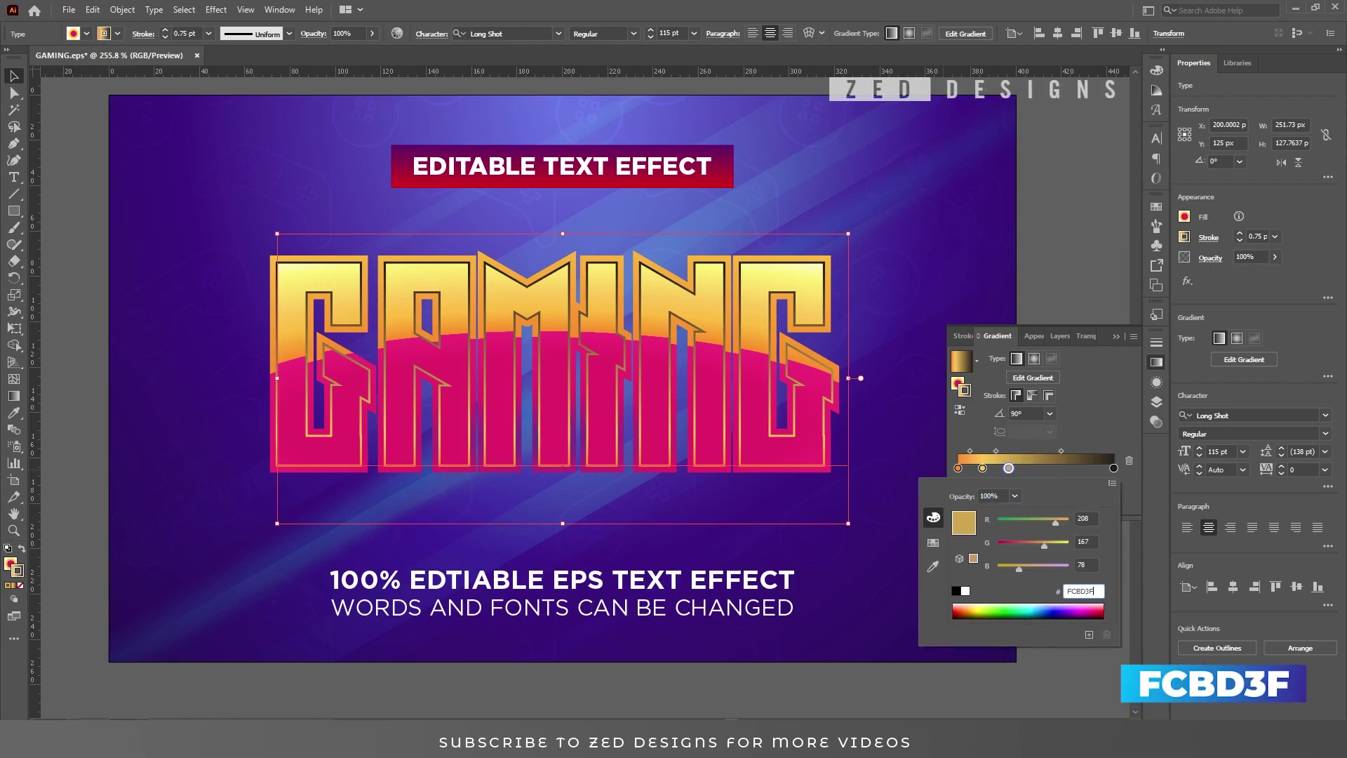
{"action": "type", "text": "3F"}
{"action": "key", "text": "Return"}
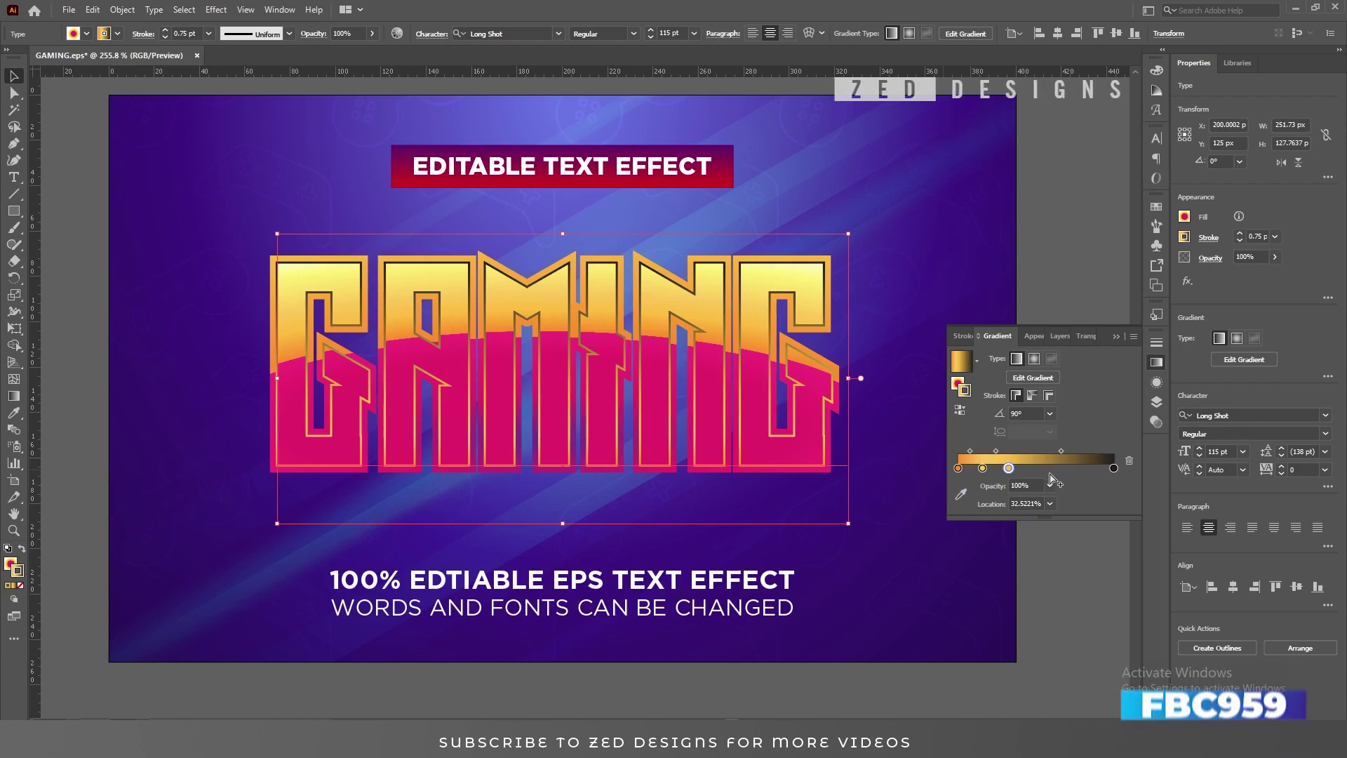
Step: Add a fourth FBC959 stop and change the end stop to white FFFFFF
{"action": "left_click", "coordinate": [1047, 468]}
{"action": "double_click", "coordinate": [1047, 468]}
{"action": "left_click", "coordinate": [1088, 585]}
{"action": "type", "text": "FBC959"}
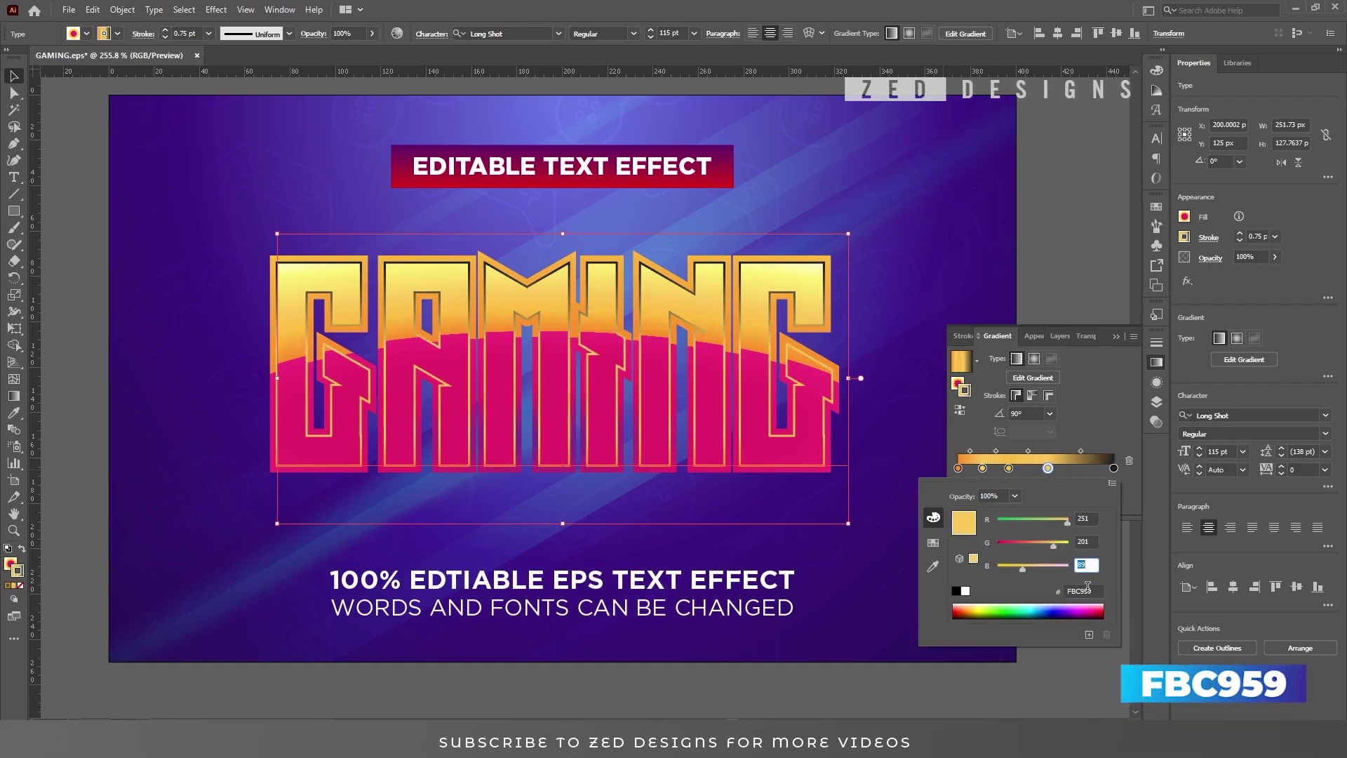
{"action": "key", "text": "Return"}
{"action": "left_click", "coordinate": [1114, 469]}
{"action": "double_click", "coordinate": [1114, 469]}
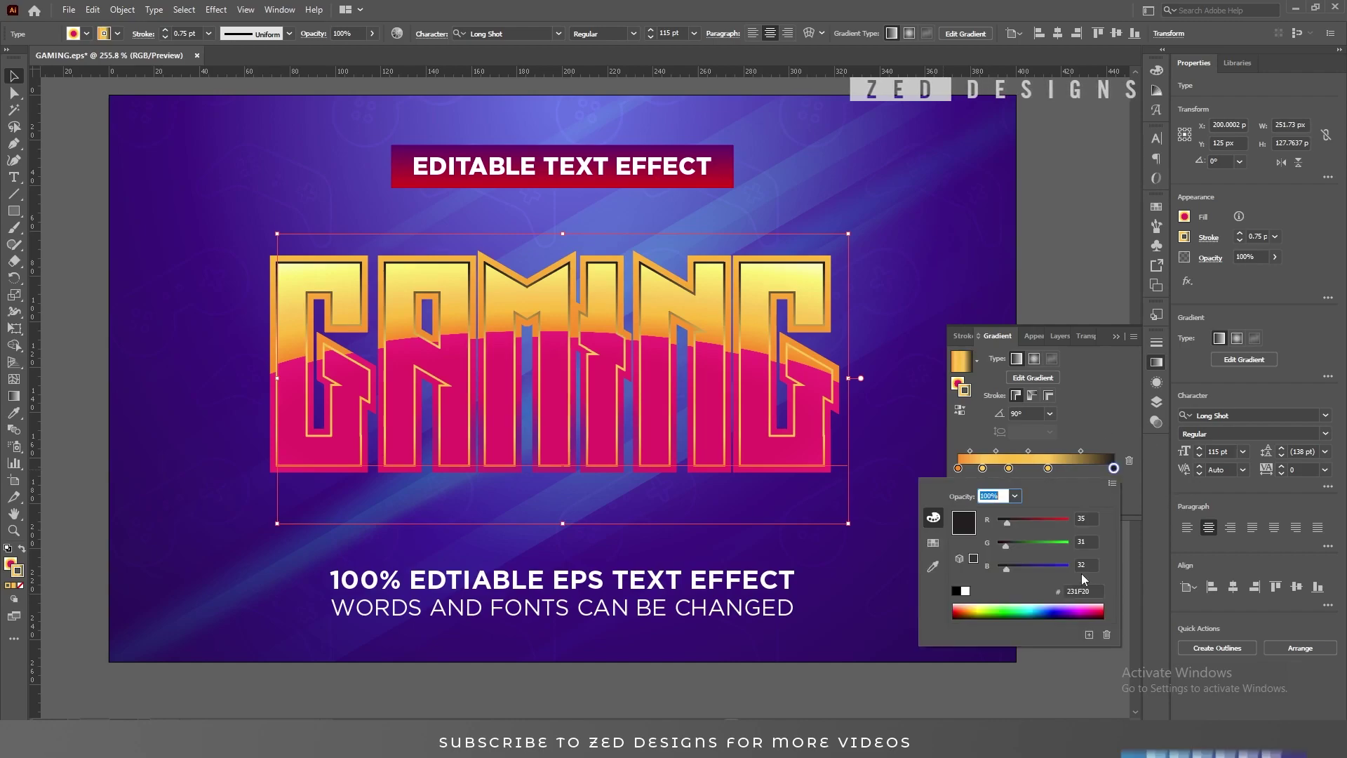
{"action": "left_click", "coordinate": [1070, 589]}
{"action": "type", "text": "FF"}
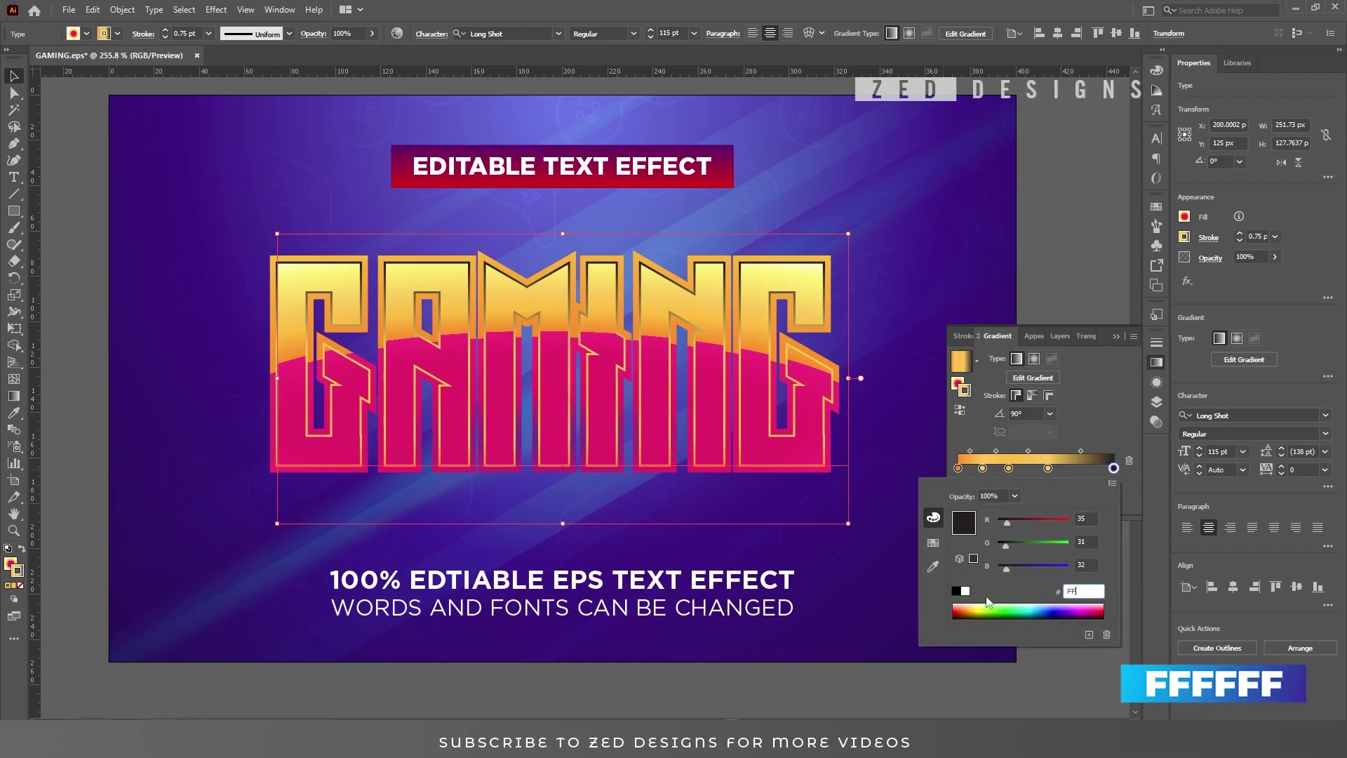
{"action": "key", "text": "Return"}
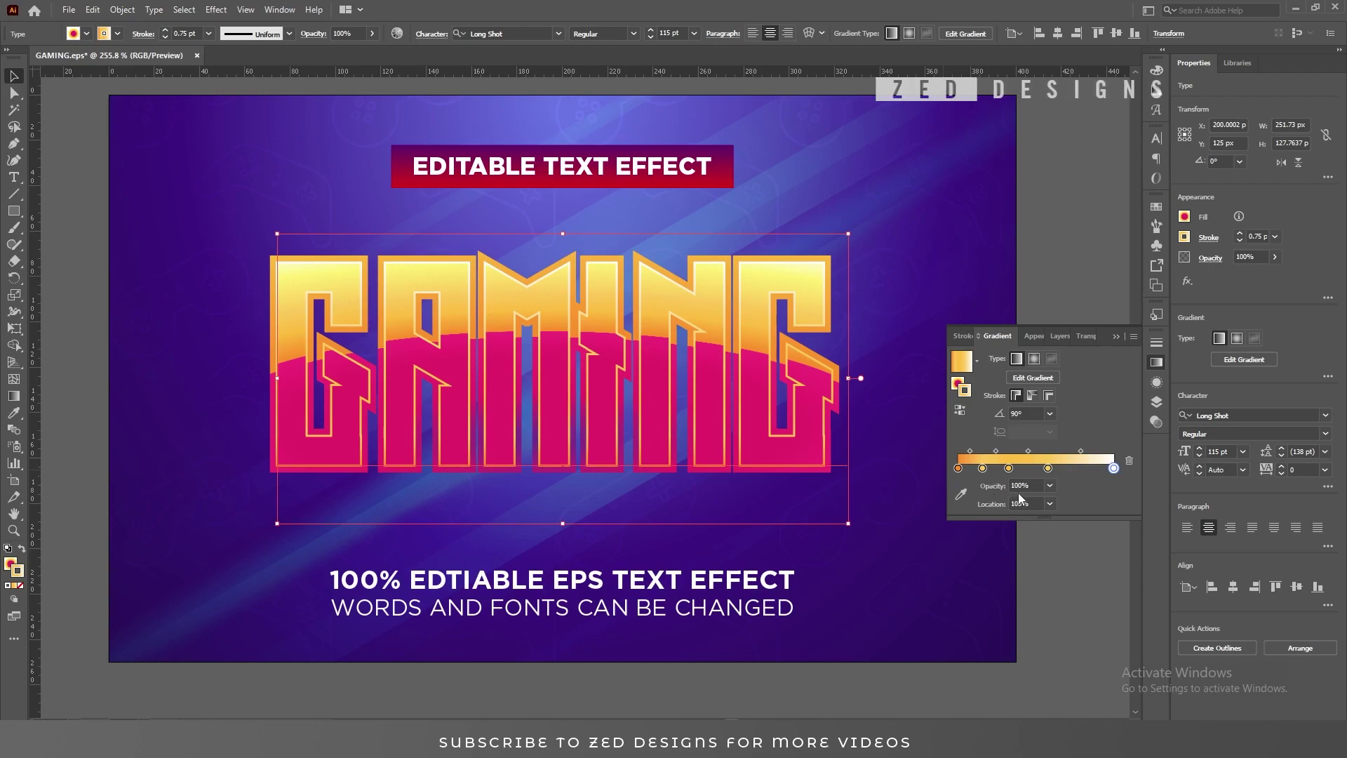
Step: Move the fourth and third outline gradient stops to 76% and 60.1%
{"action": "left_click", "coordinate": [1046, 469]}
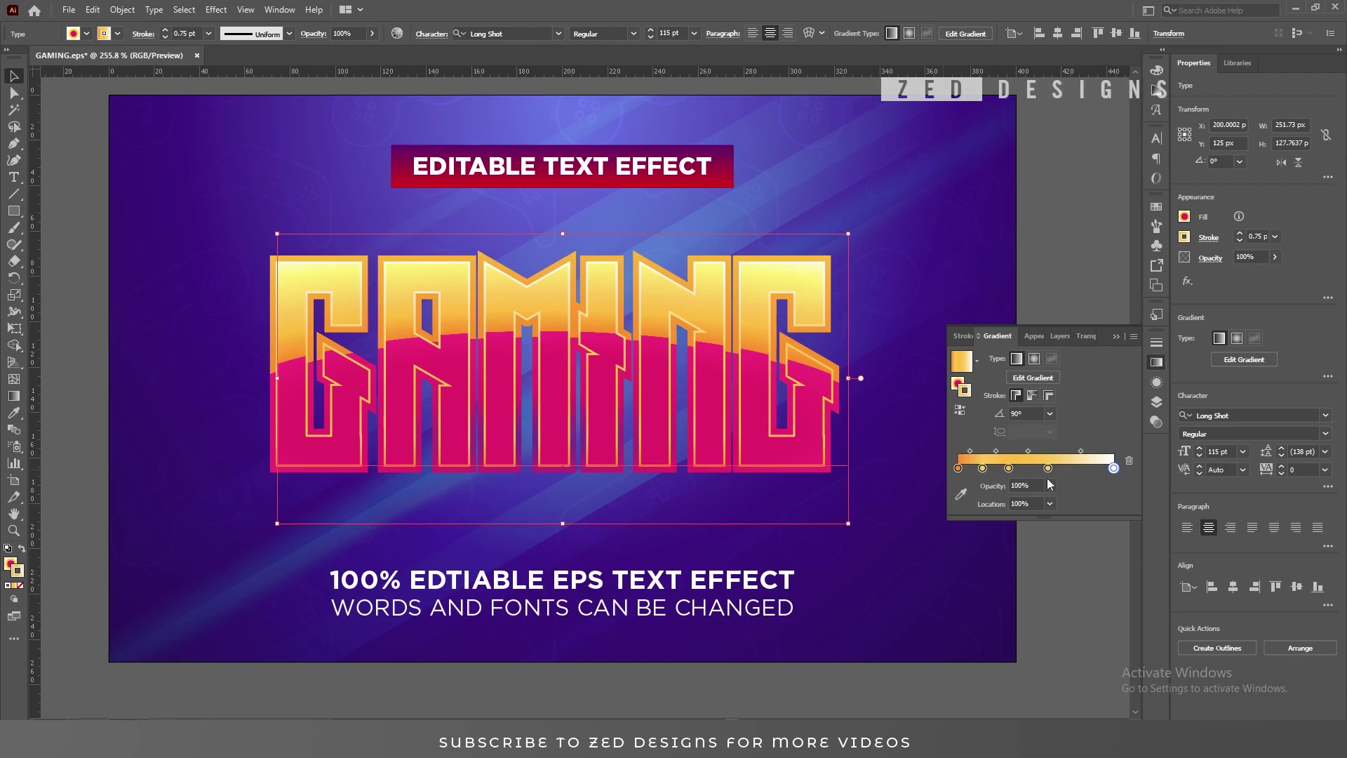
{"action": "double_click", "coordinate": [1025, 503]}
{"action": "type", "text": "76"}
{"action": "key", "text": "Tab"}
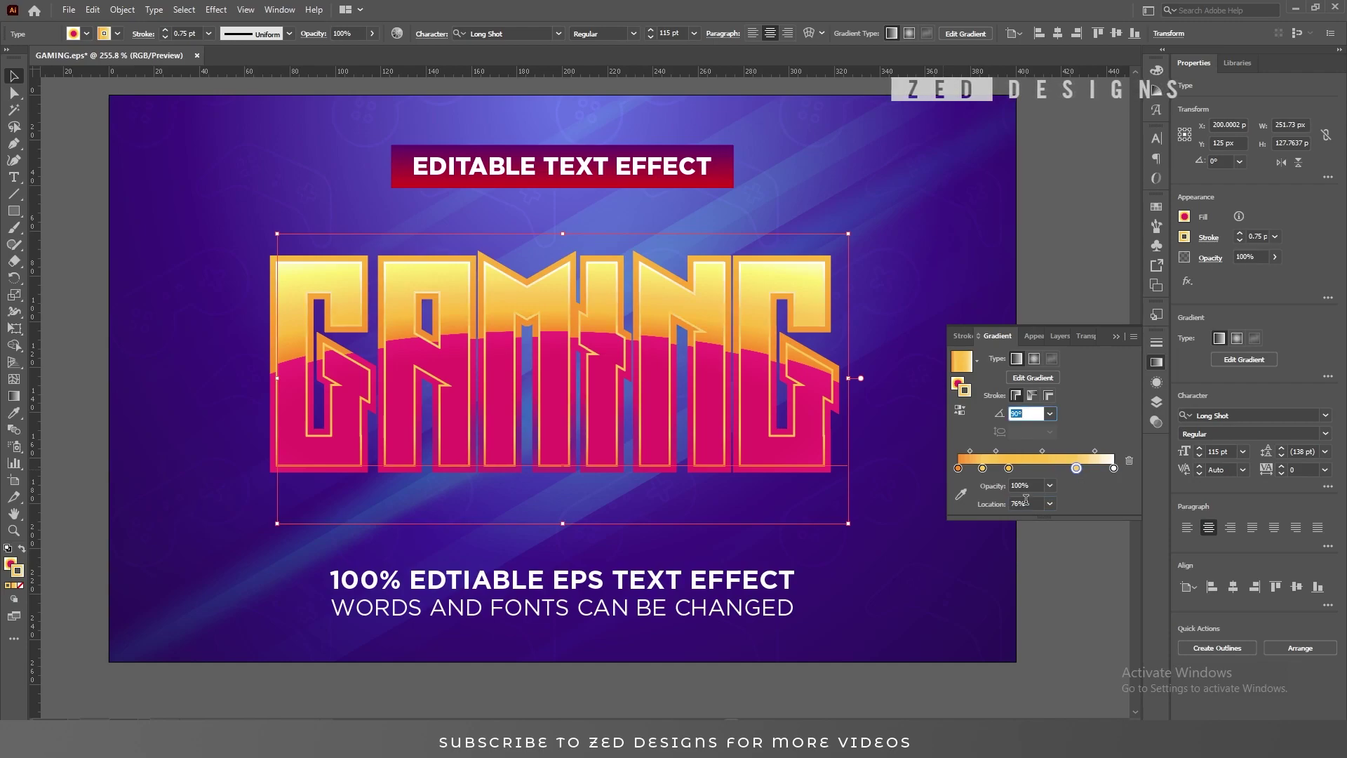
{"action": "left_click", "coordinate": [1009, 468]}
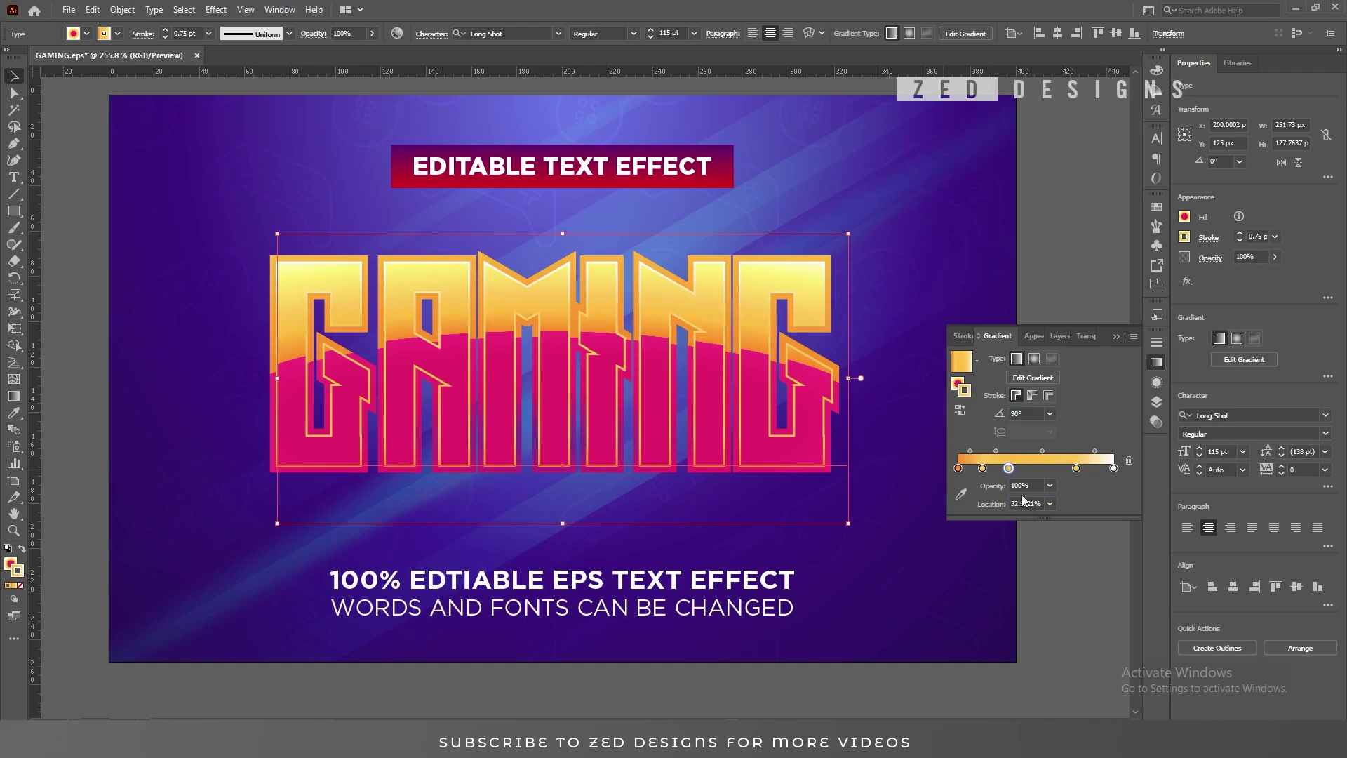
{"action": "double_click", "coordinate": [1023, 503]}
{"action": "type", "text": "60.1"}
{"action": "key", "text": "Tab"}
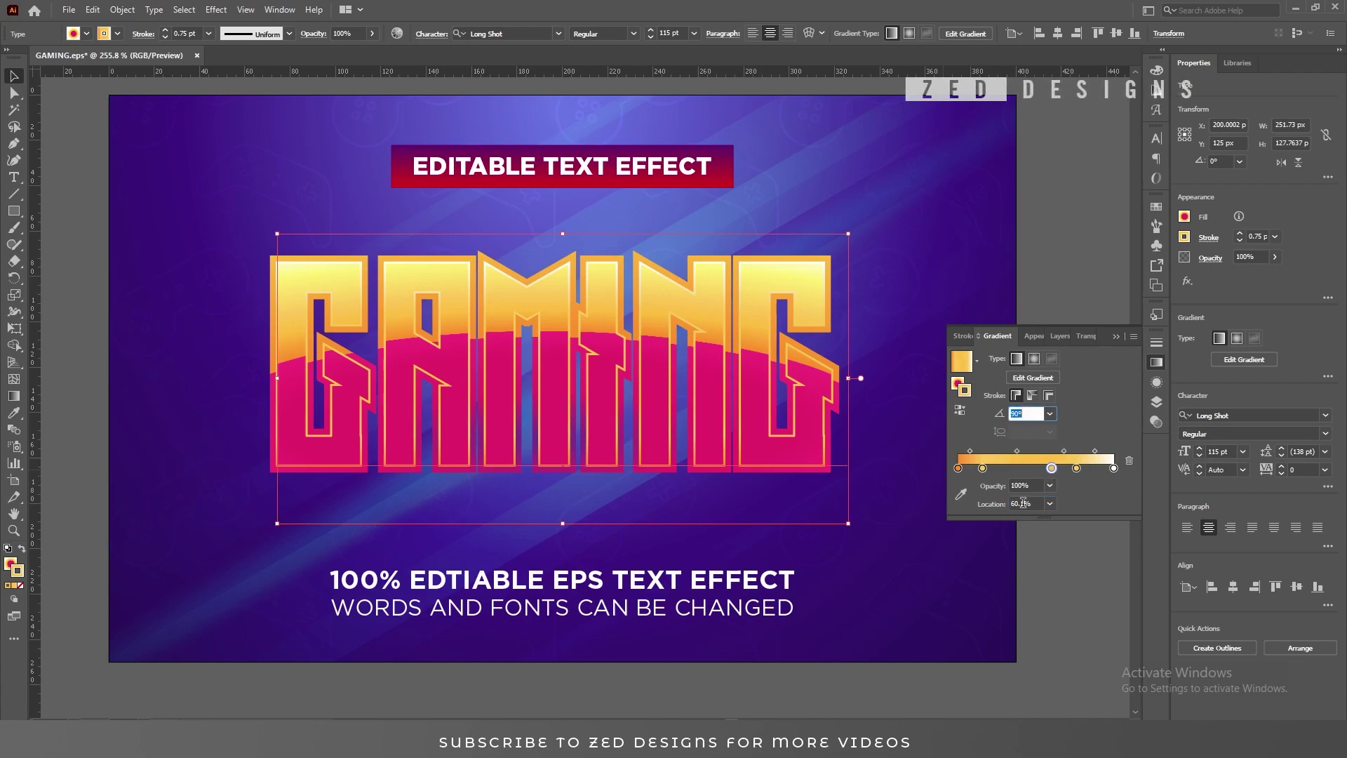
Step: Move the second and first outline gradient stops to 60% and 36%
{"action": "left_click", "coordinate": [982, 468]}
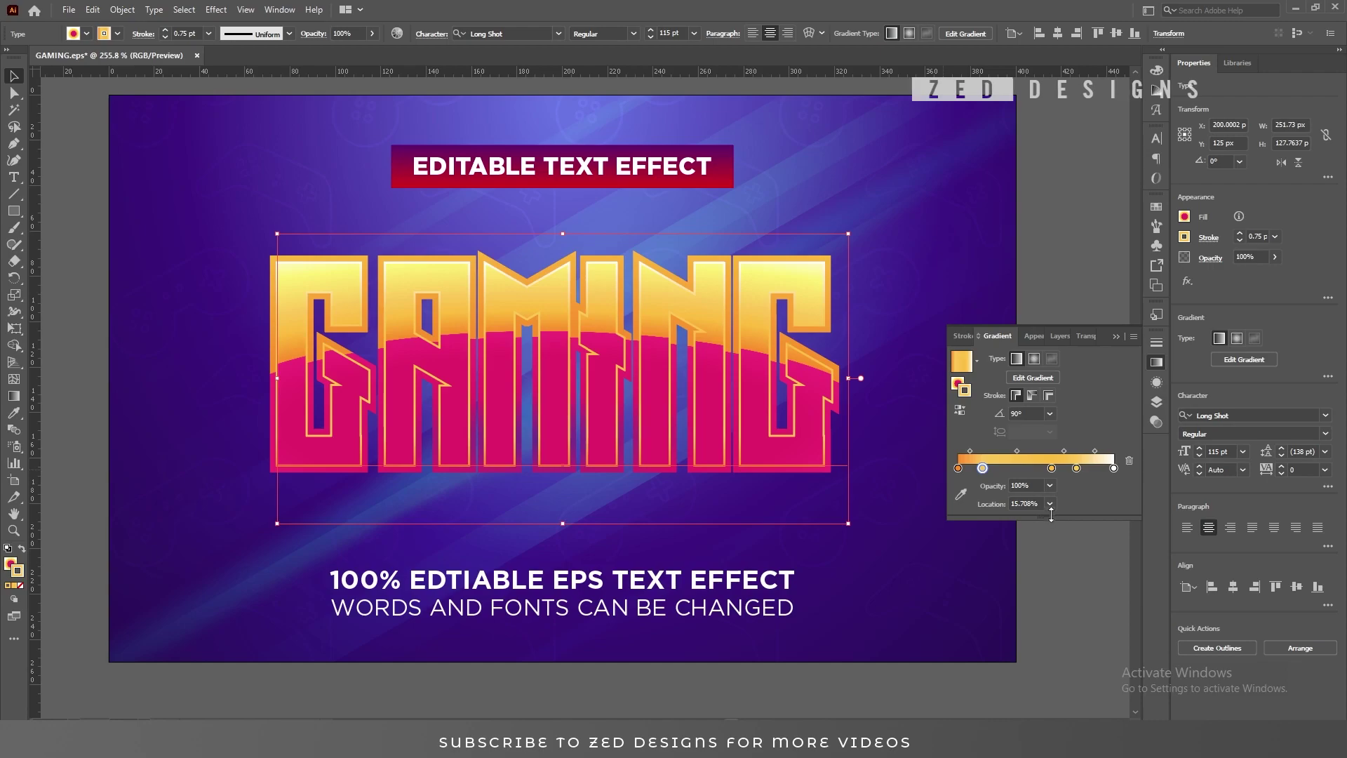
{"action": "double_click", "coordinate": [1027, 504]}
{"action": "type", "text": "60"}
{"action": "key", "text": "Tab"}
{"action": "left_click", "coordinate": [959, 469]}
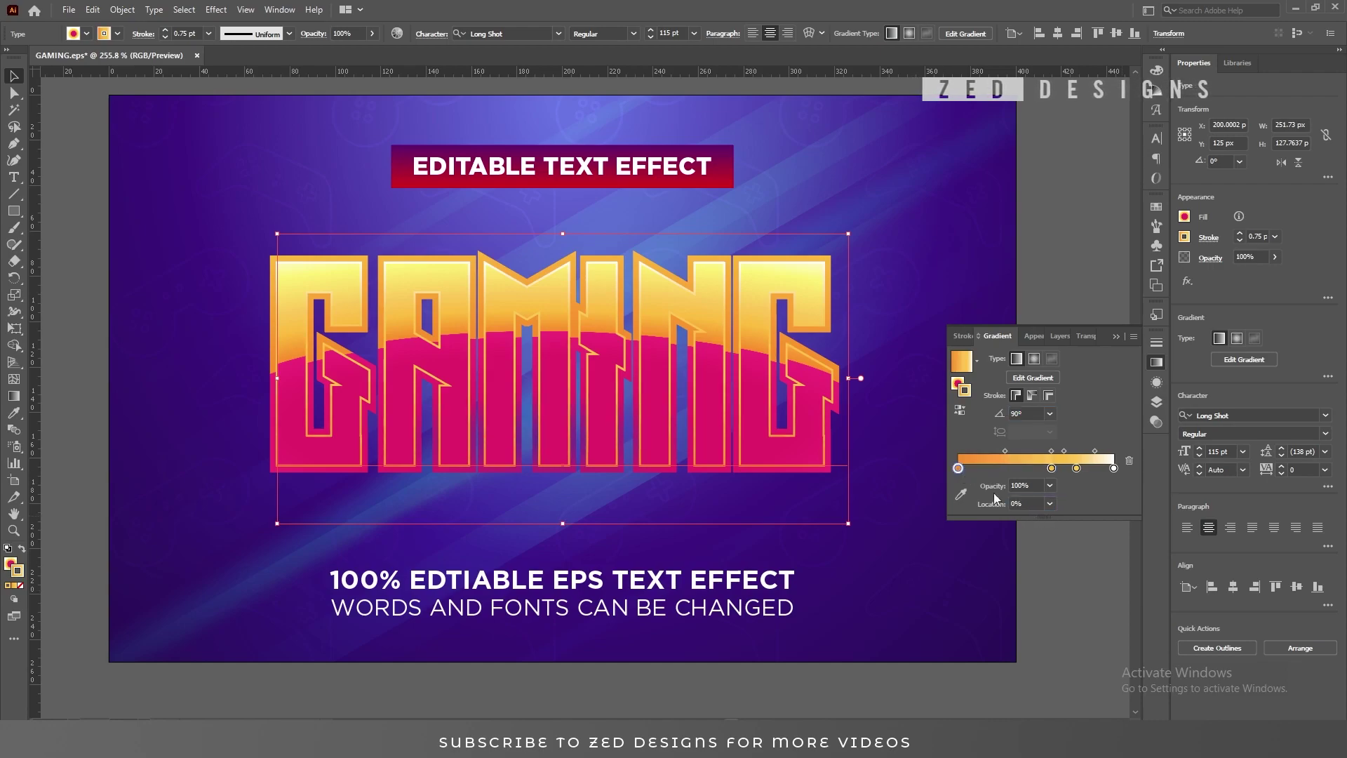
{"action": "double_click", "coordinate": [1029, 503]}
{"action": "type", "text": "36"}
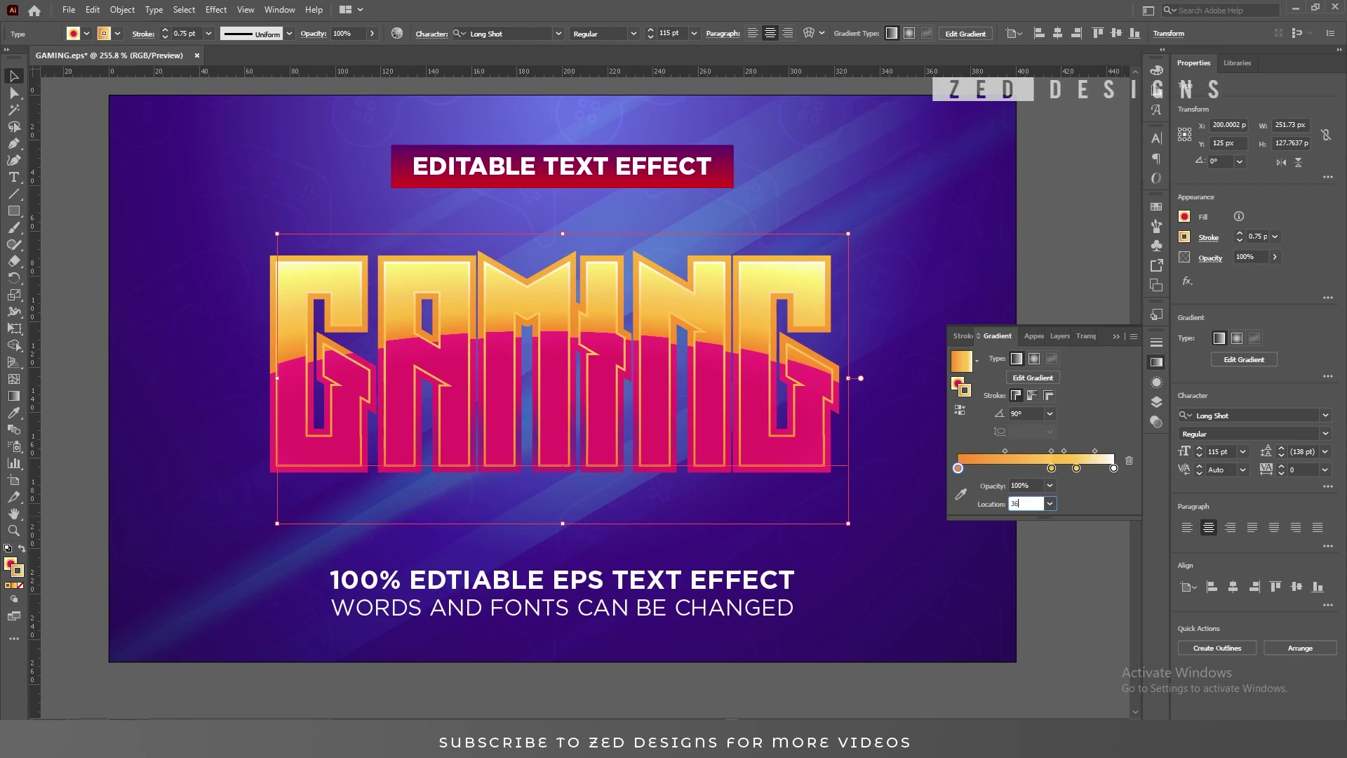
{"action": "key", "text": "Tab"}
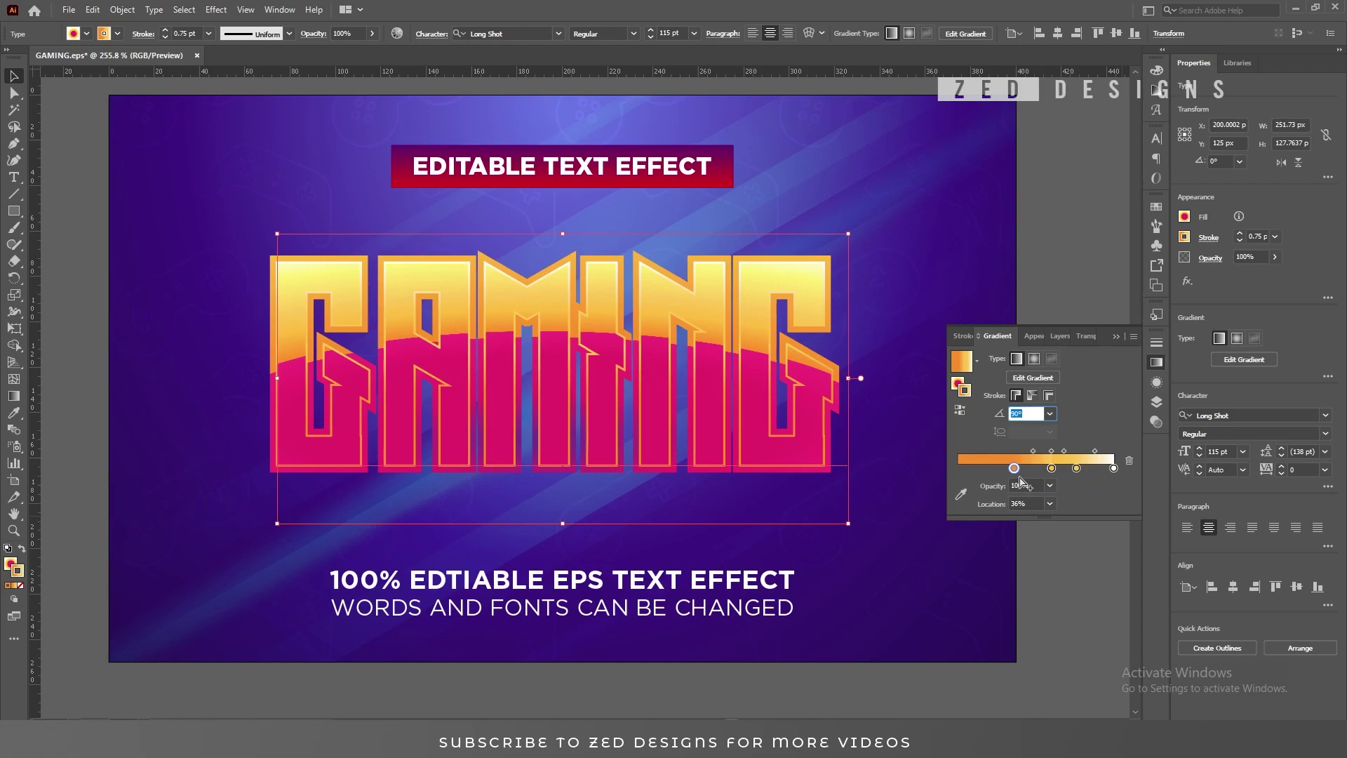
Step: Set the first gradient stop's opacity to 0%
{"action": "left_click", "coordinate": [1050, 486]}
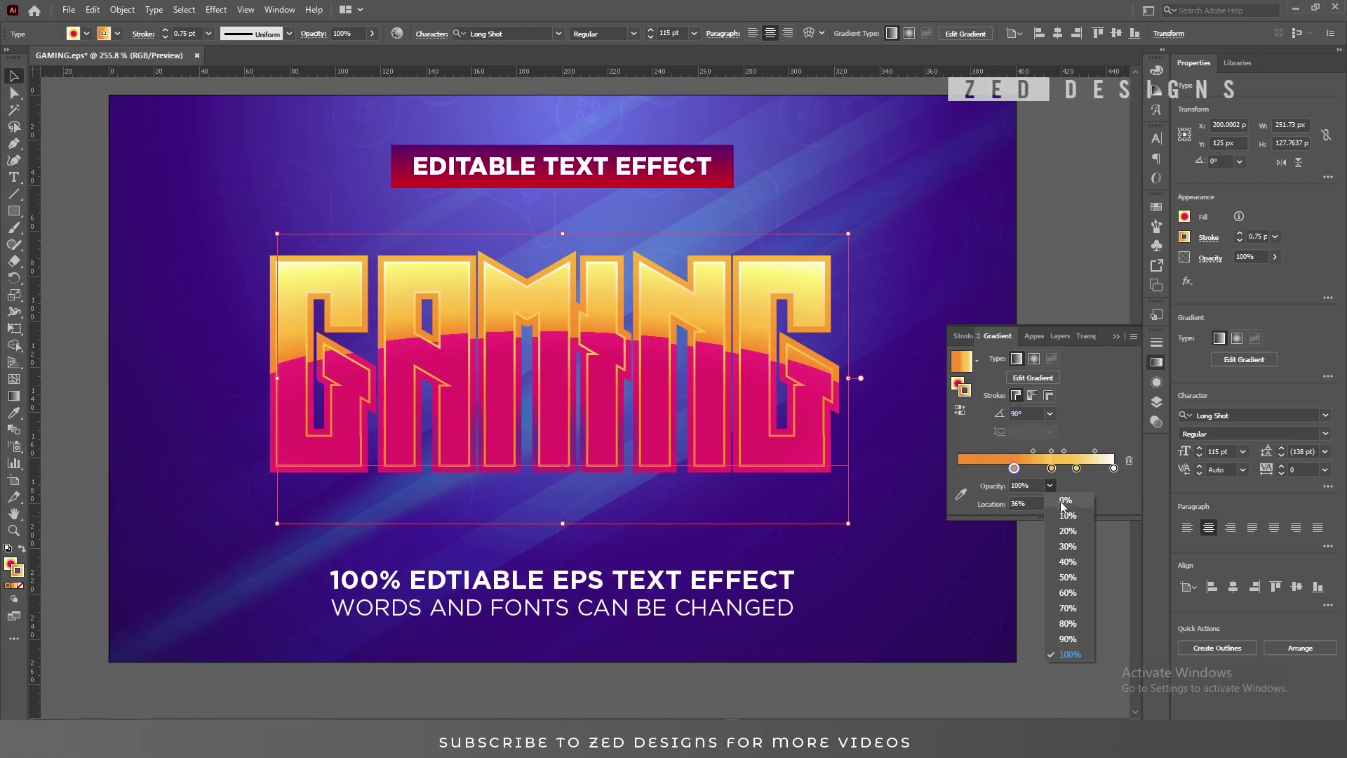
{"action": "left_click", "coordinate": [1061, 500]}
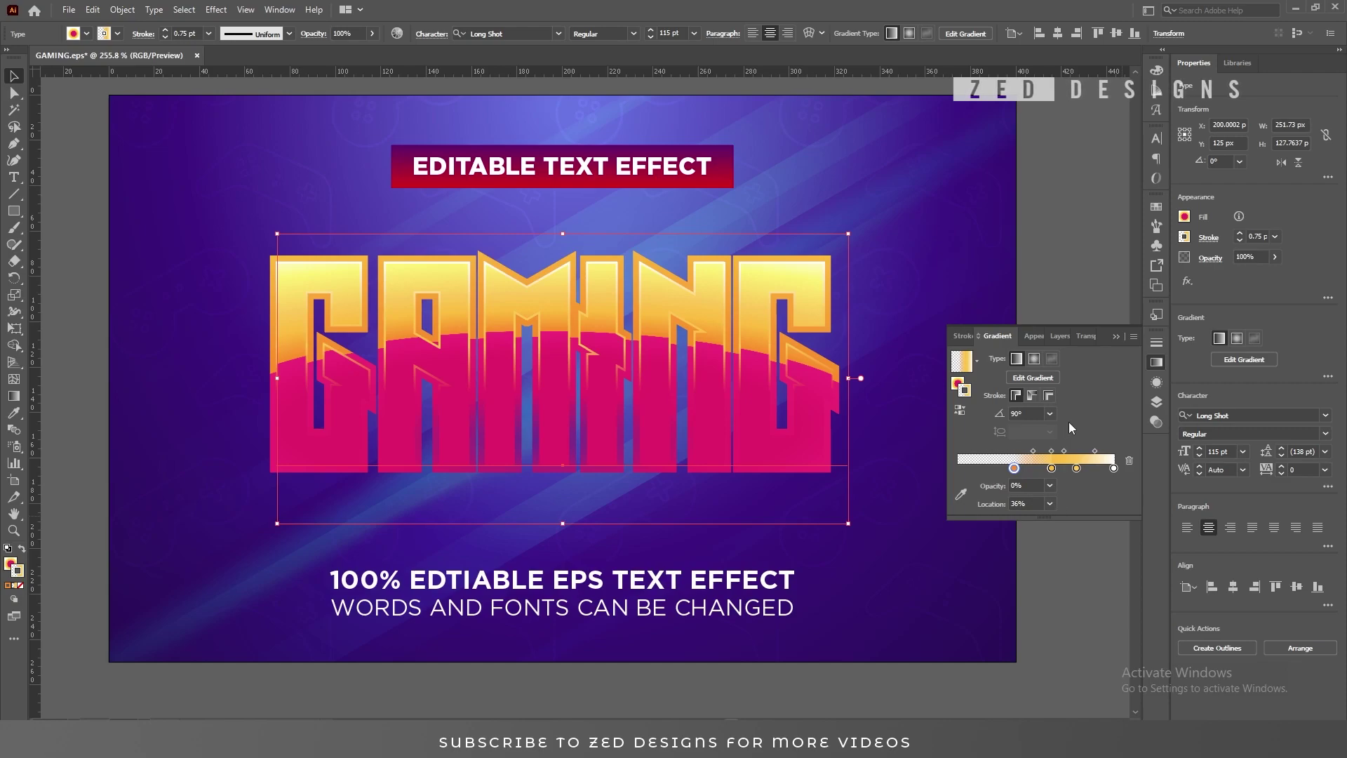
{"action": "left_click", "coordinate": [1156, 382]}
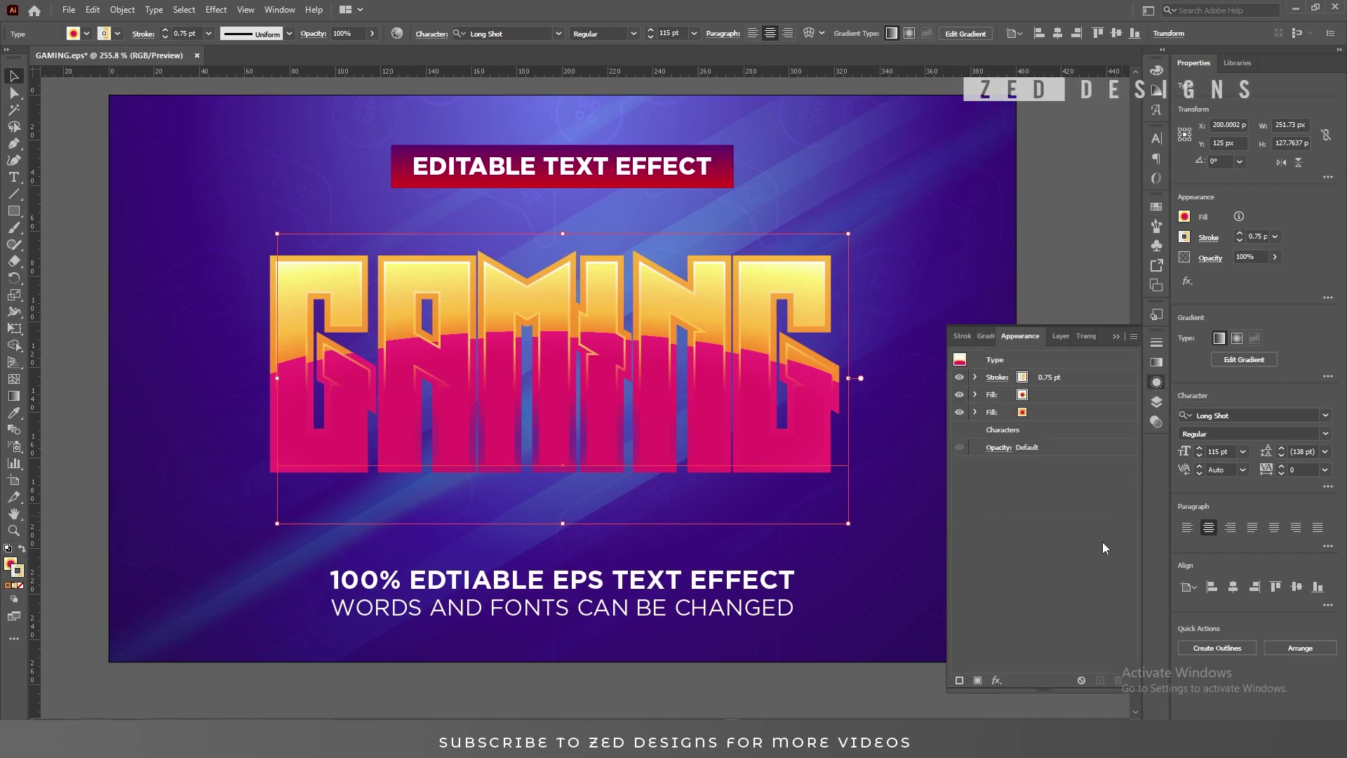
Step: Add a new fill above the stroke and apply the White, Black preset gradient
{"action": "left_click", "coordinate": [1122, 381]}
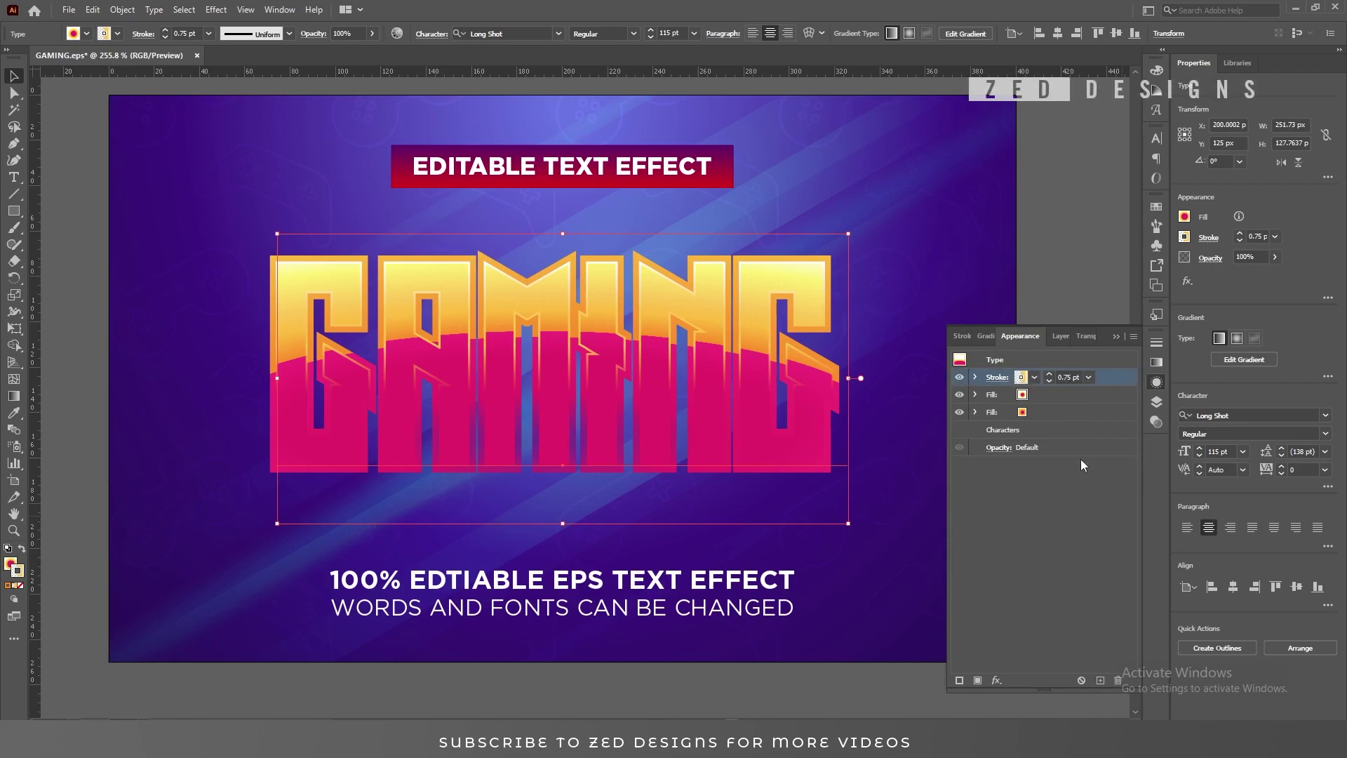
{"action": "left_click", "coordinate": [1091, 397]}
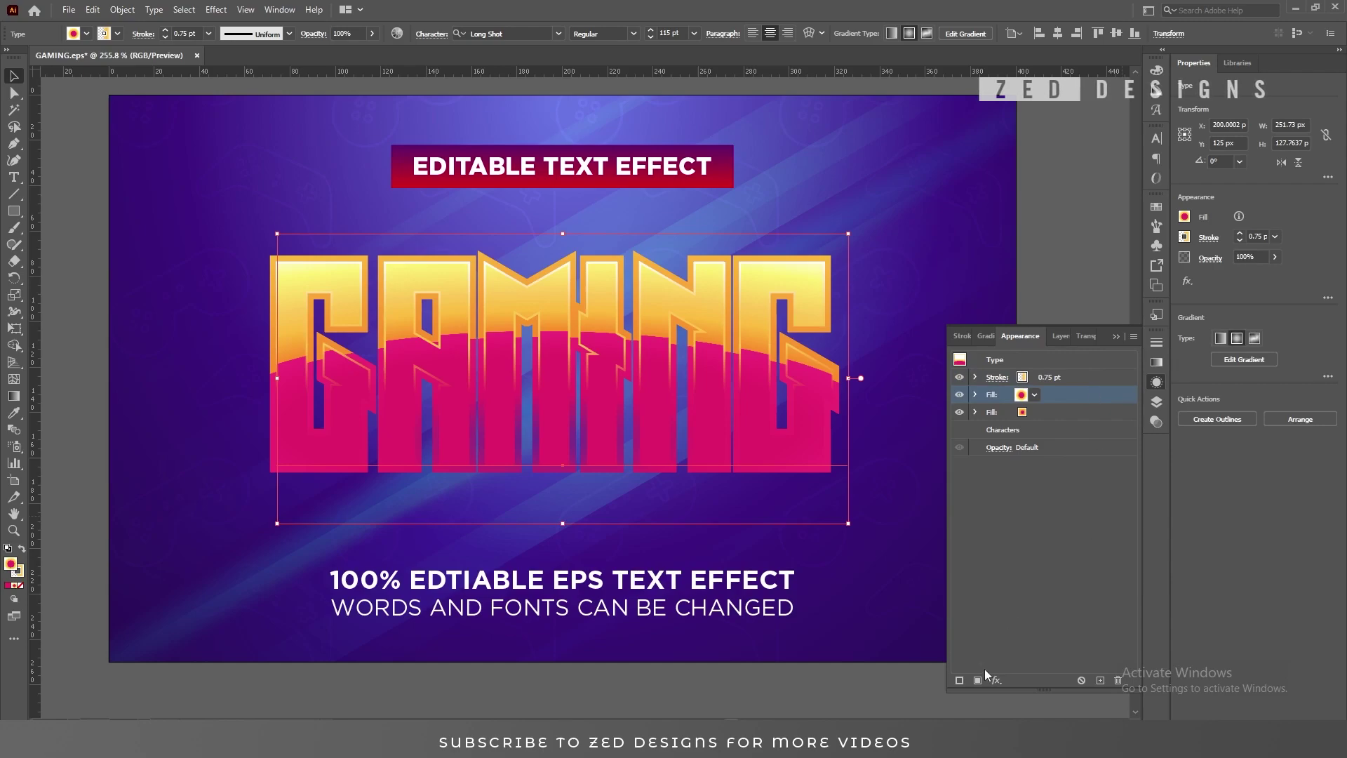
{"action": "left_click", "coordinate": [977, 679]}
{"action": "left_click_drag", "start_coordinate": [1075, 393], "coordinate": [1079, 368]}
{"action": "left_click", "coordinate": [1073, 378]}
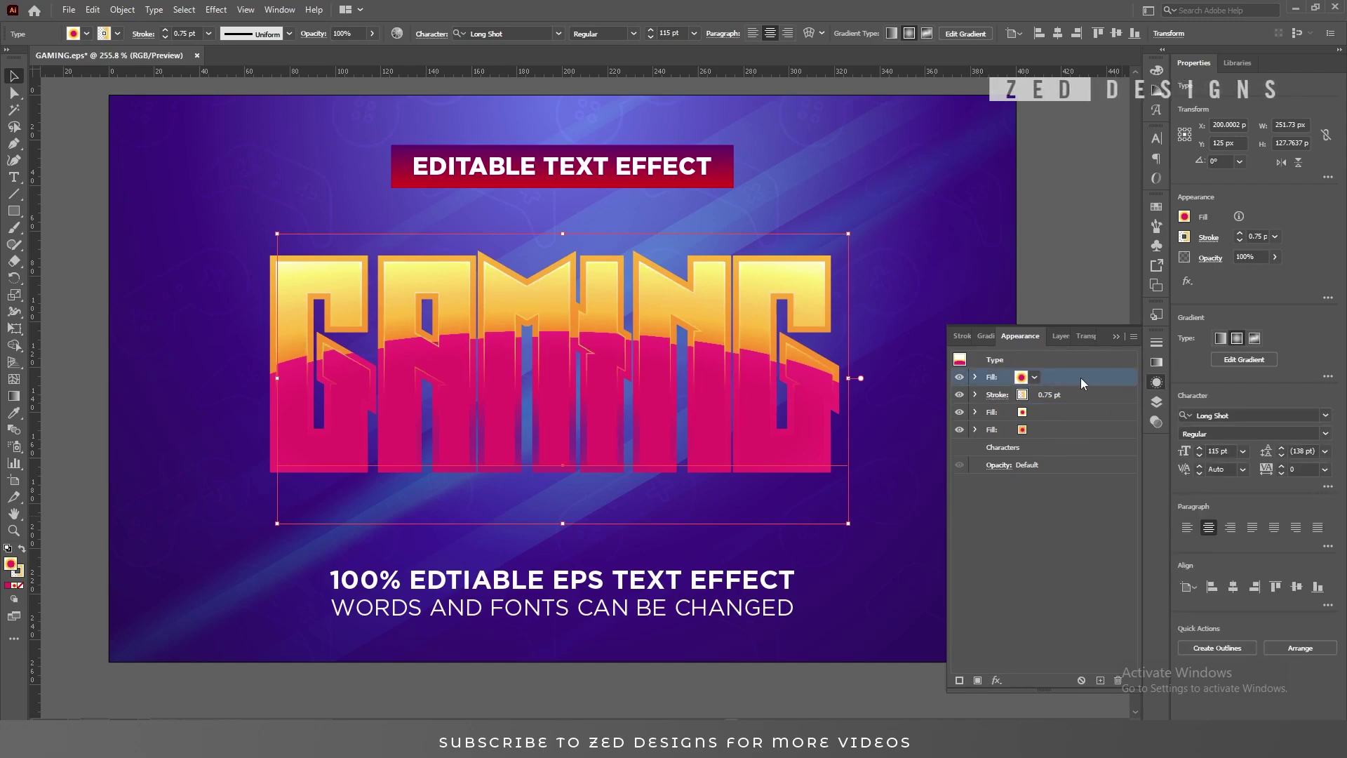
{"action": "left_click", "coordinate": [1156, 361]}
{"action": "left_click", "coordinate": [977, 359]}
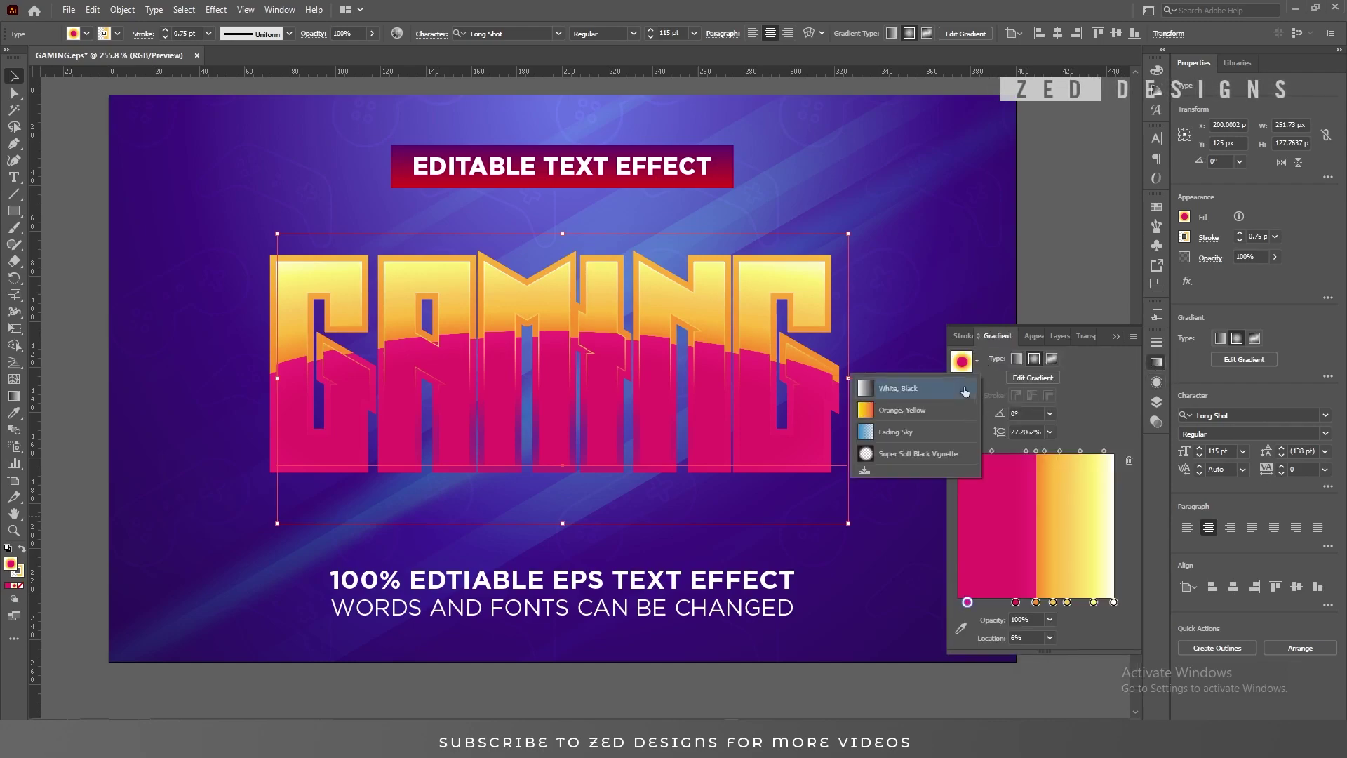
{"action": "left_click", "coordinate": [964, 387]}
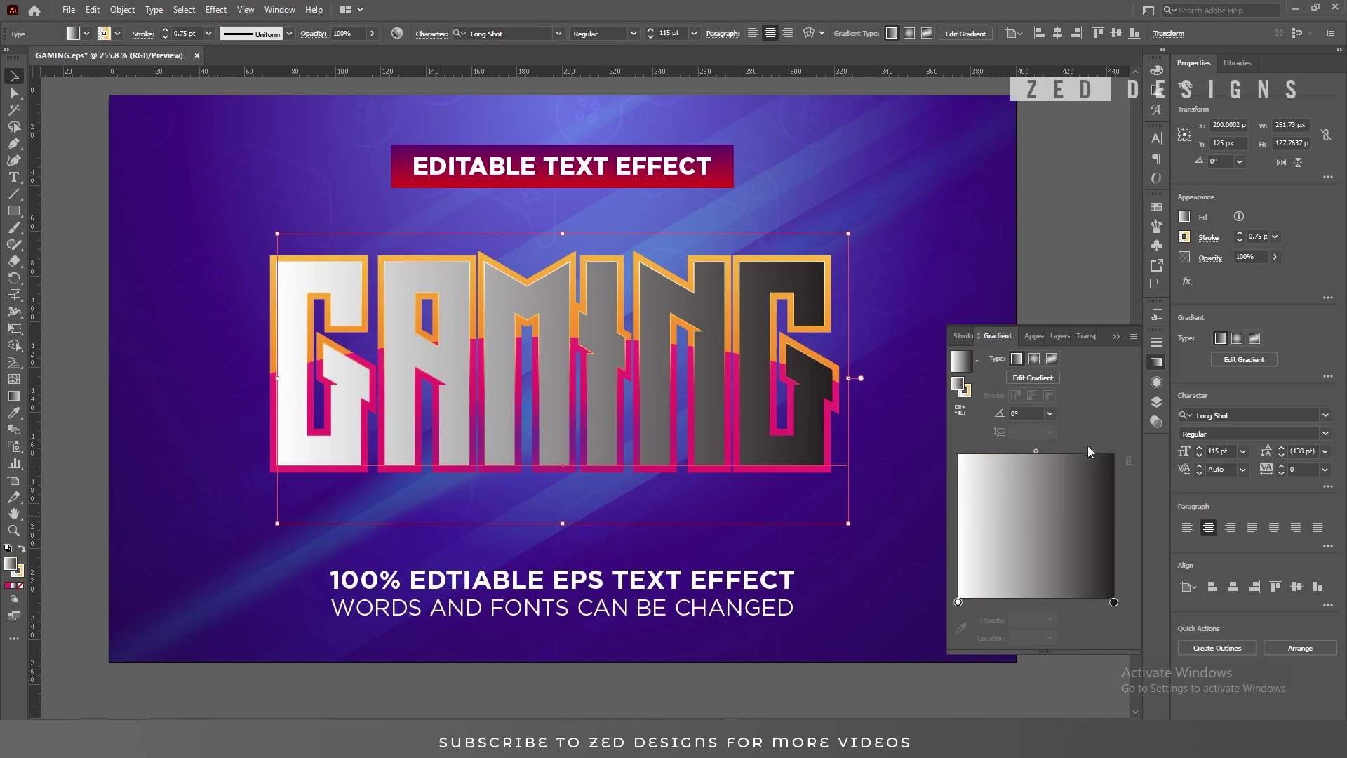
Step: Set the gradient stops to white, yellow FFFF00 and white
{"action": "left_click", "coordinate": [958, 602]}
{"action": "double_click", "coordinate": [957, 602]}
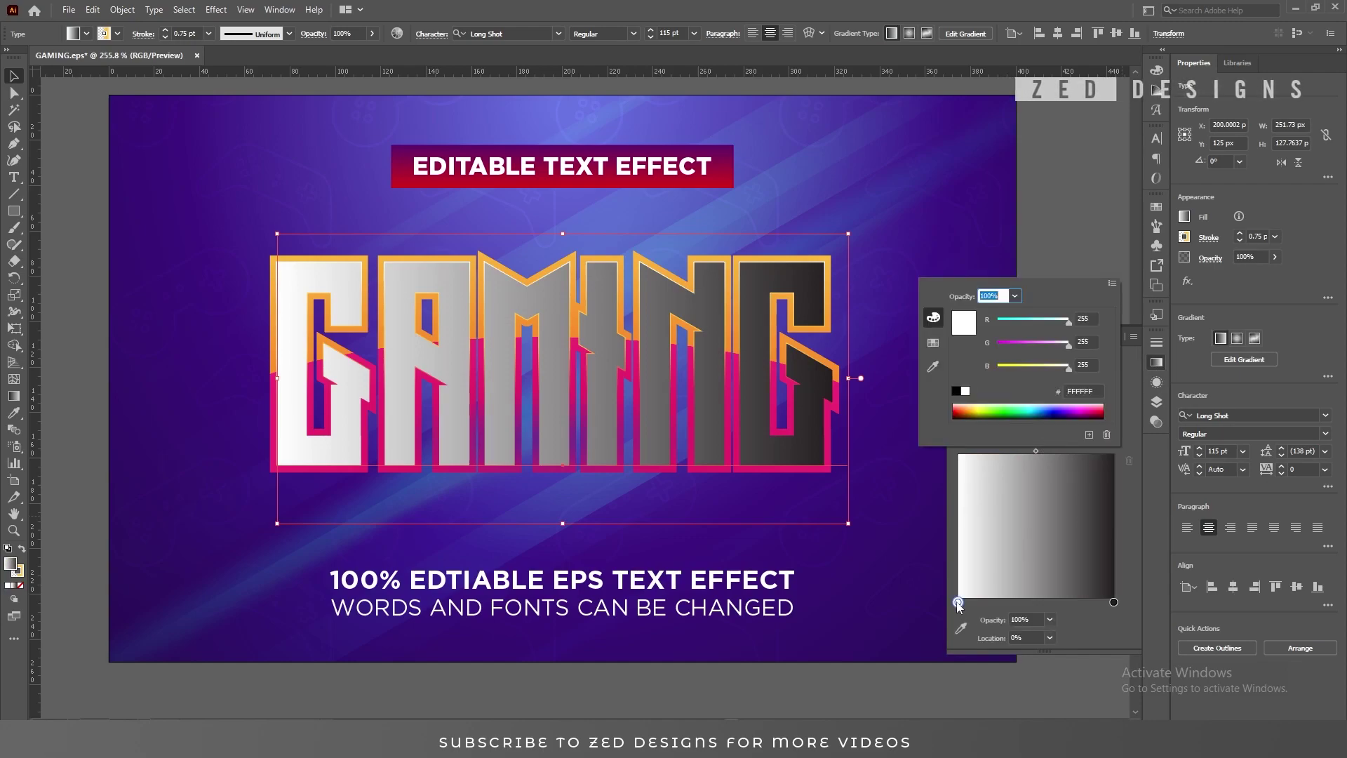
{"action": "left_click", "coordinate": [1080, 390]}
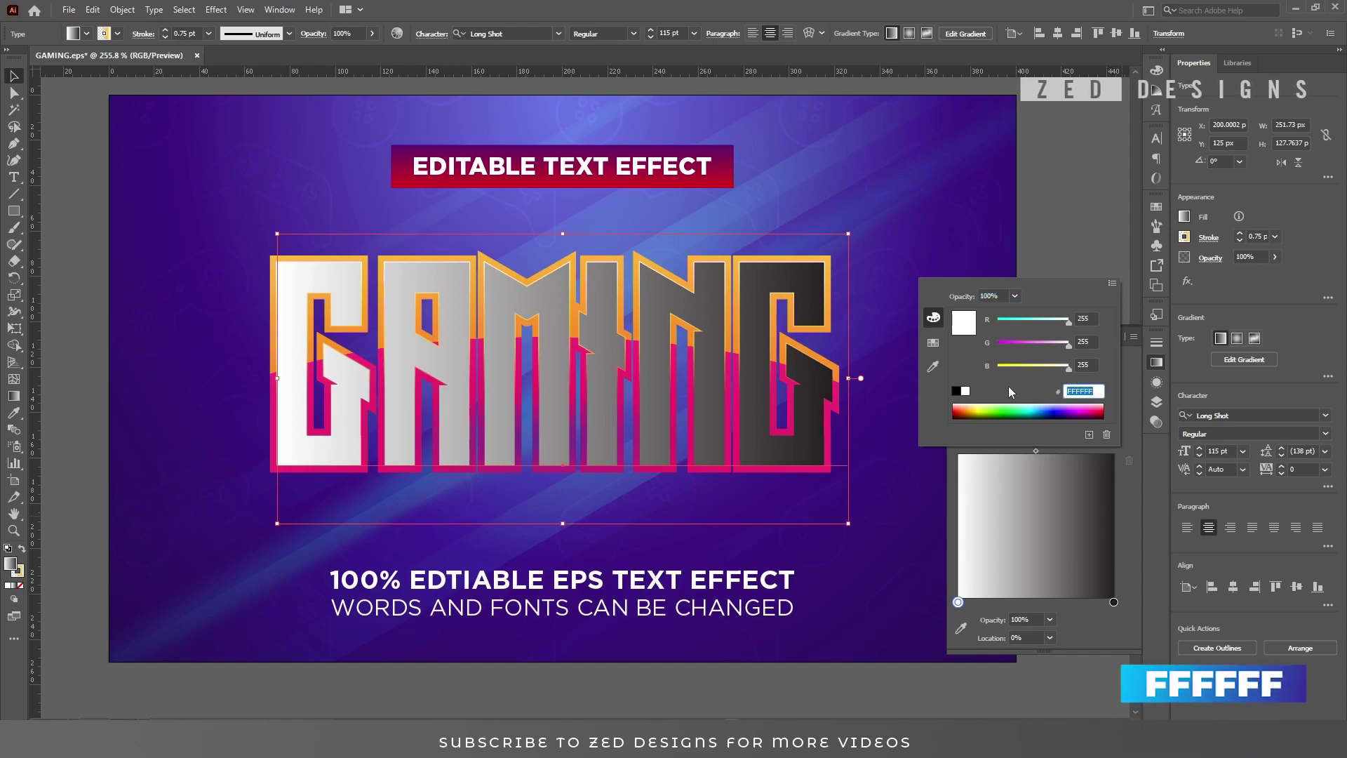
{"action": "left_click", "coordinate": [1042, 507]}
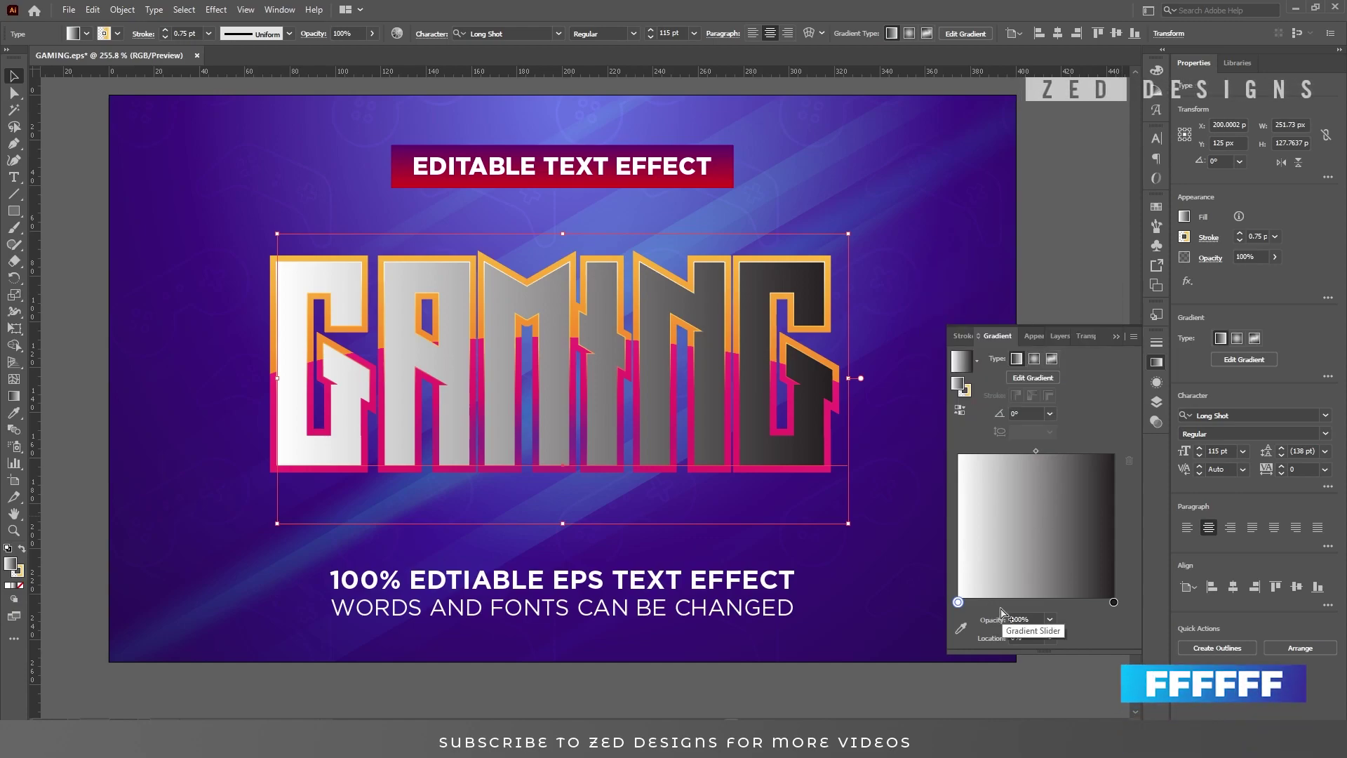
{"action": "double_click", "coordinate": [1009, 607]}
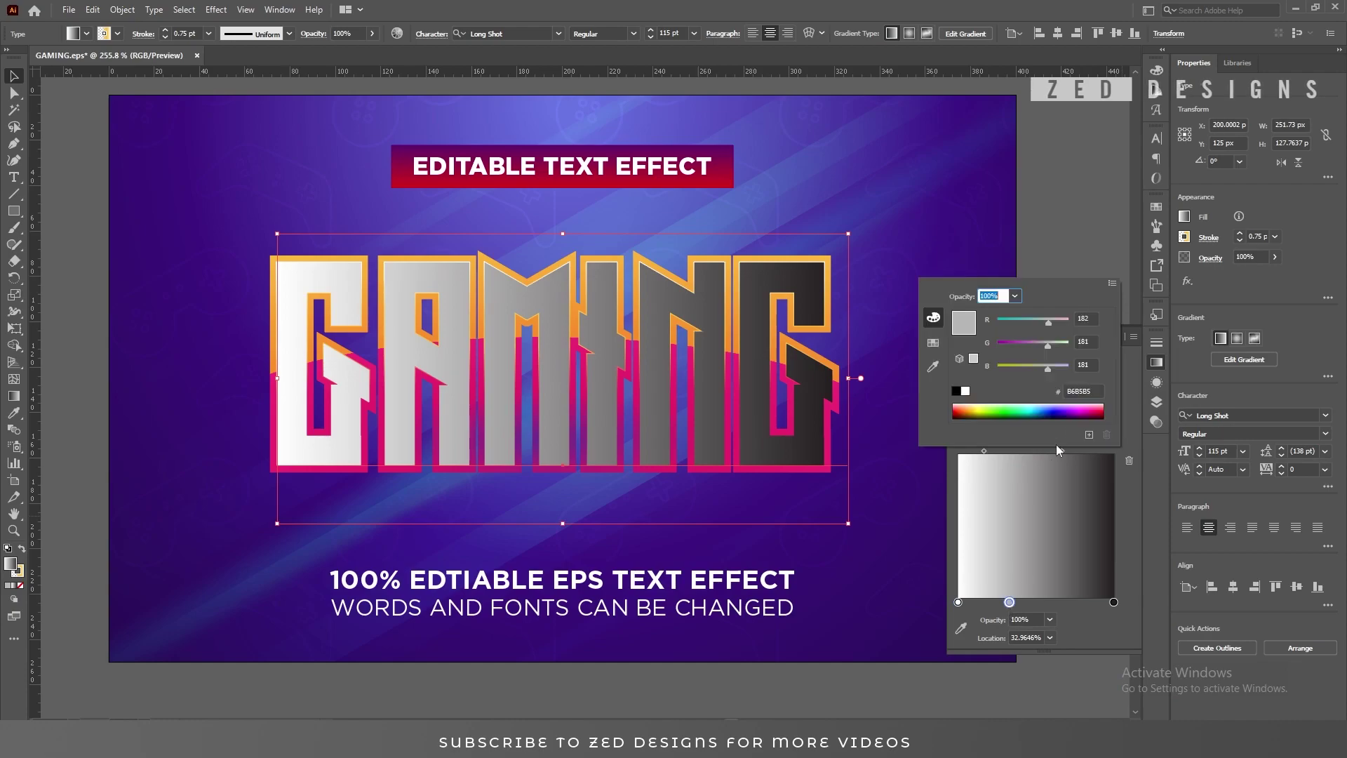
{"action": "left_click", "coordinate": [1084, 391]}
{"action": "type", "text": "FF"}
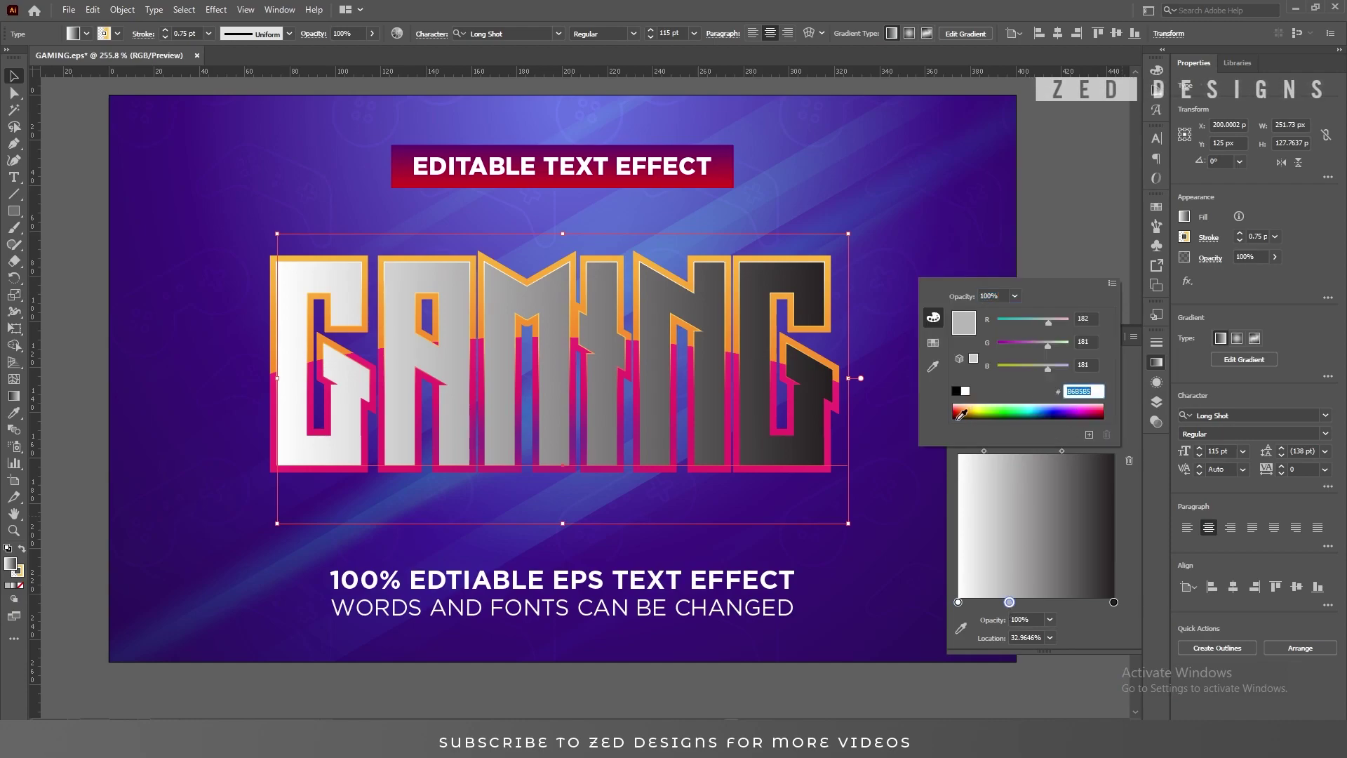
{"action": "type", "text": "FF00"}
{"action": "key", "text": "Tab"}
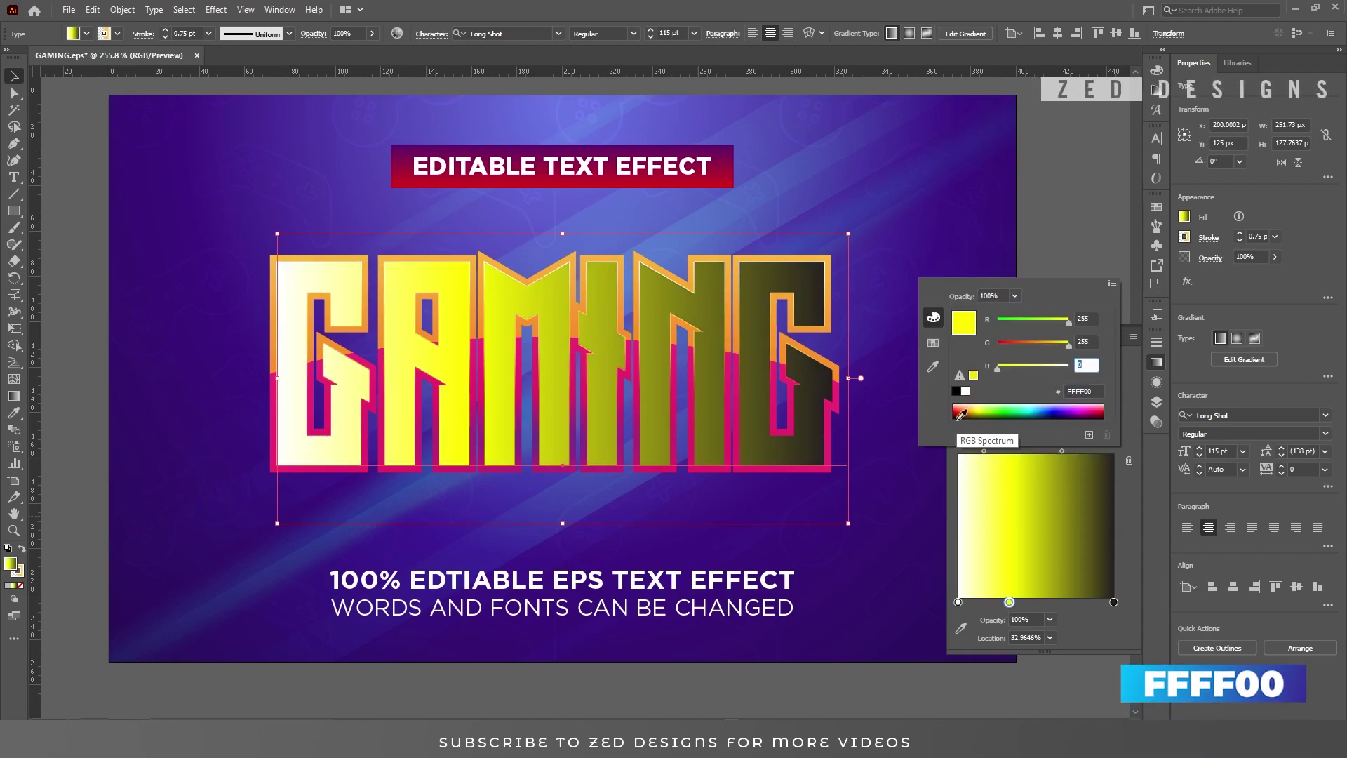
{"action": "double_click", "coordinate": [1113, 601]}
{"action": "left_click", "coordinate": [965, 391]}
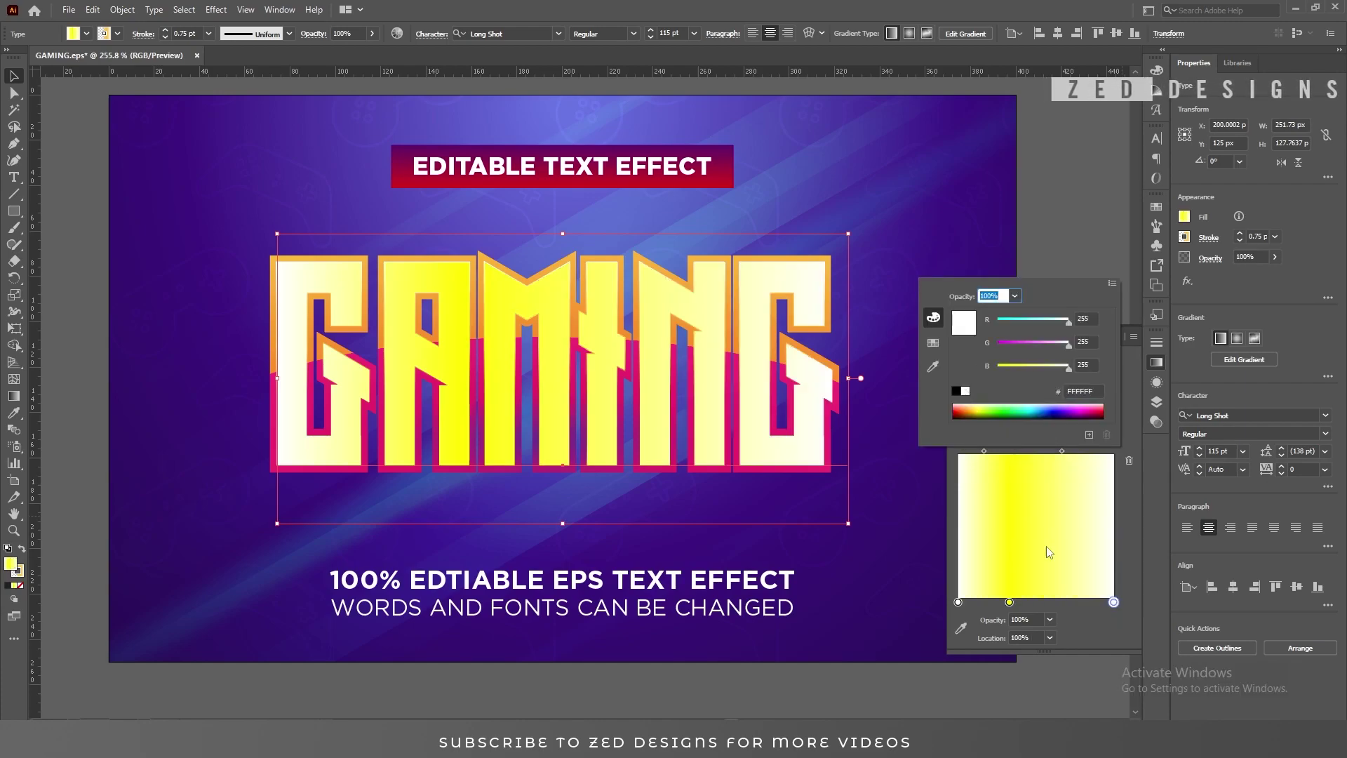
{"action": "left_click", "coordinate": [1075, 620]}
Step: Place the yellow stop at 85%, the left stop at 73% with 0% opacity, angle 90°
{"action": "left_click", "coordinate": [1008, 602]}
{"action": "left_click", "coordinate": [1025, 636]}
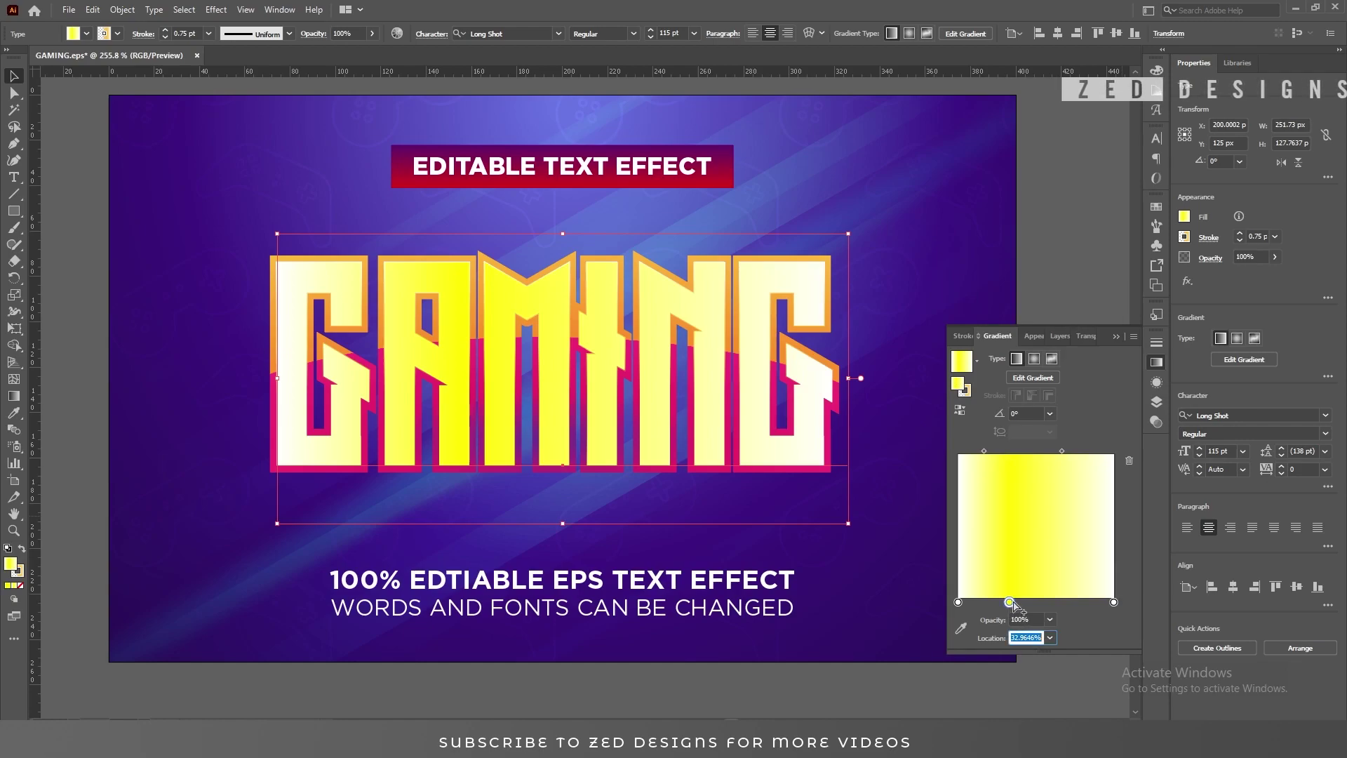
{"action": "type", "text": "85"}
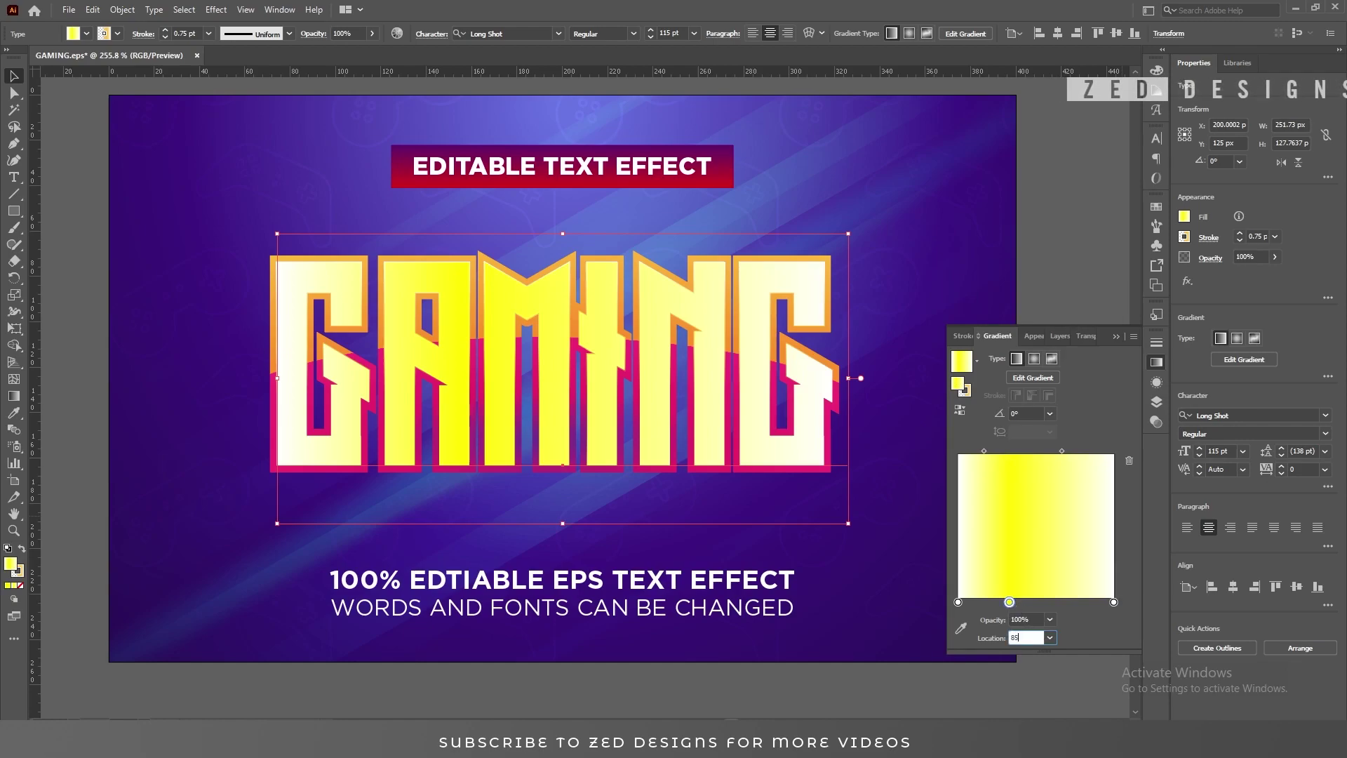
{"action": "key", "text": "Tab"}
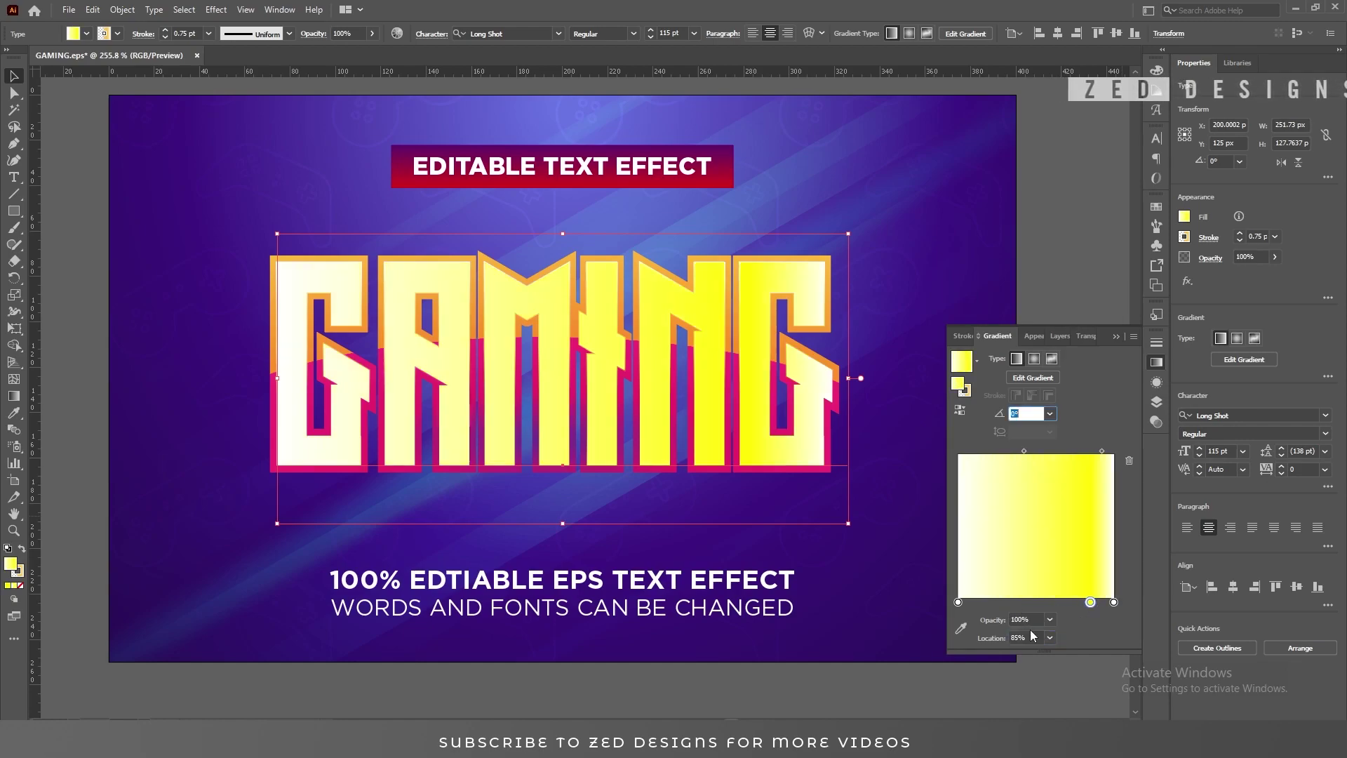
{"action": "double_click", "coordinate": [958, 602]}
{"action": "left_click", "coordinate": [1011, 637]}
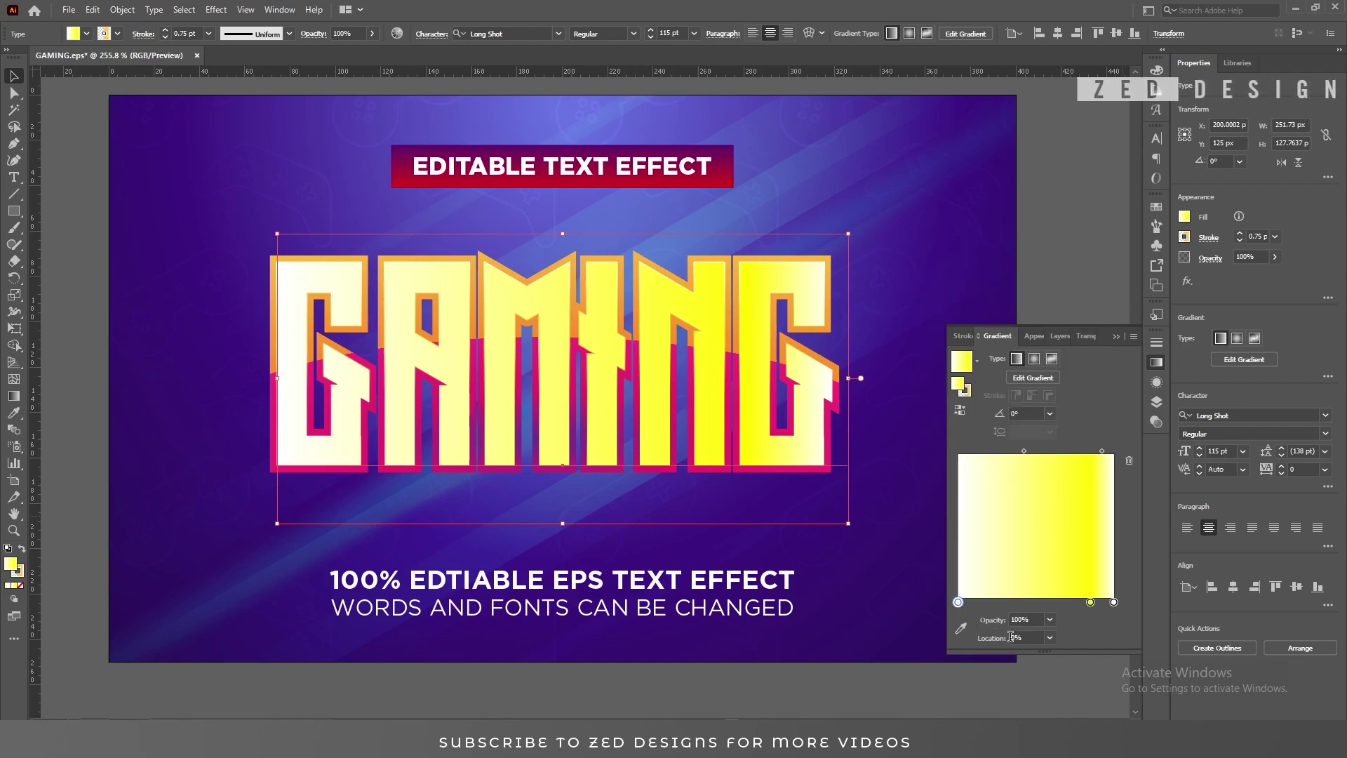
{"action": "left_click", "coordinate": [1010, 637]}
{"action": "type", "text": "73"}
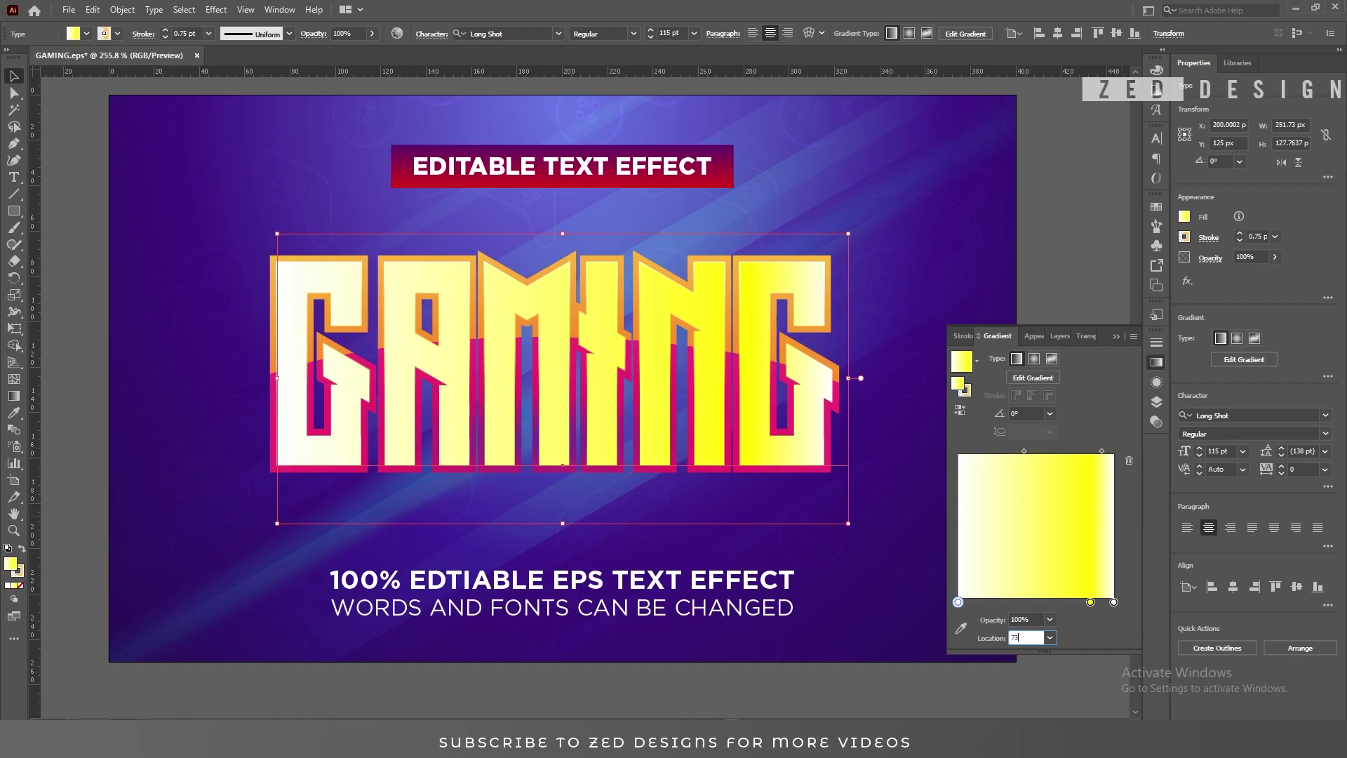
{"action": "key", "text": "Return"}
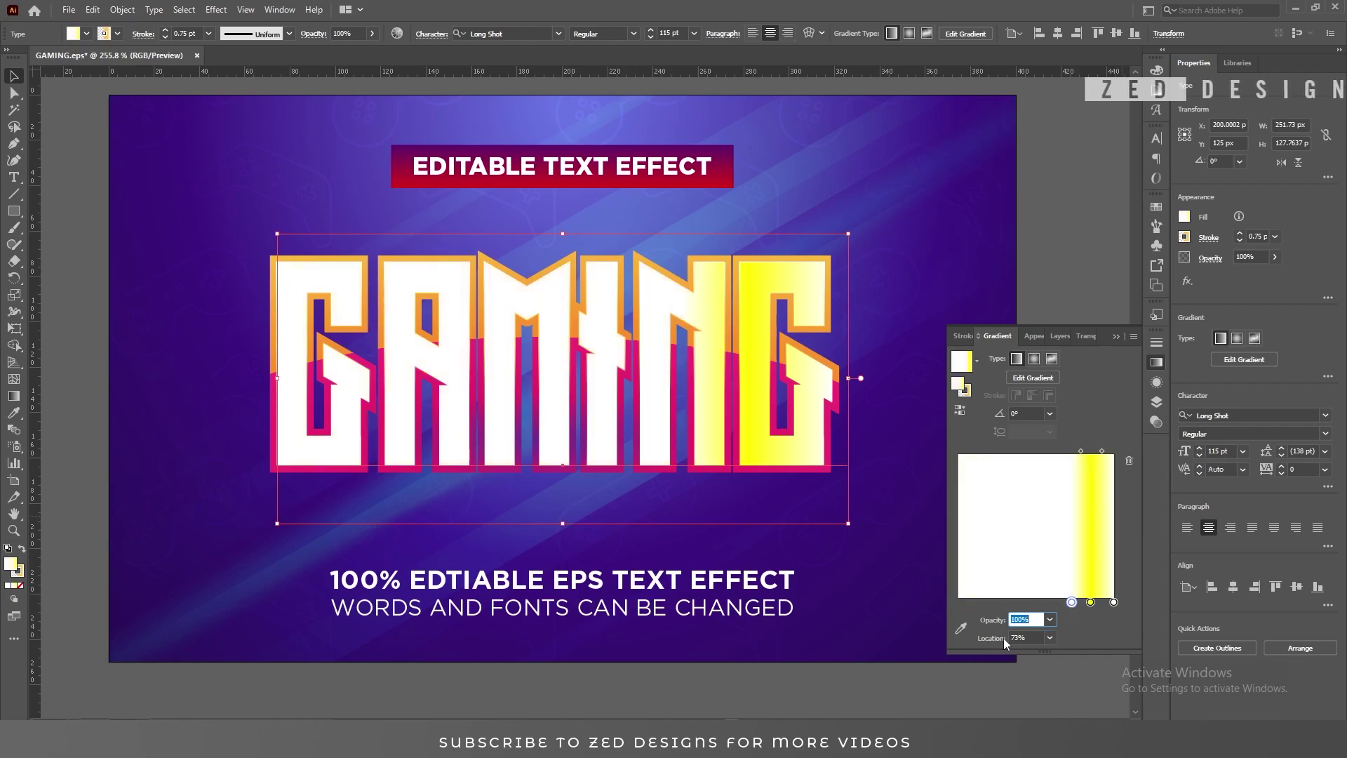
{"action": "left_click", "coordinate": [1049, 619]}
{"action": "left_click", "coordinate": [1066, 451]}
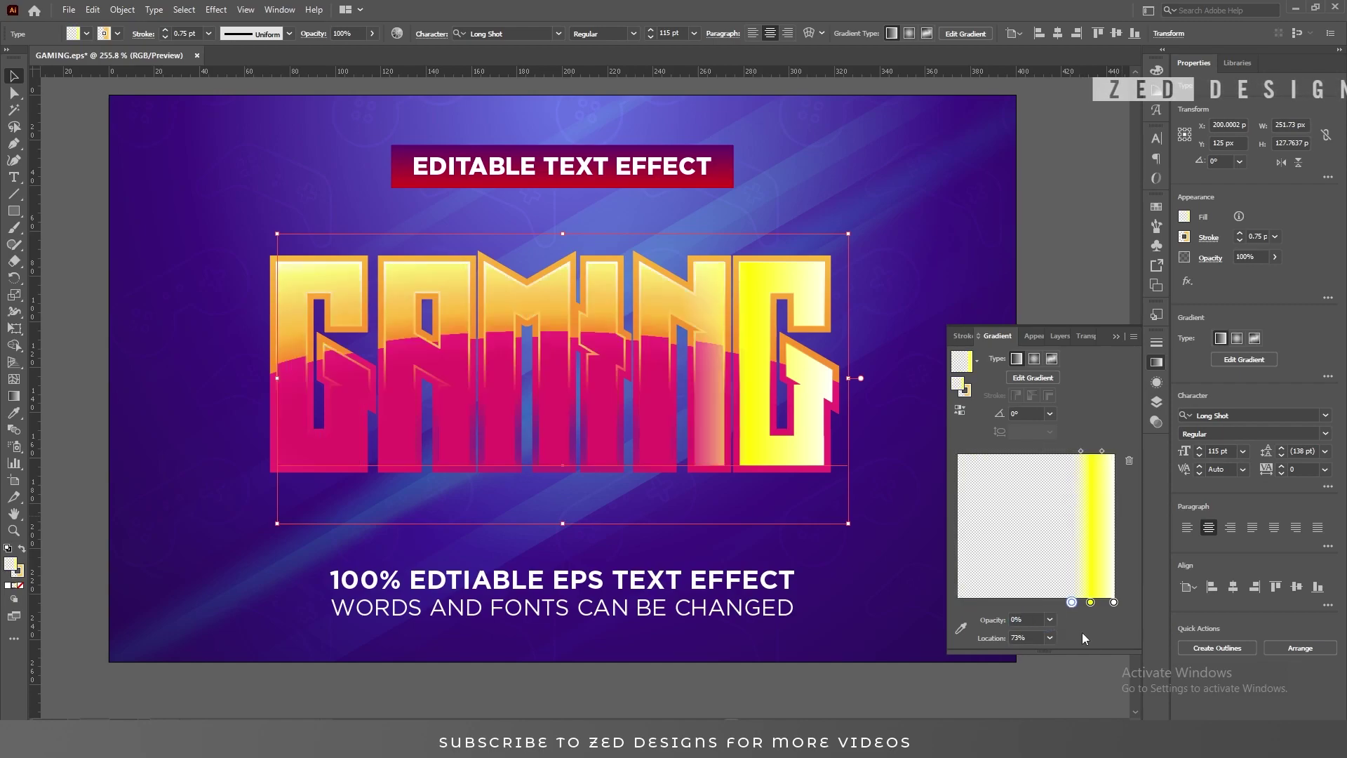
{"action": "left_click", "coordinate": [1050, 415]}
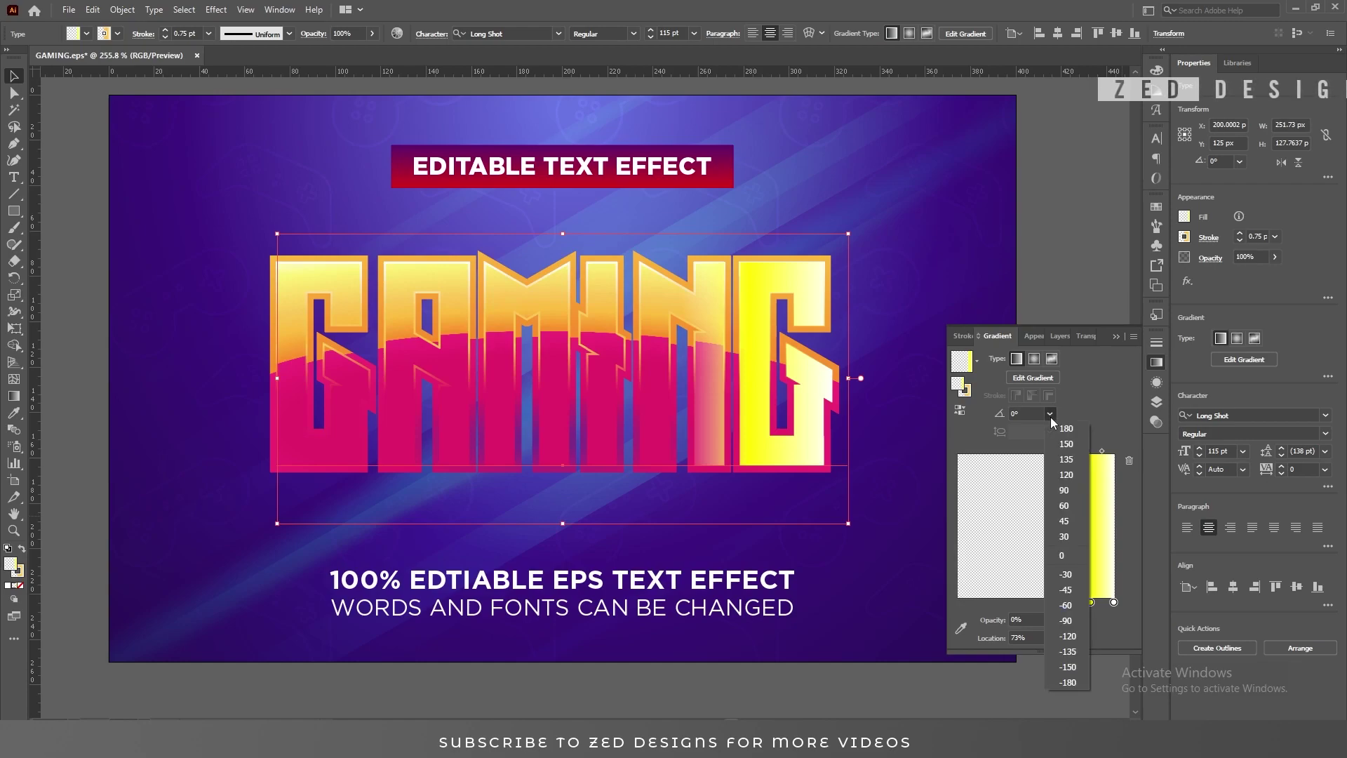
{"action": "left_click", "coordinate": [1073, 490]}
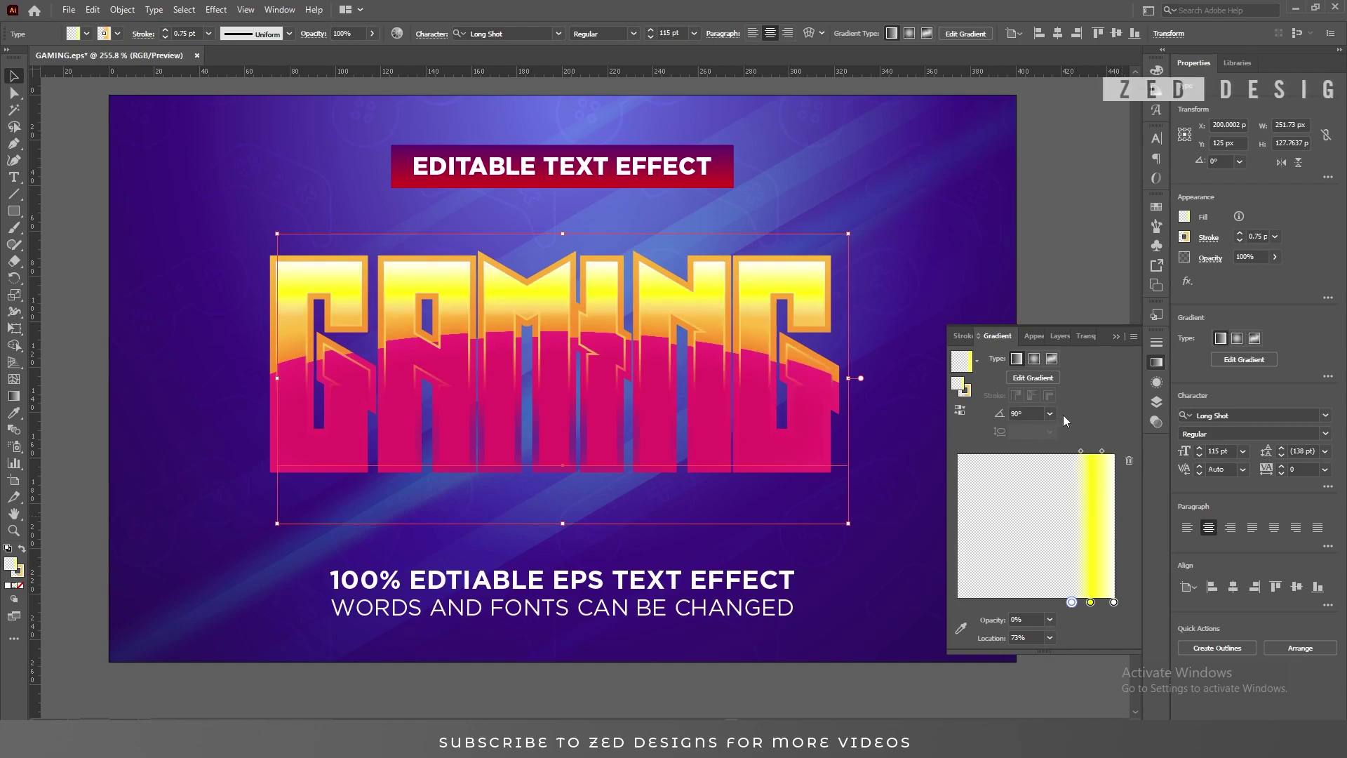
Step: Set the top yellow gradient fill's blending mode to Soft Light
{"action": "left_click", "coordinate": [1156, 383]}
{"action": "left_click", "coordinate": [975, 377]}
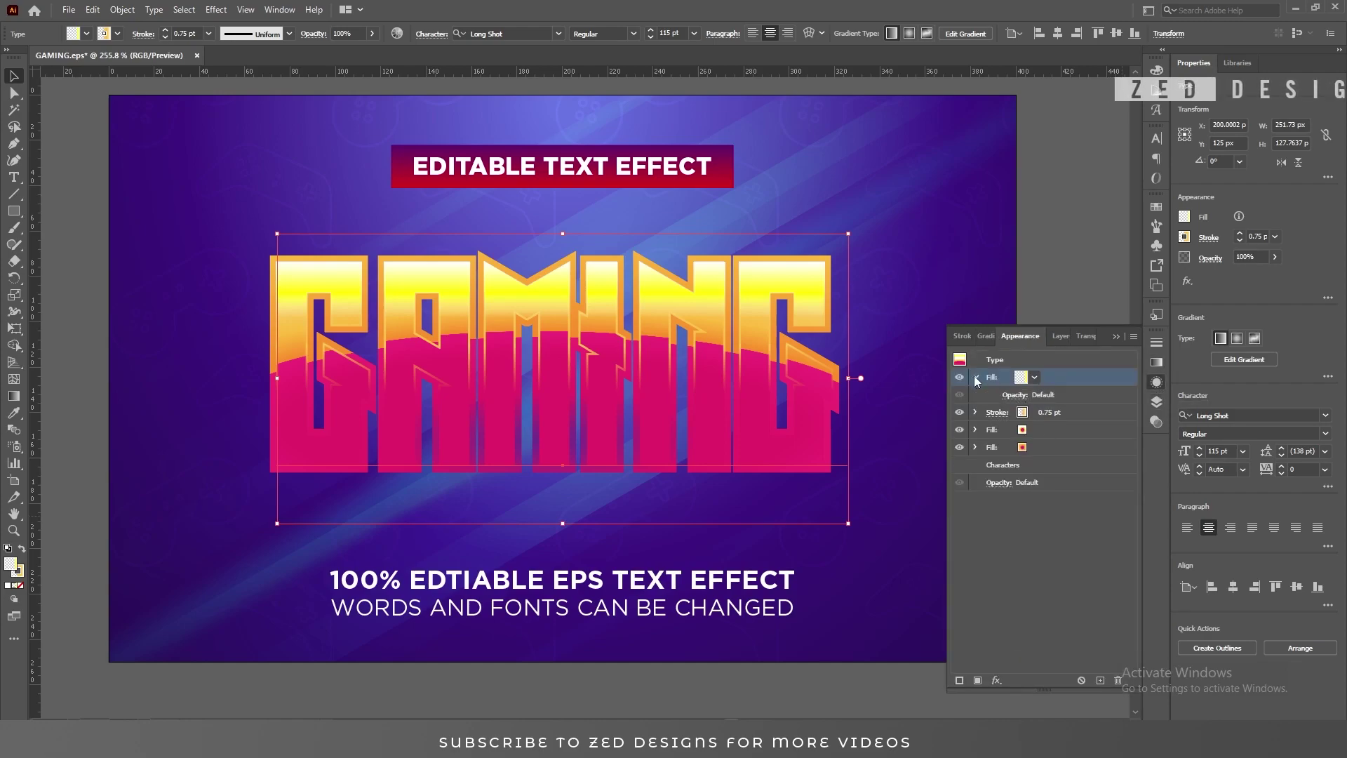
{"action": "left_click", "coordinate": [1015, 395]}
{"action": "left_click", "coordinate": [932, 421]}
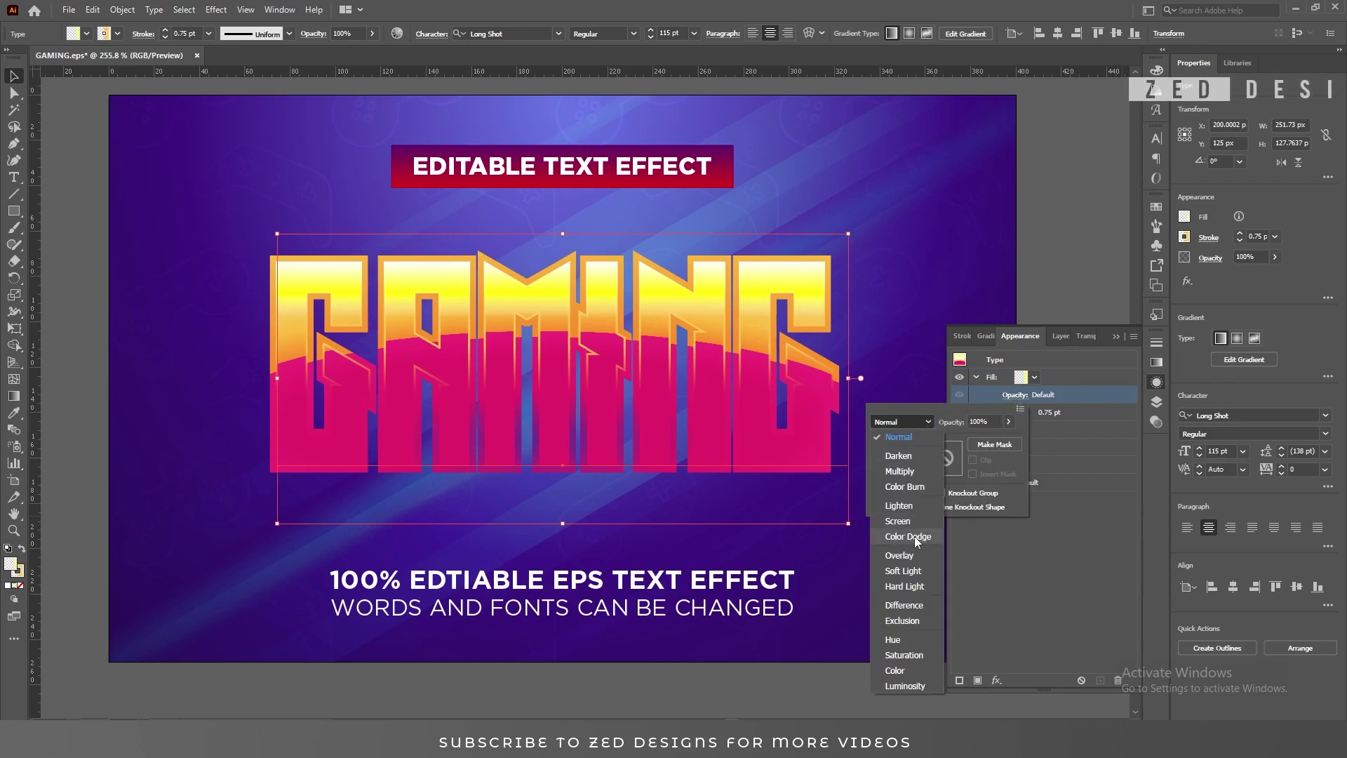
{"action": "left_click", "coordinate": [916, 566]}
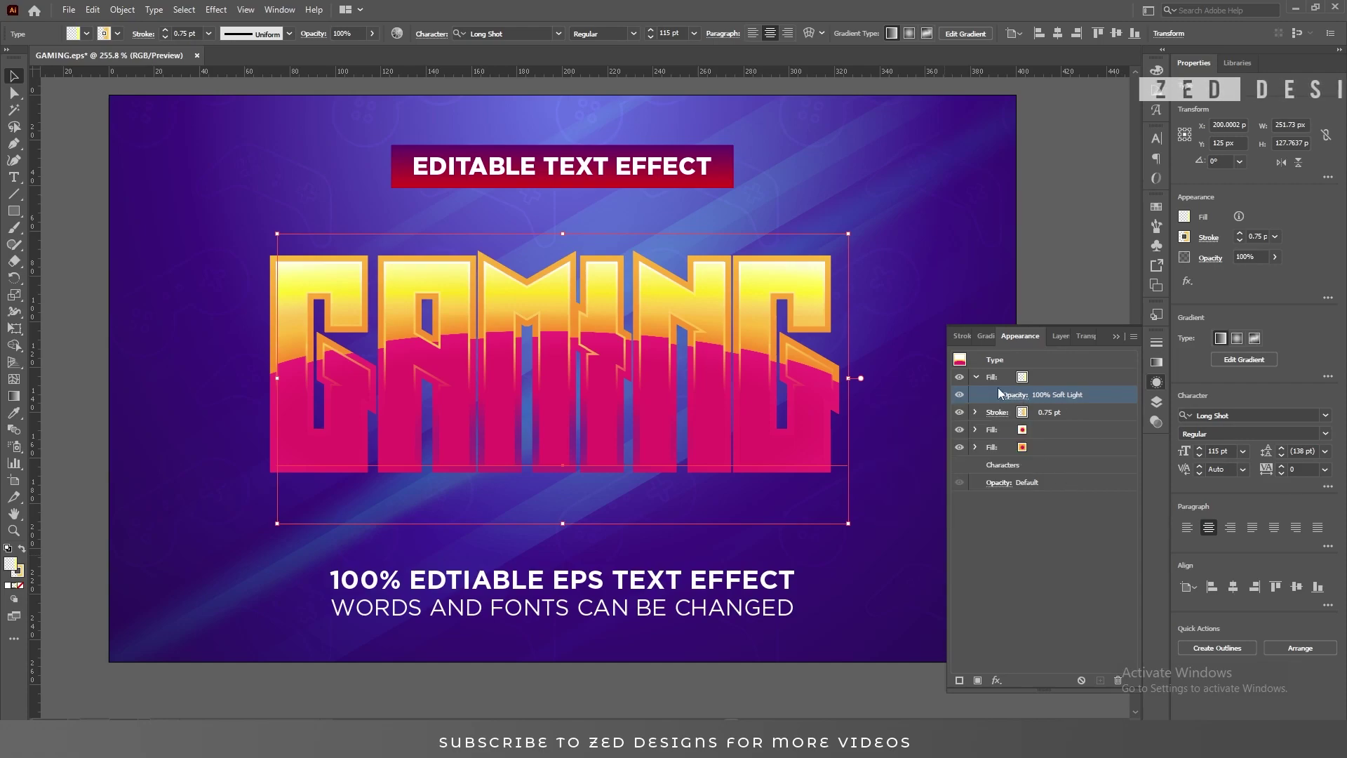
{"action": "left_click", "coordinate": [975, 377]}
{"action": "left_click", "coordinate": [1090, 379]}
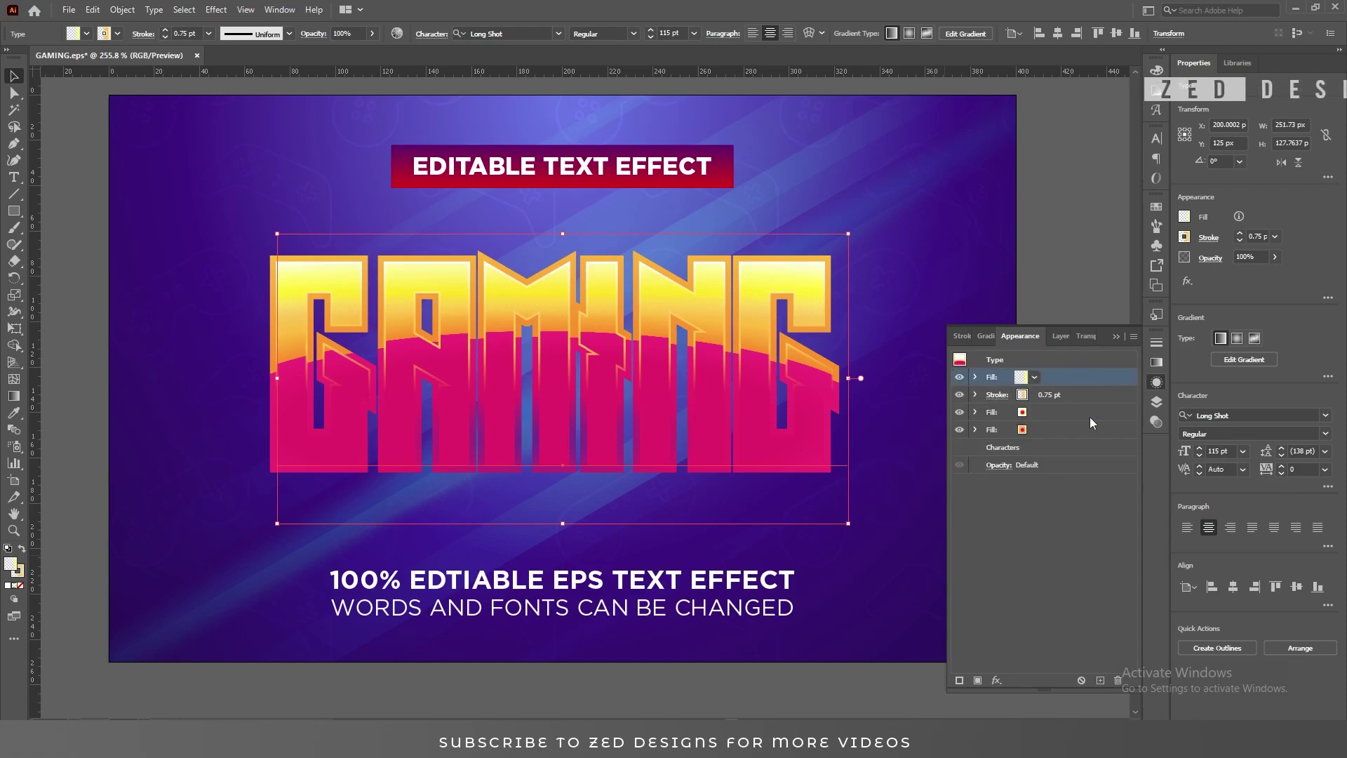
Step: Duplicate the bottom fill and colour the new bottom copy dark purple 160230
{"action": "left_click", "coordinate": [1071, 432]}
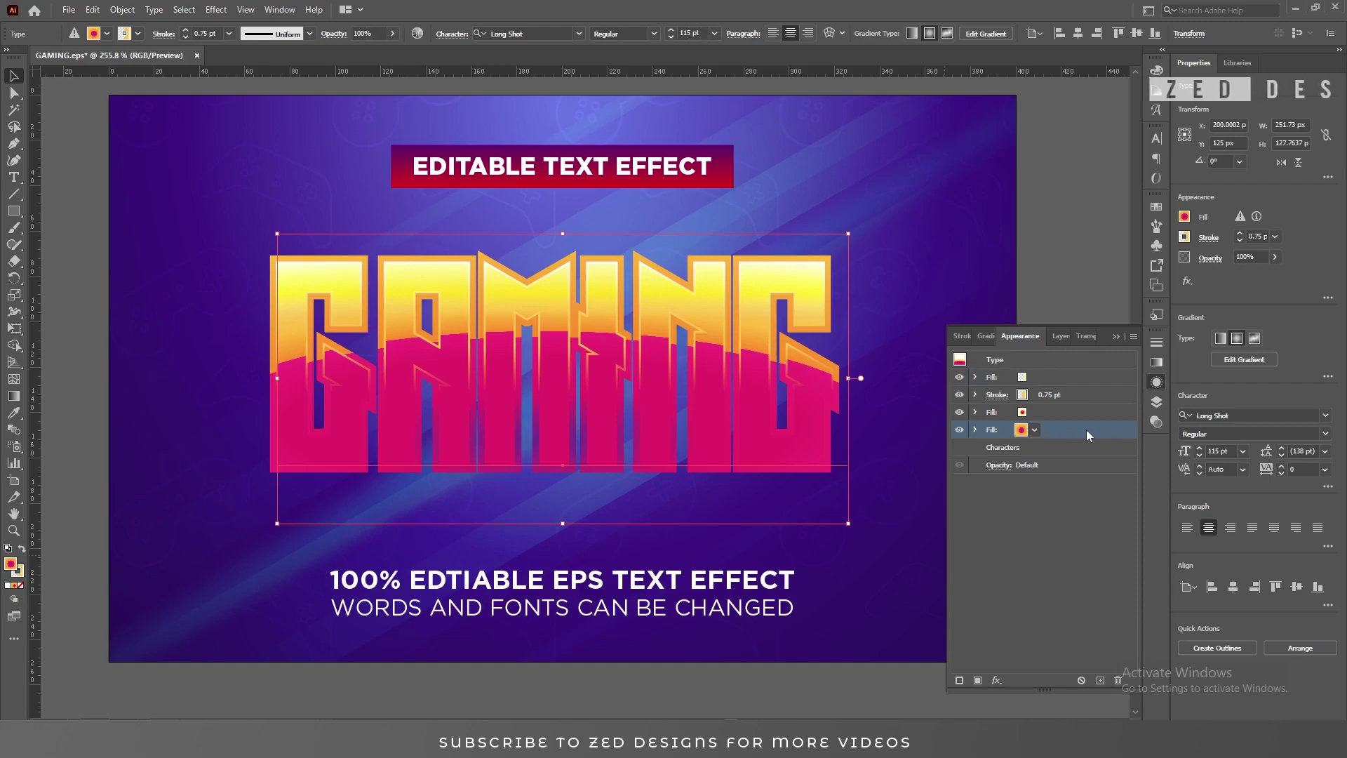
{"action": "left_click", "coordinate": [1100, 680]}
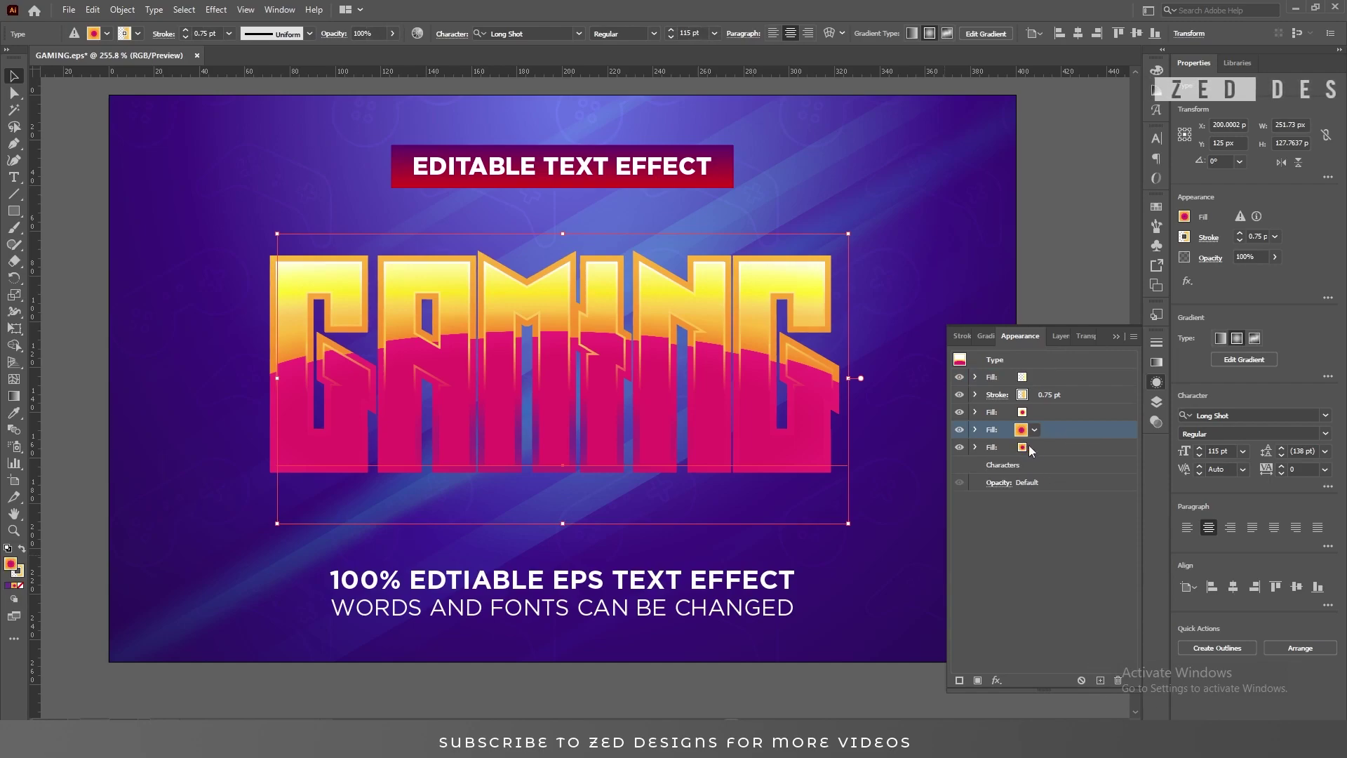
{"action": "left_click", "coordinate": [1052, 449]}
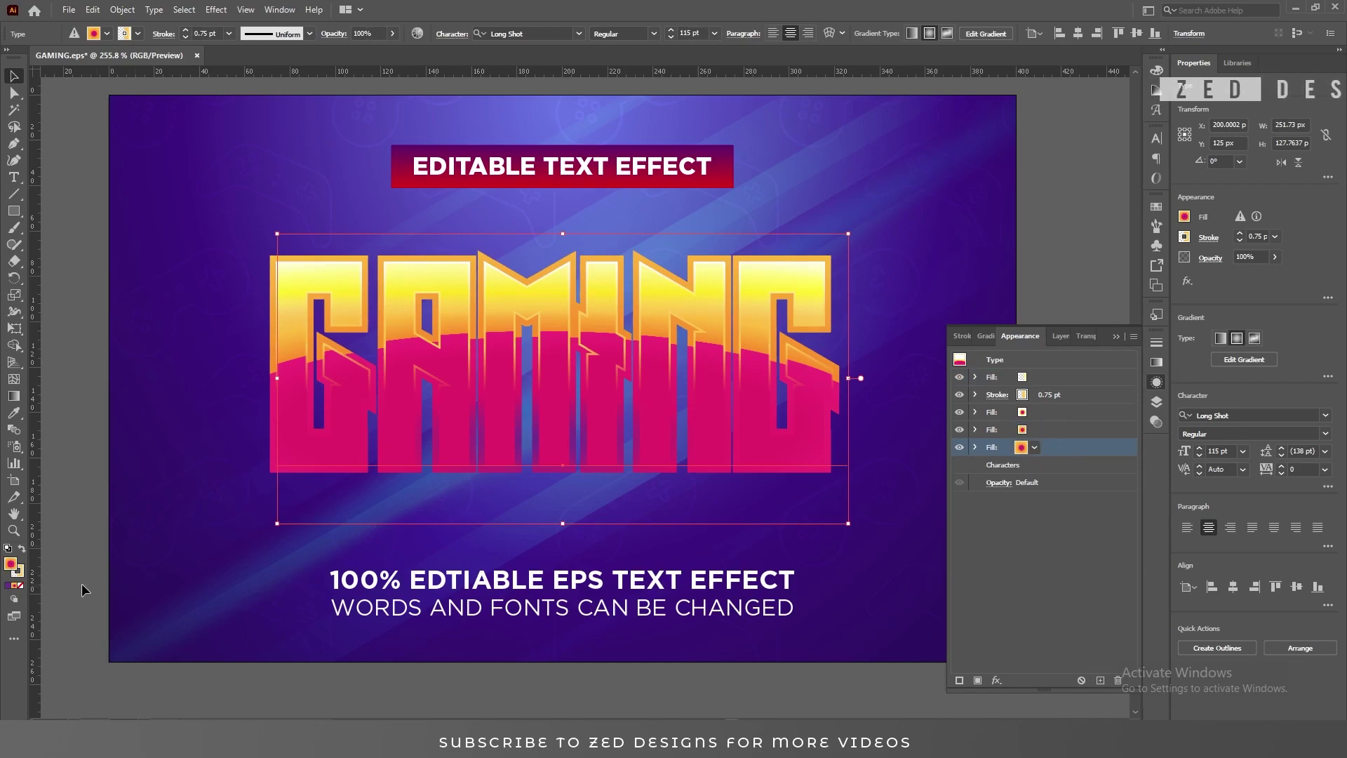
{"action": "double_click", "coordinate": [12, 565]}
{"action": "type", "text": "F"}
{"action": "type", "text": "60230"}
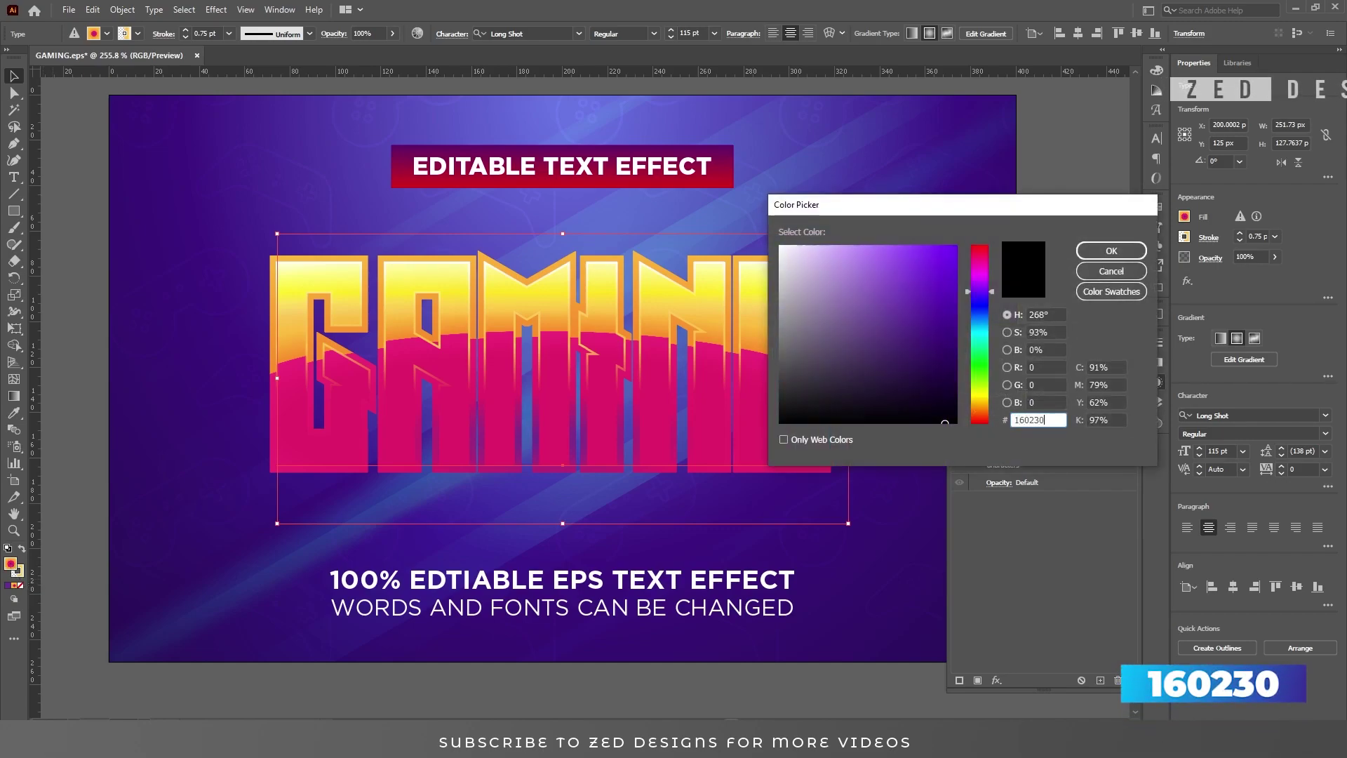
{"action": "key", "text": "Tab"}
{"action": "left_click", "coordinate": [1111, 251]}
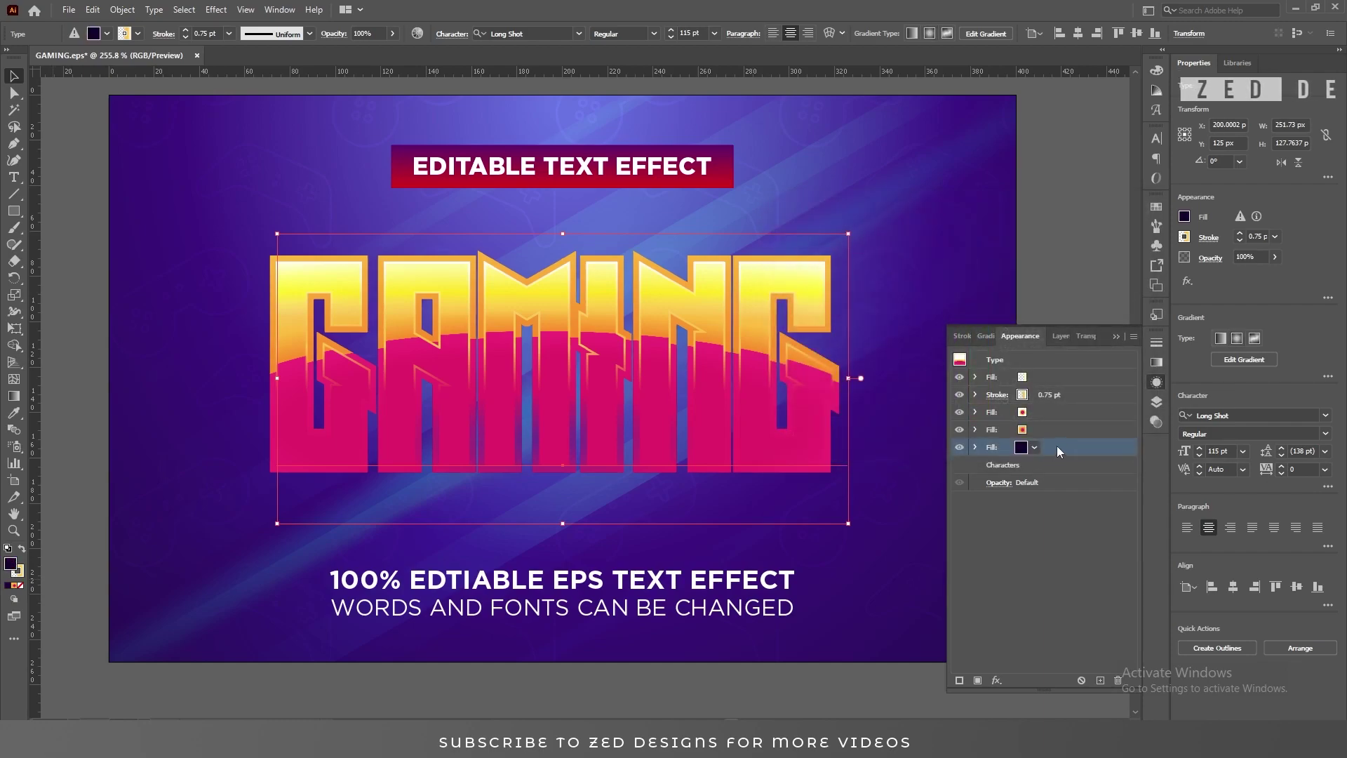
{"action": "left_click", "coordinate": [997, 679]}
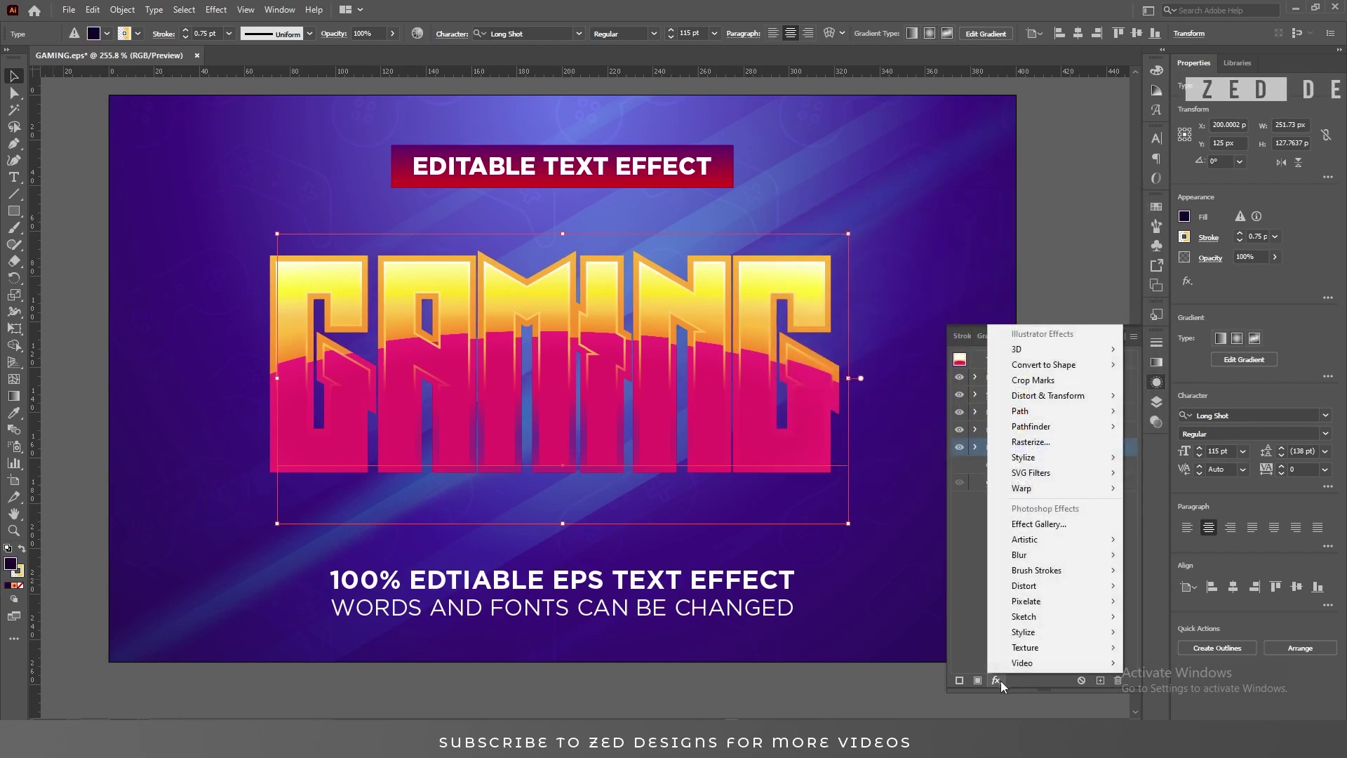
Step: Apply a Transform effect to the dark fill: Move Vertical 0.5 px, 25 copies
{"action": "mouse_move", "coordinate": [1090, 406]}
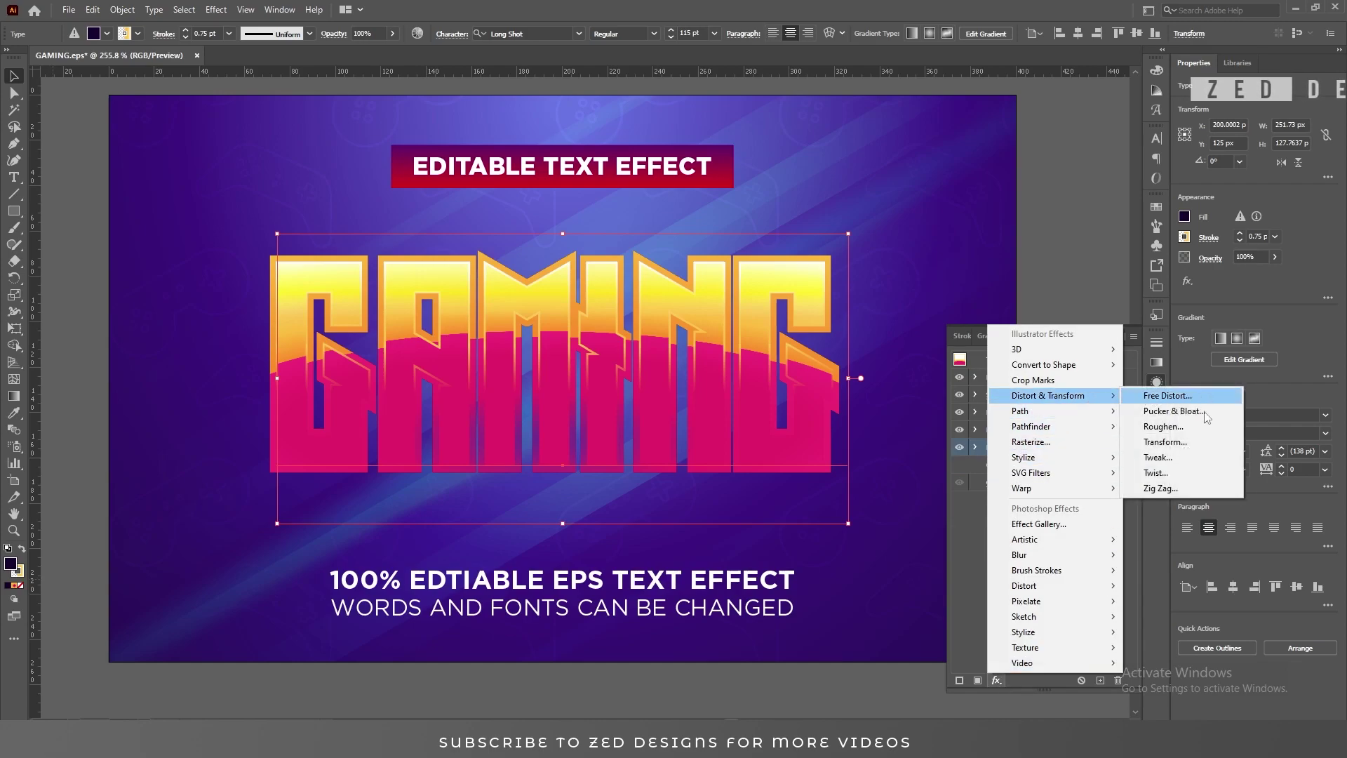
{"action": "left_click", "coordinate": [1171, 443]}
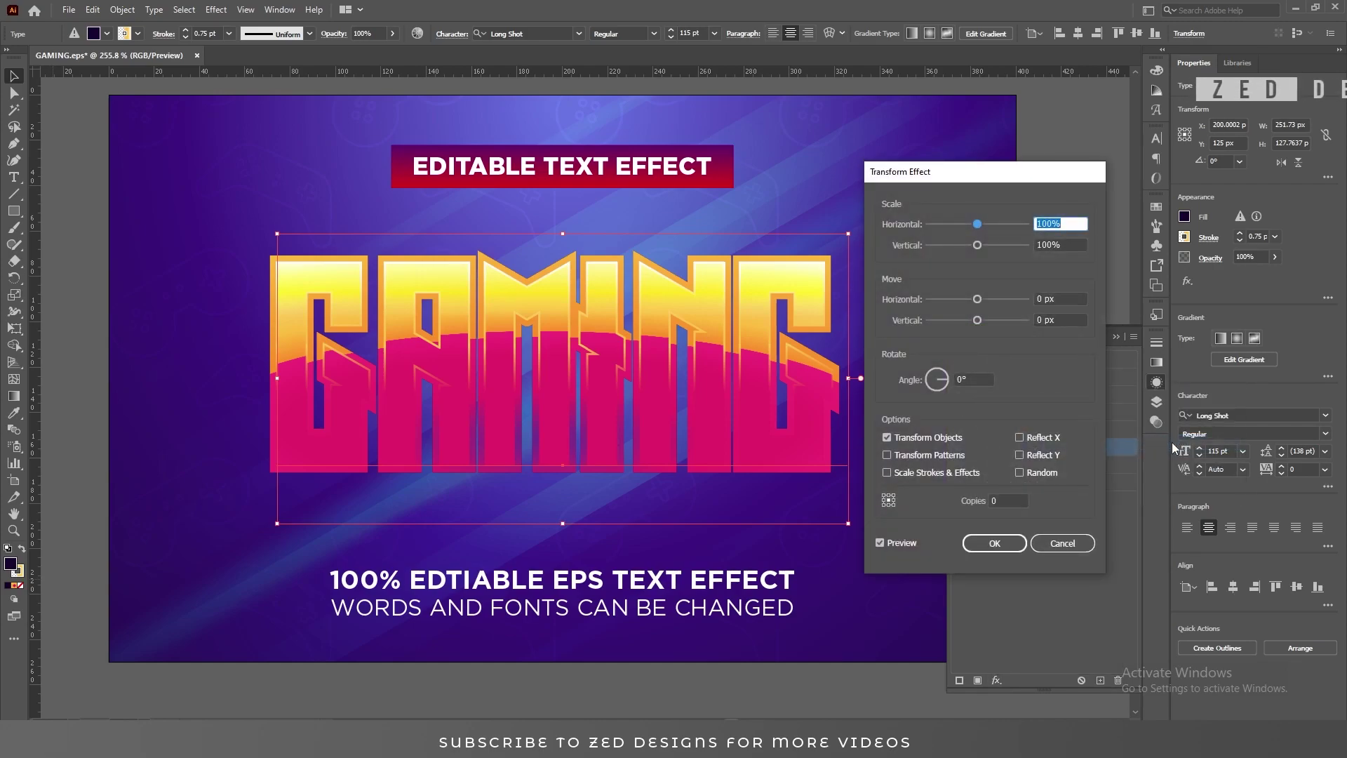
{"action": "left_click", "coordinate": [1068, 299]}
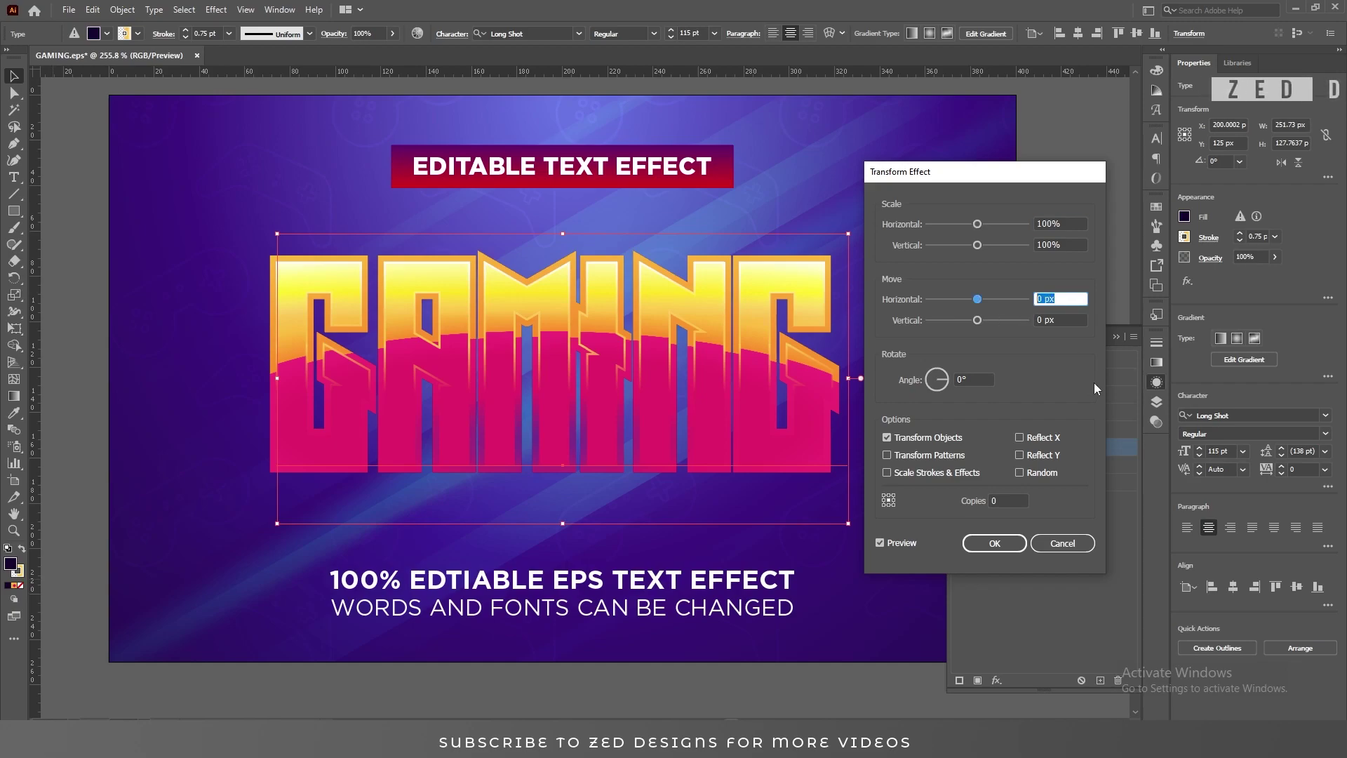
{"action": "key", "text": "Tab"}
{"action": "type", "text": ".5"}
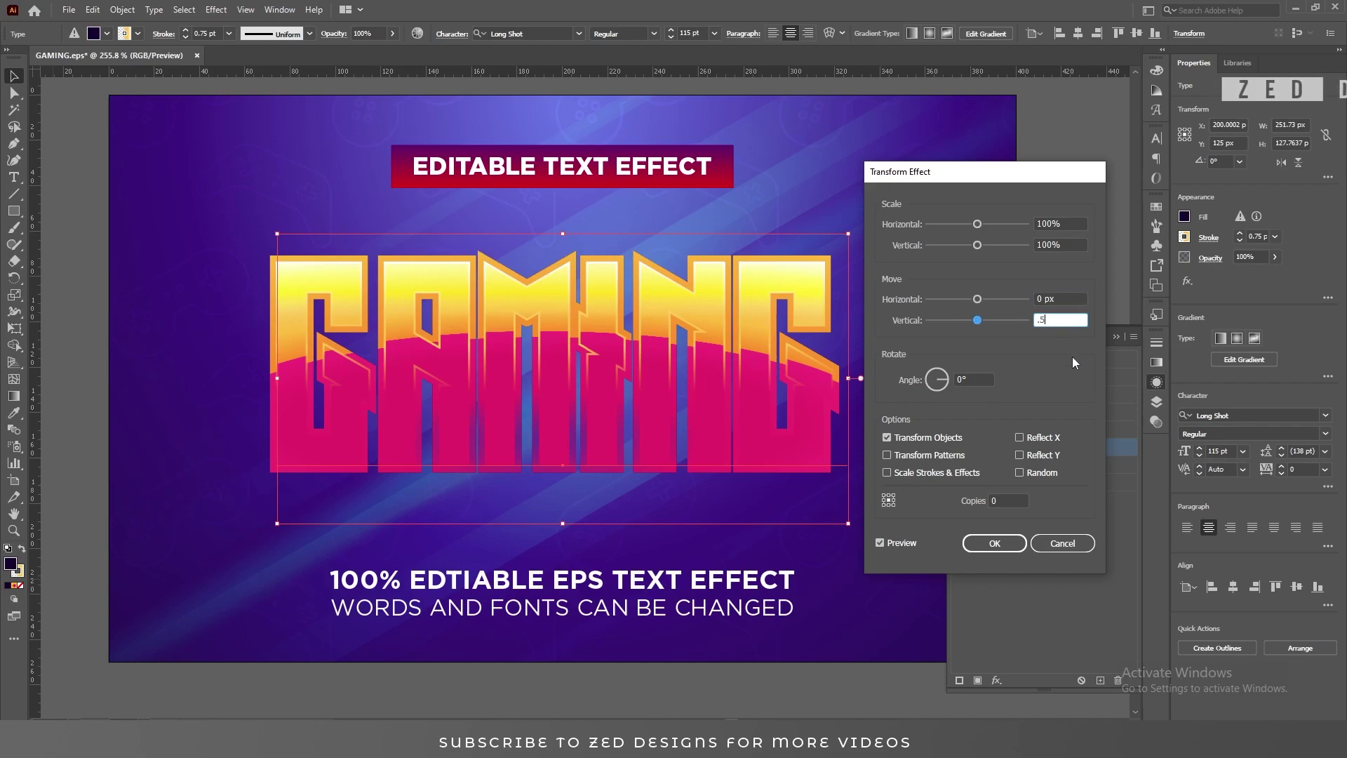
{"action": "key", "text": "Tab"}
{"action": "key", "text": "Tab"}
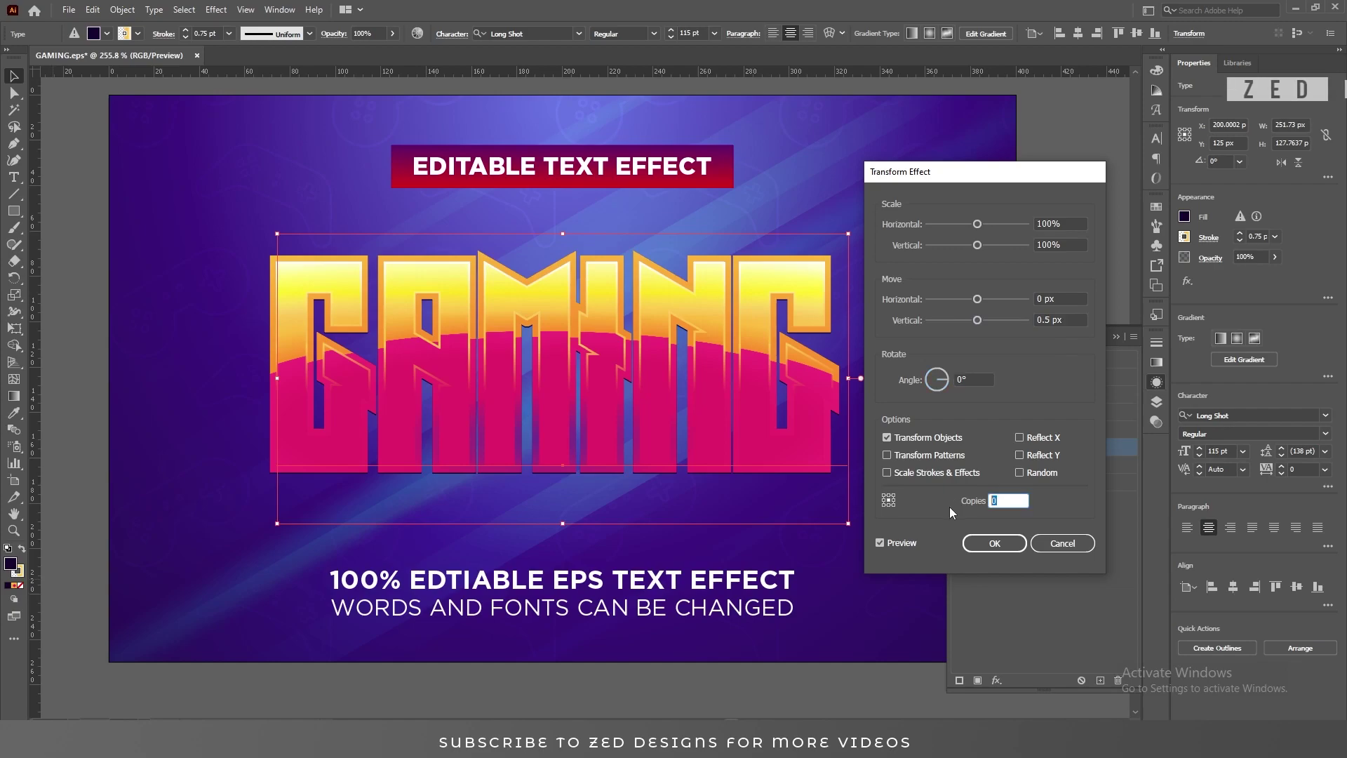
{"action": "type", "text": "25"}
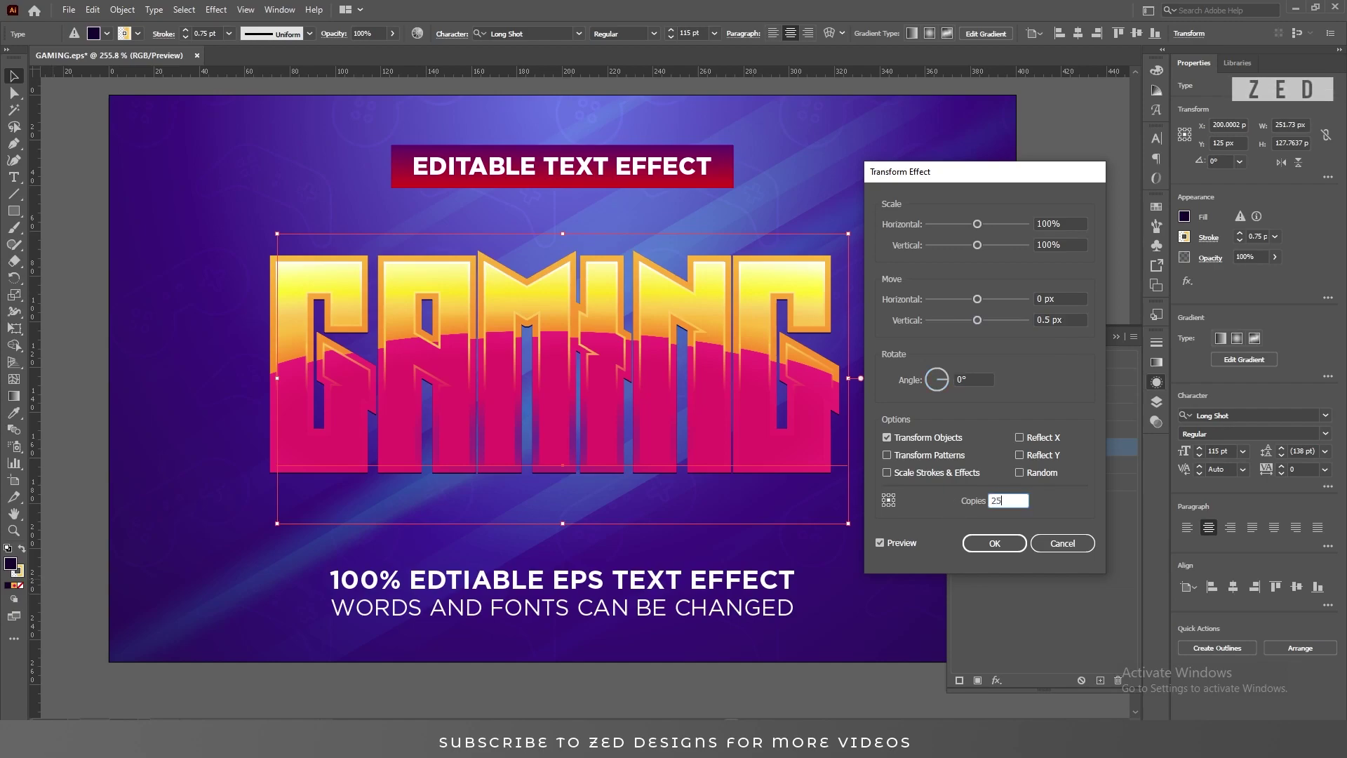
{"action": "left_click", "coordinate": [995, 544]}
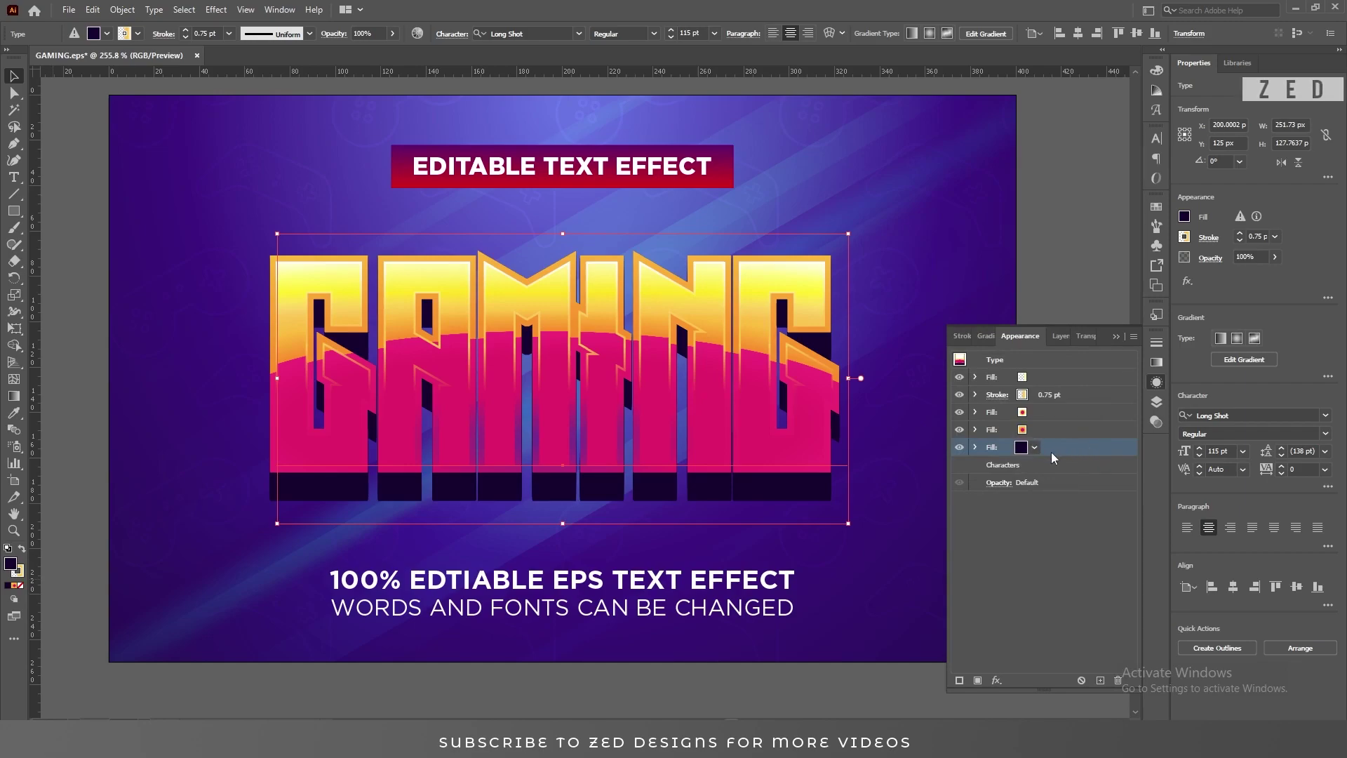
Step: Duplicate the dark fill and raise the lower copy's Transform copies to 37
{"action": "left_click", "coordinate": [1100, 680]}
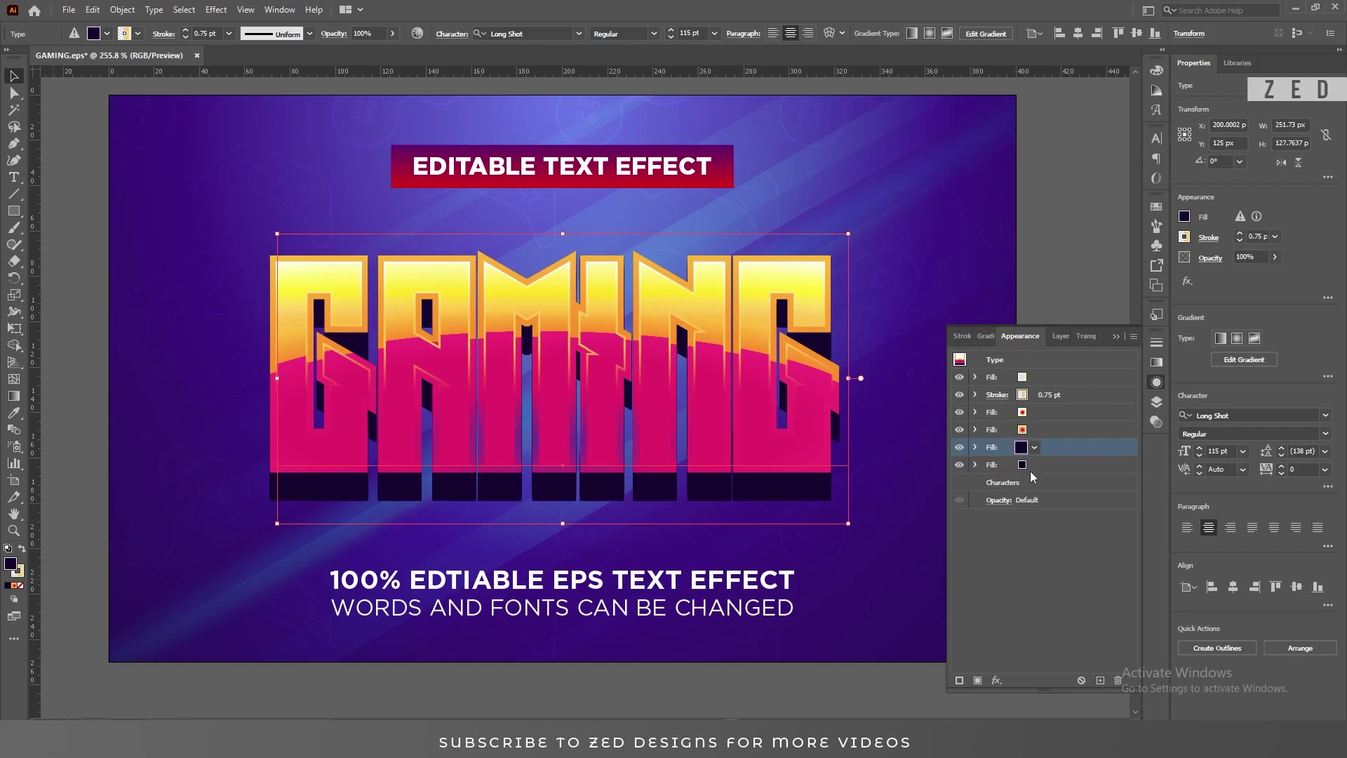
{"action": "left_click", "coordinate": [1053, 468]}
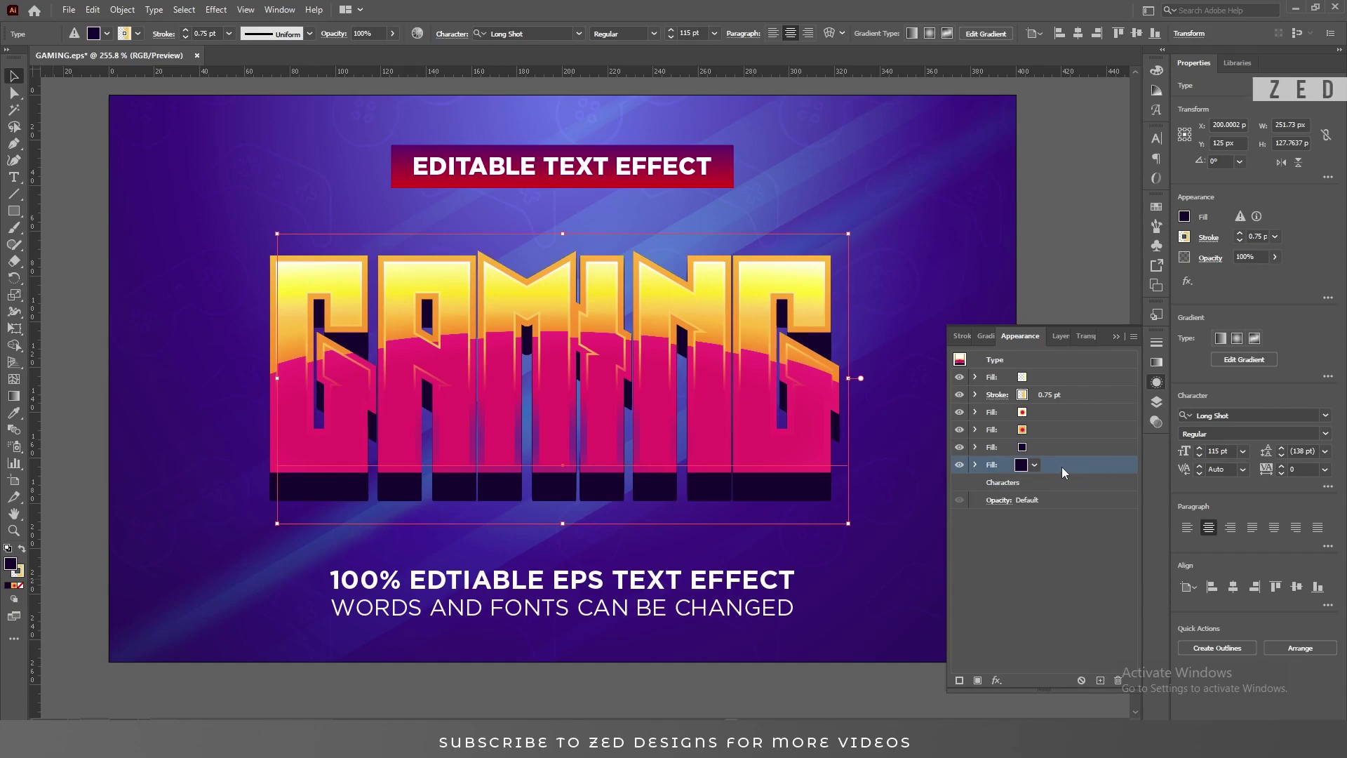
{"action": "left_click", "coordinate": [975, 465]}
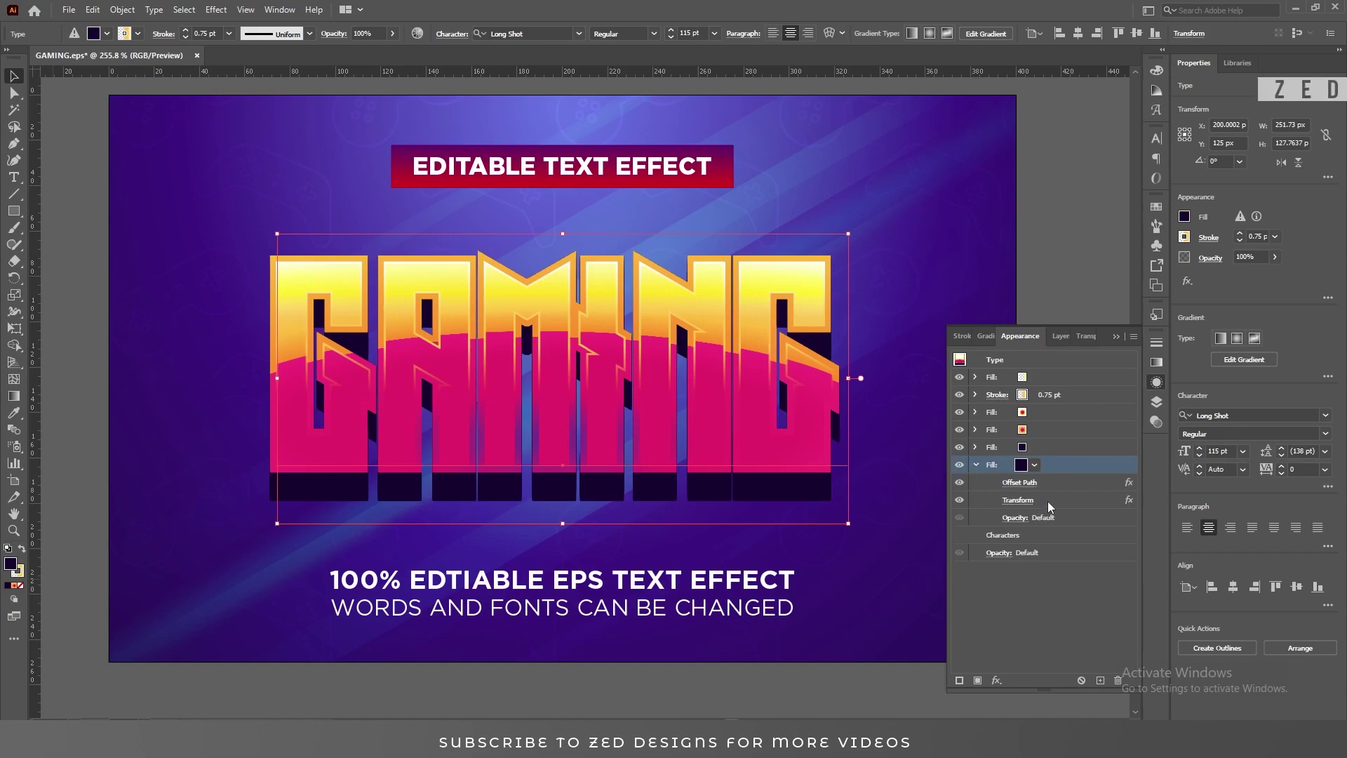
{"action": "left_click", "coordinate": [1027, 501]}
{"action": "left_click", "coordinate": [1026, 500]}
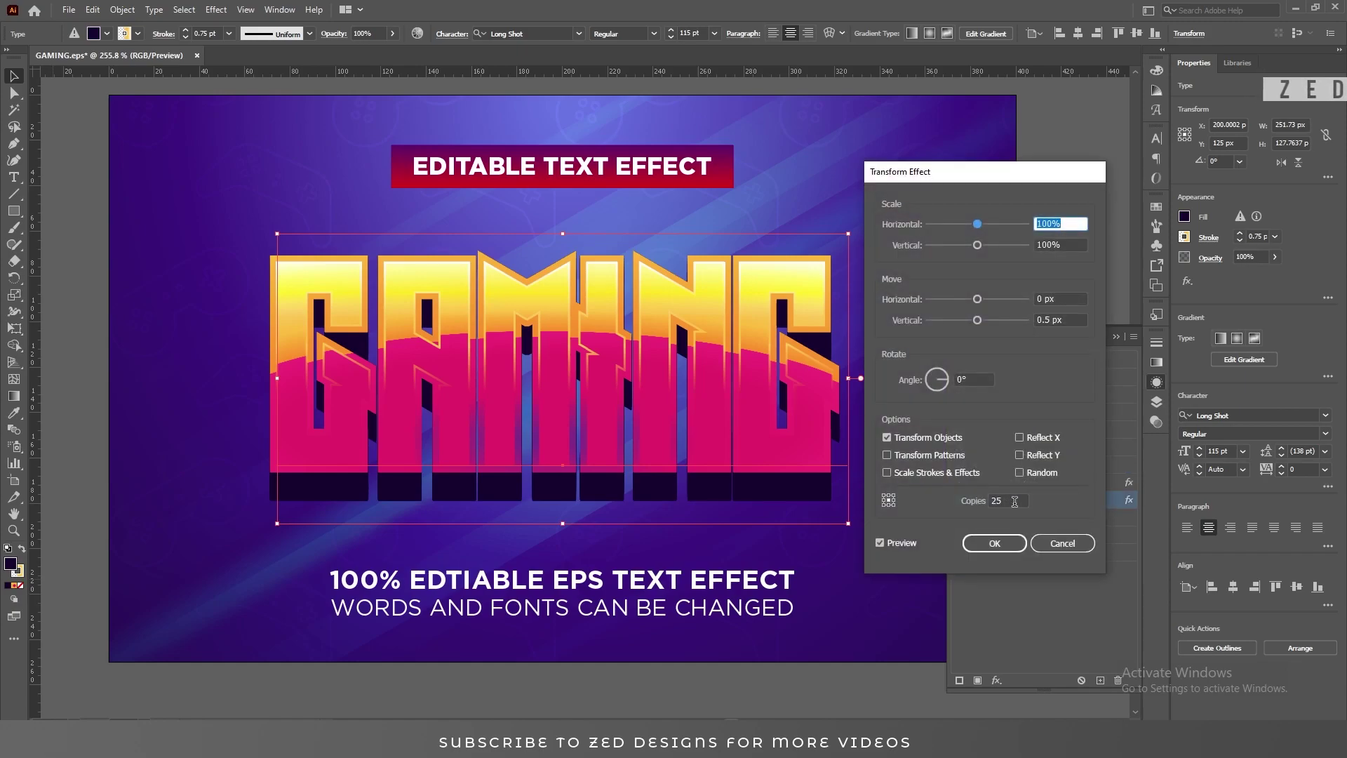
{"action": "double_click", "coordinate": [1010, 500]}
{"action": "type", "text": "37"}
{"action": "key", "text": "Tab"}
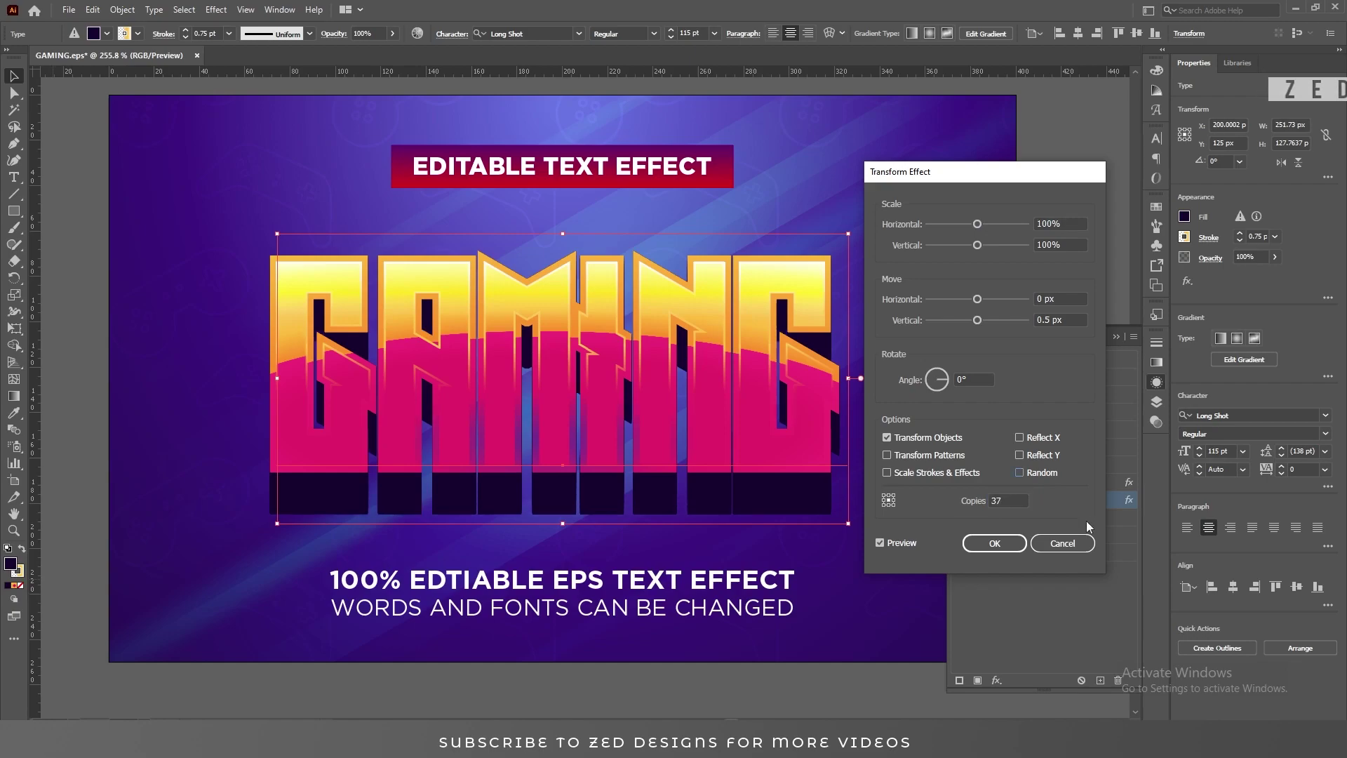
{"action": "left_click", "coordinate": [997, 545]}
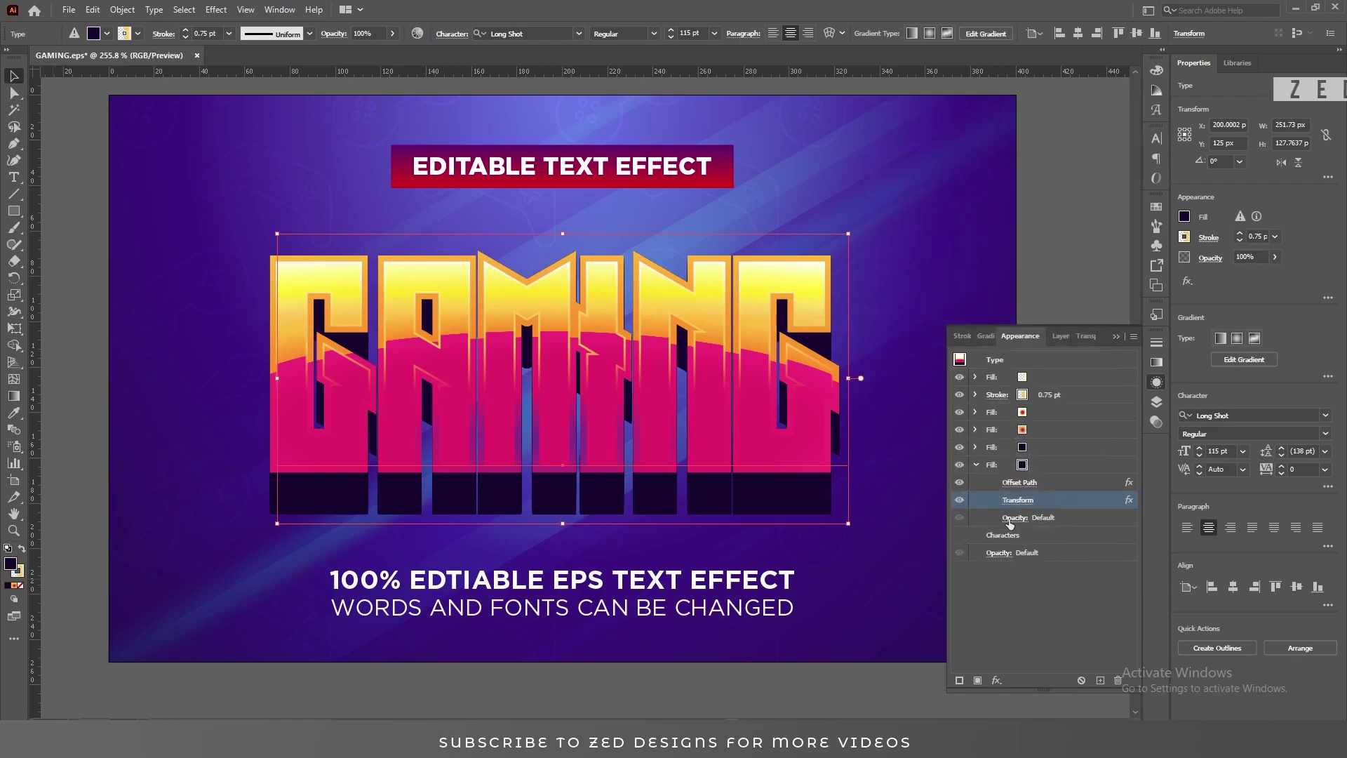
{"action": "left_click", "coordinate": [1012, 518]}
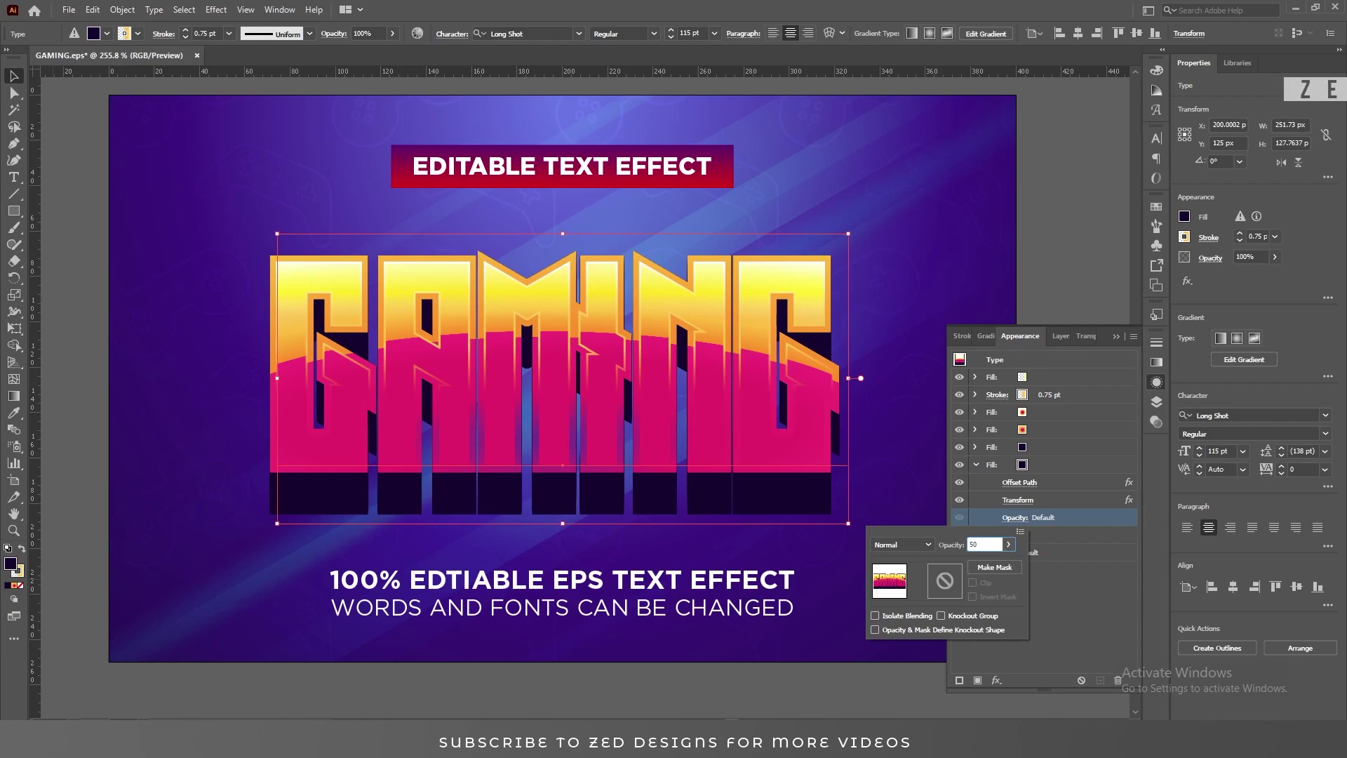
Step: Set the deeper shadow fill's opacity to 50%
{"action": "key", "text": "Return"}
{"action": "left_click", "coordinate": [1075, 590]}
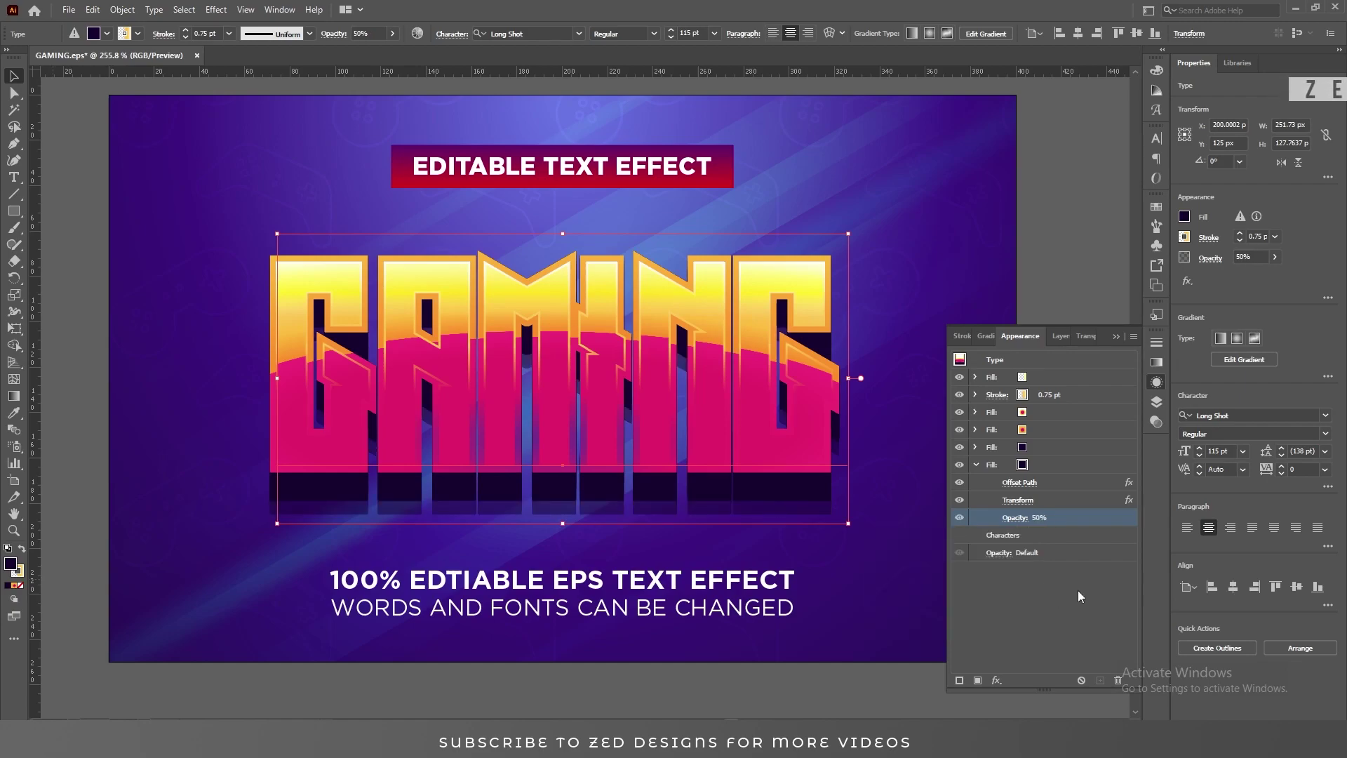
{"action": "left_click", "coordinate": [974, 464]}
{"action": "left_click", "coordinate": [1066, 467]}
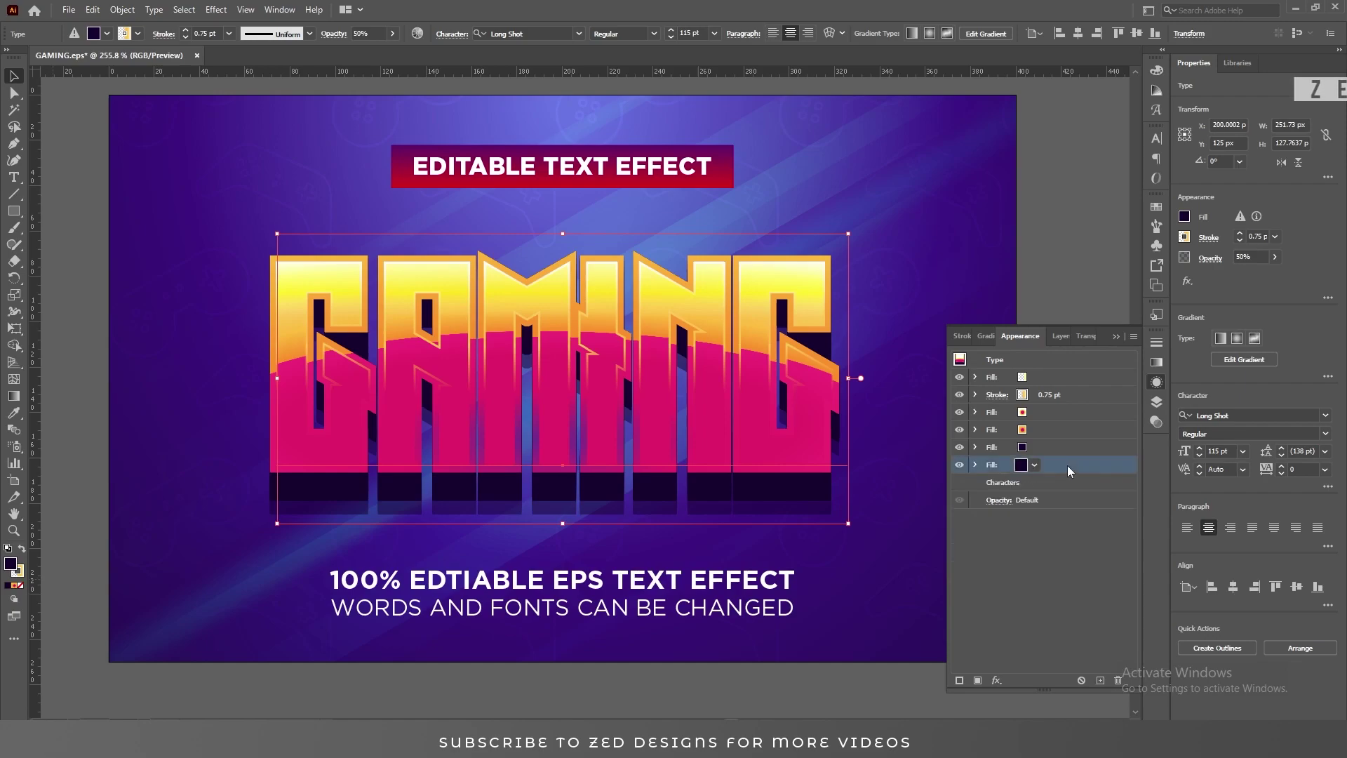
Step: Duplicate the top fill and give the copy a speckle pattern swatch
{"action": "left_click", "coordinate": [1078, 379]}
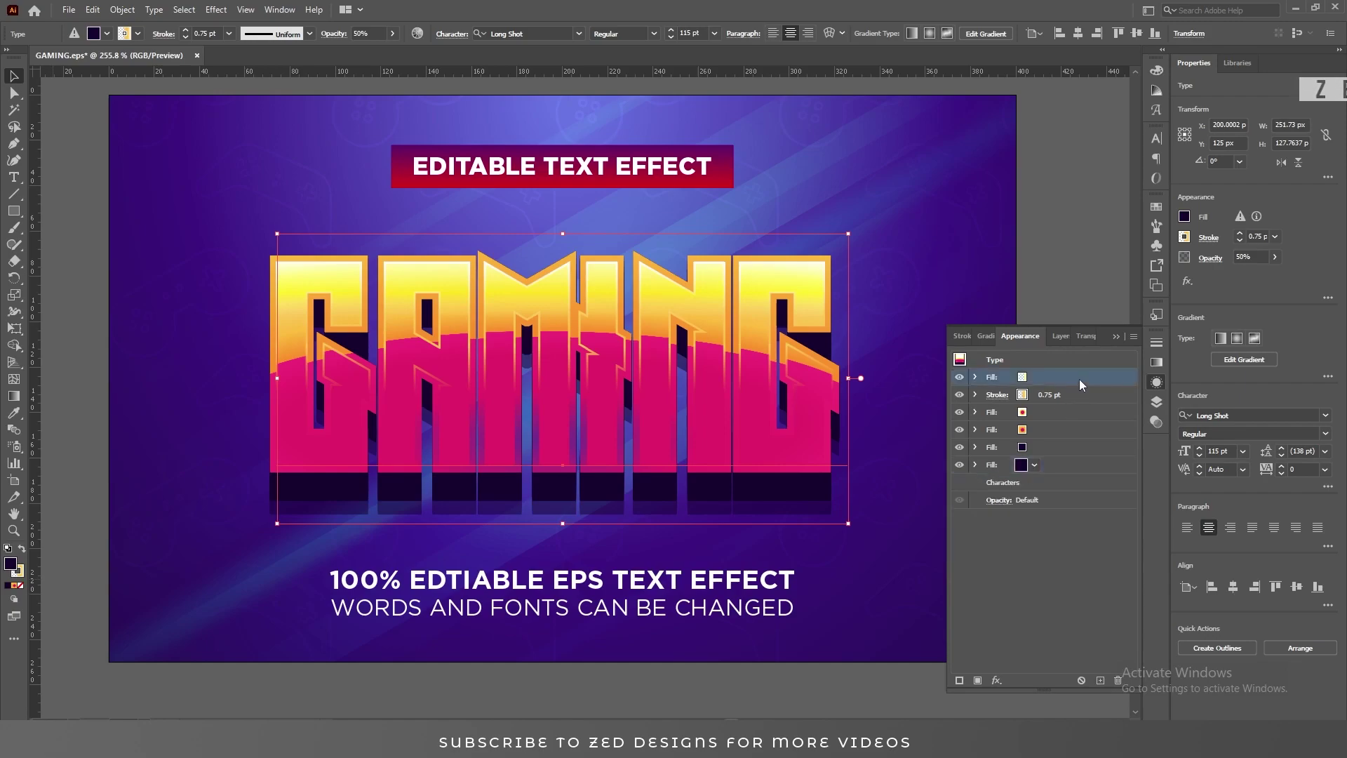
{"action": "left_click", "coordinate": [1100, 679]}
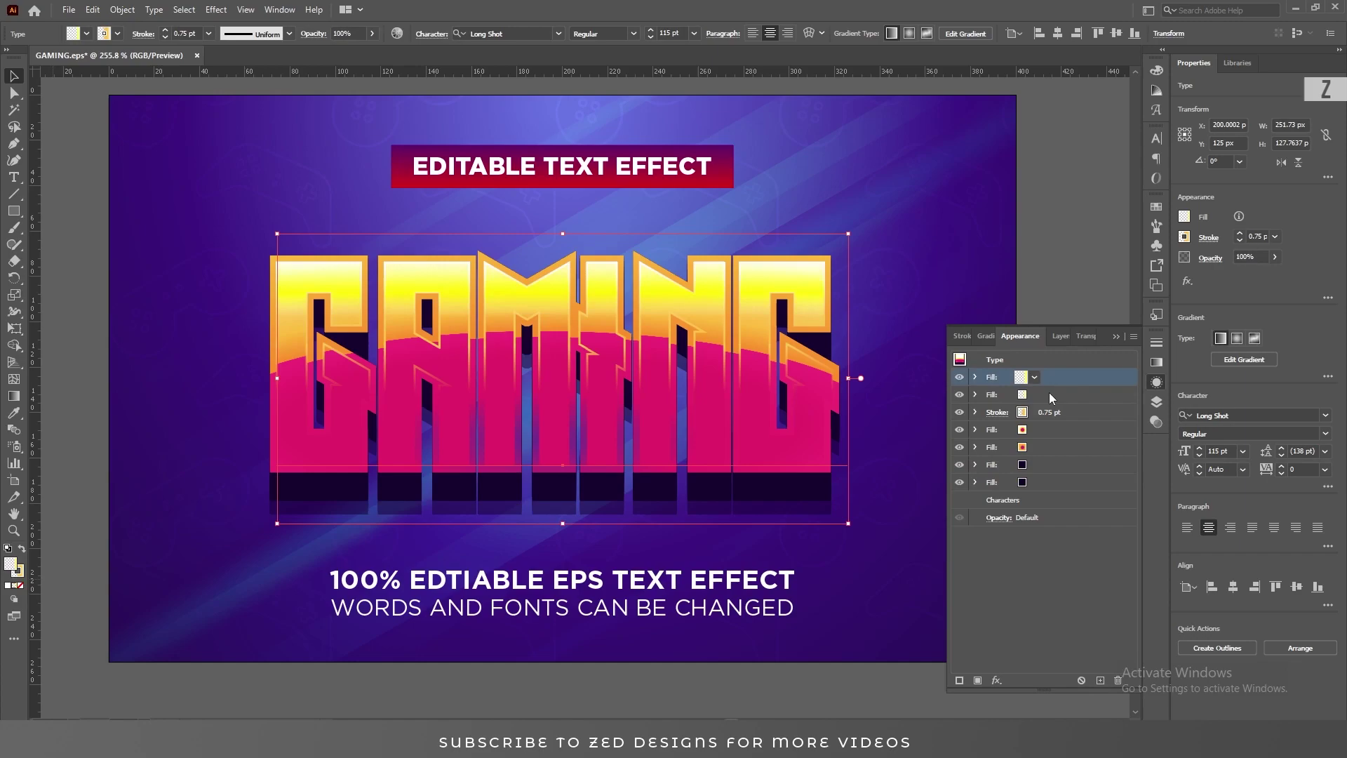
{"action": "left_click", "coordinate": [1035, 378]}
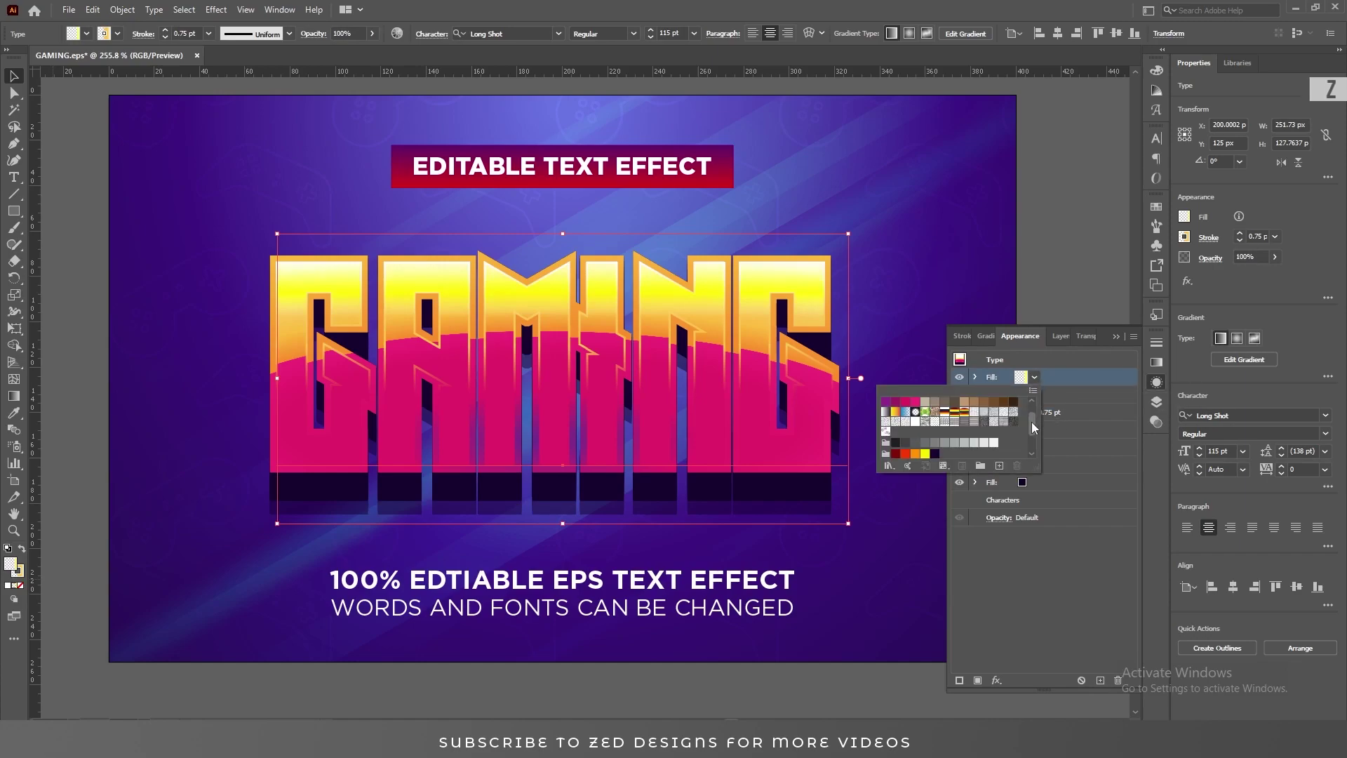
{"action": "left_click", "coordinate": [991, 421]}
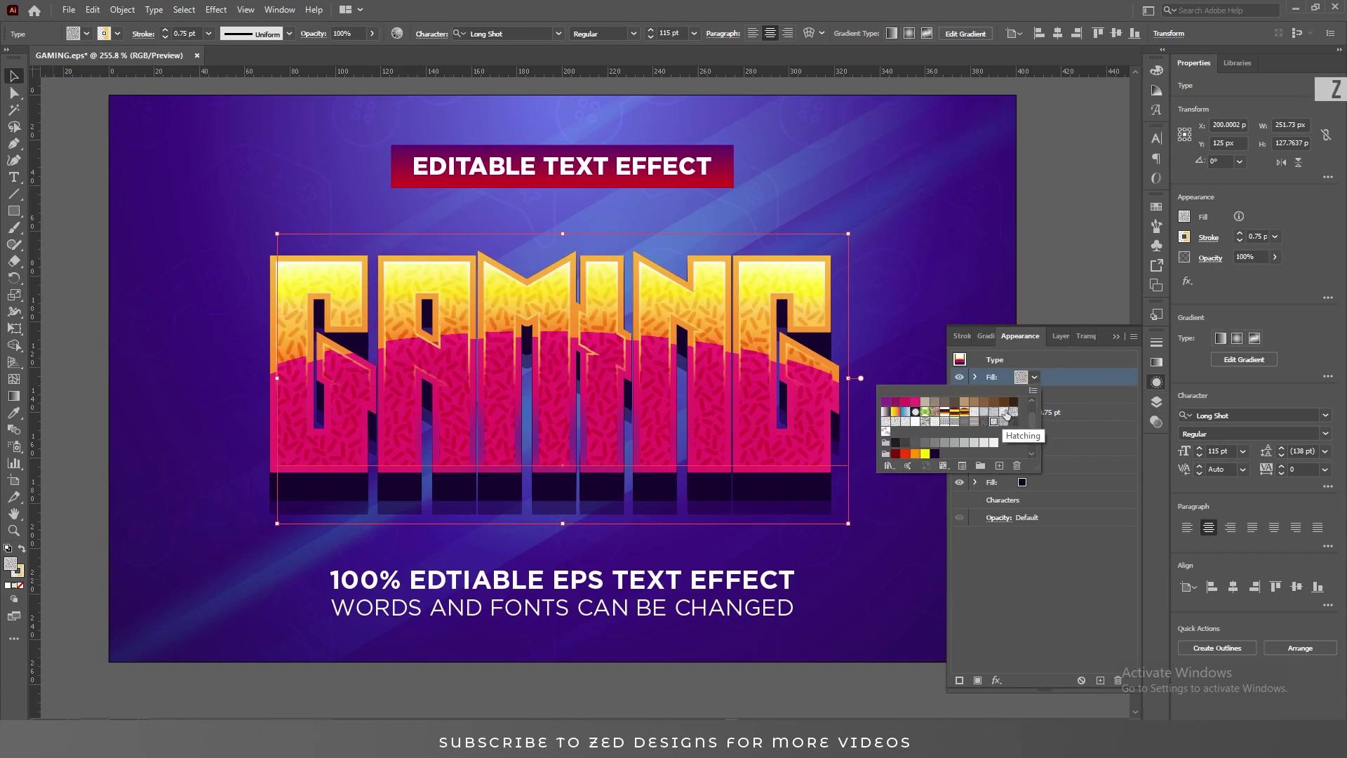
{"action": "left_click", "coordinate": [1013, 417]}
{"action": "left_click", "coordinate": [1116, 577]}
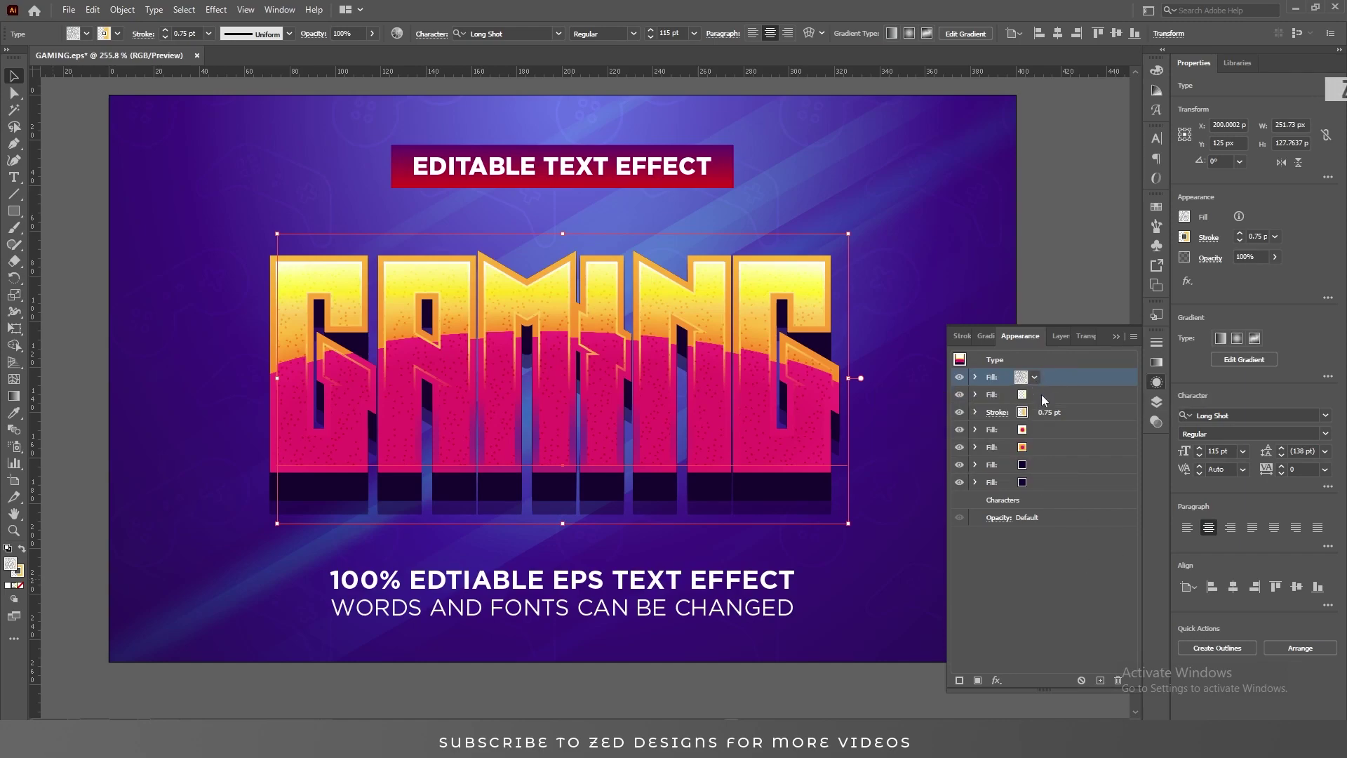
Step: Change the top fill's blending mode to Color Dodge
{"action": "left_click", "coordinate": [975, 377]}
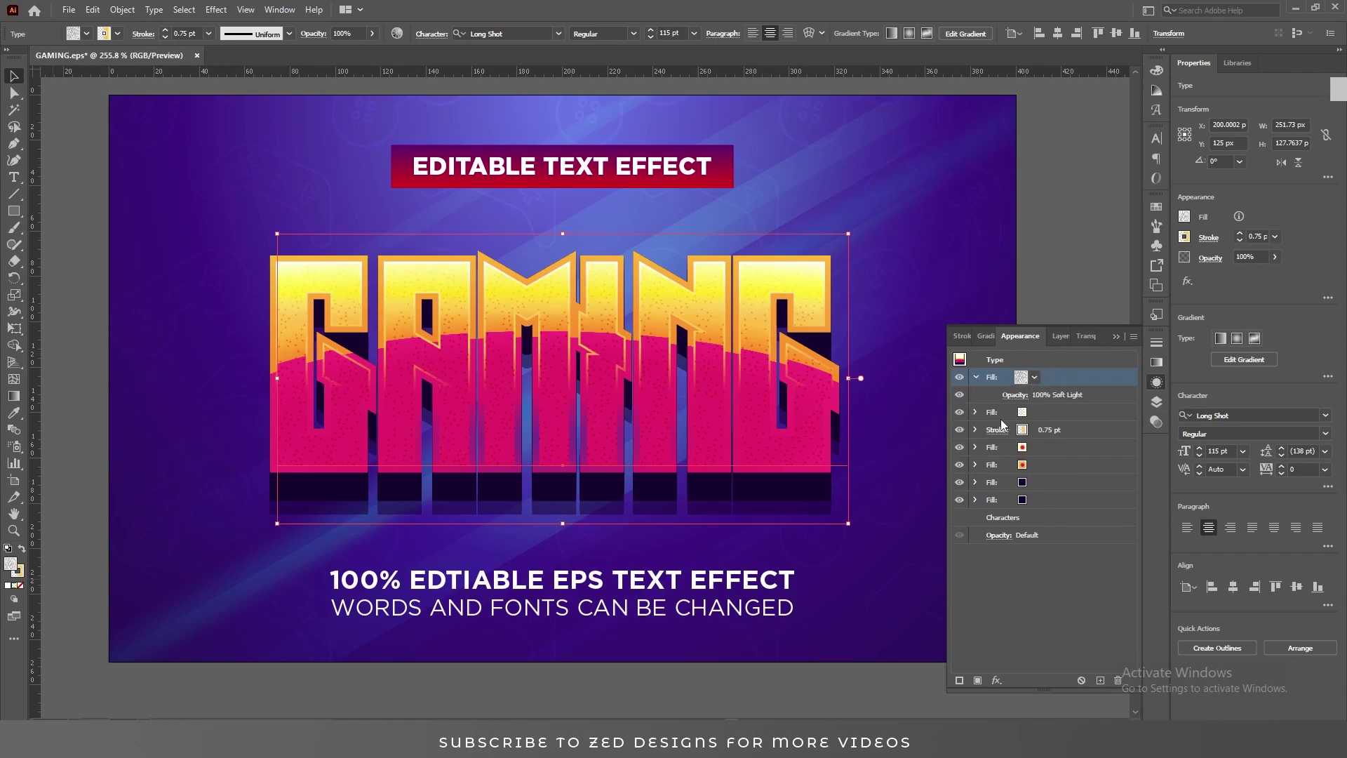
{"action": "left_click", "coordinate": [1014, 395]}
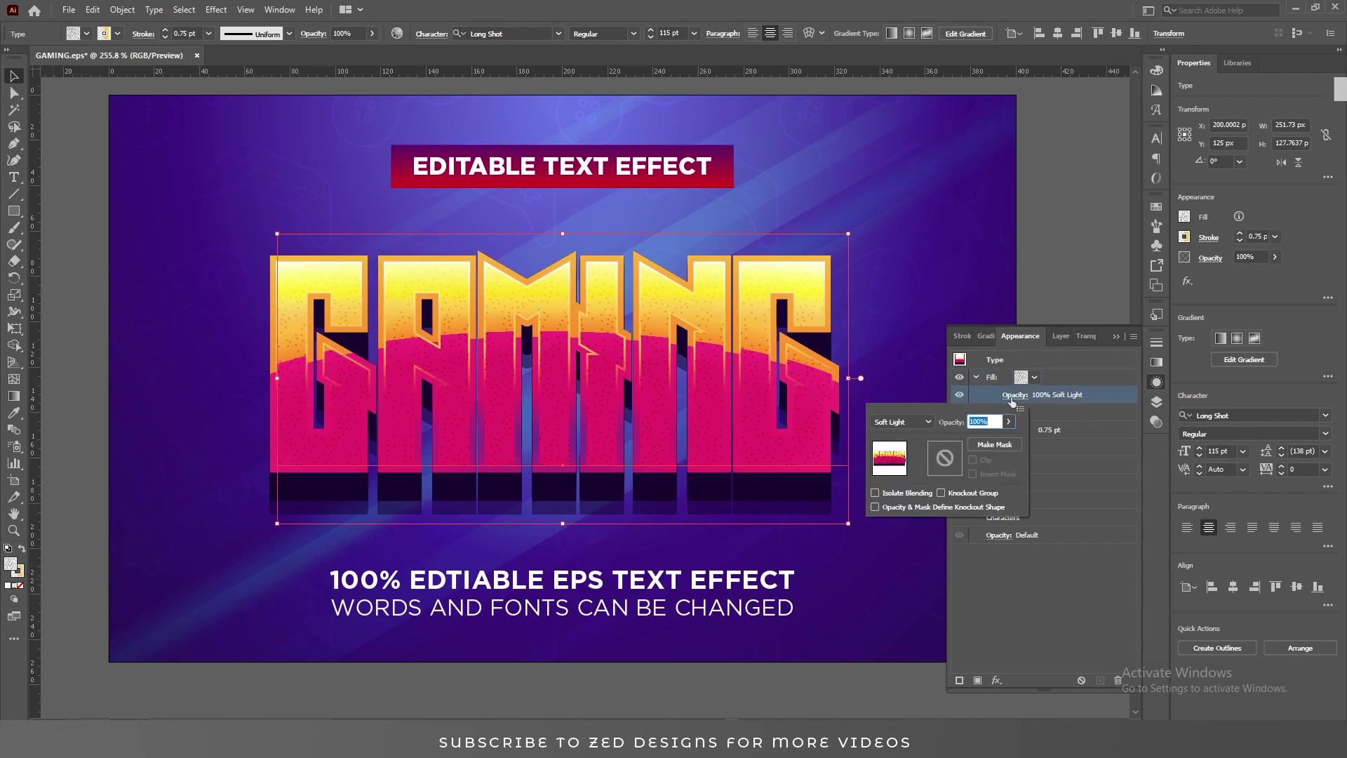
{"action": "left_click", "coordinate": [915, 424]}
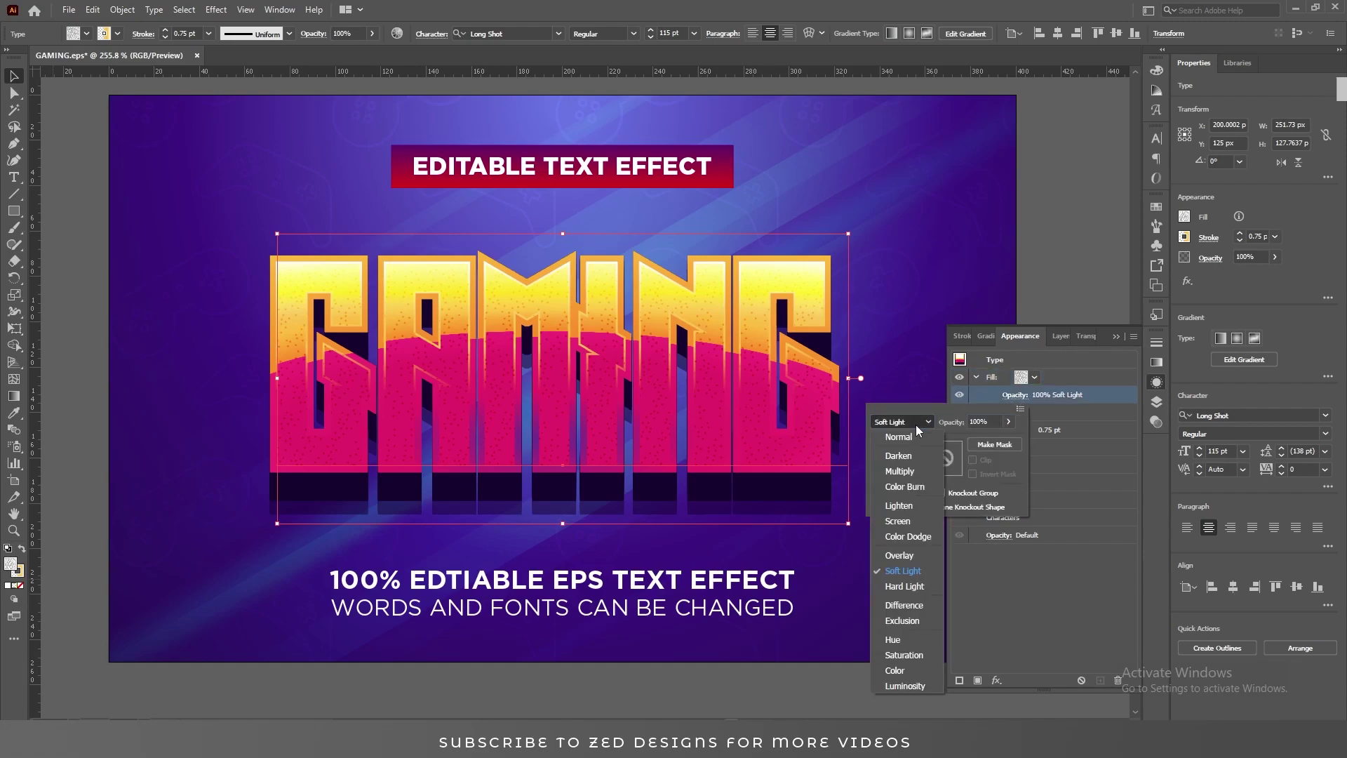
{"action": "left_click", "coordinate": [923, 534]}
{"action": "left_click", "coordinate": [1041, 579]}
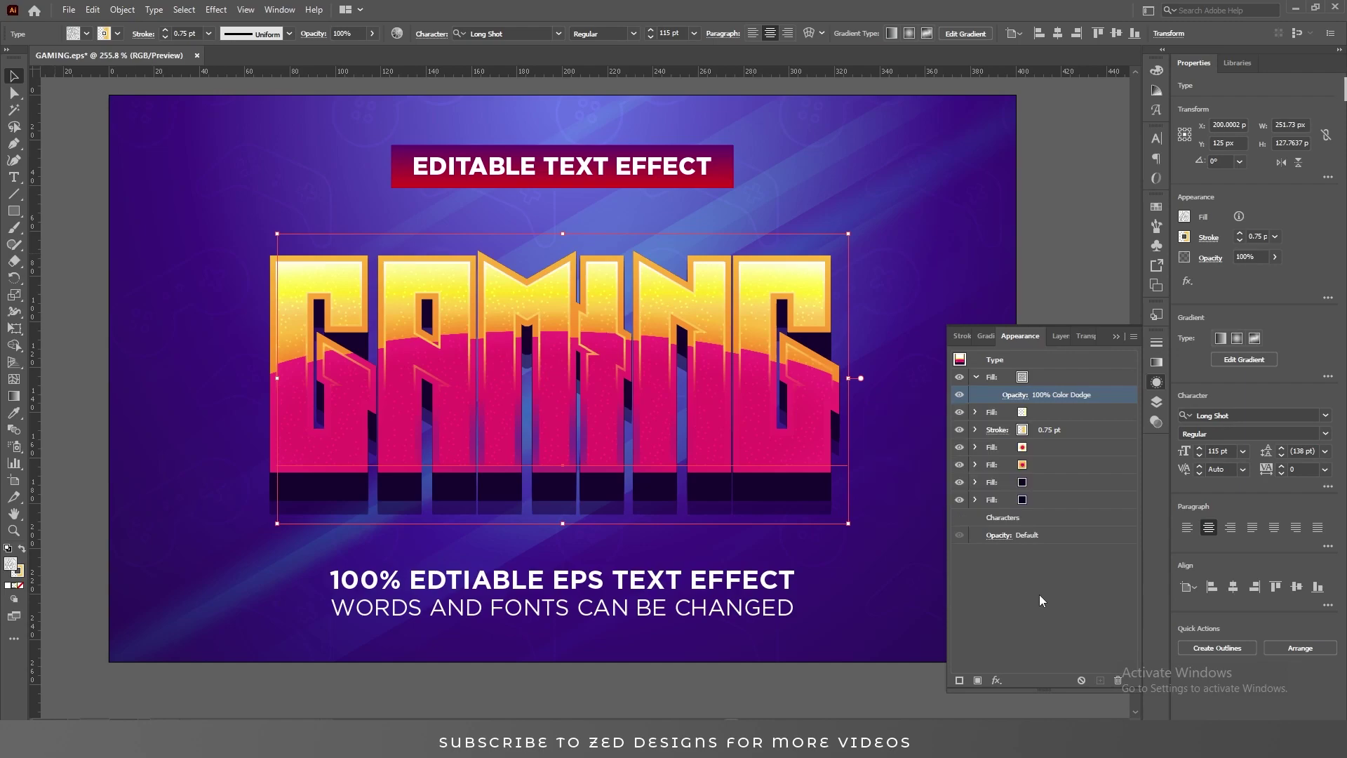
{"action": "left_click", "coordinate": [975, 378]}
{"action": "left_click", "coordinate": [1004, 365]}
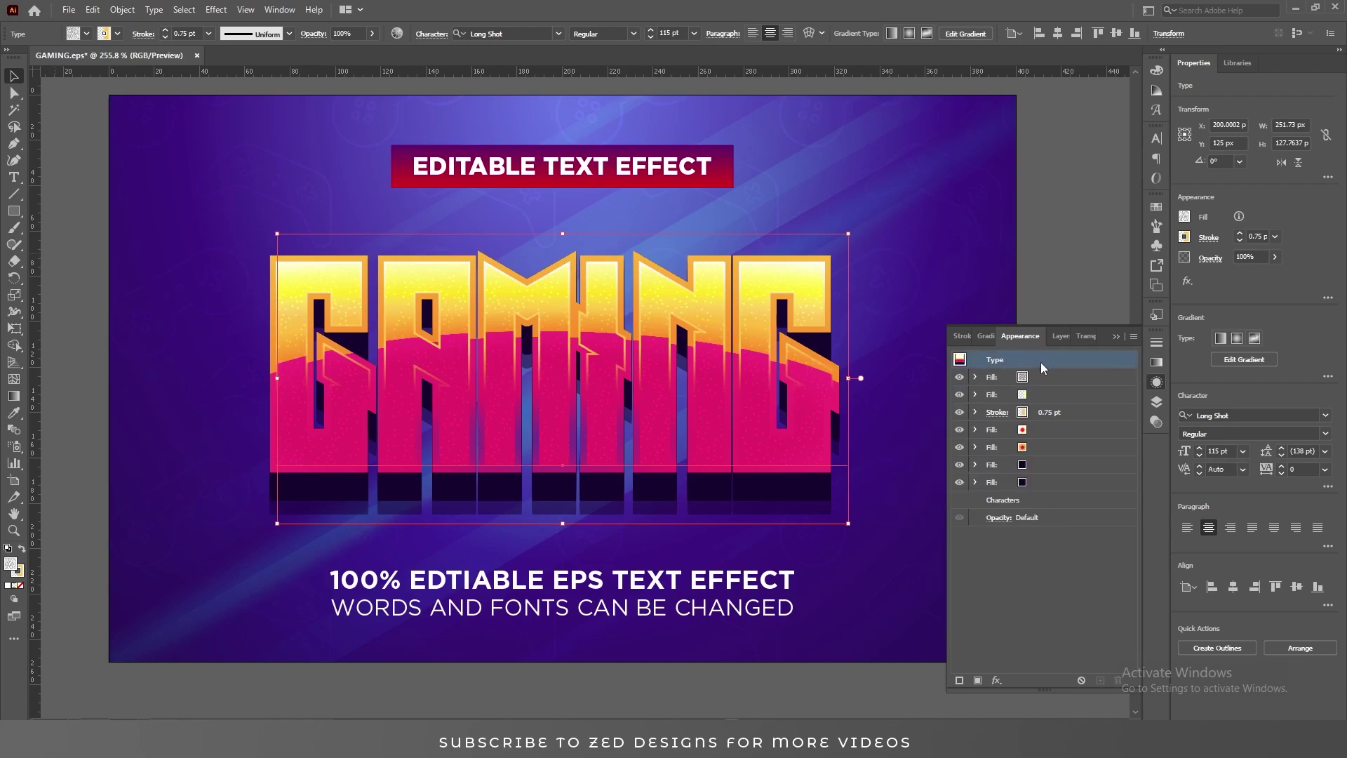
{"action": "left_click", "coordinate": [997, 679]}
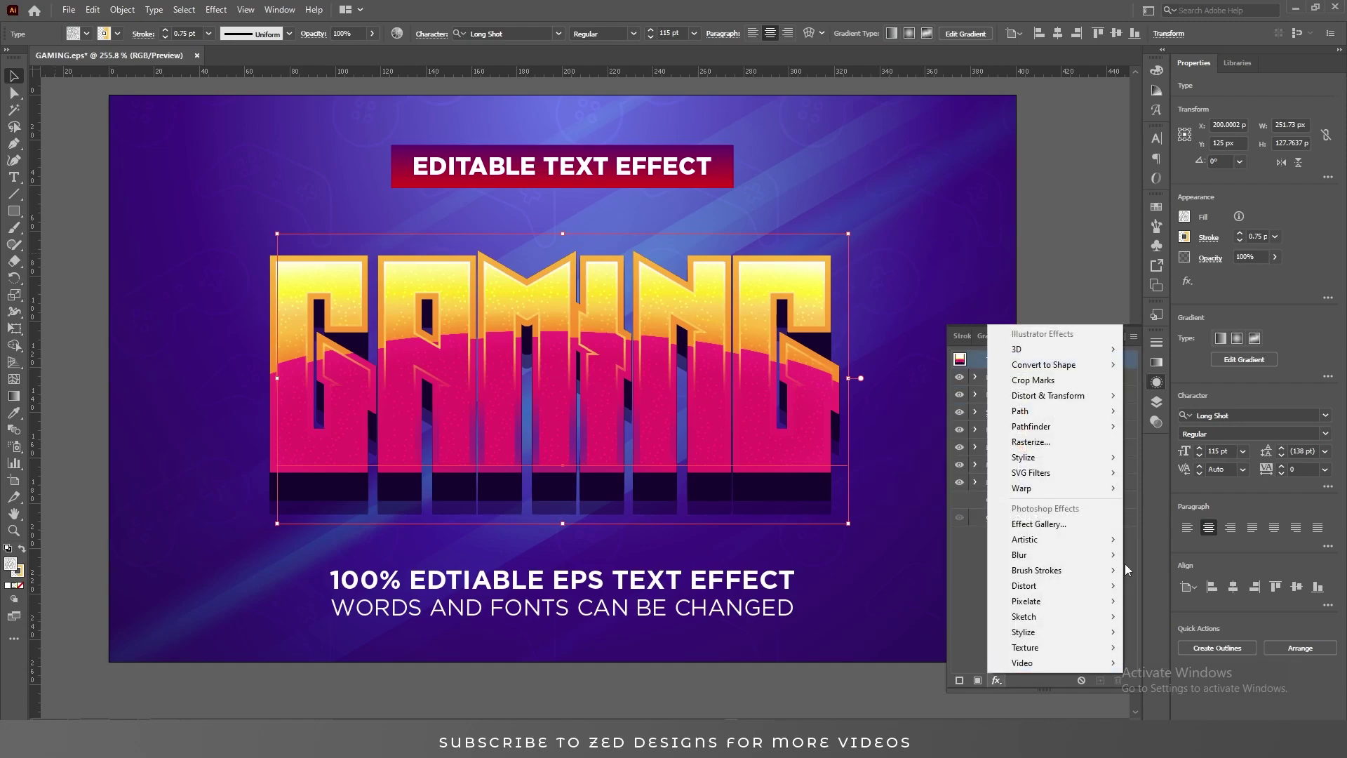
Step: Warp the GAMING type object with Arc Lower, Bend -19%, Vertical distortion 10%
{"action": "mouse_move", "coordinate": [1123, 490]}
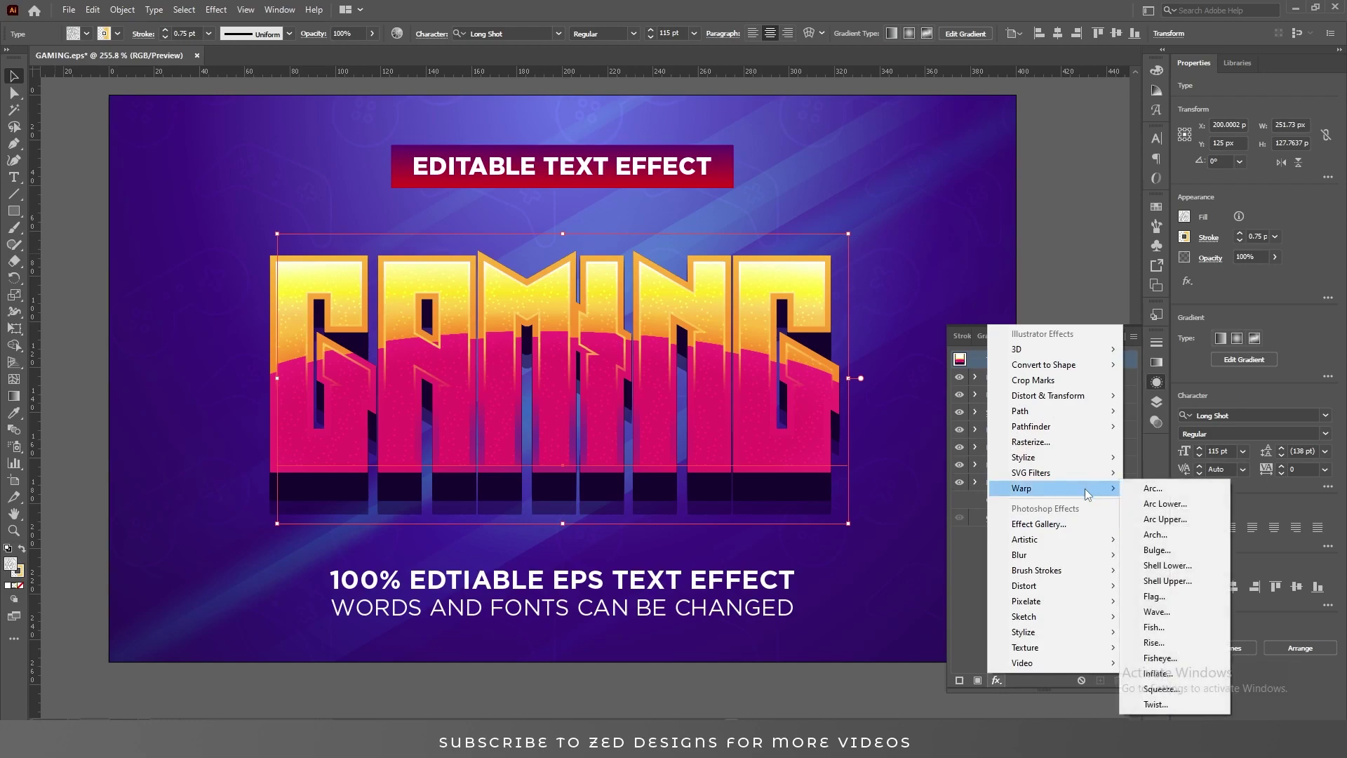
{"action": "left_click", "coordinate": [1166, 503]}
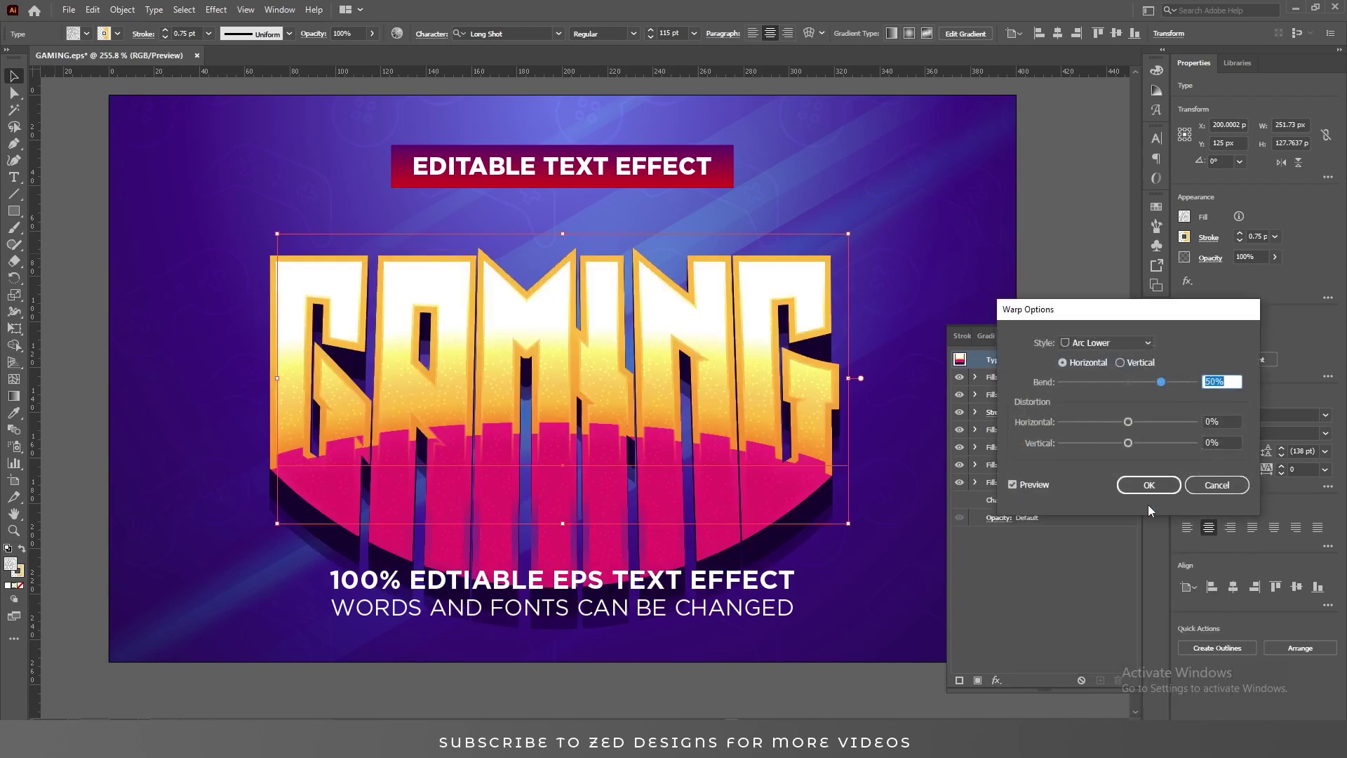
{"action": "type", "text": "-19"}
{"action": "key", "text": "Tab"}
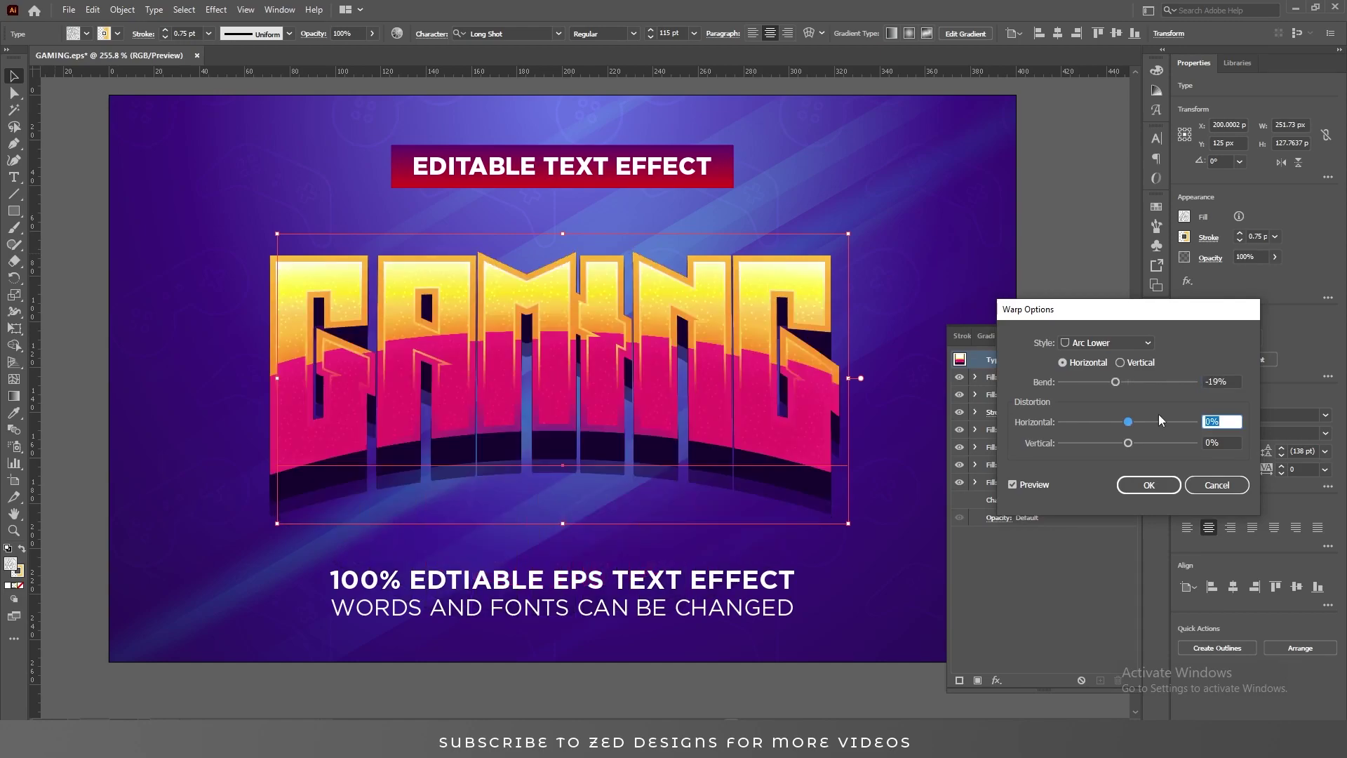
{"action": "key", "text": "Tab"}
{"action": "type", "text": "10"}
{"action": "key", "text": "shift+Tab"}
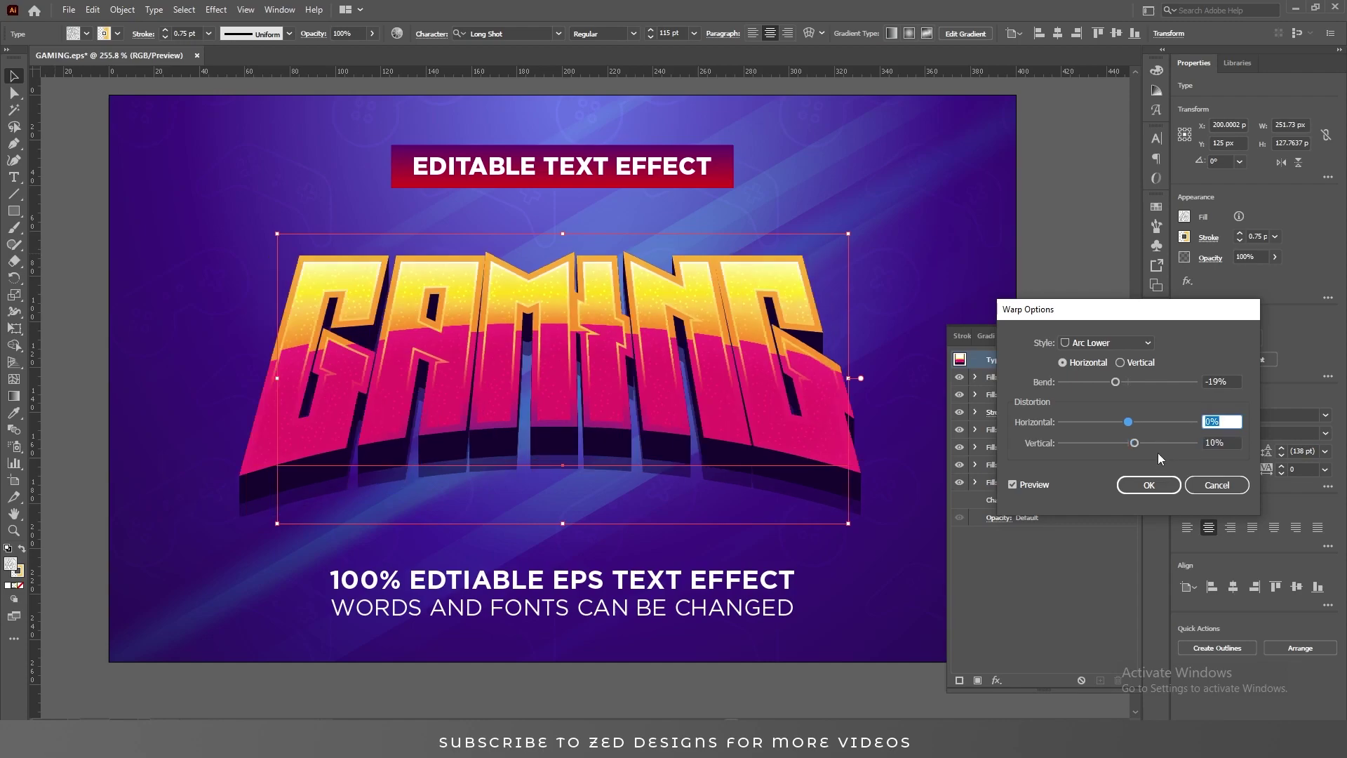
{"action": "left_click", "coordinate": [1145, 485]}
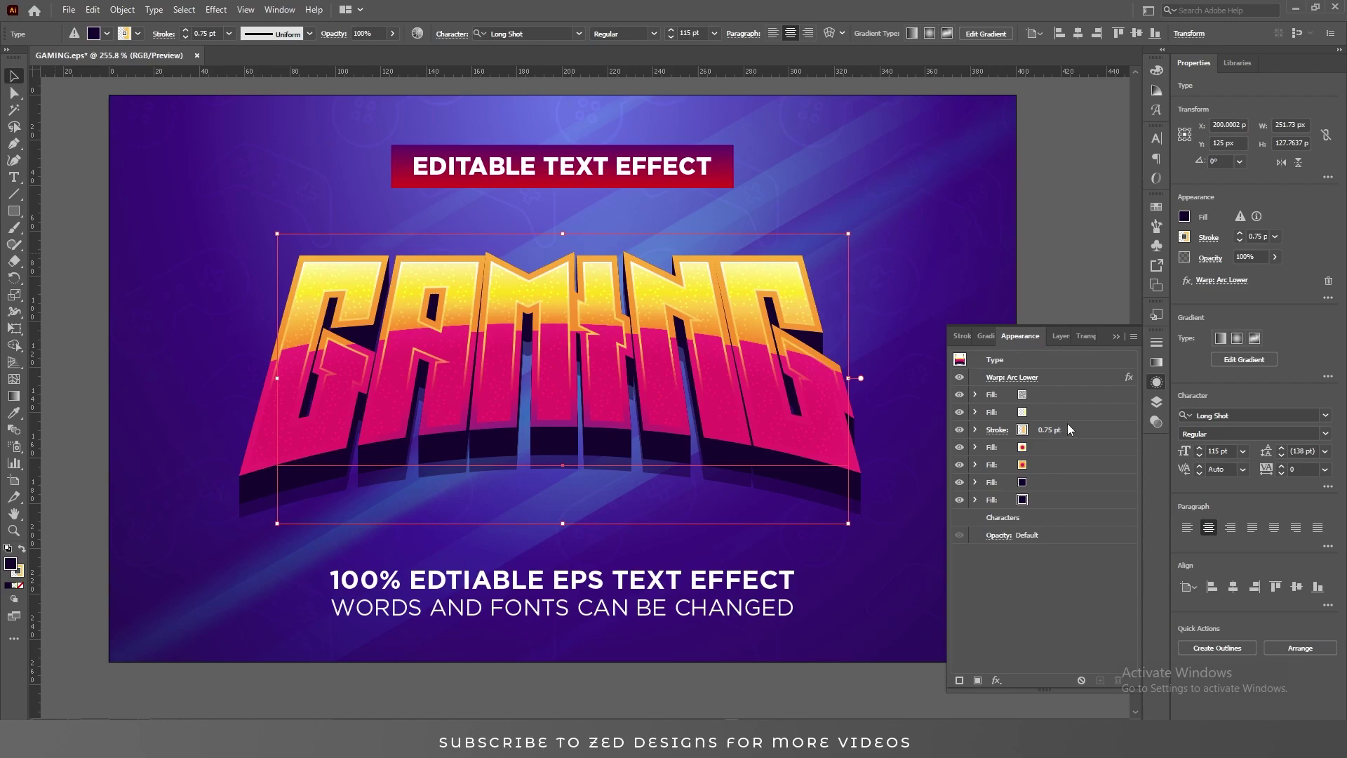
Step: Add a Multiply drop shadow to the red fill: 80% opacity, X 0 px, Y 2 px
{"action": "left_click", "coordinate": [1055, 449]}
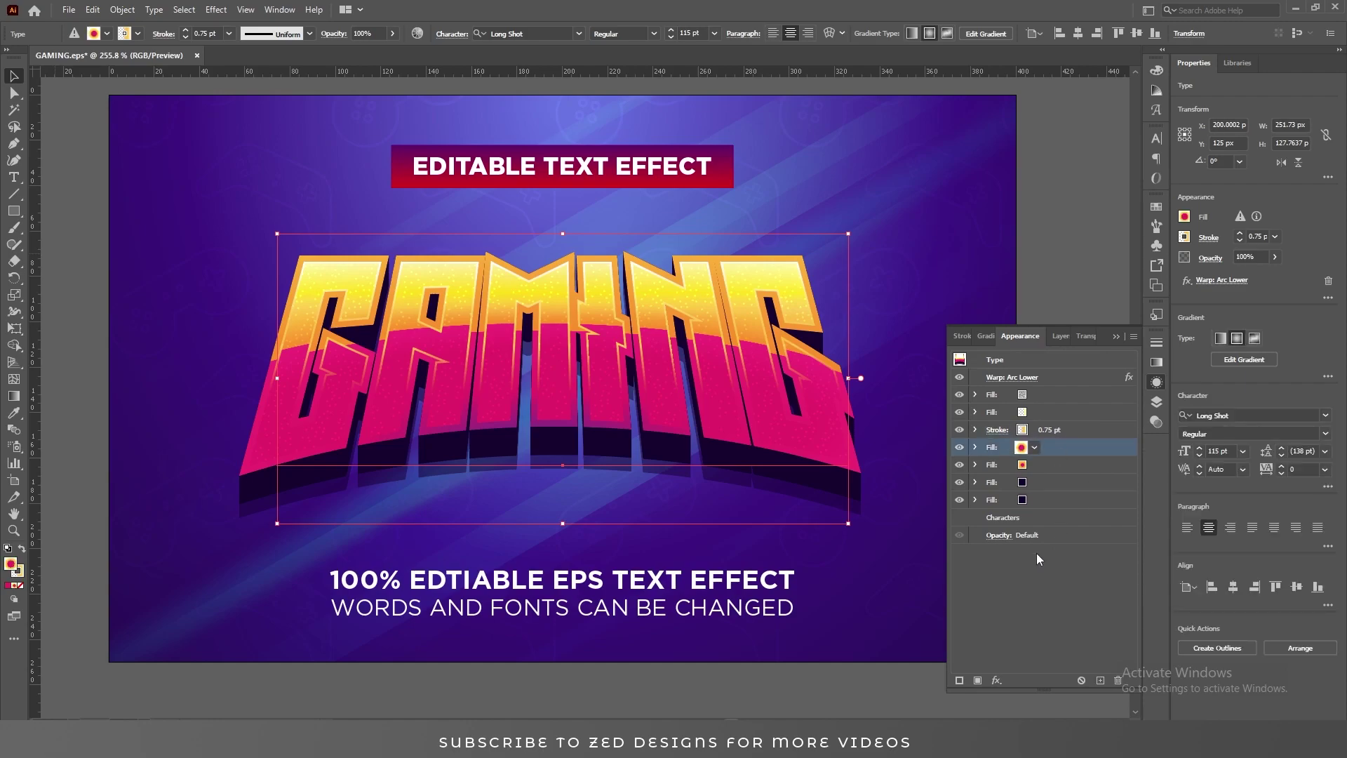
{"action": "left_click", "coordinate": [999, 679]}
{"action": "mouse_move", "coordinate": [1086, 457]}
{"action": "left_click", "coordinate": [1178, 458]}
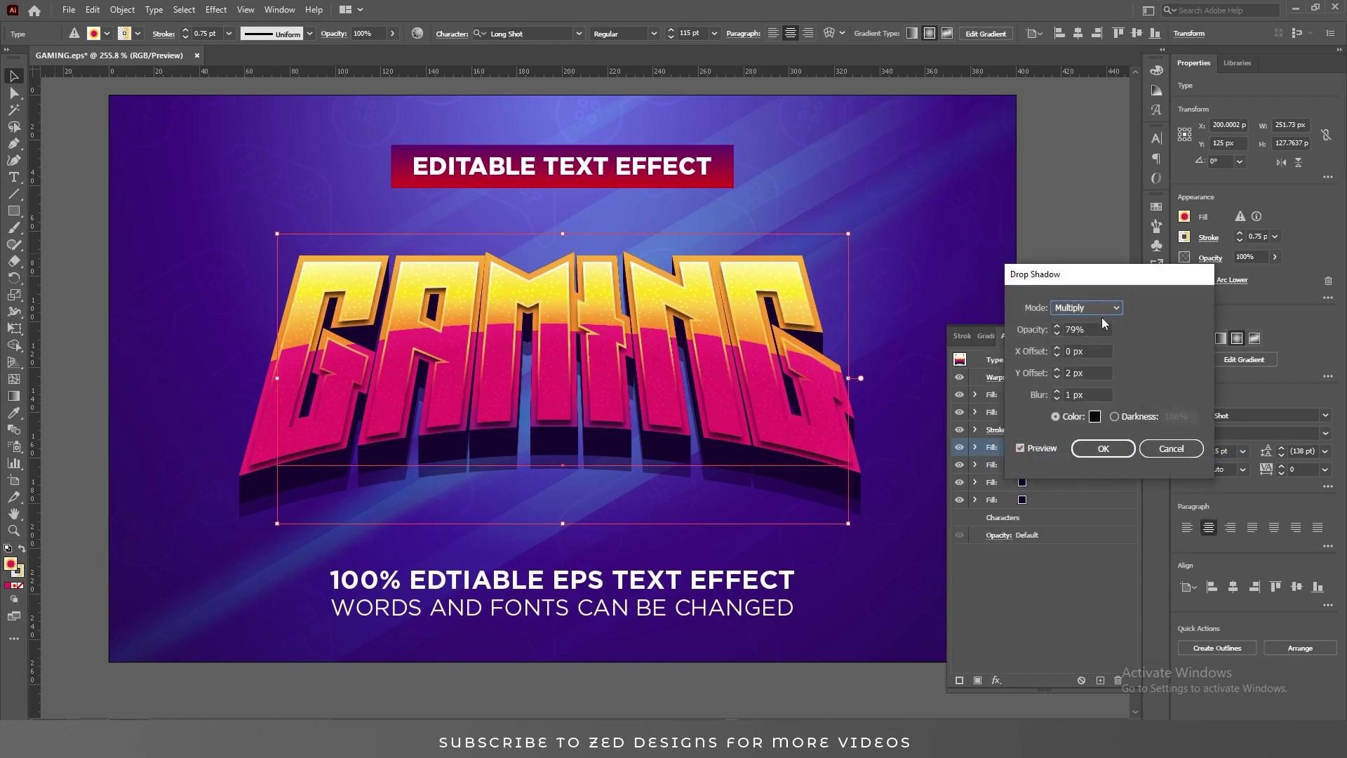
{"action": "key", "text": "Tab"}
{"action": "type", "text": "80"}
{"action": "key", "text": "Tab"}
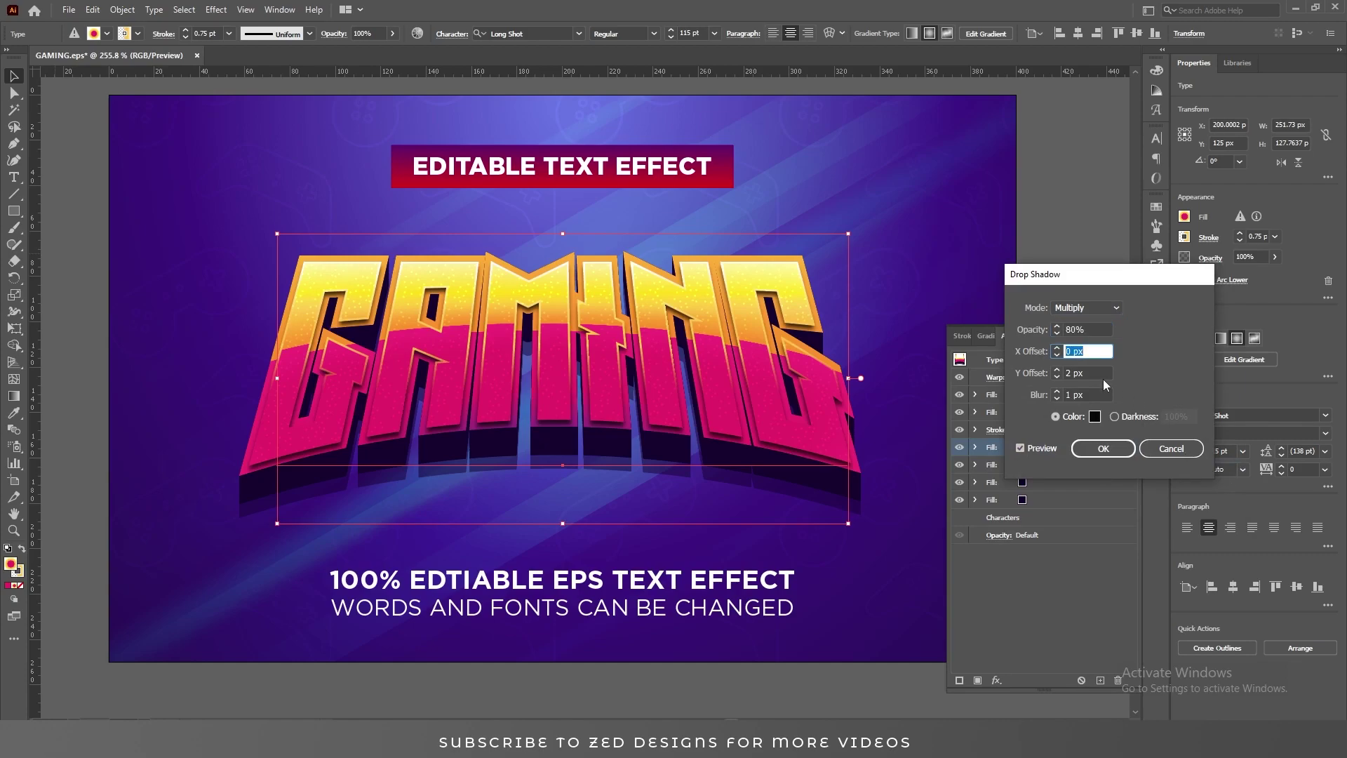
{"action": "key", "text": "Tab"}
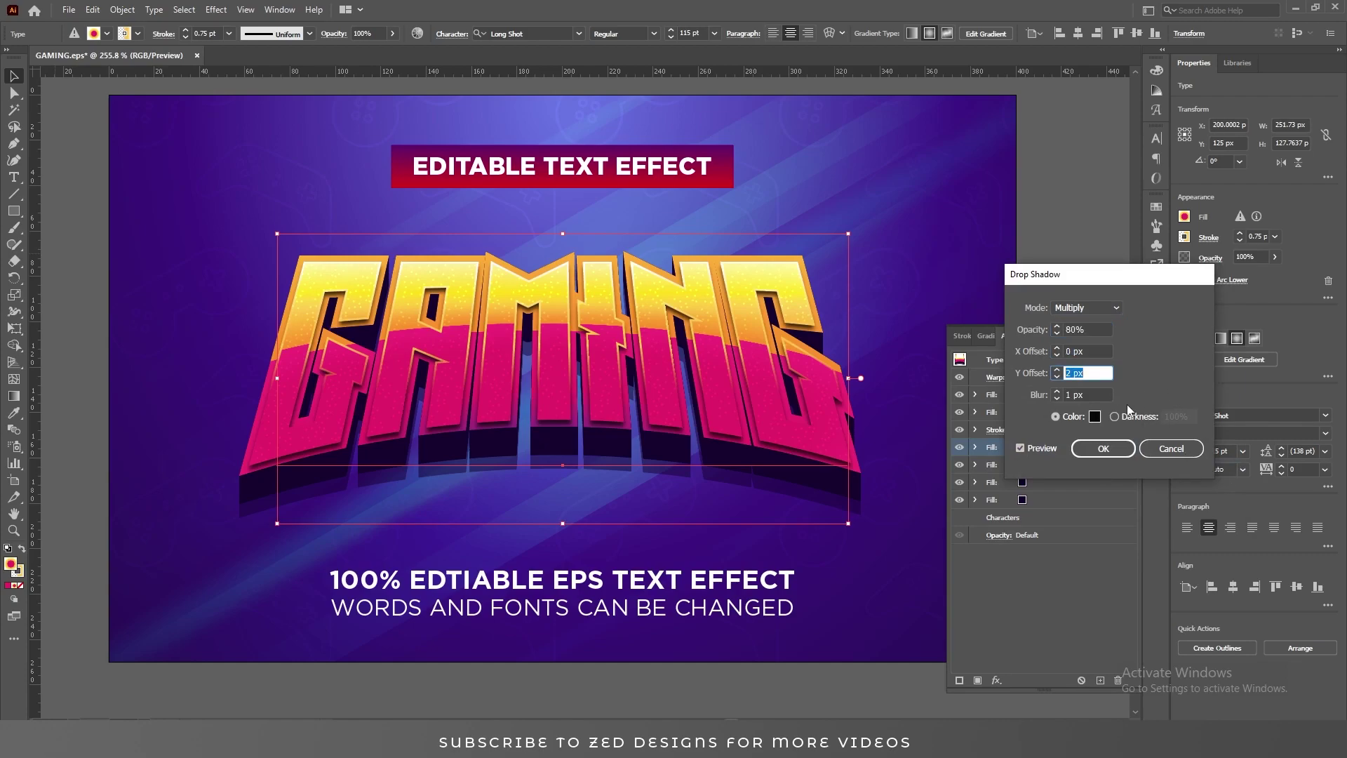
{"action": "left_click", "coordinate": [1102, 450]}
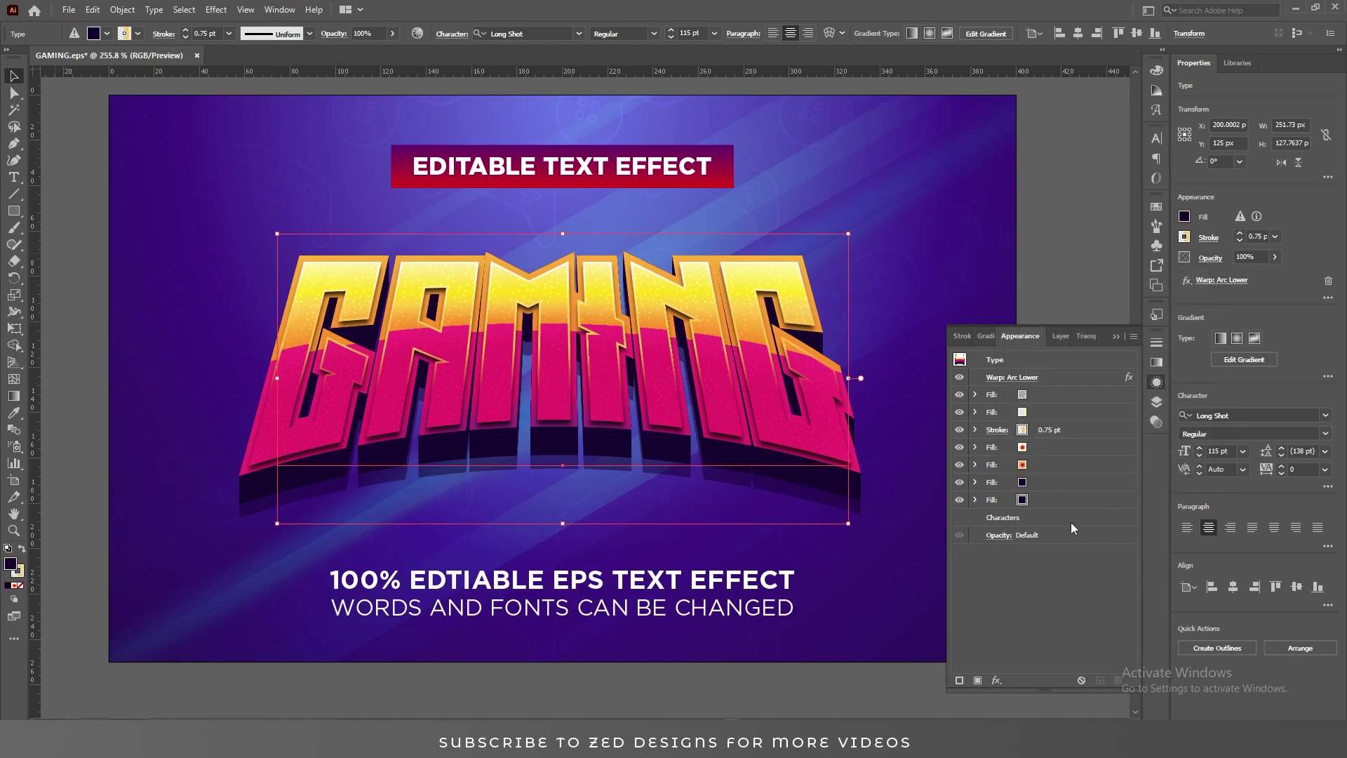
Step: Duplicate the second fill and apply the White, Black preset gradient to it
{"action": "left_click", "coordinate": [1081, 411]}
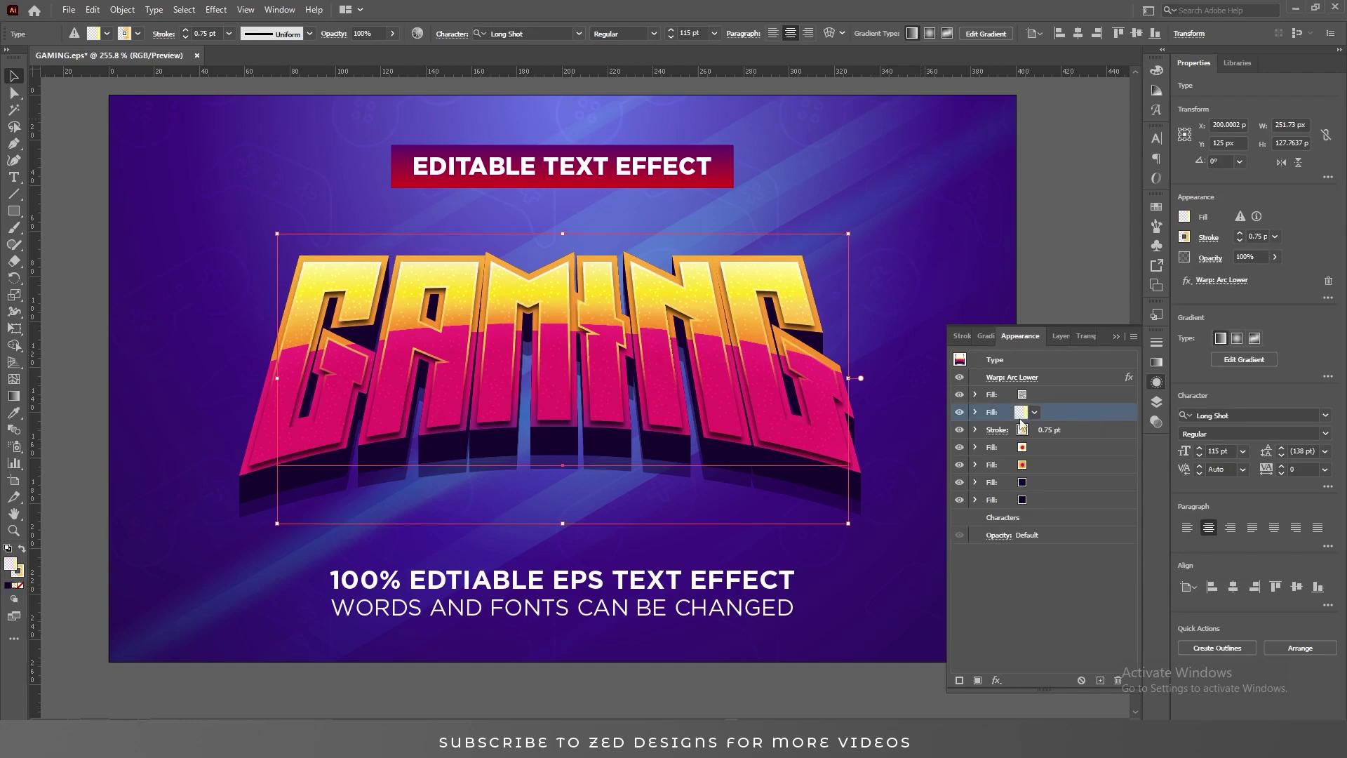
{"action": "left_click", "coordinate": [1101, 681]}
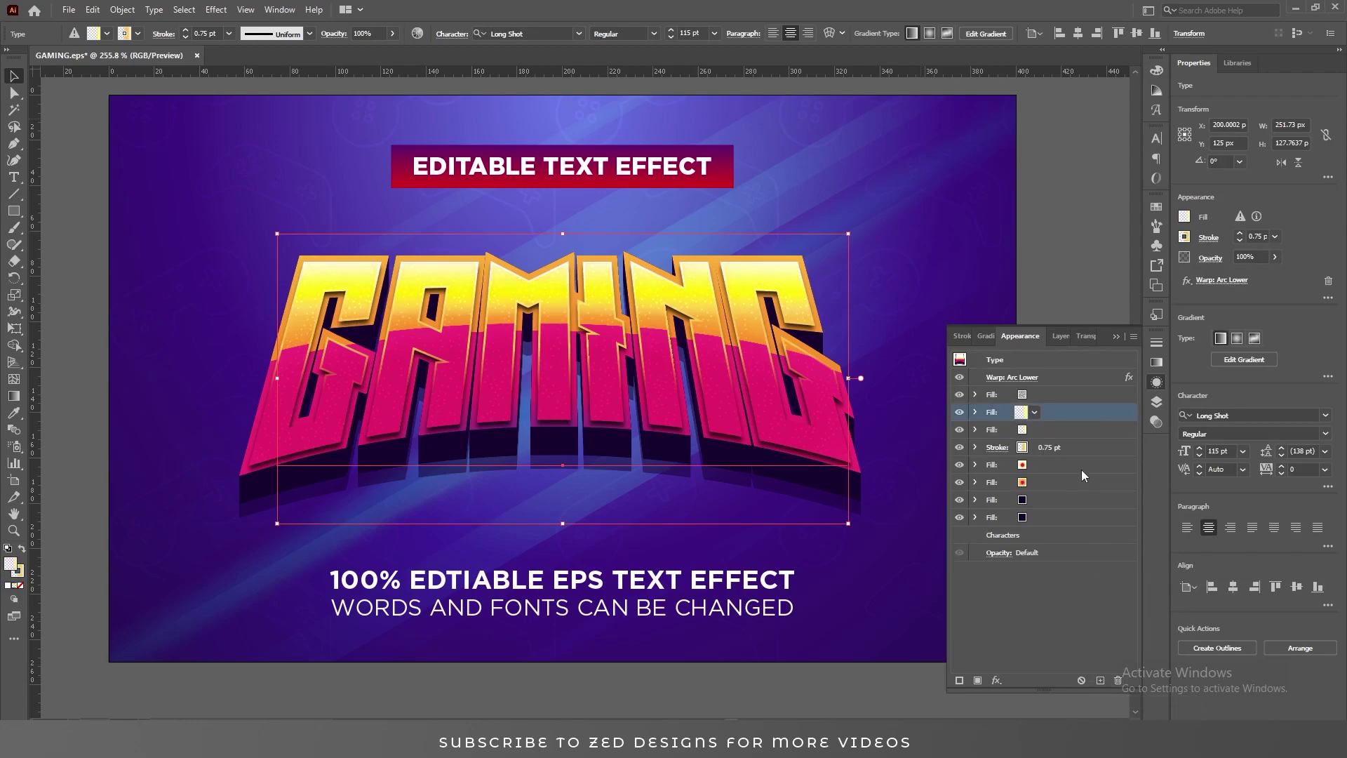
{"action": "left_click", "coordinate": [1157, 363]}
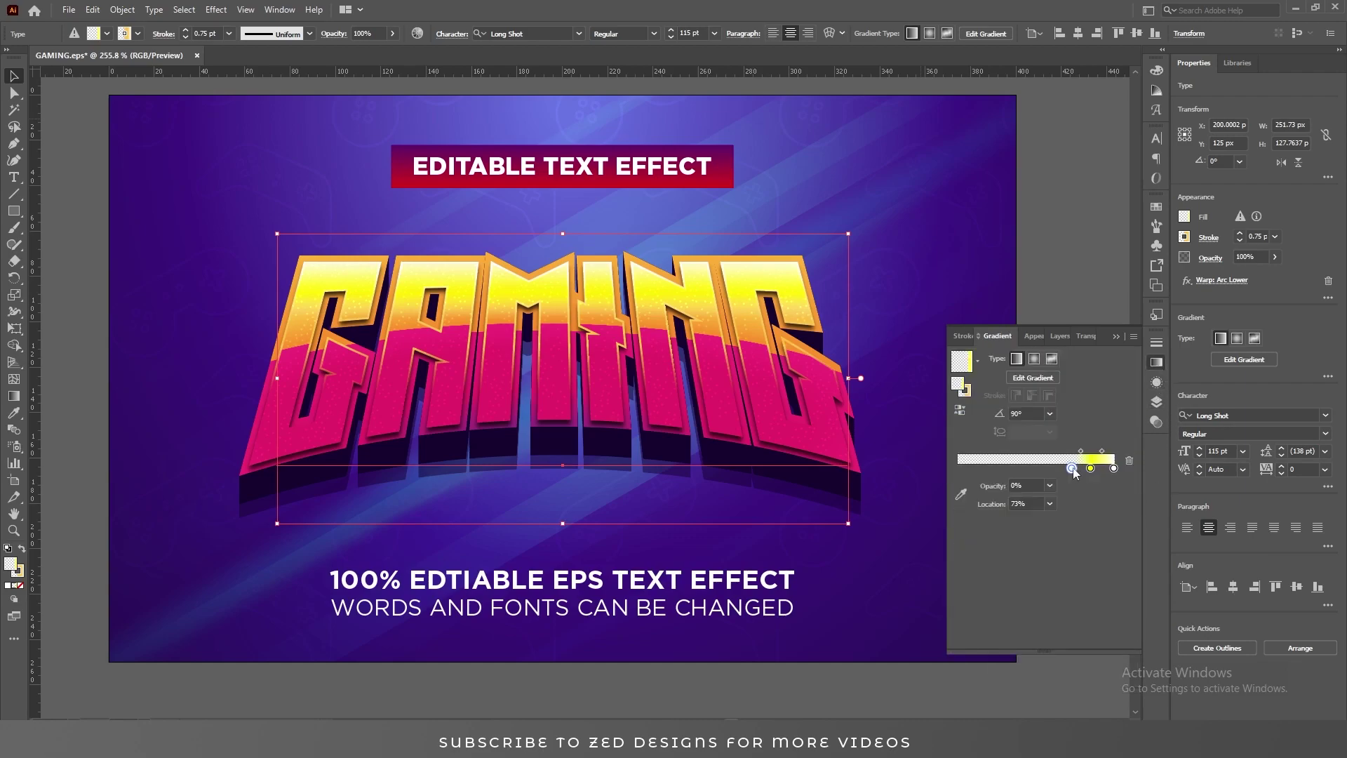
{"action": "left_click", "coordinate": [978, 361]}
{"action": "left_click", "coordinate": [961, 383]}
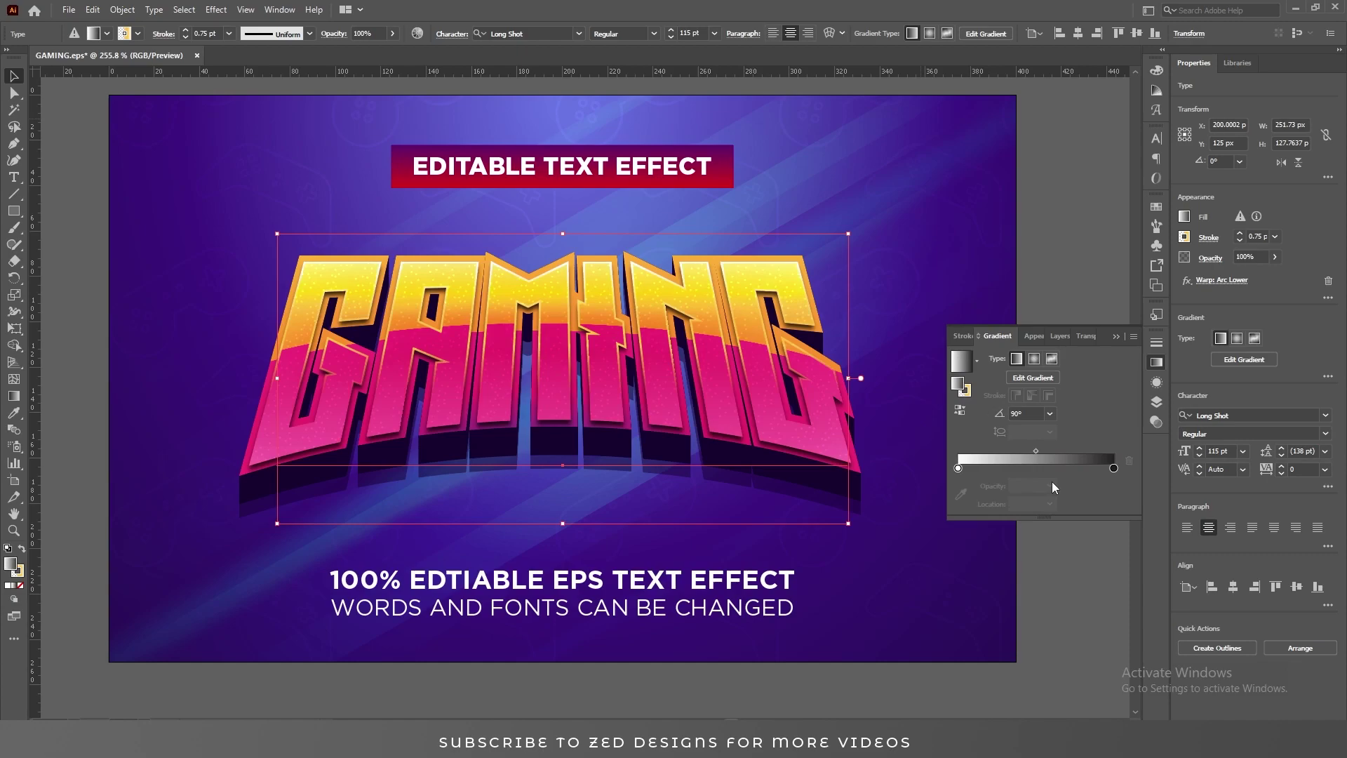
Step: Colour both gradient stops purple 662D91 and move the left stop to 82%
{"action": "double_click", "coordinate": [1113, 468]}
{"action": "left_click", "coordinate": [1081, 590]}
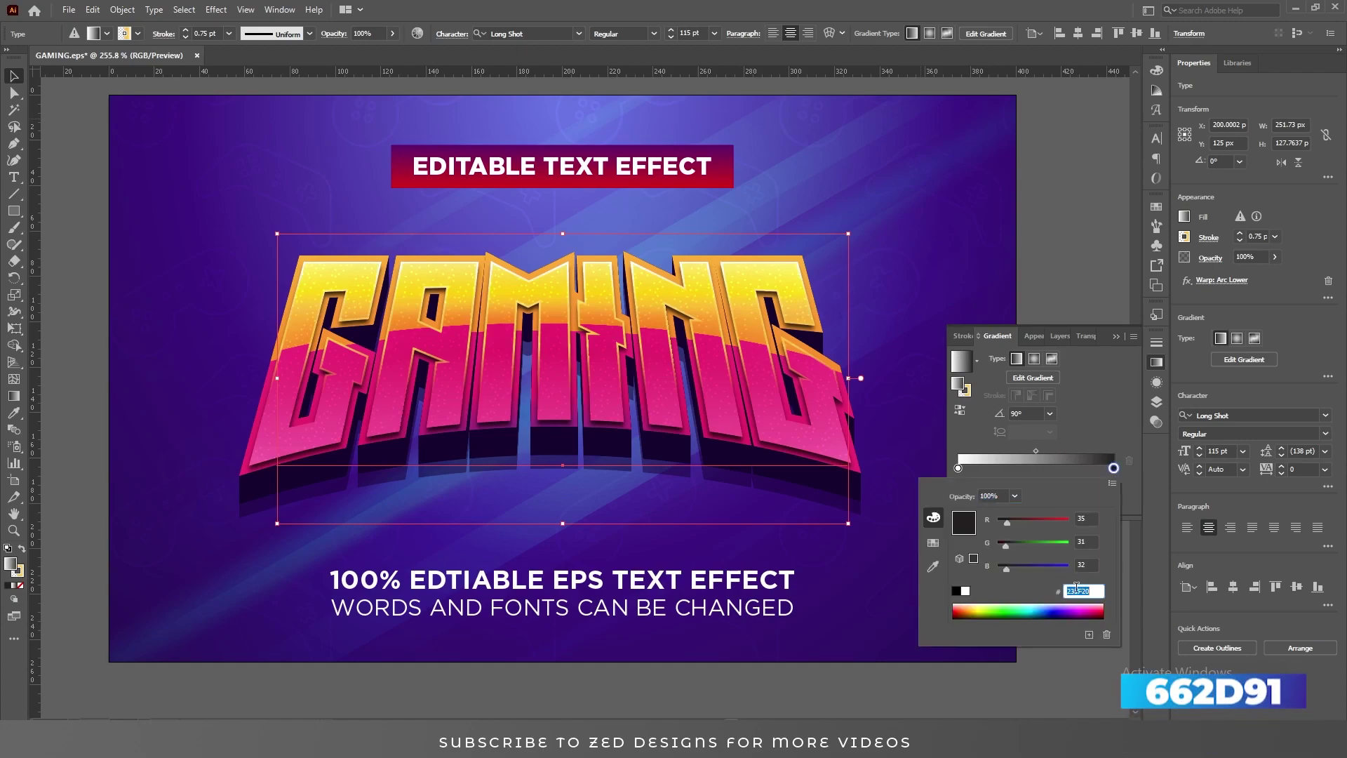
{"action": "type", "text": "662"}
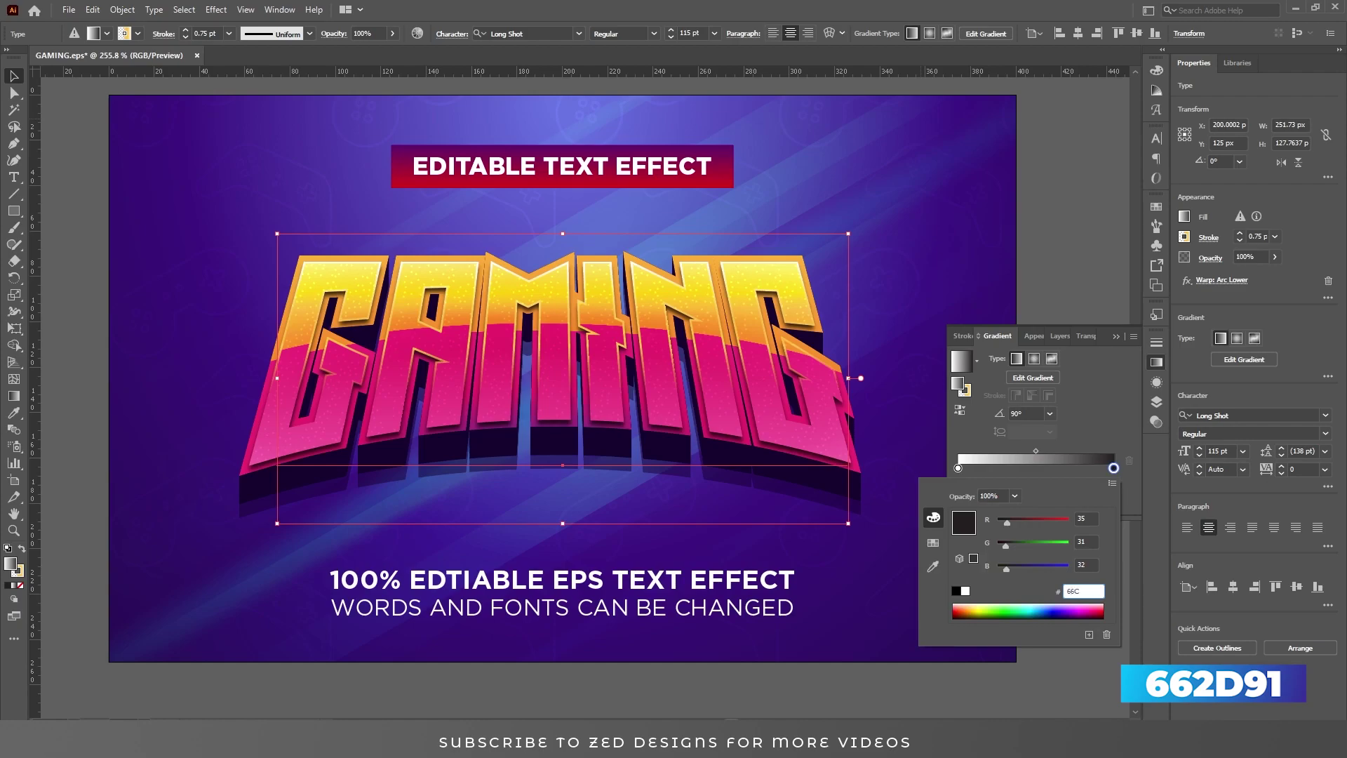
{"action": "type", "text": "D91"}
{"action": "key", "text": "Return"}
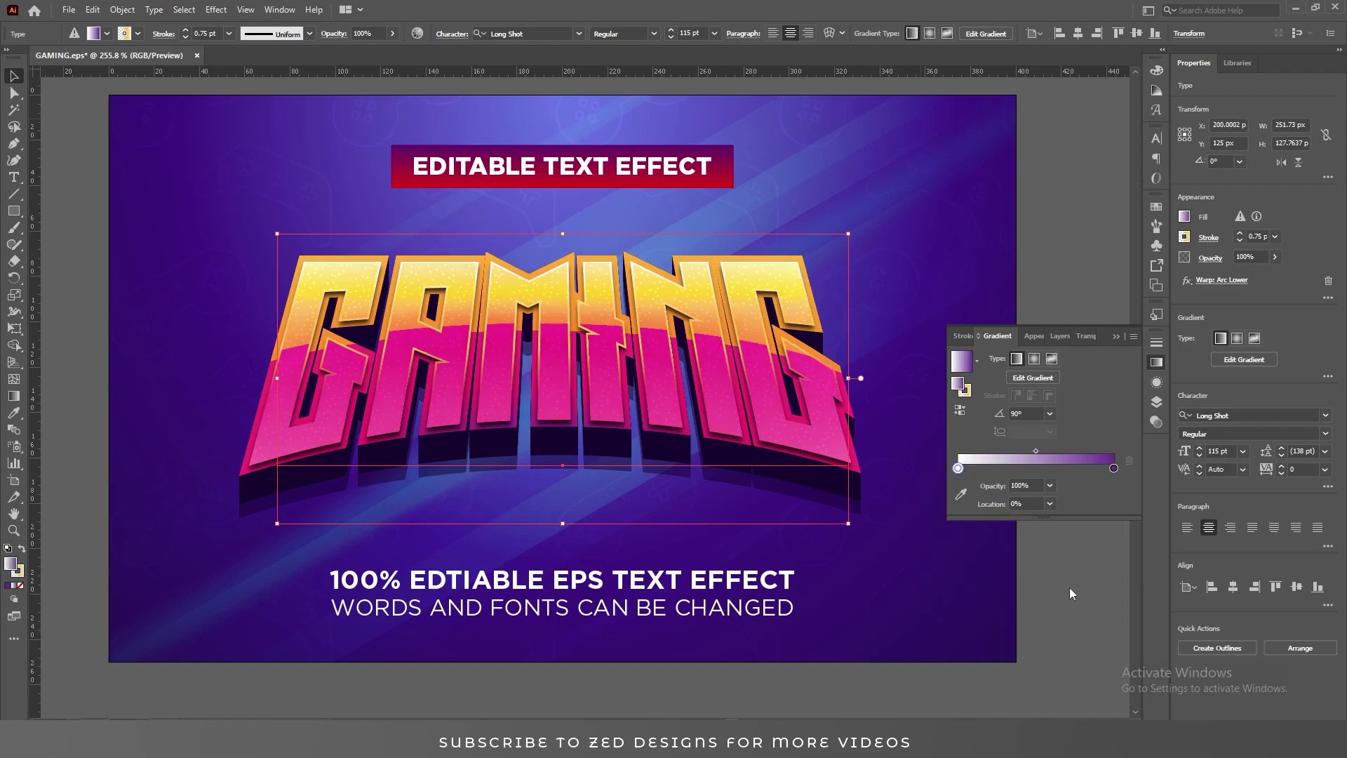
{"action": "double_click", "coordinate": [958, 468]}
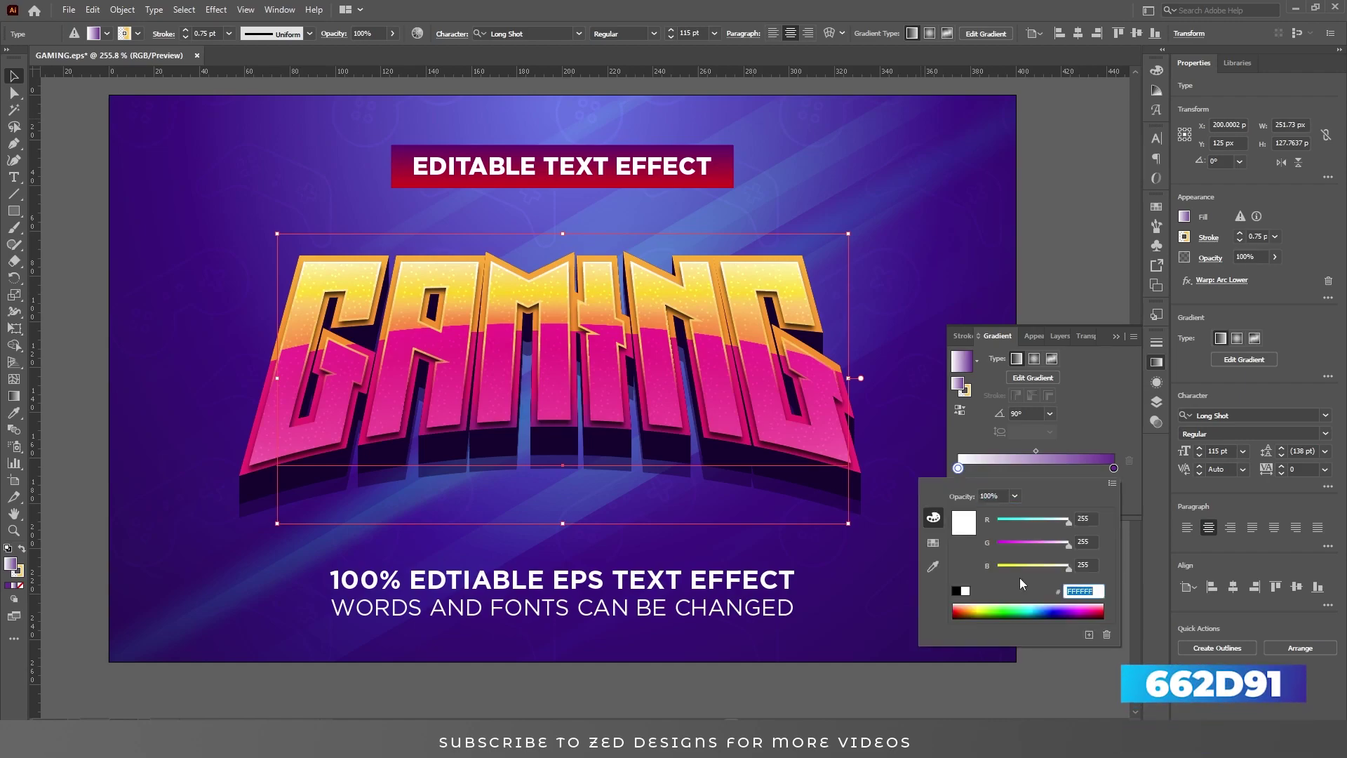
{"action": "type", "text": "662D91"}
{"action": "key", "text": "Return"}
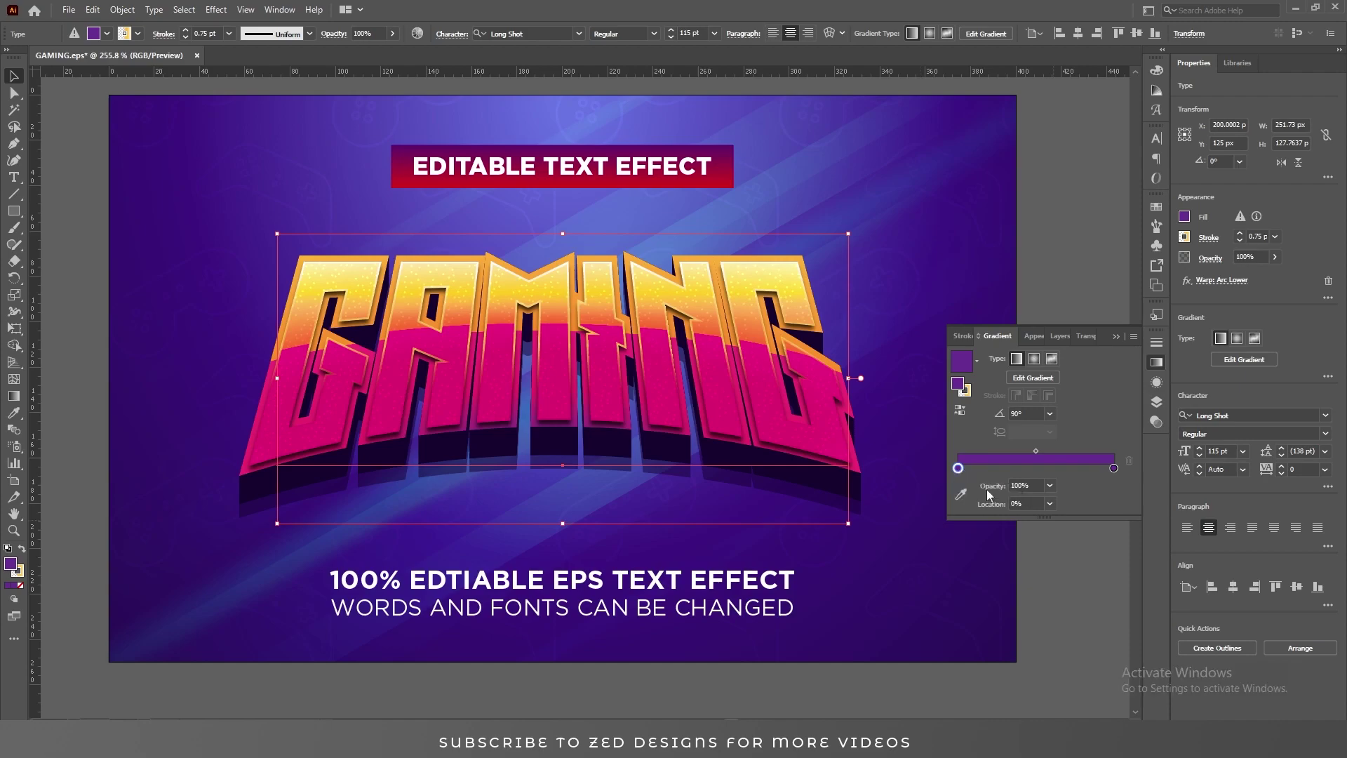
{"action": "left_click", "coordinate": [1026, 504]}
{"action": "type", "text": "82"}
{"action": "key", "text": "Tab"}
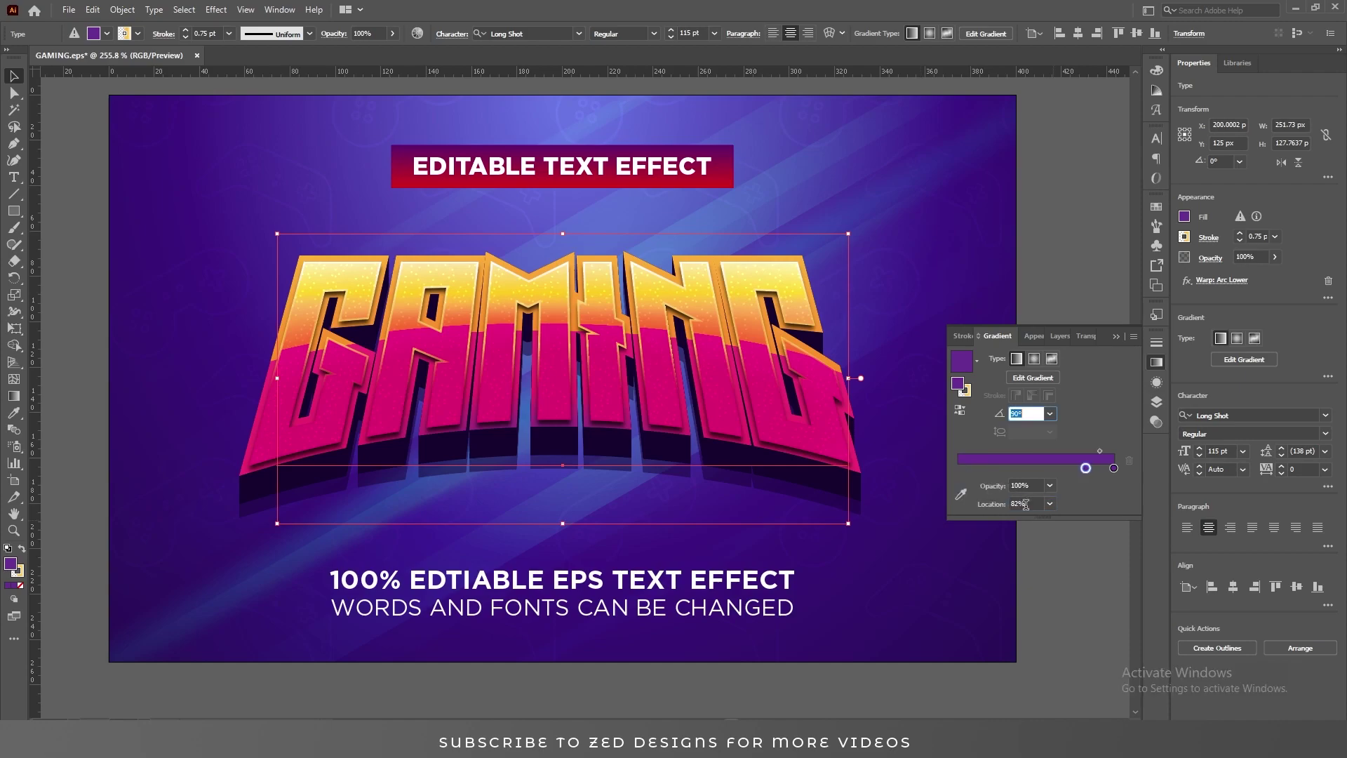
Step: Make the right stop 0% opacity and switch the gradient to Radial
{"action": "left_click", "coordinate": [1114, 469]}
{"action": "left_click", "coordinate": [1050, 485]}
{"action": "left_click", "coordinate": [1065, 501]}
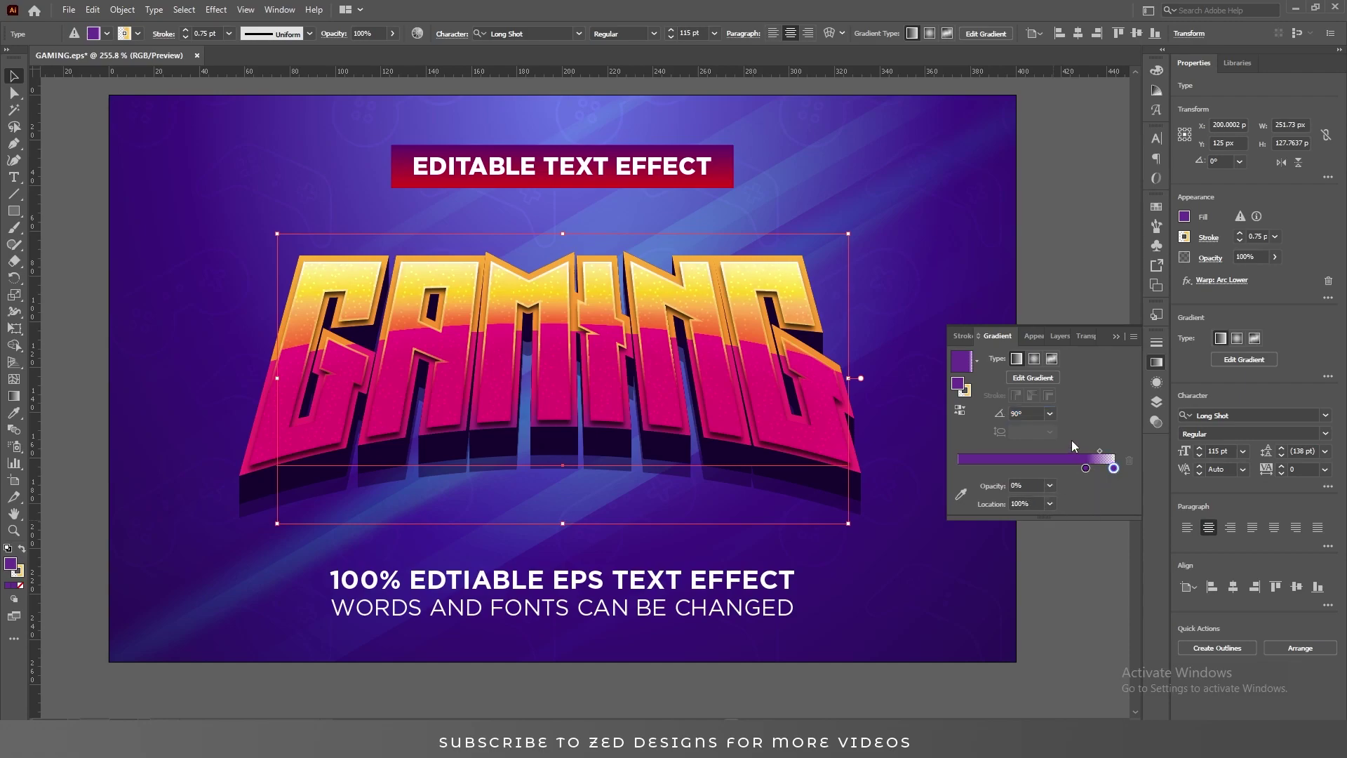
{"action": "left_click", "coordinate": [1033, 359]}
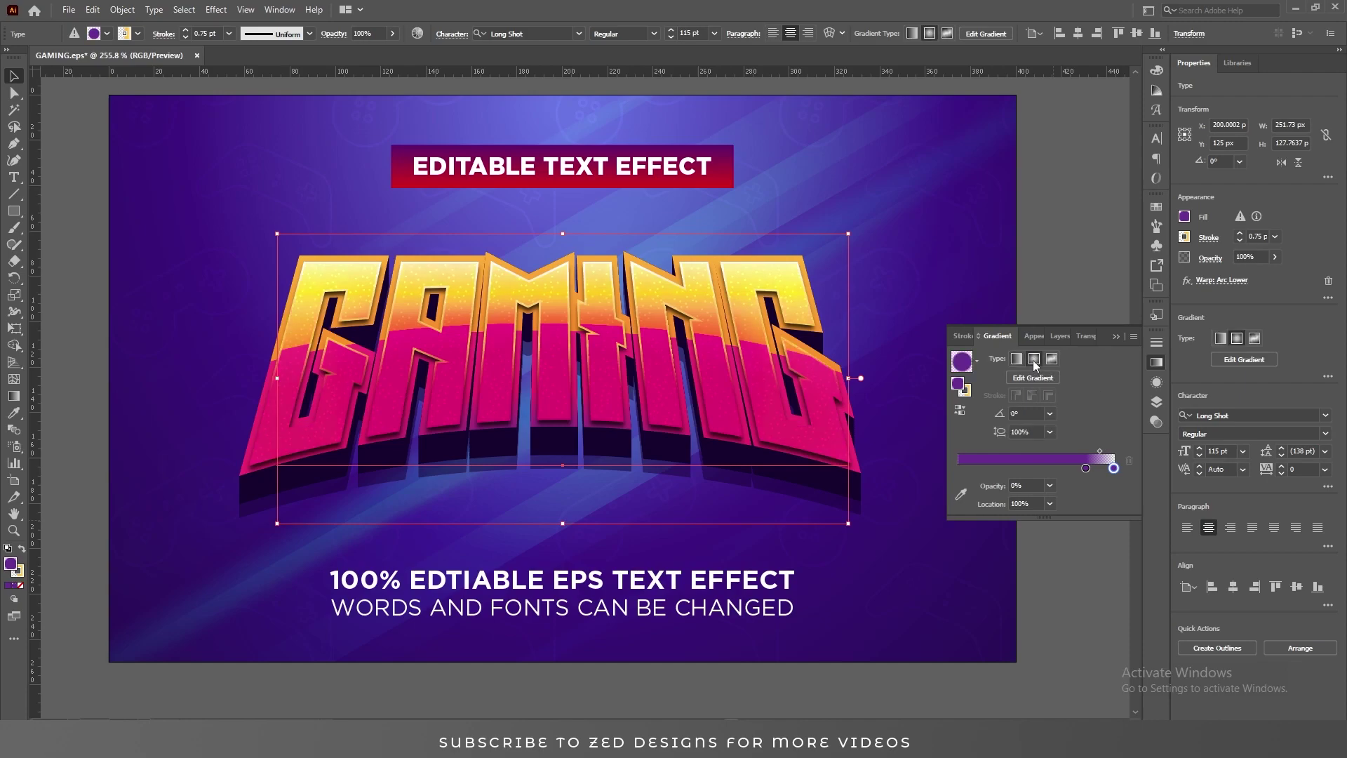
{"action": "left_click", "coordinate": [1158, 383]}
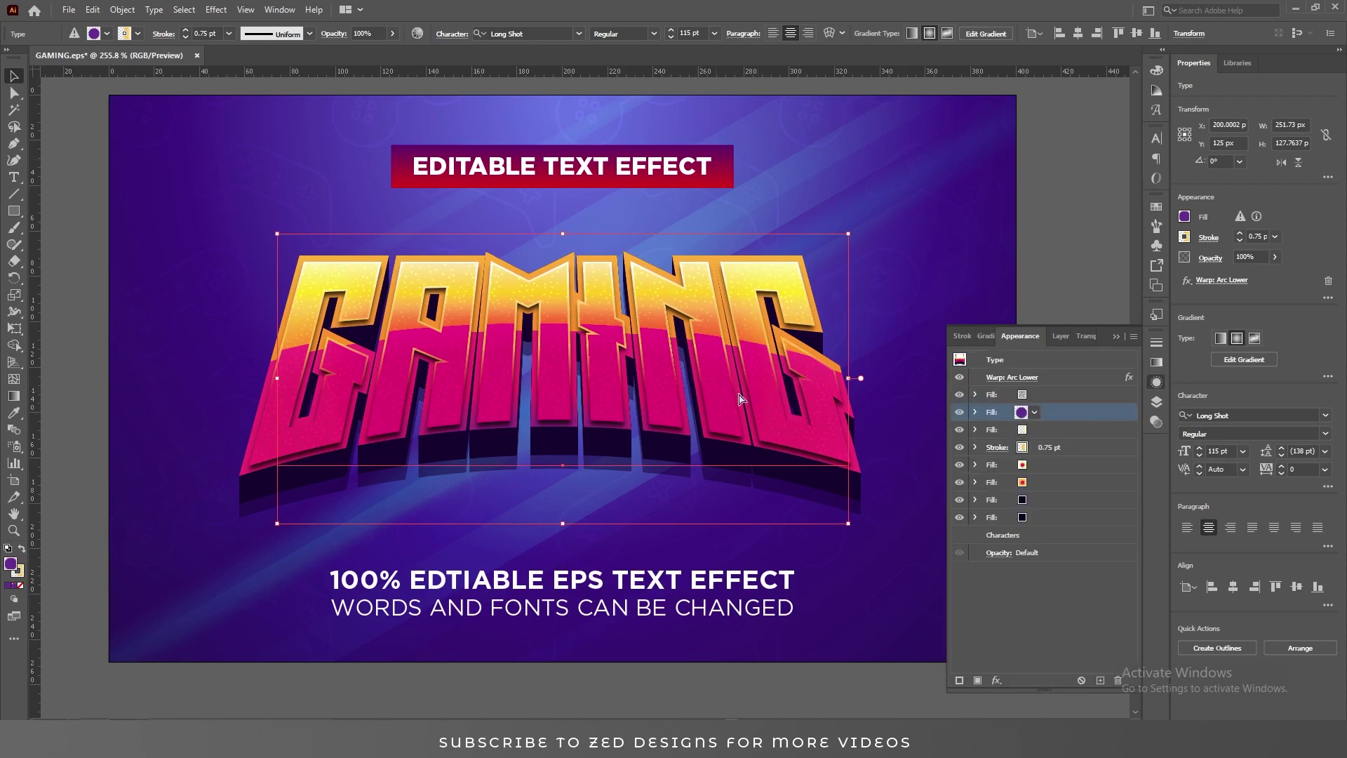
Step: Change the purple gradient fill's blend mode from Soft Light to Normal
{"action": "key", "text": "ctrl+minus"}
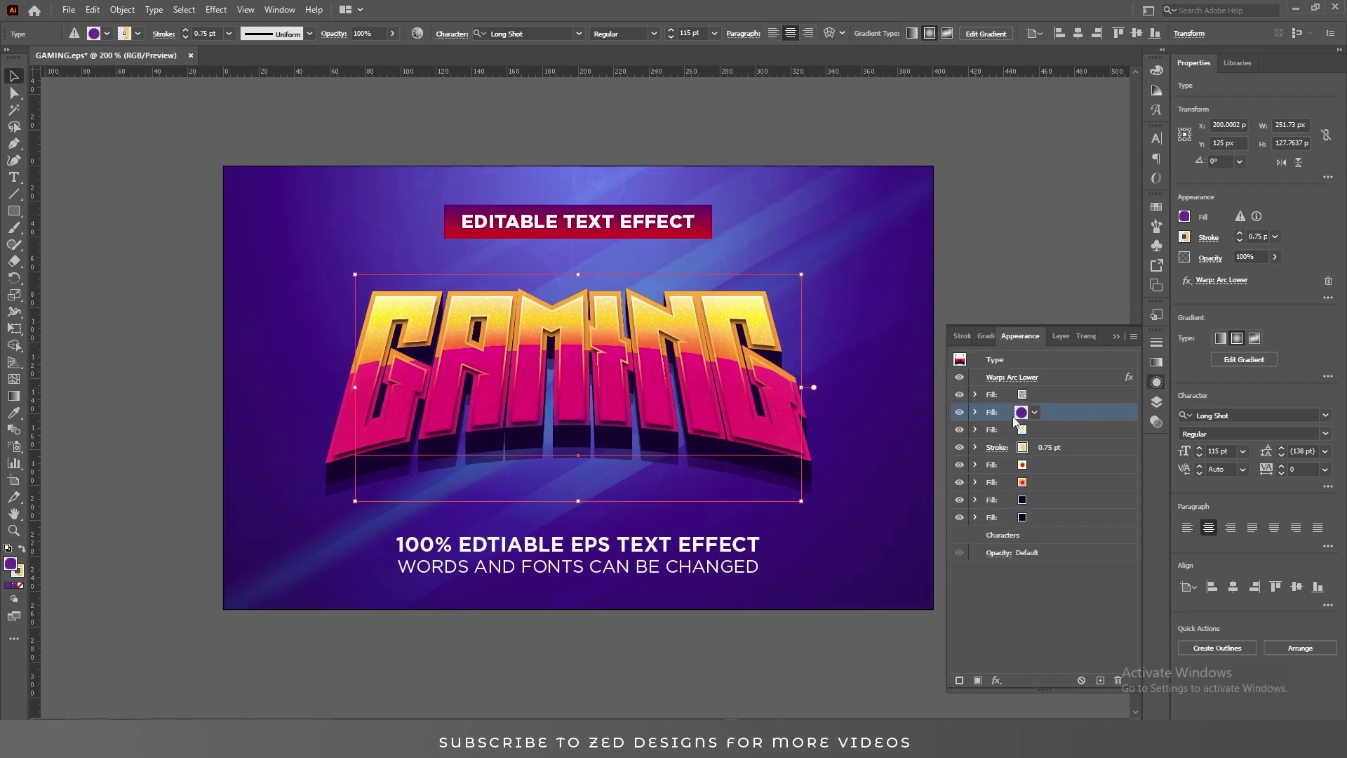
{"action": "key", "text": "g"}
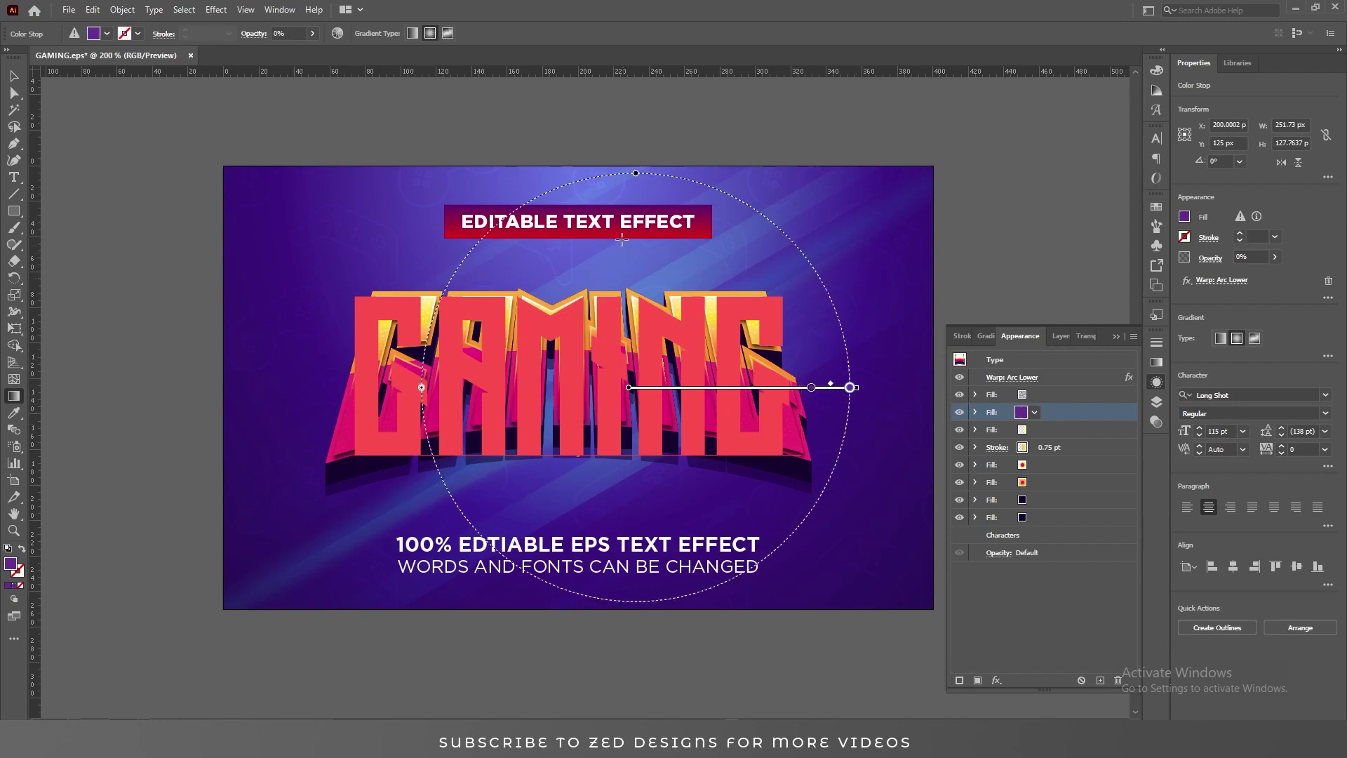
{"action": "left_click", "coordinate": [974, 412]}
{"action": "key", "text": "v"}
{"action": "left_click", "coordinate": [1015, 430]}
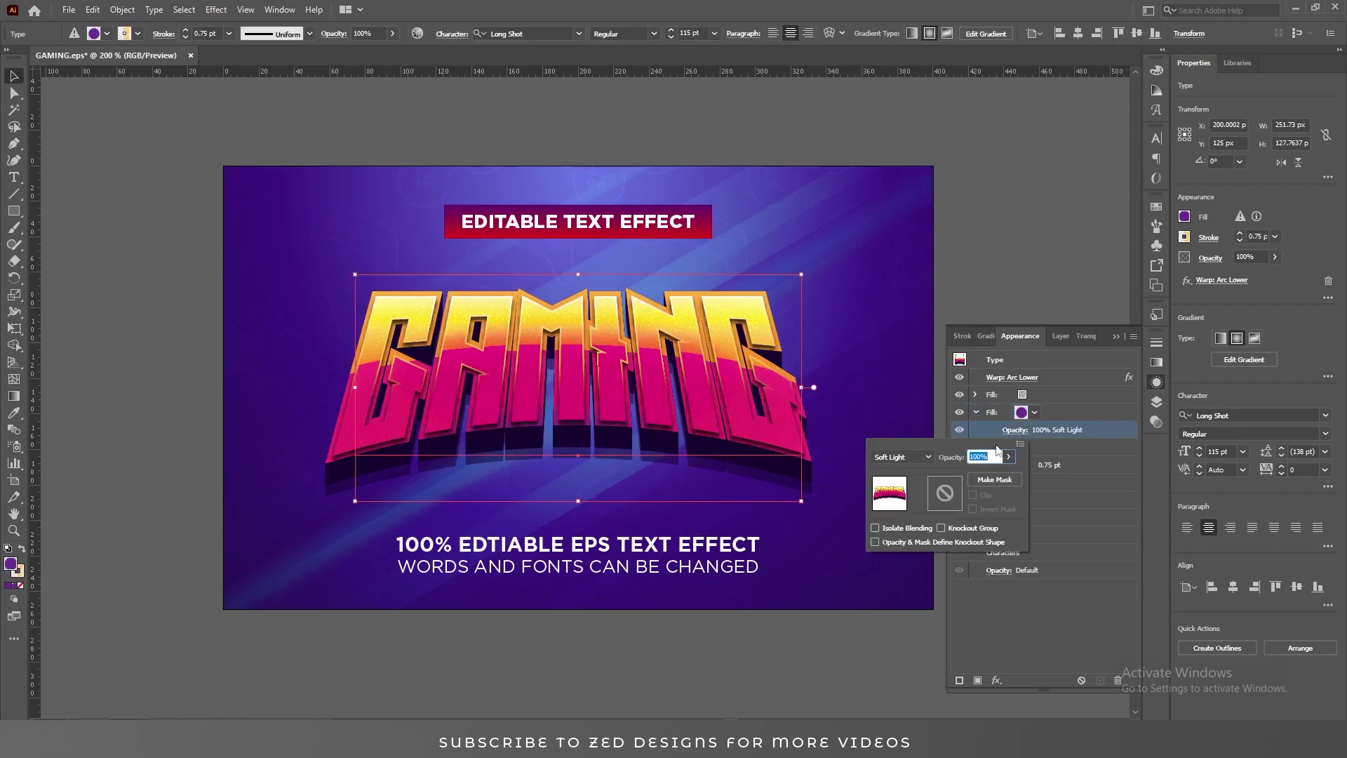
{"action": "left_click", "coordinate": [916, 455]}
{"action": "left_click", "coordinate": [894, 450]}
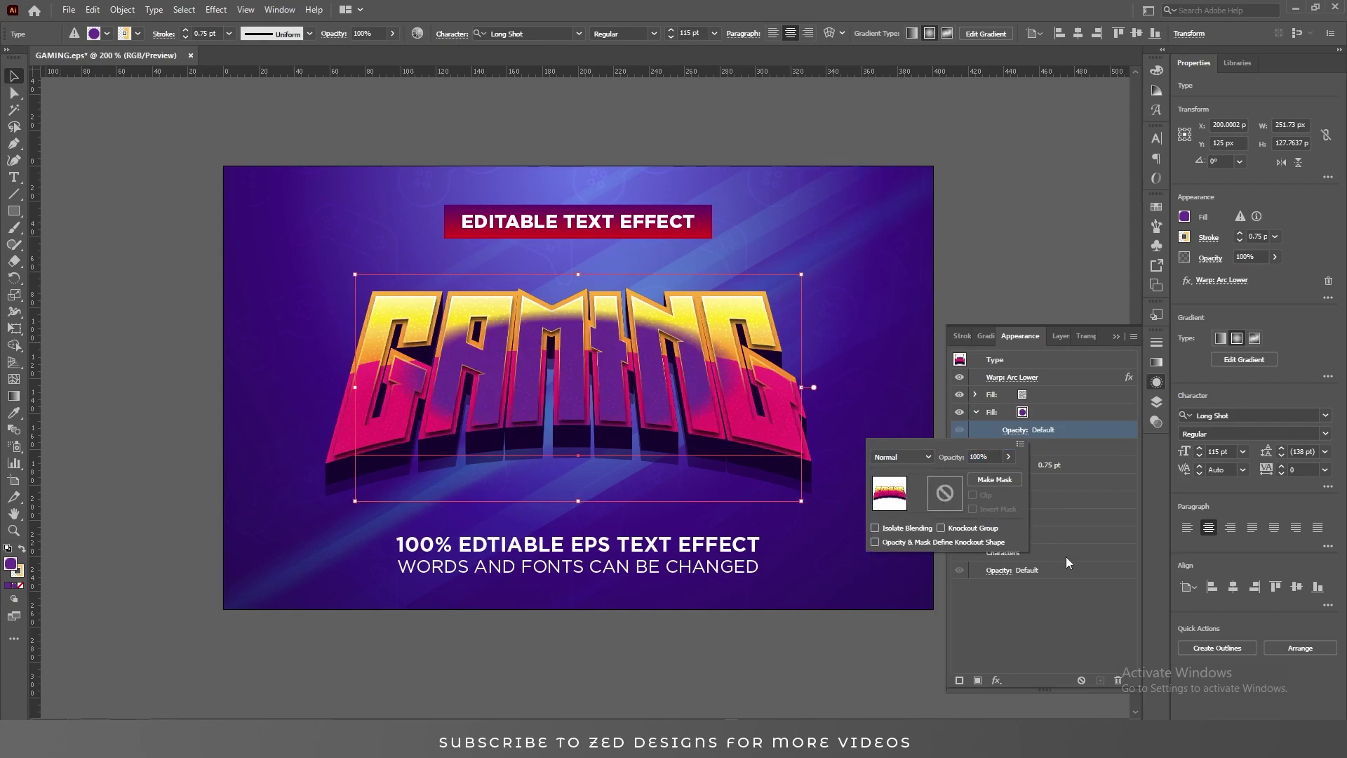
Step: Stretch the purple radial gradient's end point outward into a wide ellipse below GAMING
{"action": "left_click", "coordinate": [1073, 414]}
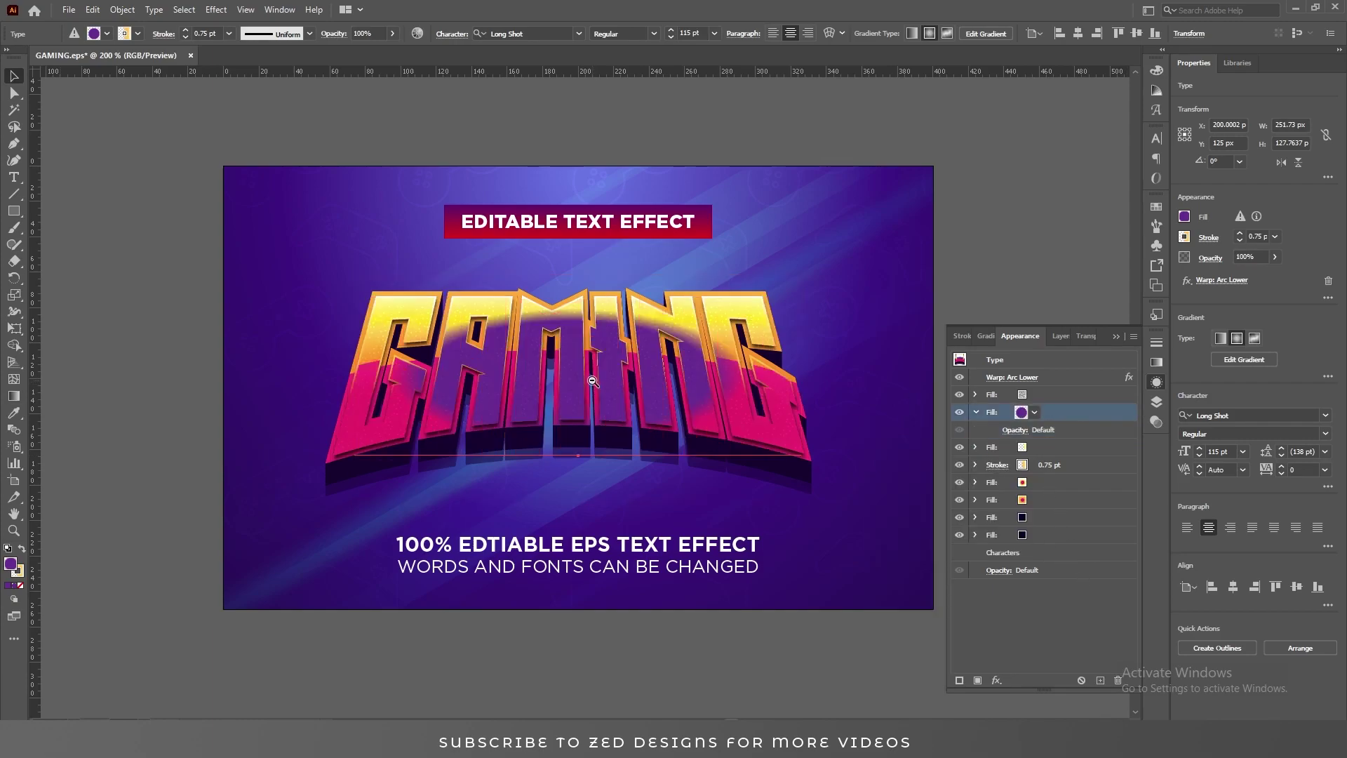
{"action": "key", "text": "ctrl+minus"}
{"action": "key", "text": "g"}
{"action": "left_click", "coordinate": [792, 337]}
{"action": "mouse_move", "coordinate": [798, 337]}
{"action": "left_mouse_down"}
{"action": "mouse_move", "coordinate": [932, 337]}
{"action": "mouse_move", "coordinate": [877, 335]}
{"action": "mouse_move", "coordinate": [876, 511]}
{"action": "left_mouse_up"}
Step: Deselect the GAMING text, close the floating Appearance panel group, and zoom in on the artwork
{"action": "key", "text": "v"}
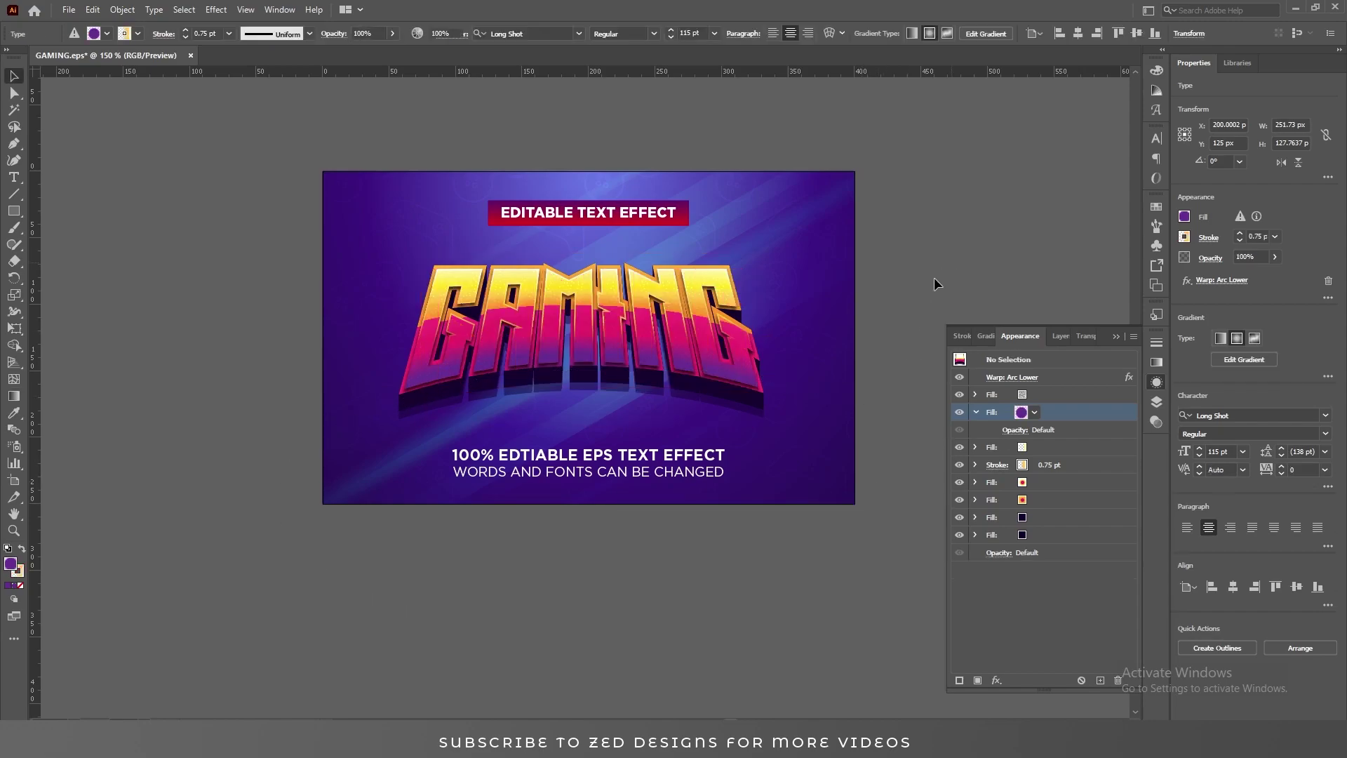
{"action": "left_click", "coordinate": [941, 269]}
{"action": "left_click", "coordinate": [602, 416]}
{"action": "left_click", "coordinate": [1121, 336]}
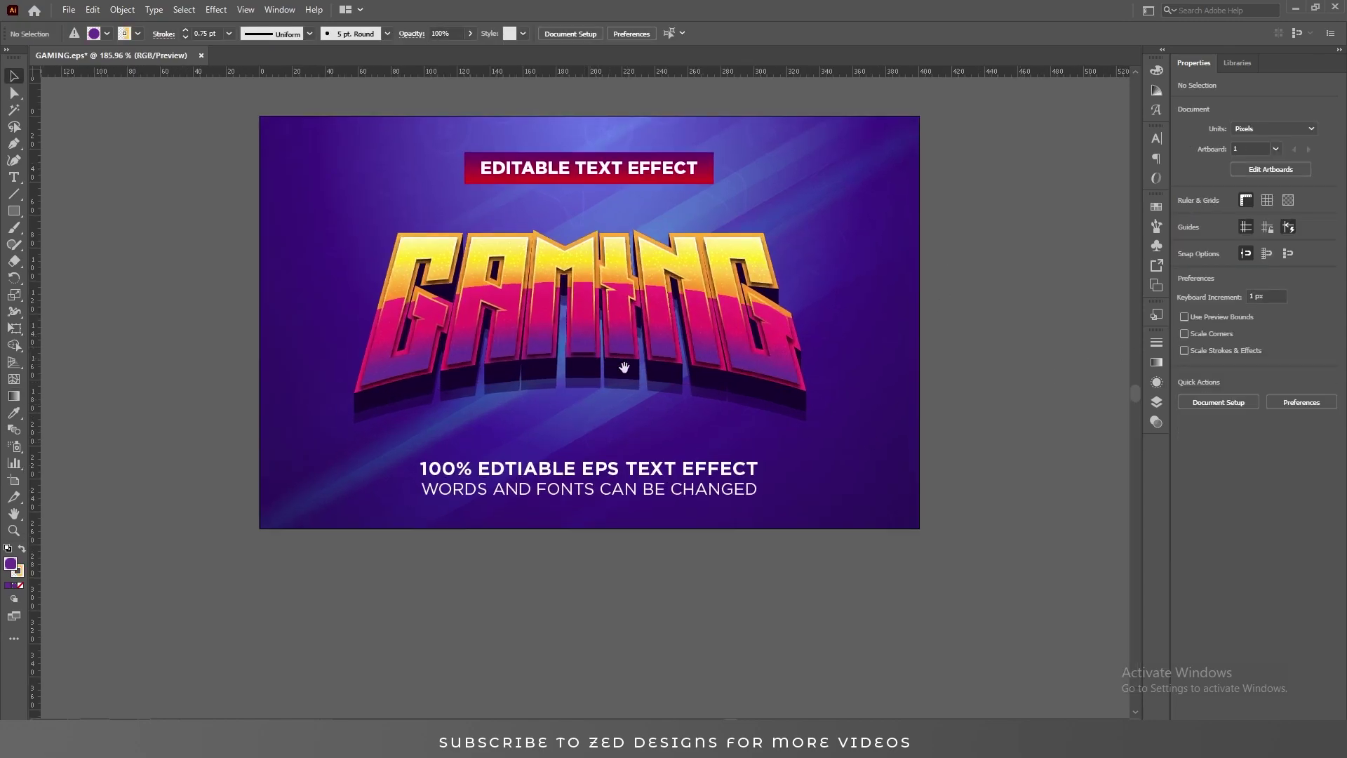
{"action": "scroll", "coordinate": [616, 355], "scroll_direction": "up", "scroll_amount": 3}
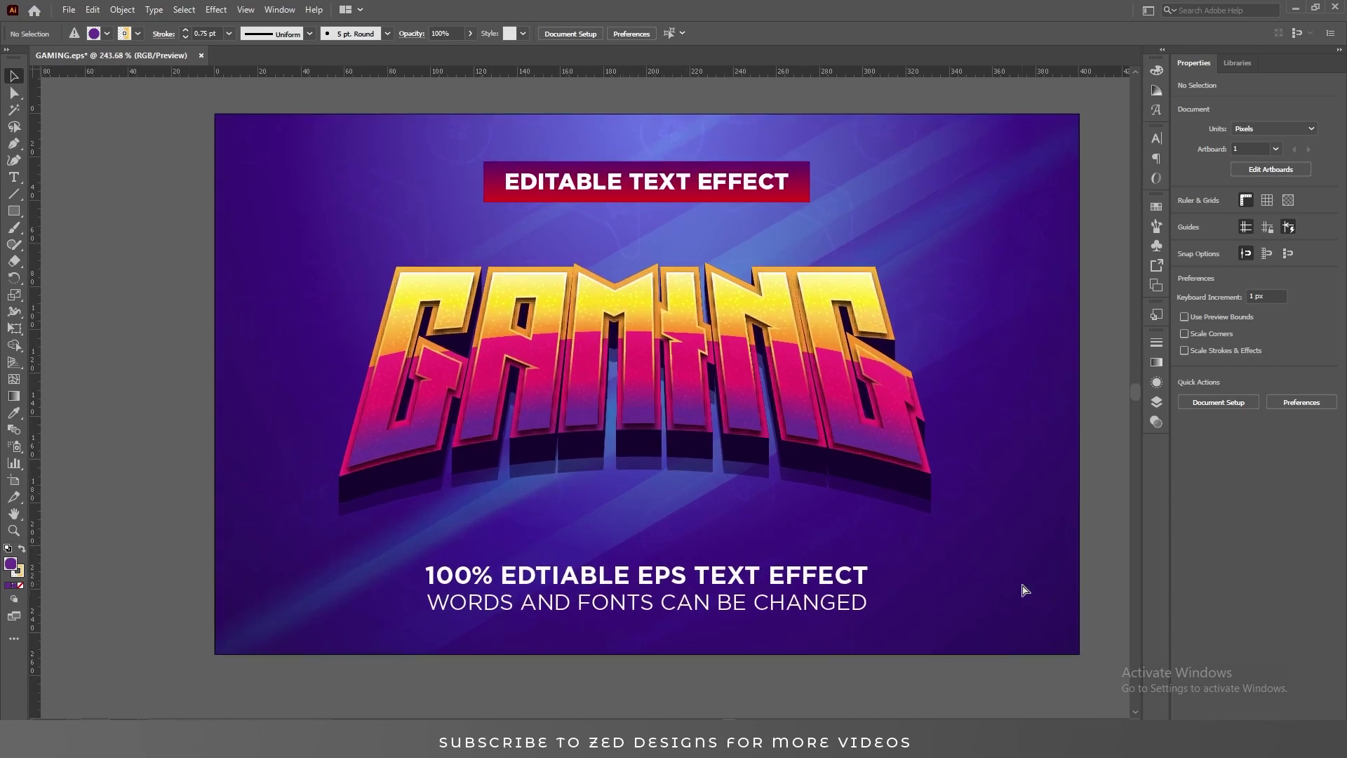
{"action": "scroll", "coordinate": [1025, 590], "scroll_direction": "up", "scroll_amount": 1}
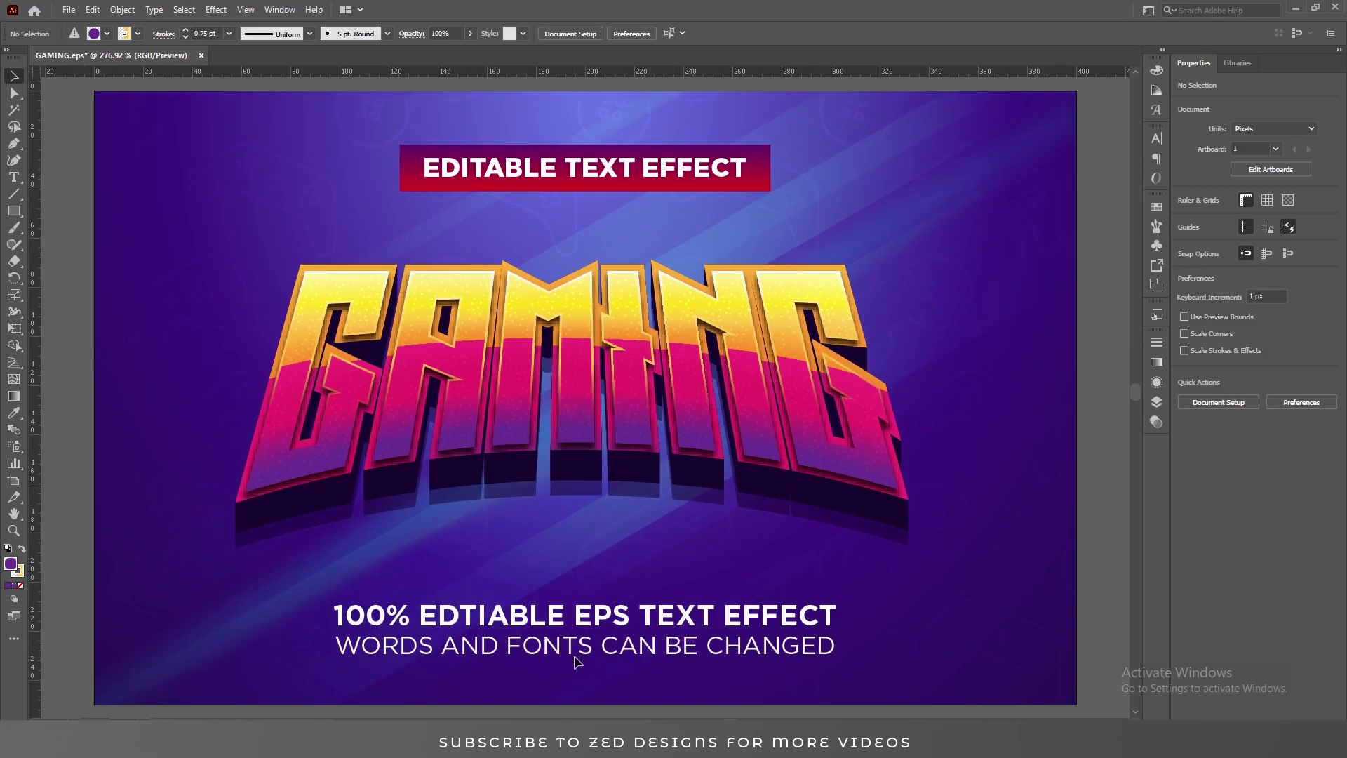